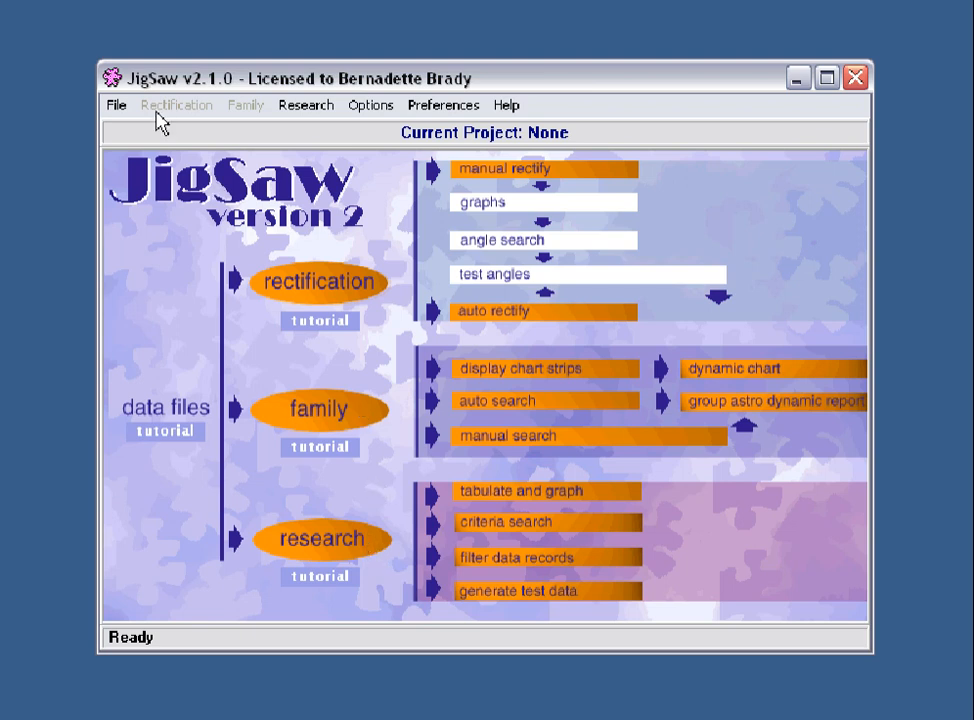
# - Open the POPES.DAT project from the JIGSAW userdata folder
pyautogui.click(116, 106)
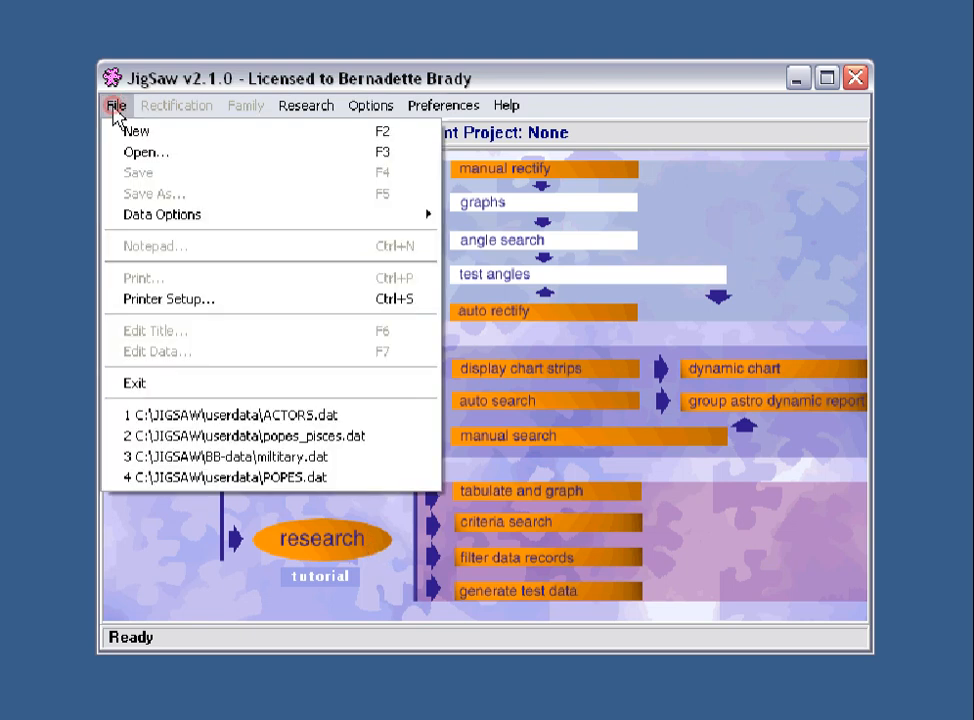
pyautogui.click(146, 154)
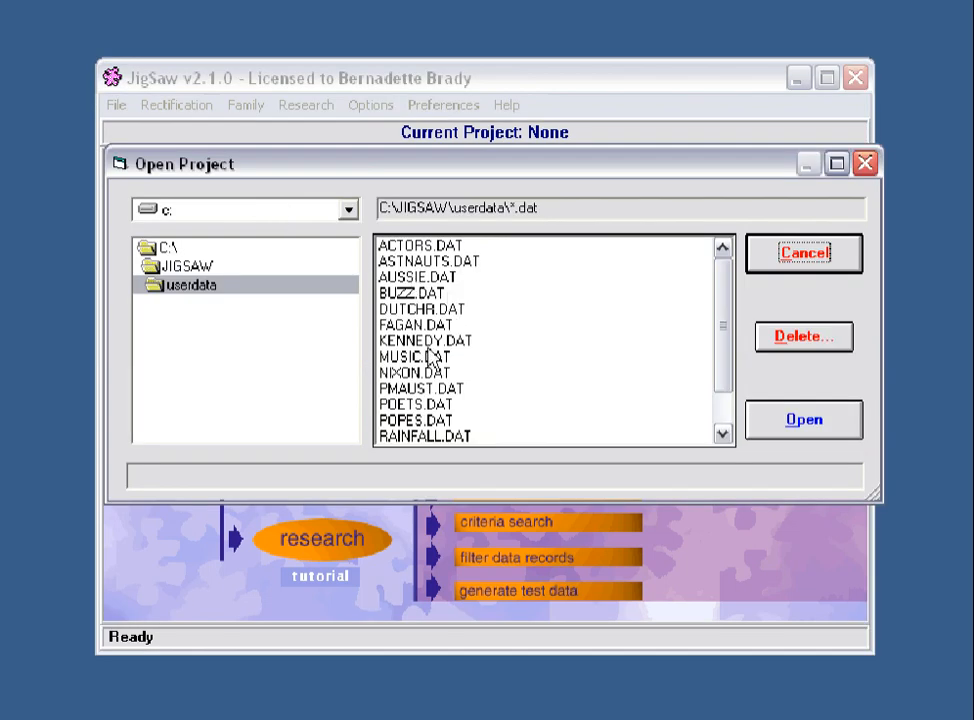
pyautogui.click(415, 420)
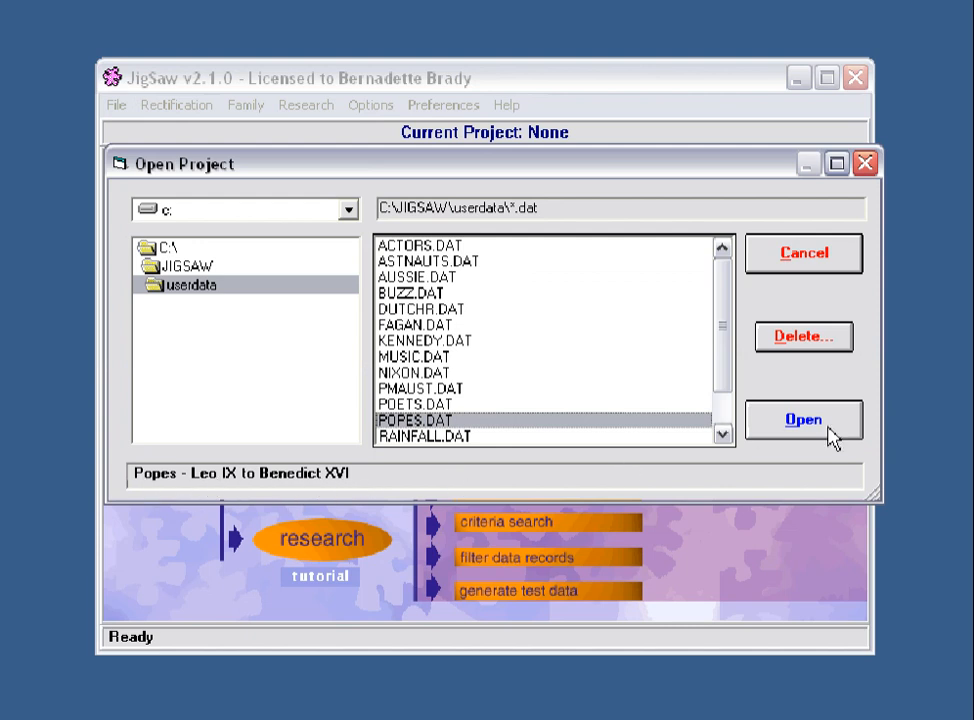
pyautogui.click(826, 424)
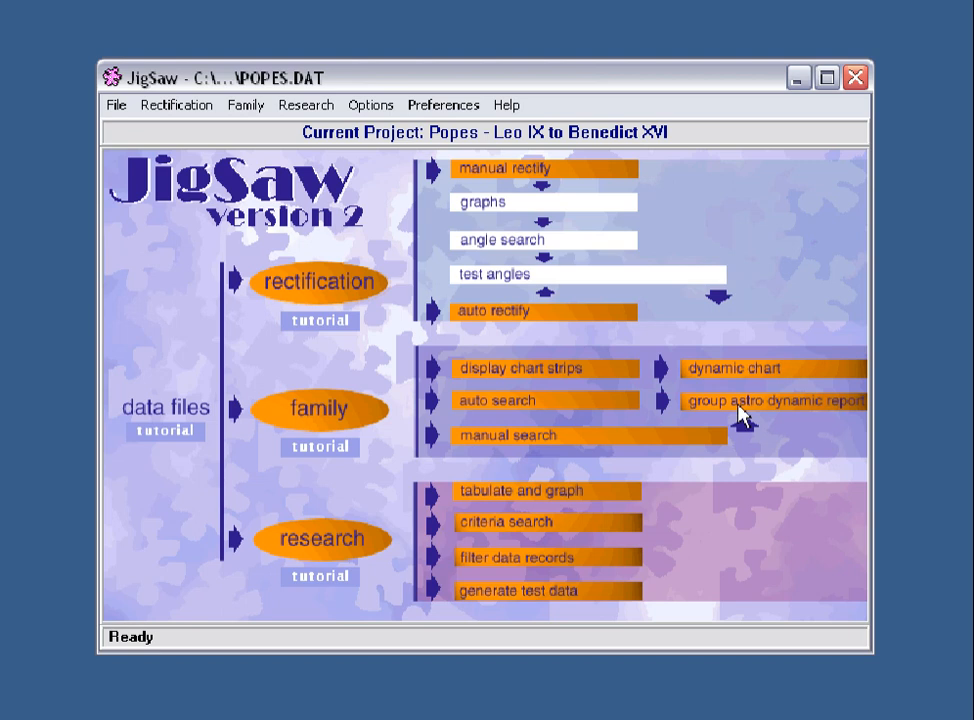
# - Bring up the project's data records in the Edit Data window and browse the list down to its end
pyautogui.click(116, 106)
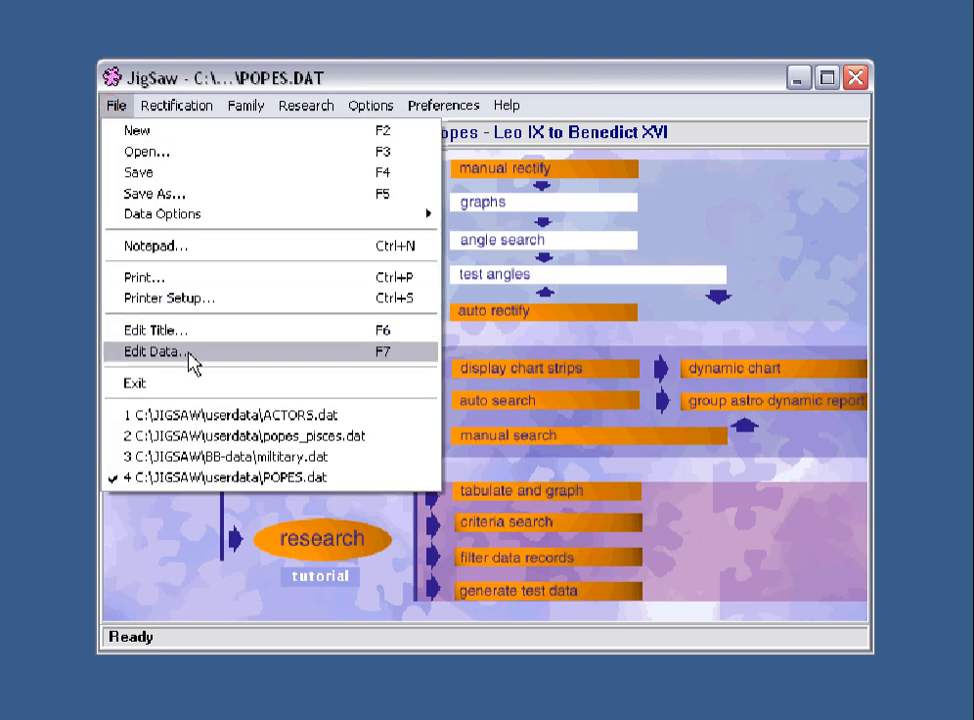
pyautogui.click(190, 356)
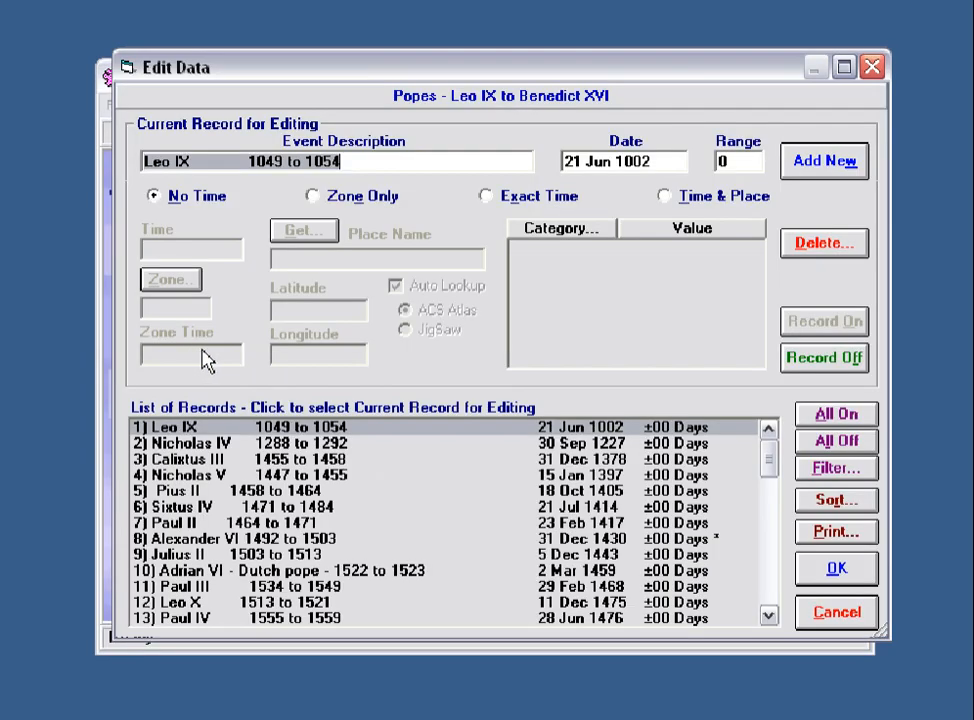
pyautogui.moveTo(770, 468); pyautogui.dragTo(768, 605)
pyautogui.click(697, 490)
pyautogui.click(757, 506)
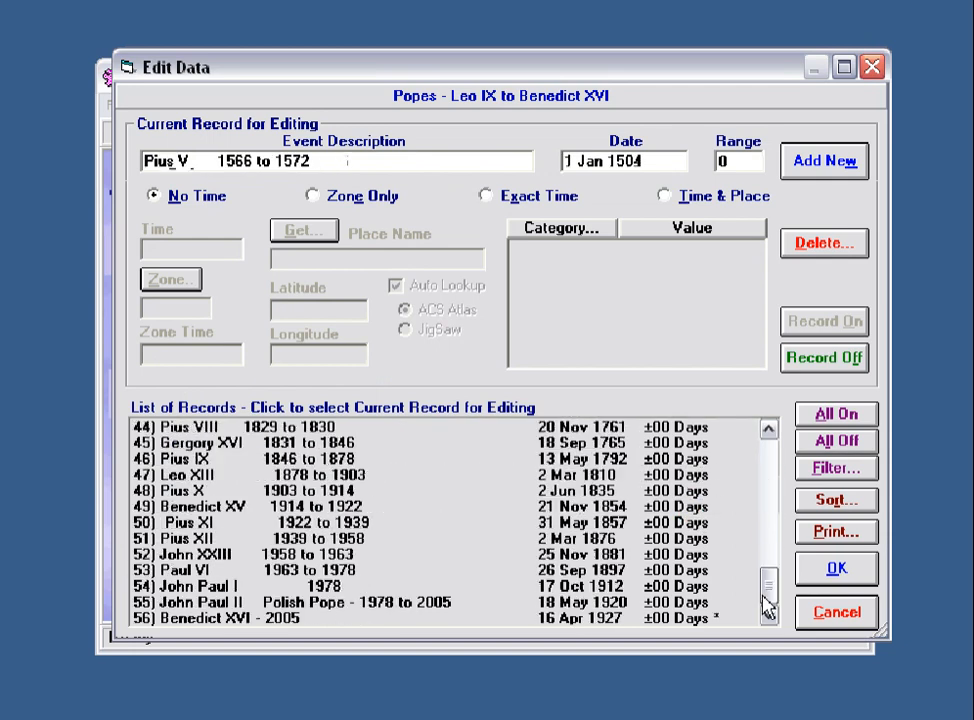
# - Review individual records near the end of the list, from Benedict XVI back to Benedict XV, and close the data editor
pyautogui.click(620, 618)
pyautogui.click(613, 587)
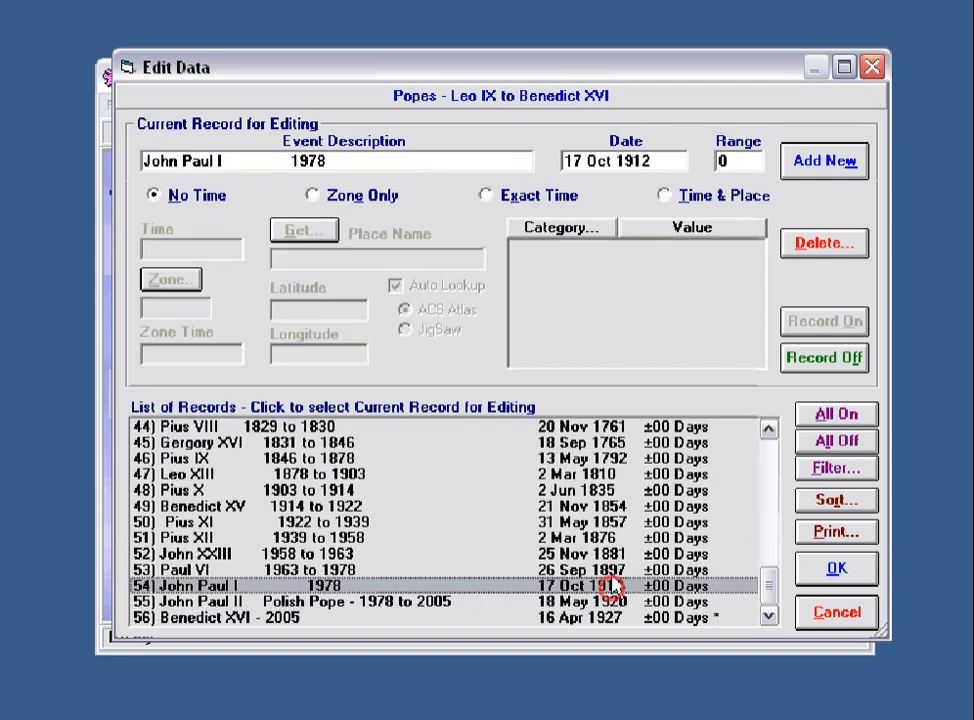
pyautogui.click(605, 569)
pyautogui.click(608, 553)
pyautogui.click(605, 537)
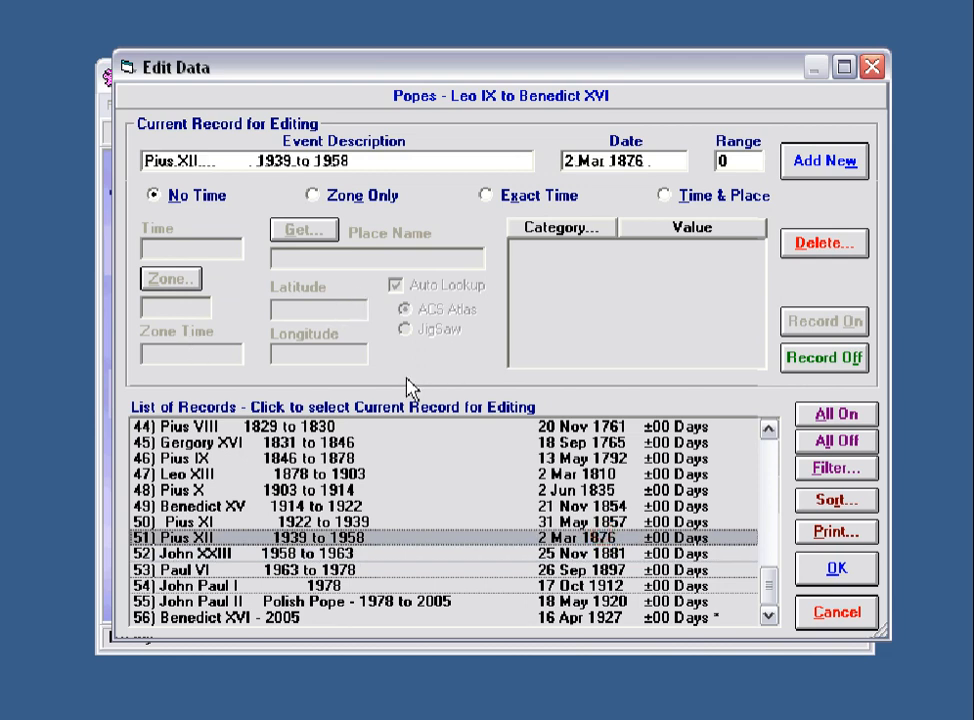
pyautogui.click(673, 521)
pyautogui.click(672, 506)
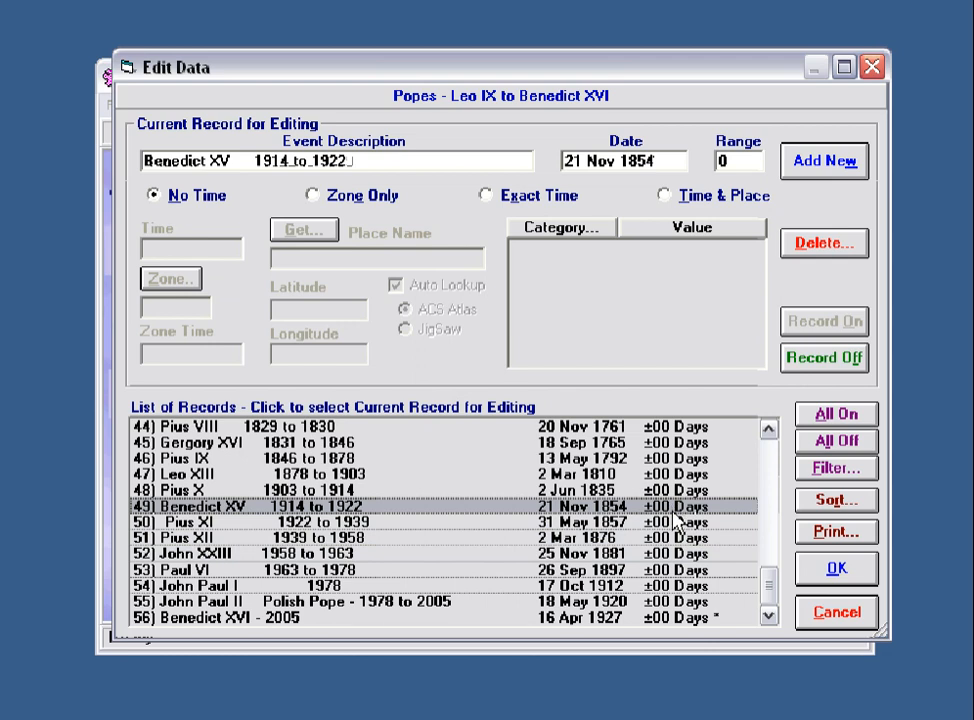
pyautogui.click(674, 521)
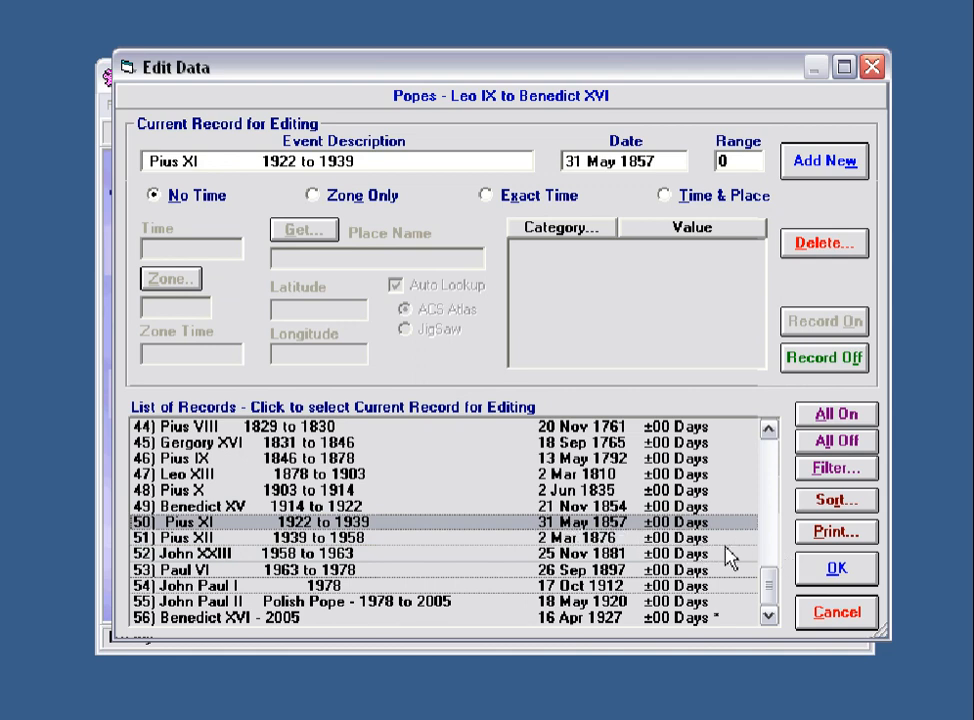
pyautogui.click(836, 569)
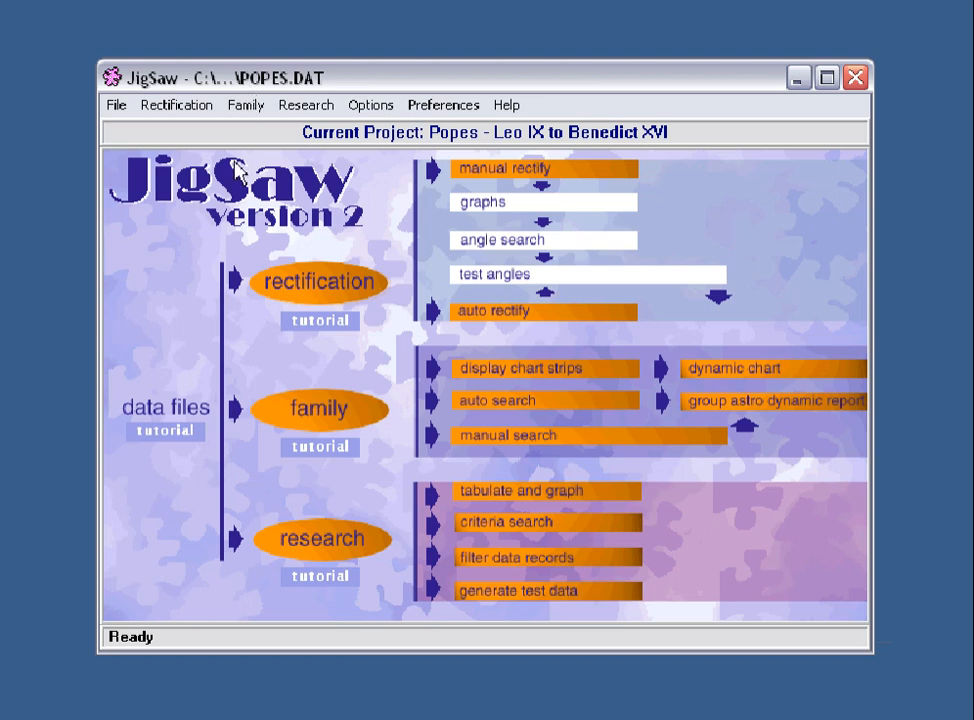
# - Start the Tabulate & Graph research function for the project and select the Sun as the point to tabulate
pyautogui.click(310, 108)
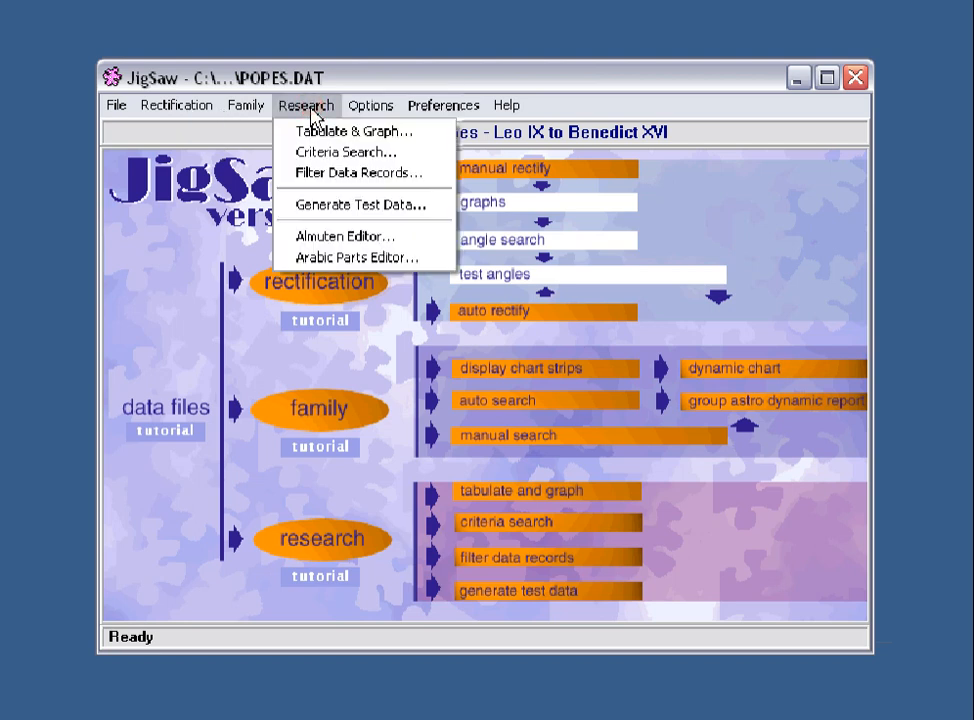
pyautogui.click(300, 105)
pyautogui.click(333, 553)
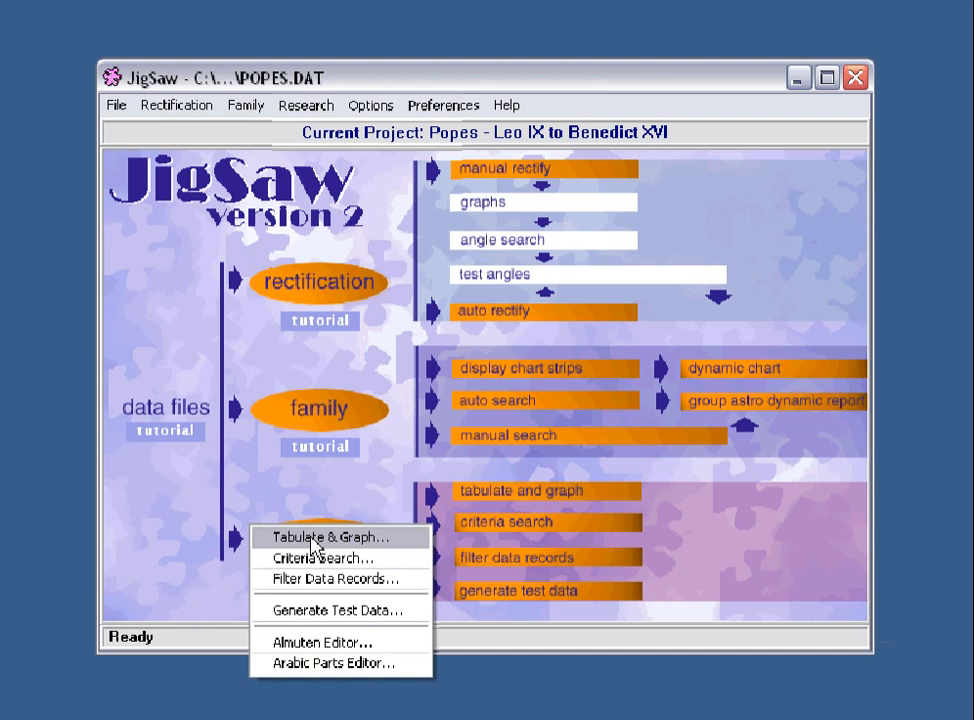
pyautogui.click(313, 540)
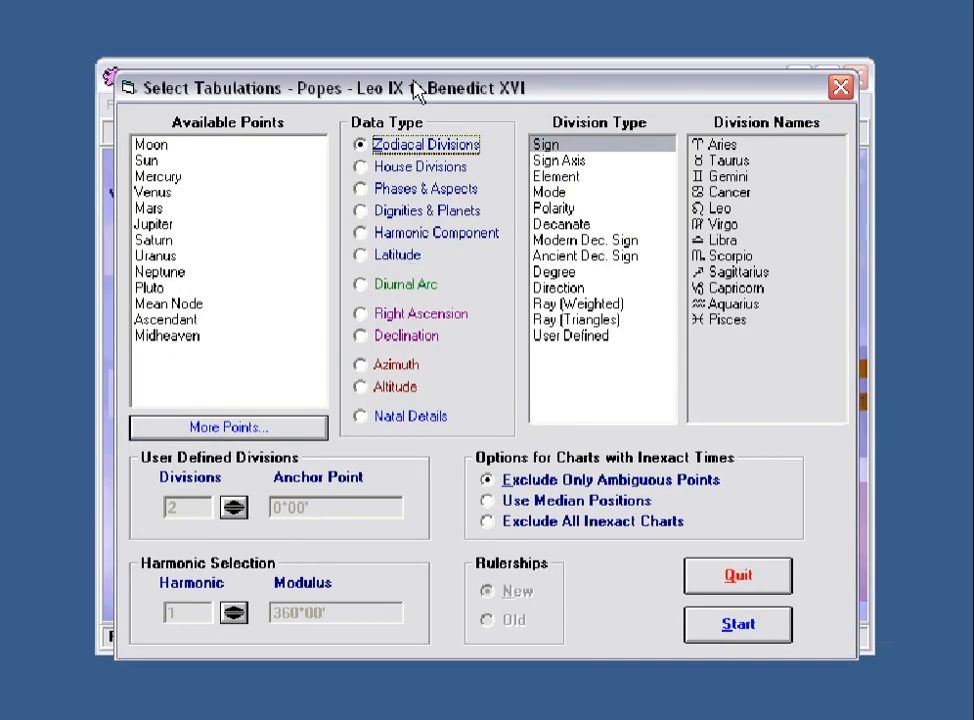
pyautogui.moveTo(414, 86); pyautogui.dragTo(410, 80)
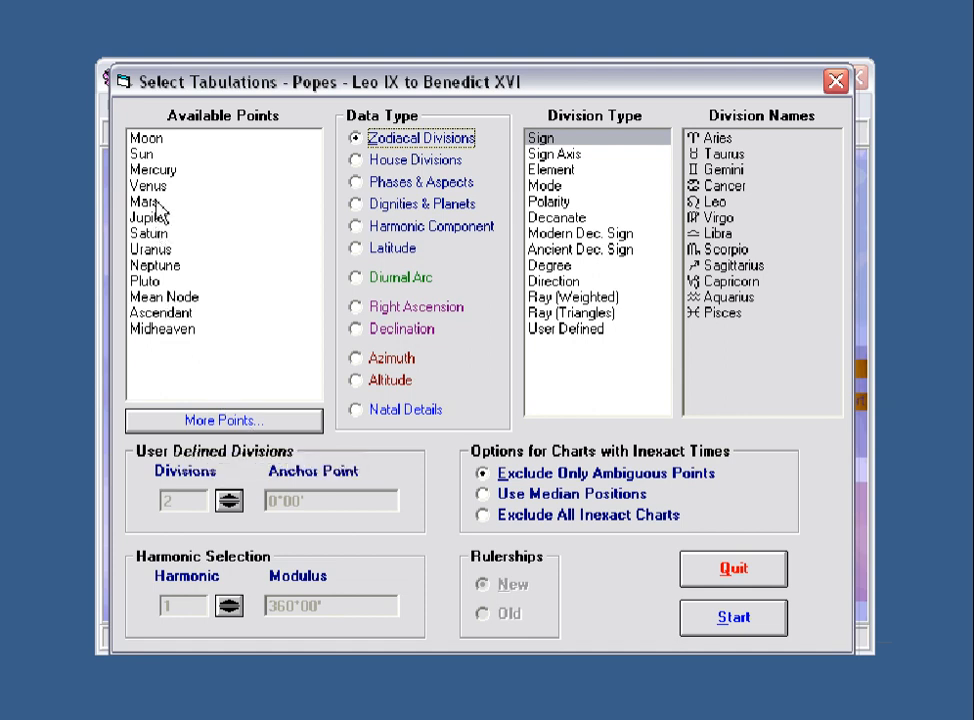
pyautogui.click(145, 156)
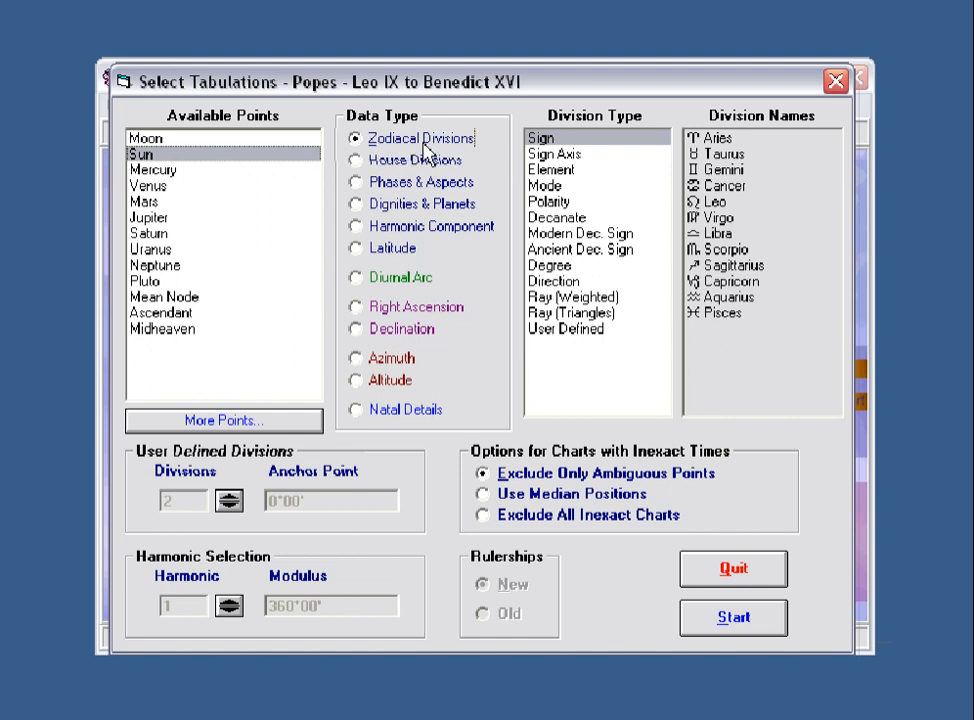
# - Examine the division types offered for House Divisions and Phases & Aspects, ending on the Zodiacal Divisions data type
pyautogui.click(356, 162)
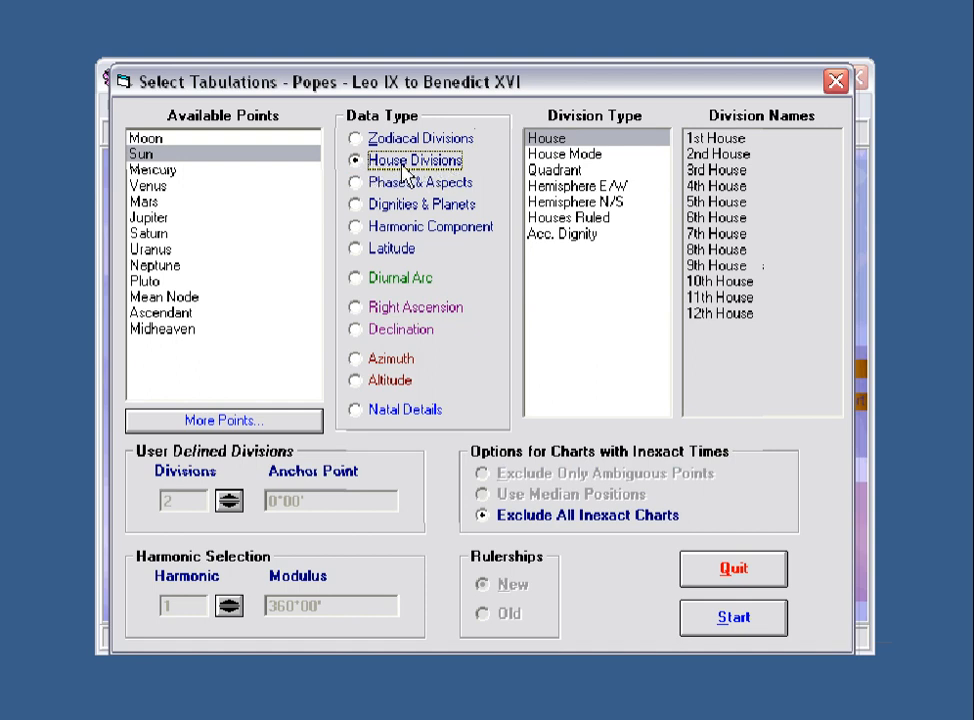
pyautogui.click(355, 184)
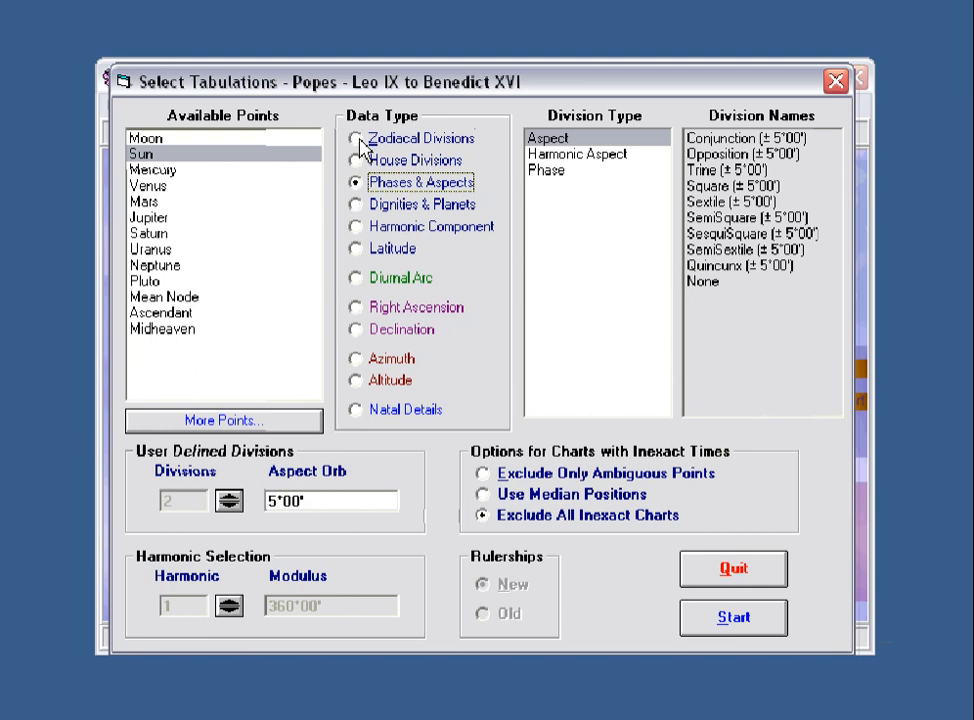
pyautogui.click(358, 140)
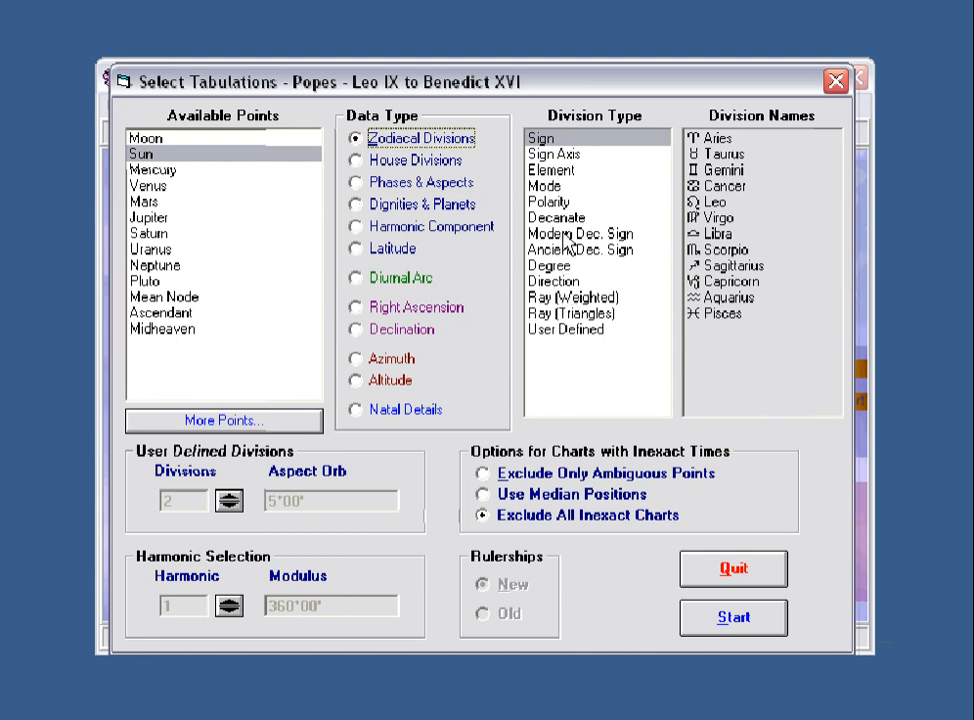
pyautogui.click(436, 163)
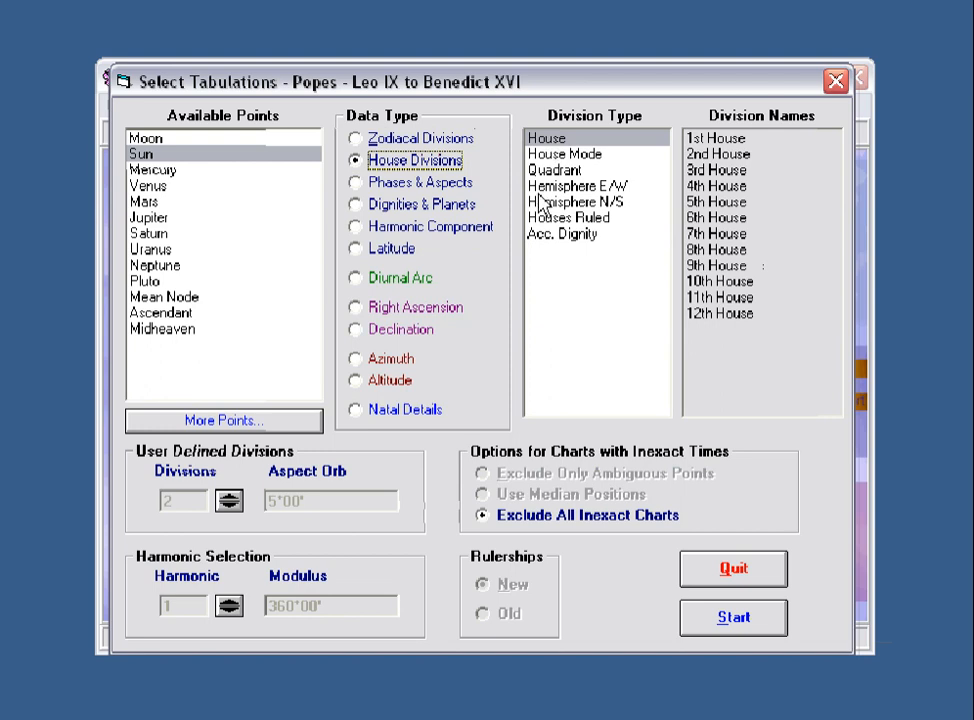
pyautogui.click(443, 139)
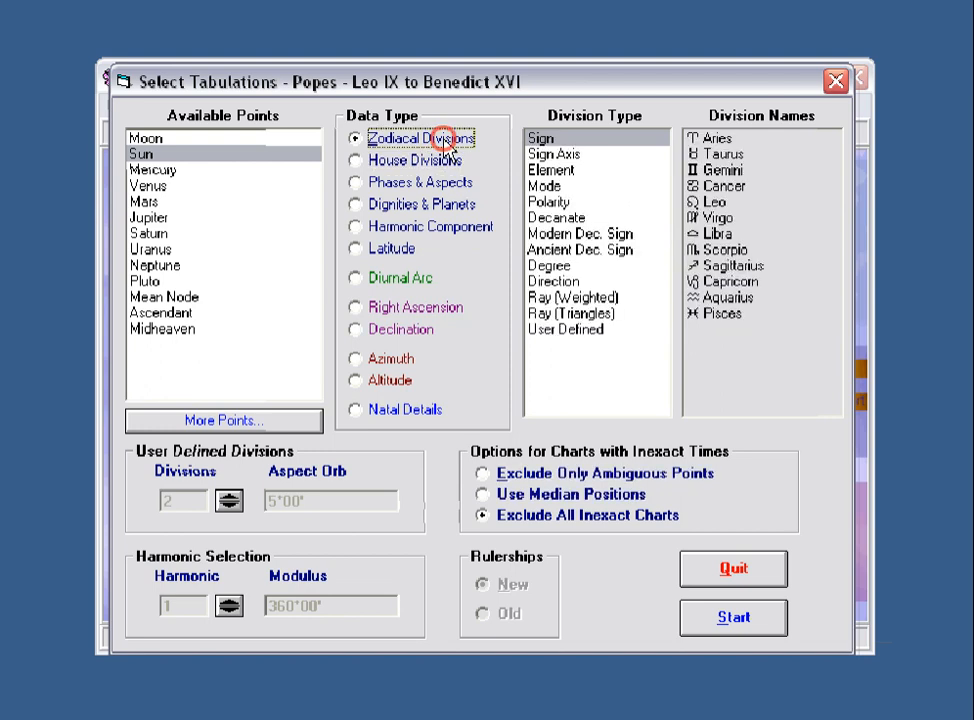
# - Compare the division names listed for the Sign, Sign Axis, Element and Mode division types of the zodiacal data
pyautogui.click(550, 156)
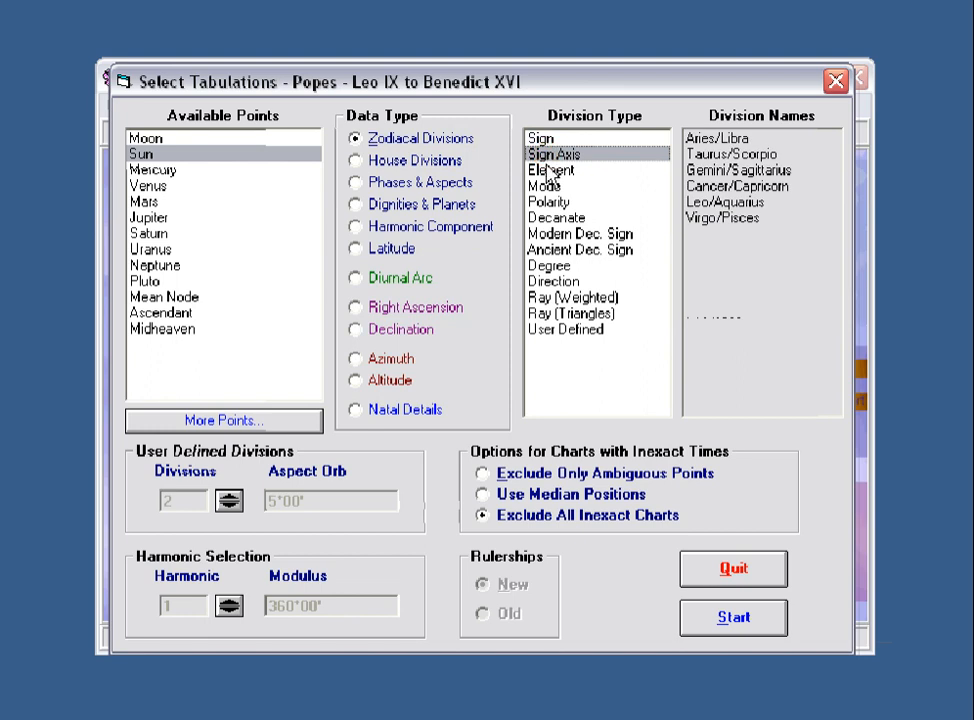
pyautogui.click(550, 170)
pyautogui.click(550, 186)
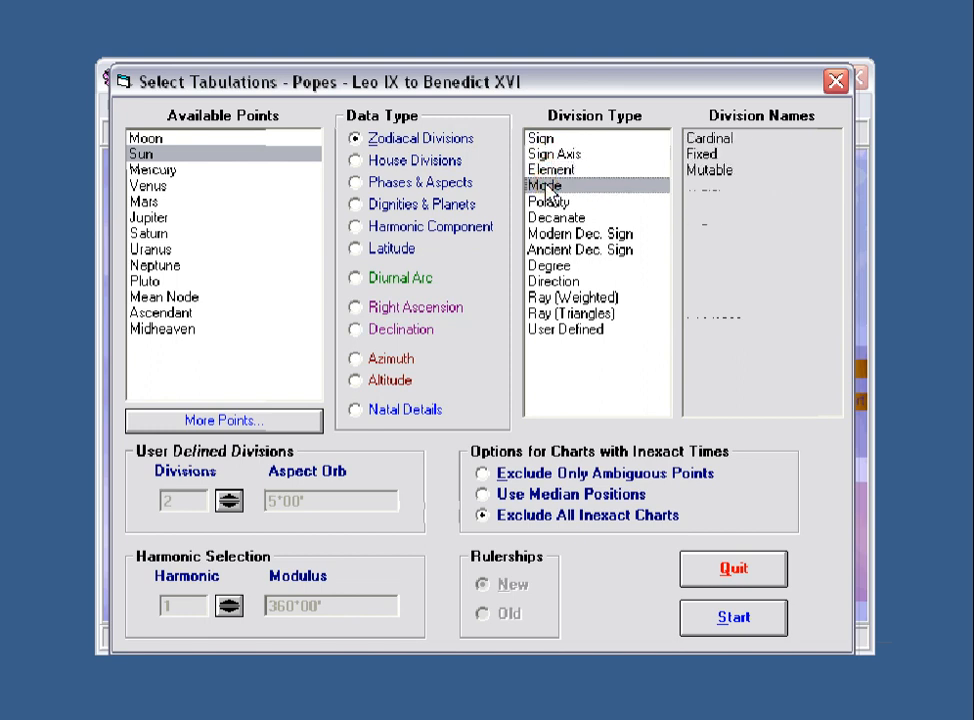
pyautogui.click(541, 137)
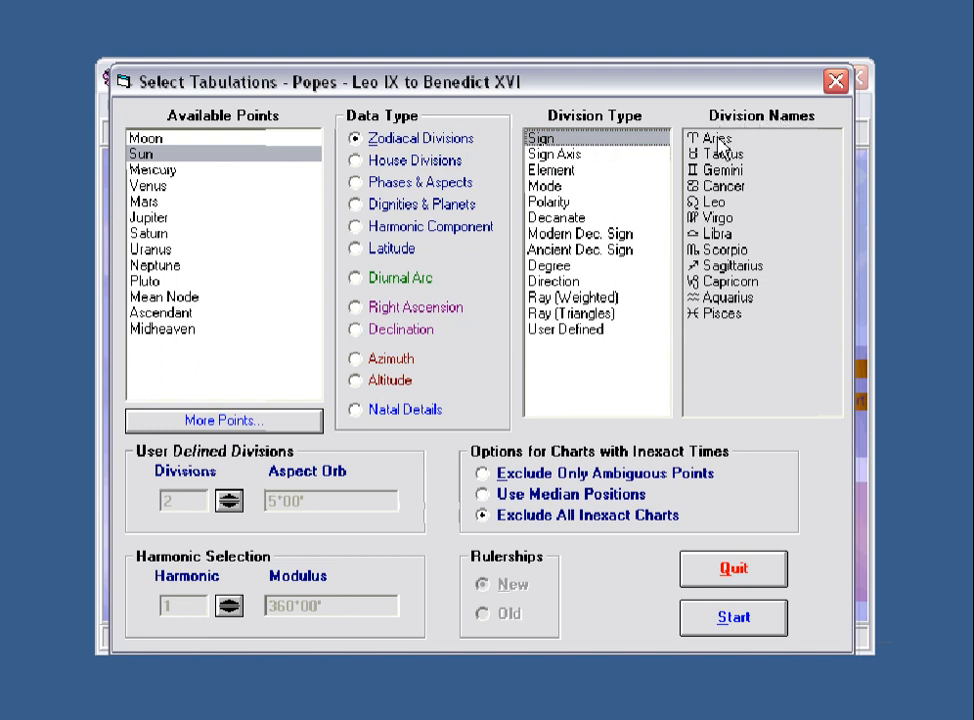
pyautogui.click(583, 153)
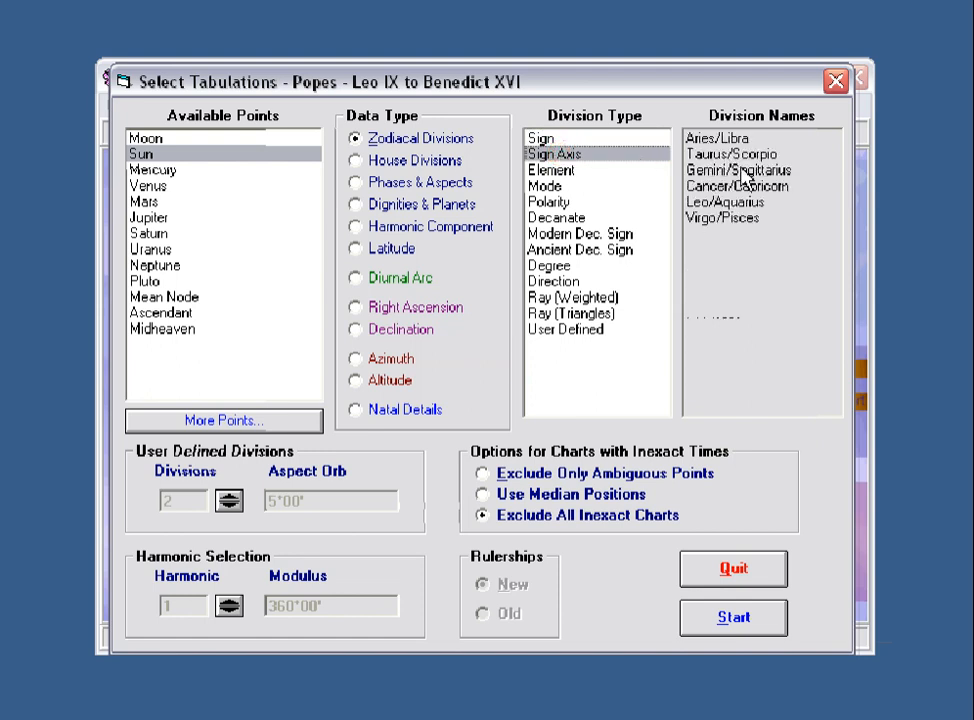
pyautogui.click(562, 170)
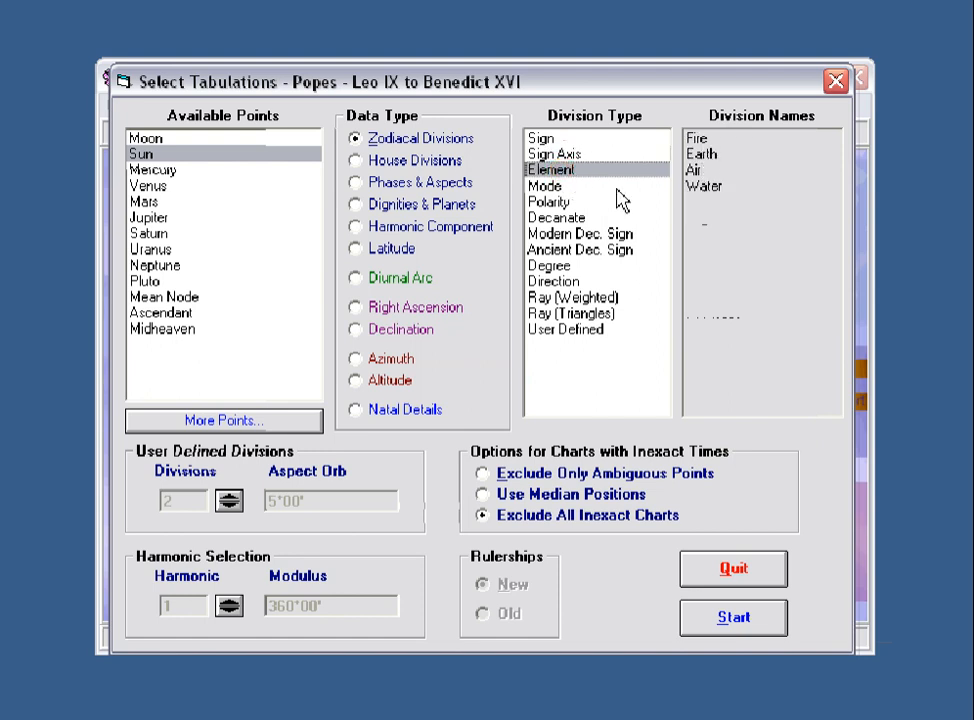
pyautogui.click(550, 185)
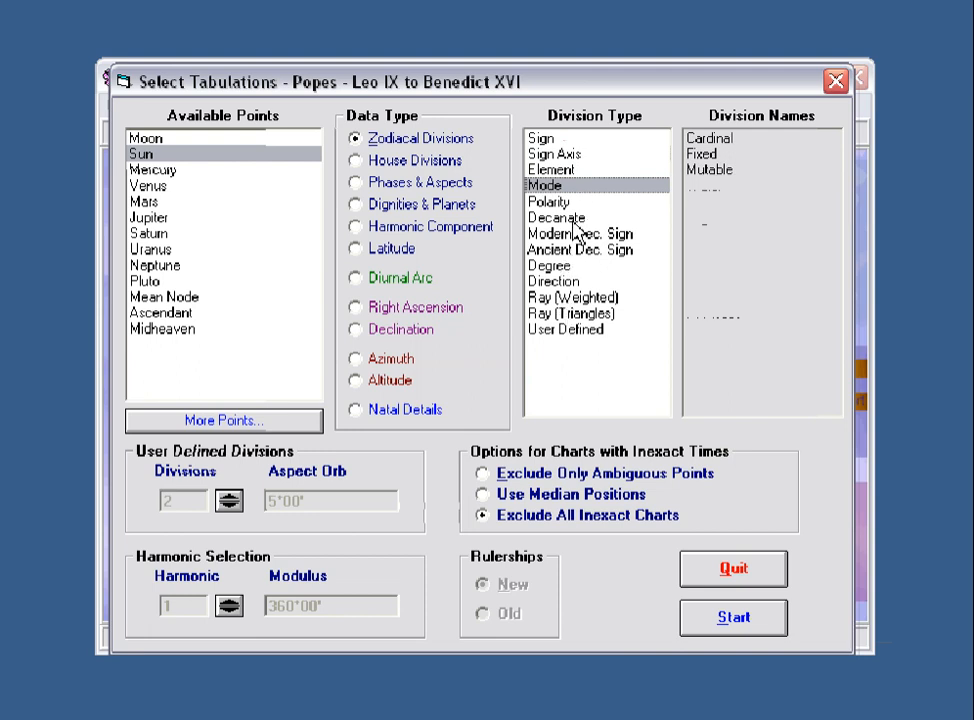
# - Tabulate the Sun by zodiacal Sign, with inexact charts set to Exclude Only Ambiguous Points, and reposition the resulting graph window
pyautogui.click(540, 139)
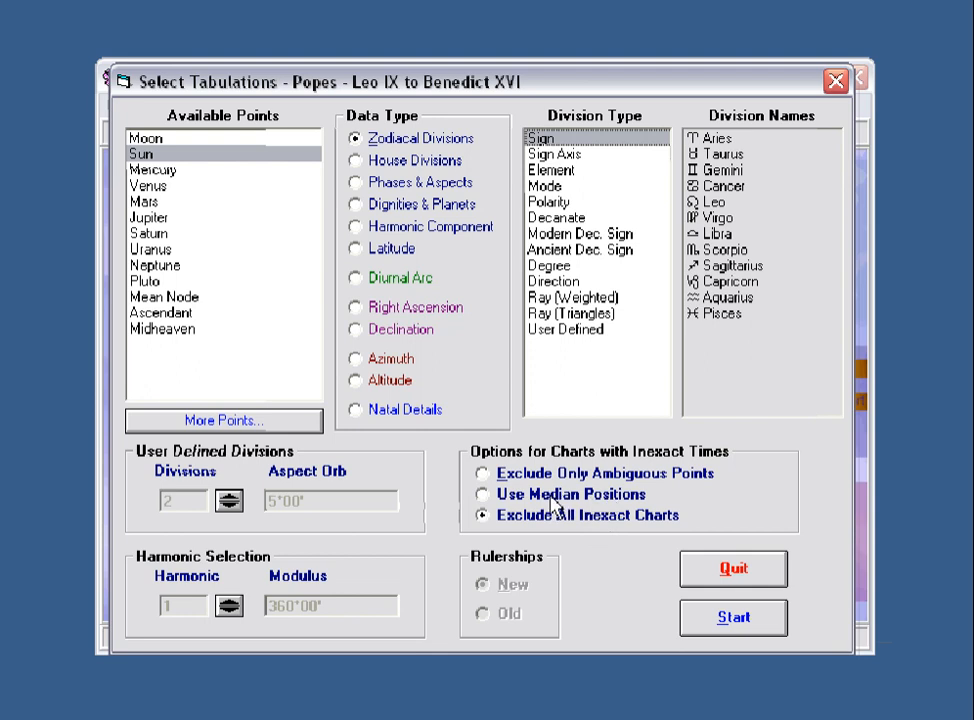
pyautogui.click(482, 473)
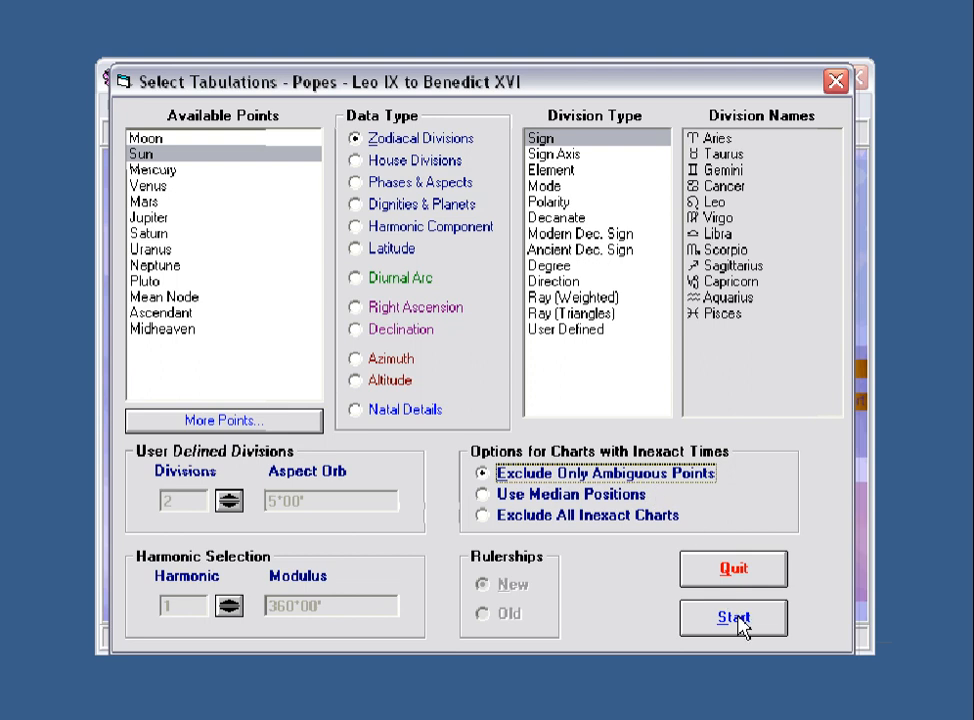
pyautogui.click(735, 621)
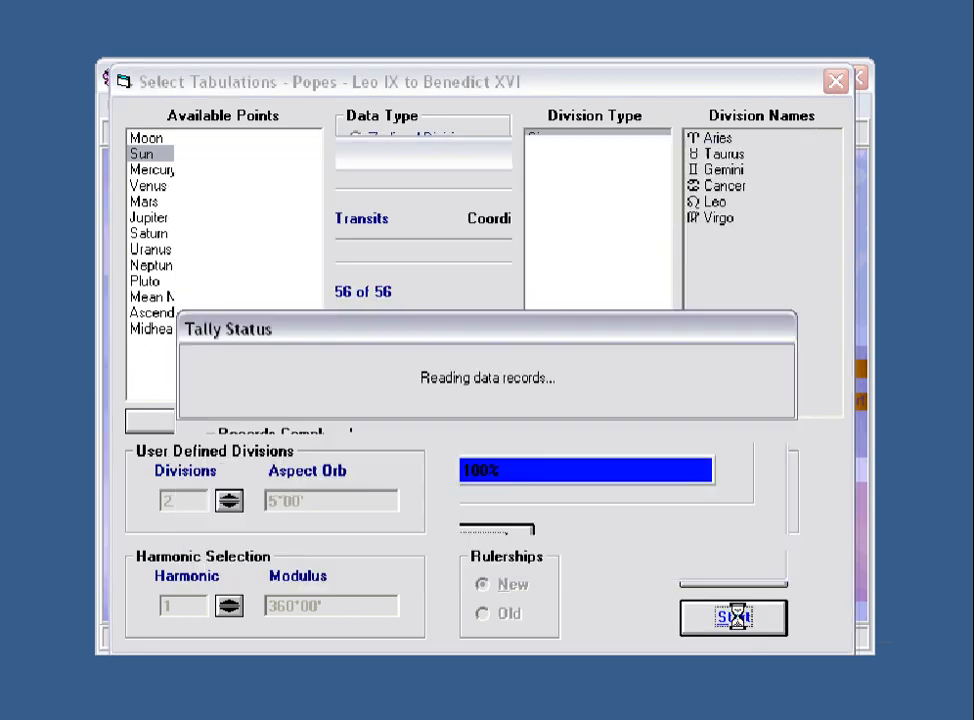
pyautogui.moveTo(471, 92); pyautogui.dragTo(526, 82)
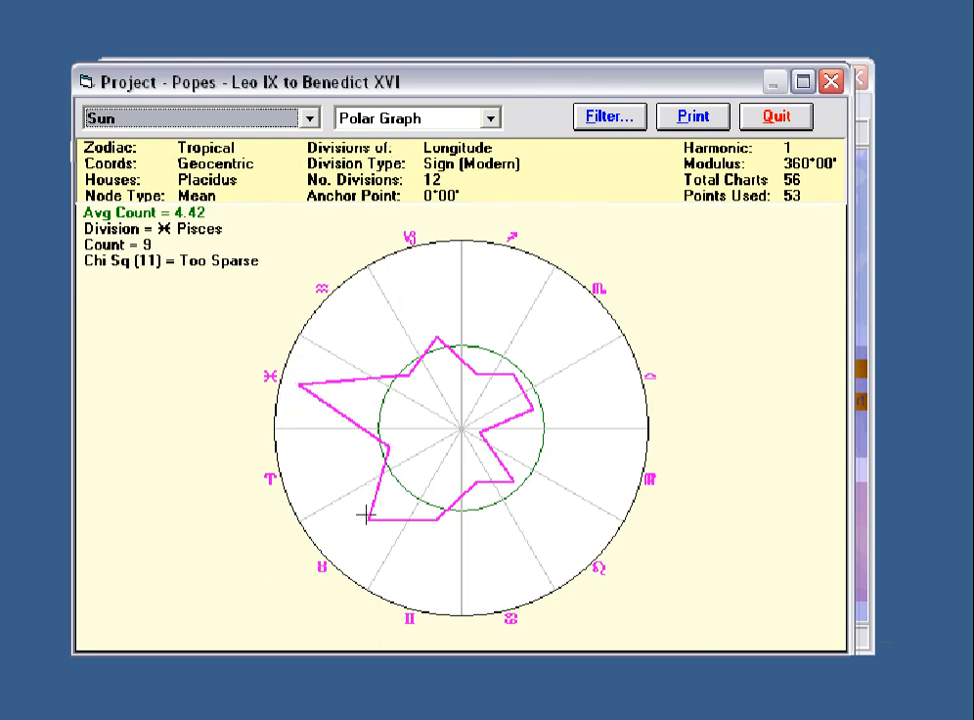
# - Inspect the count and chi-square details for the Pisces division on the Sun's polar graph
pyautogui.click(311, 401)
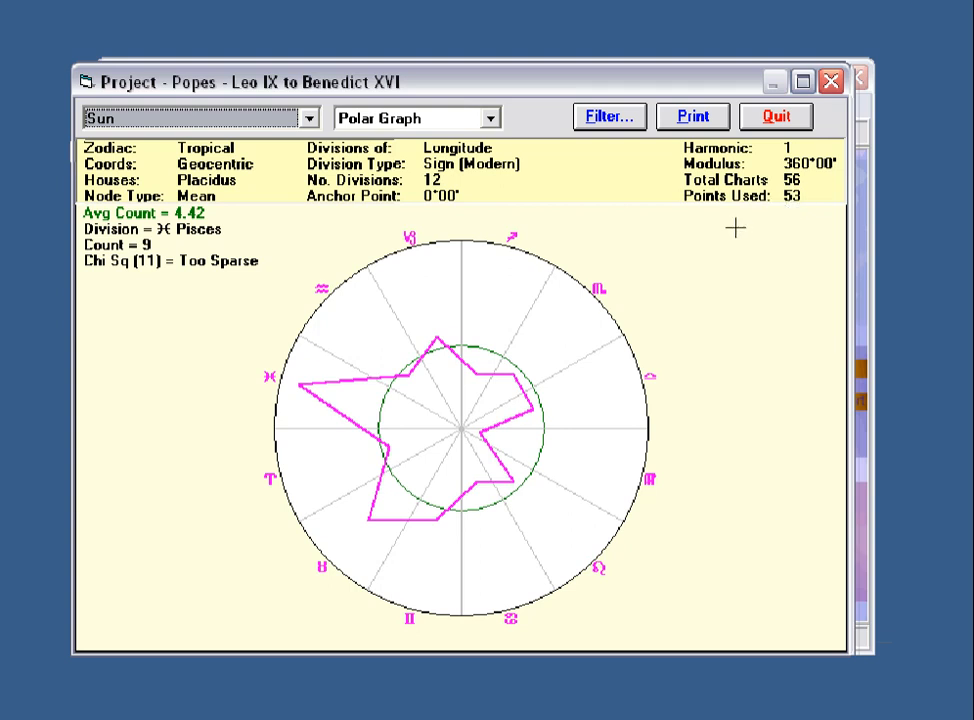
pyautogui.click(341, 404)
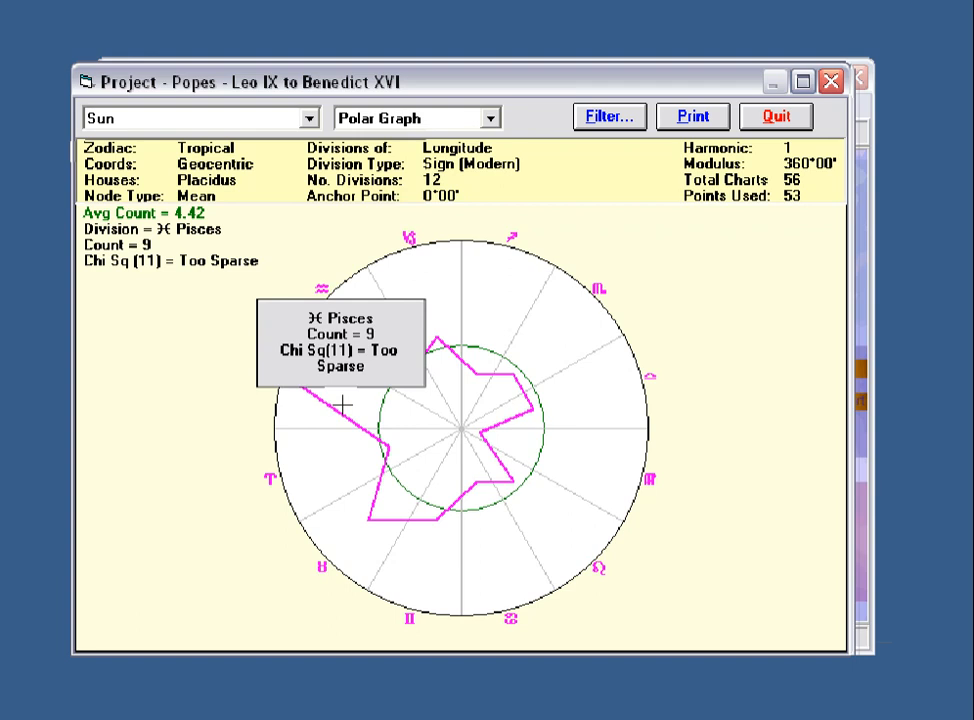
pyautogui.click(342, 404)
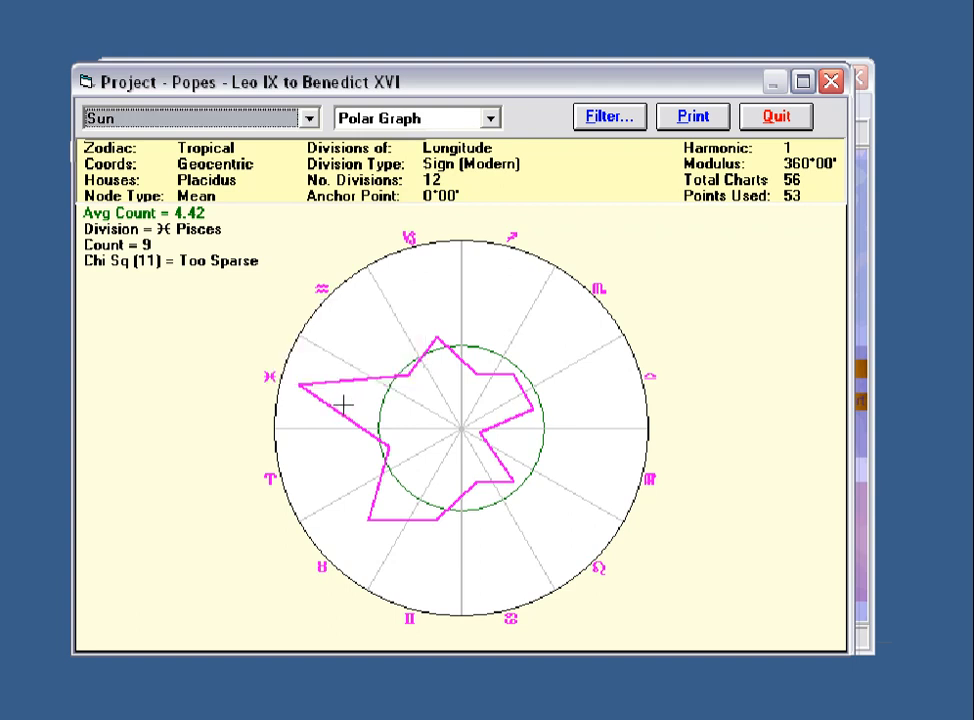
# - Inspect the count details for the Virgo and Taurus divisions on the Sun's polar graph
pyautogui.click(540, 455)
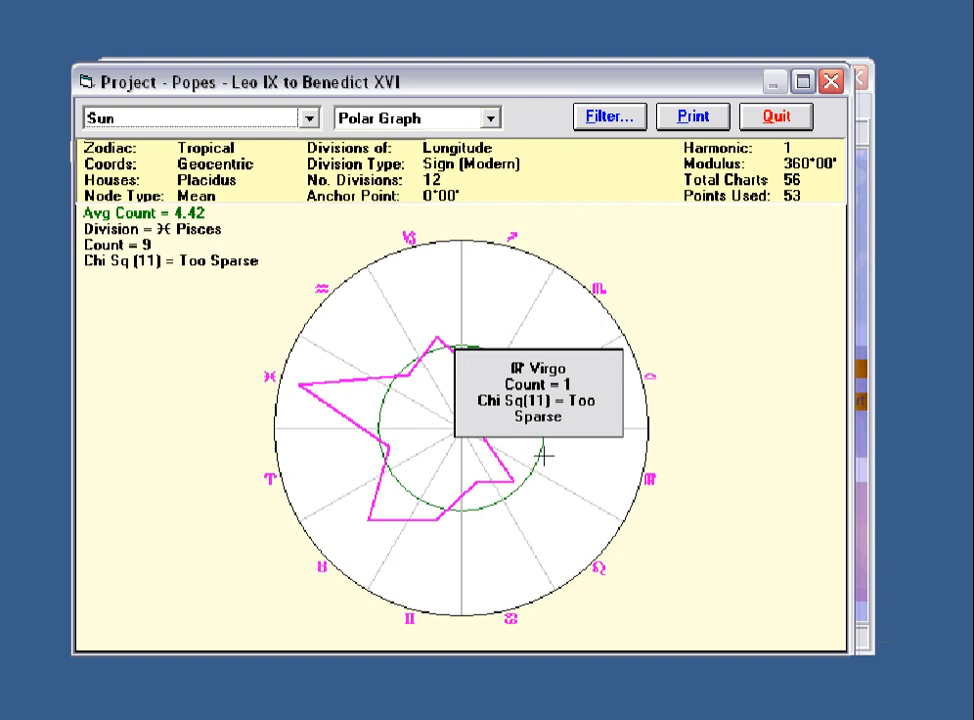
pyautogui.click(542, 456)
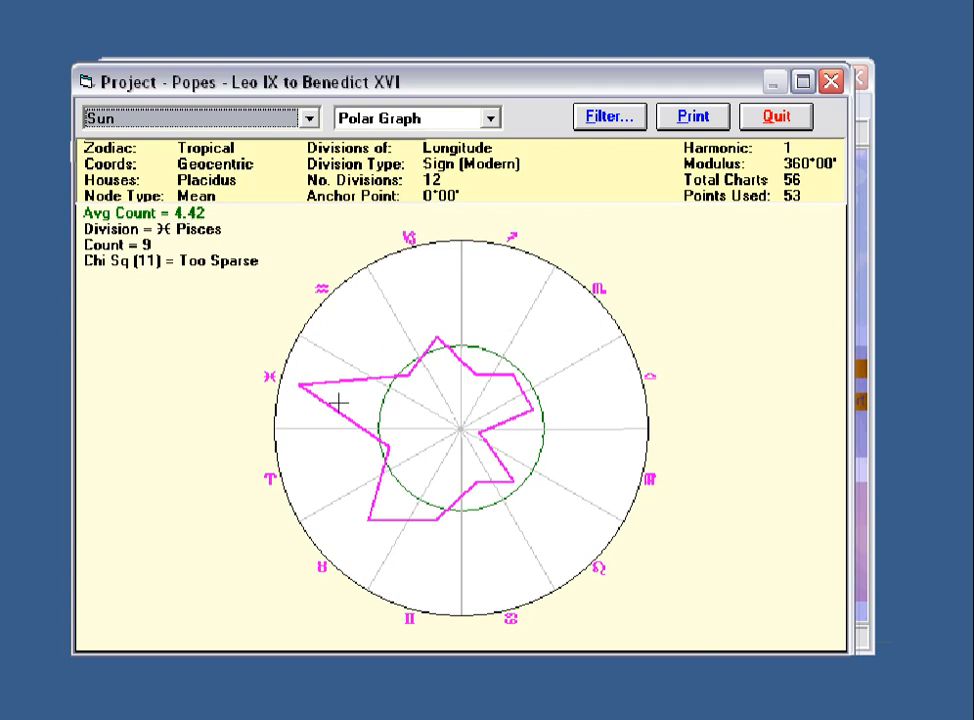
pyautogui.click(375, 517)
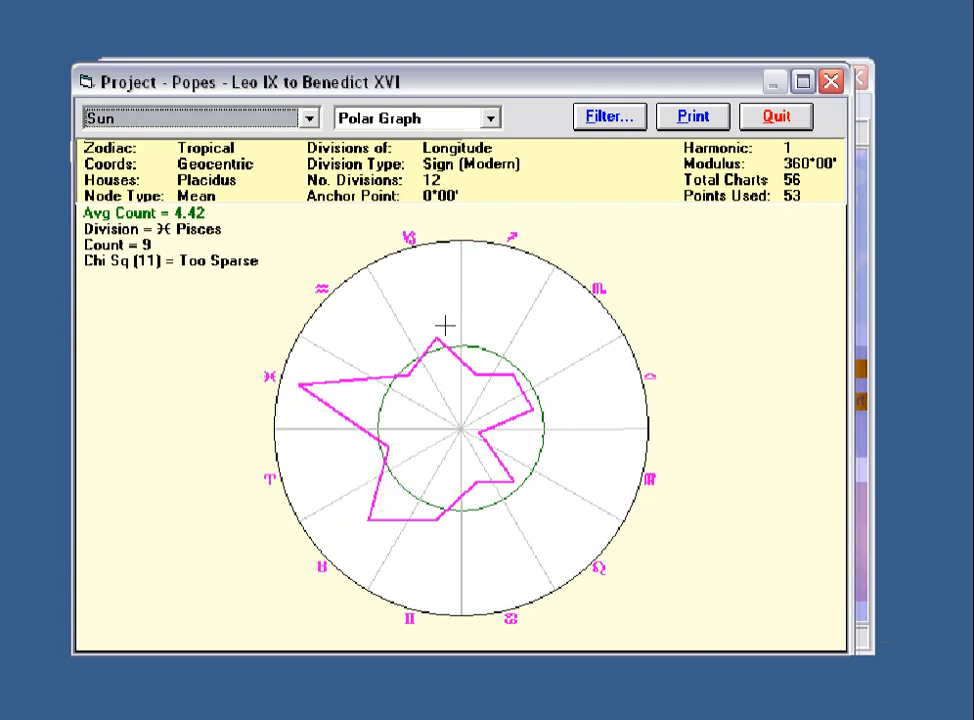
# - Display the Sun's sign distribution as a bar graph and inspect the details of the Pisces bar
pyautogui.click(495, 121)
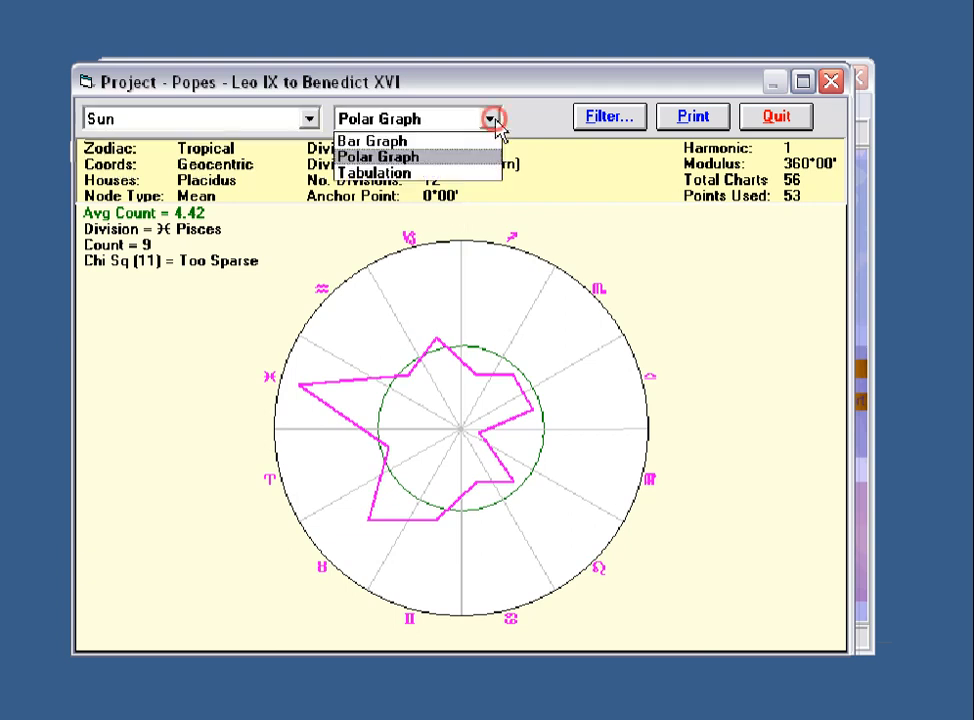
pyautogui.click(426, 139)
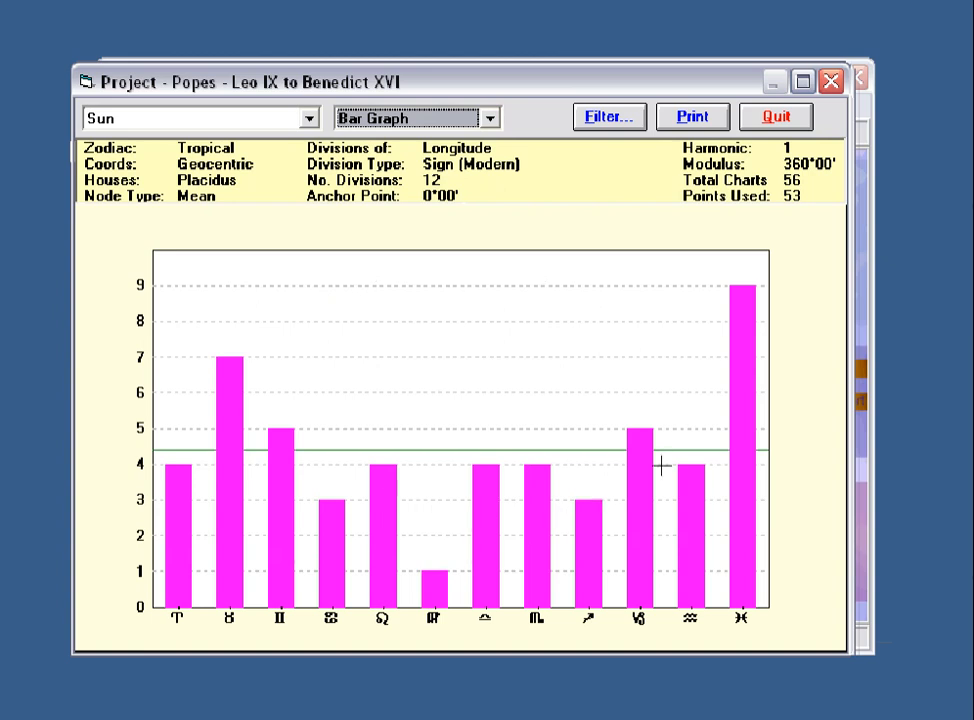
pyautogui.click(749, 399)
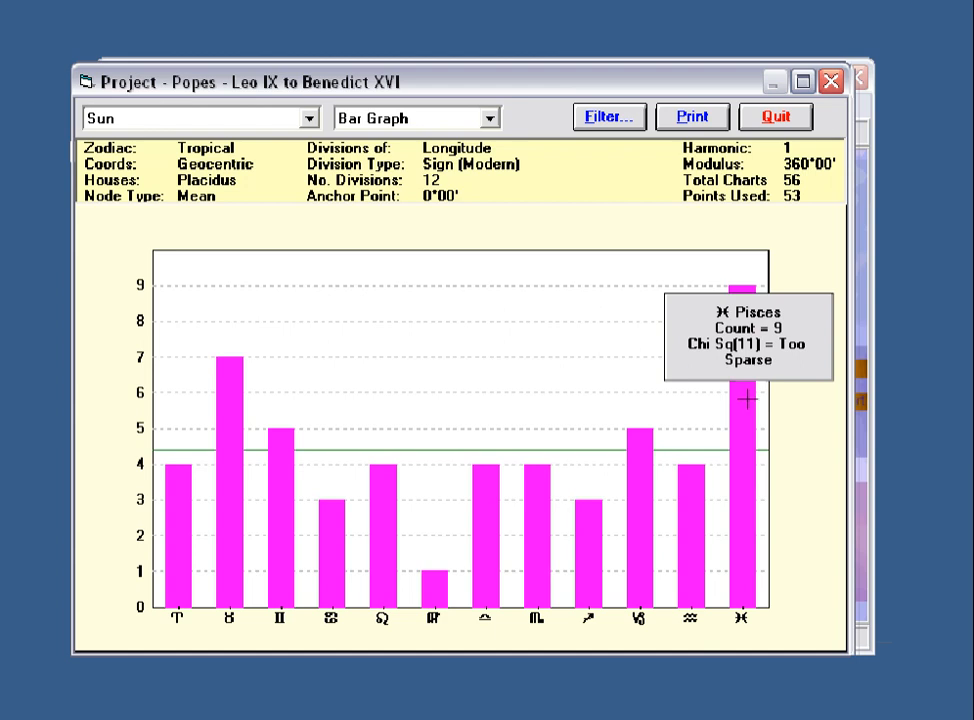
pyautogui.click(748, 399)
# - View the Sun's raw counts per sign as a tabulation, and return to the bar graph
pyautogui.click(492, 118)
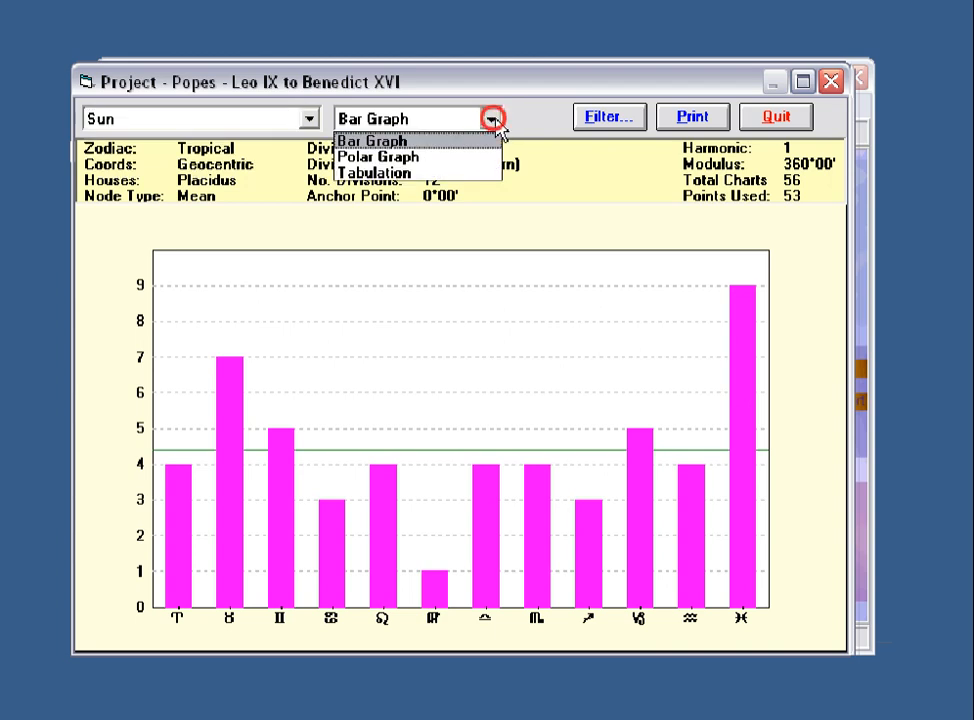
pyautogui.click(428, 180)
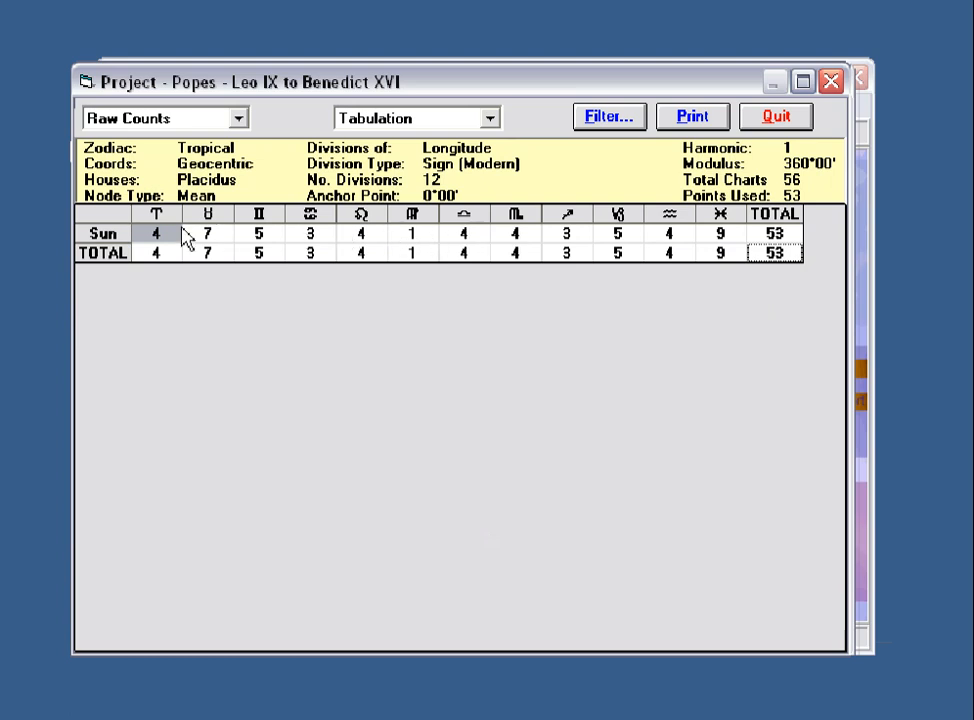
pyautogui.click(495, 119)
pyautogui.click(437, 139)
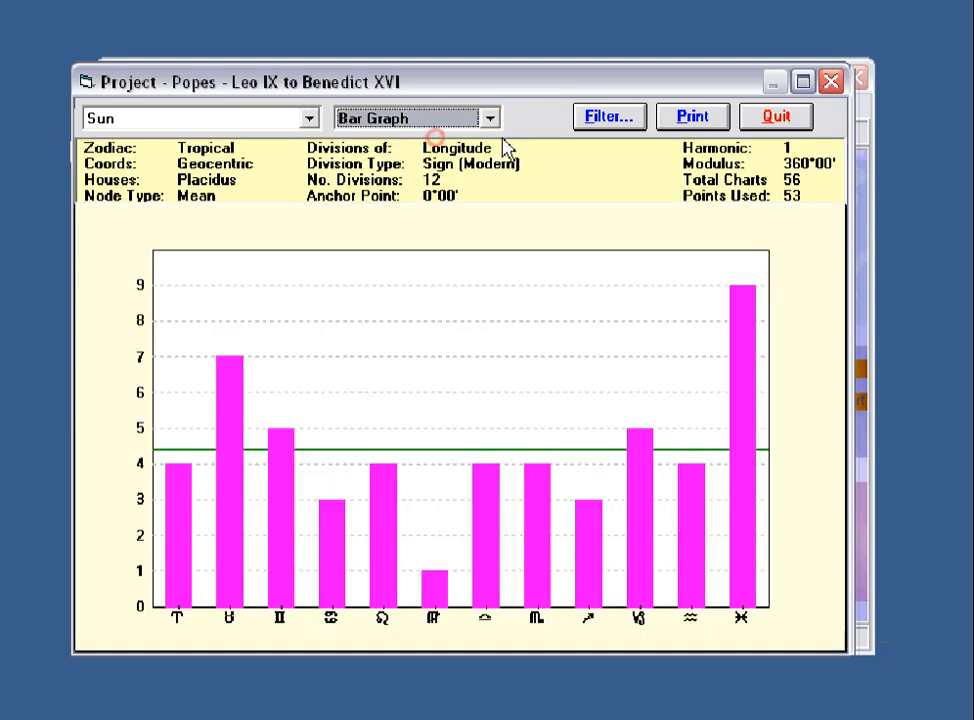
# - Leave the Sun graph and tabulate all points from Moon through Mean Node by zodiacal Sign
pyautogui.click(776, 116)
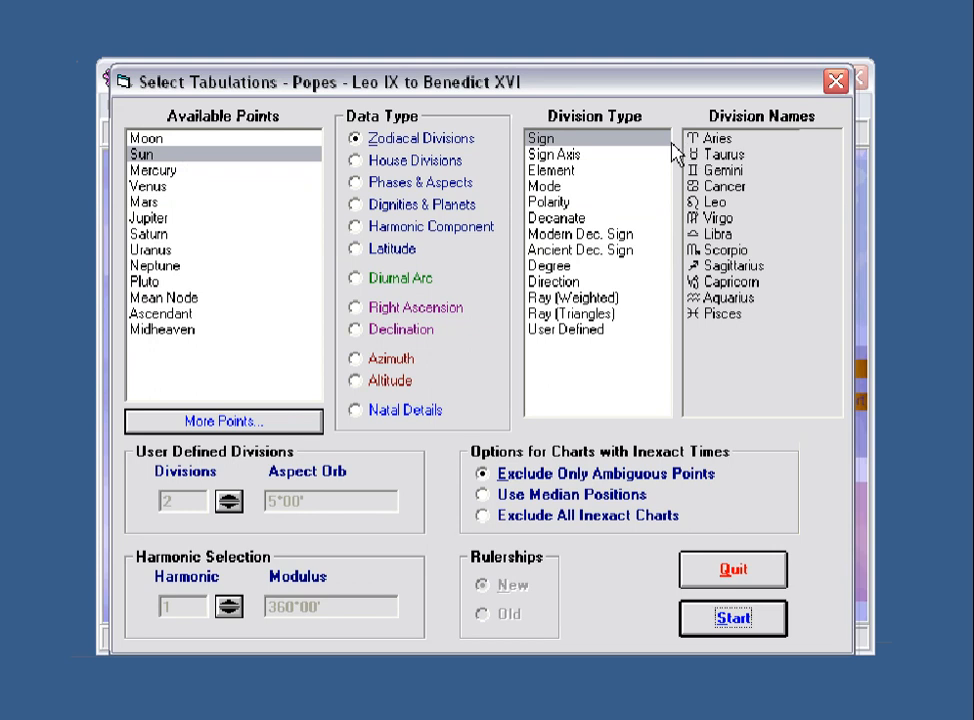
pyautogui.click(146, 138)
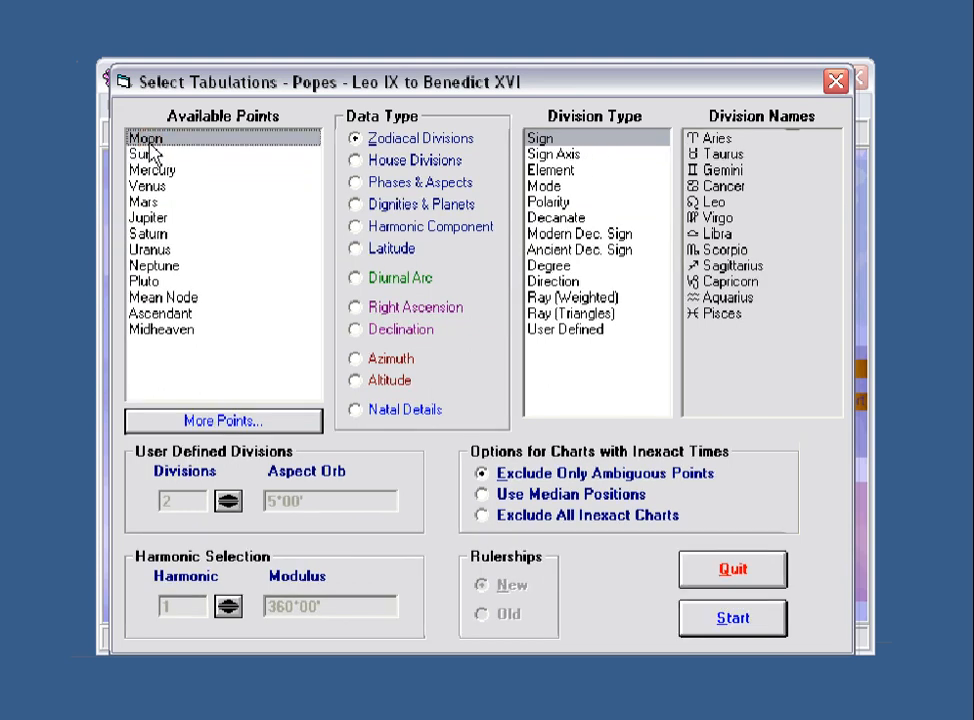
pyautogui.keyDown('shift'); pyautogui.click(158, 298); pyautogui.keyUp('shift')
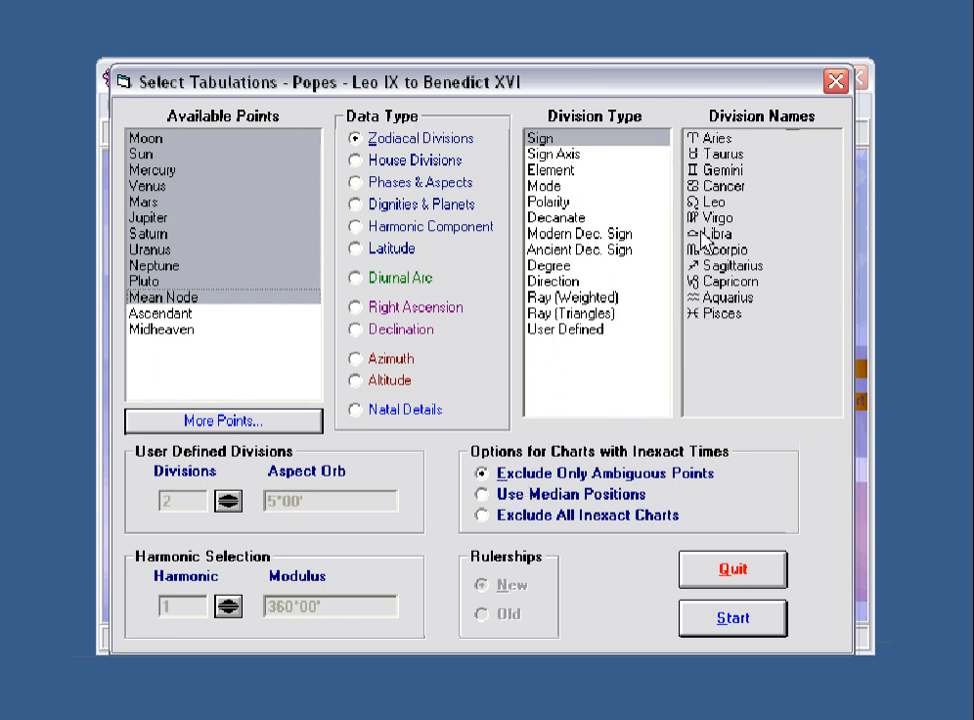
pyautogui.click(746, 632)
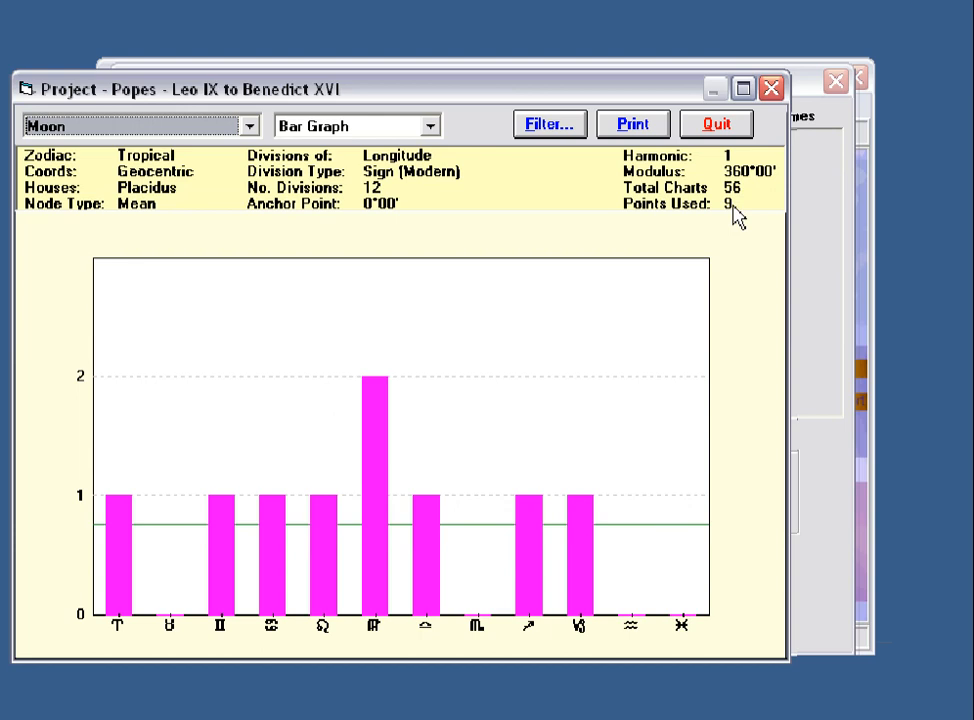
# - Browse the bar graphs of the Sun, Mercury, Venus and Mars in turn
pyautogui.click(252, 128)
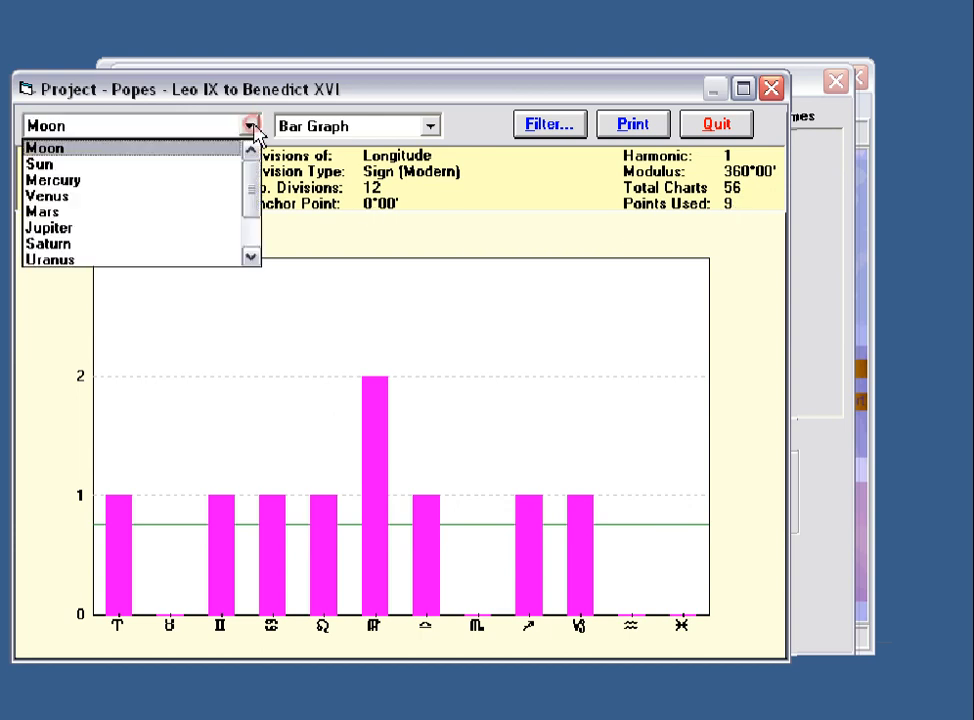
pyautogui.click(39, 163)
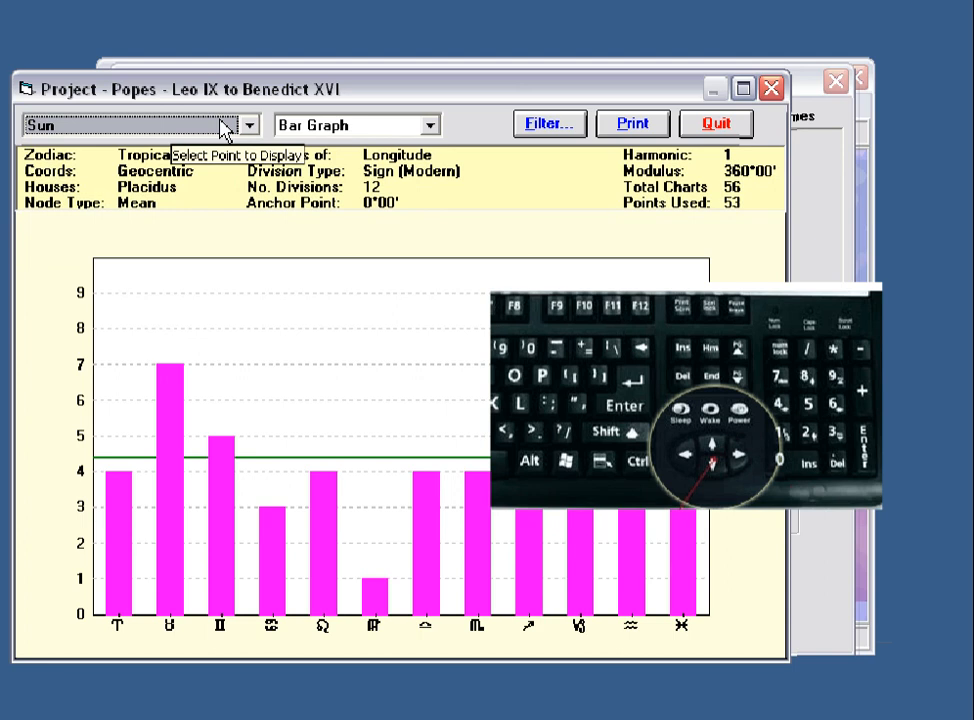
pyautogui.press('Down')
pyautogui.press('Down')
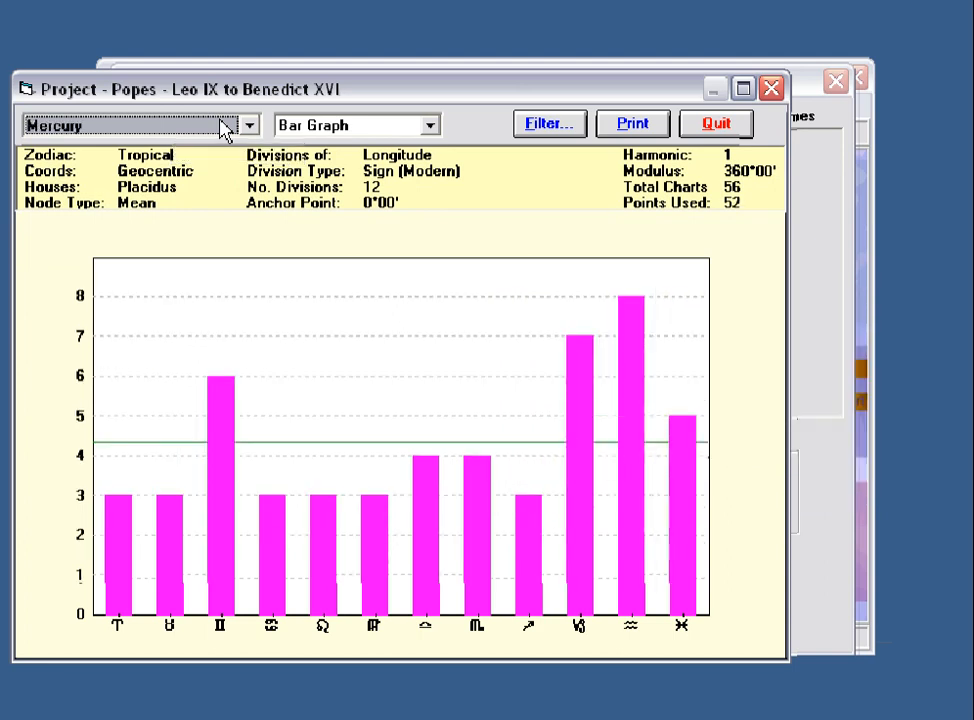
pyautogui.press('Down')
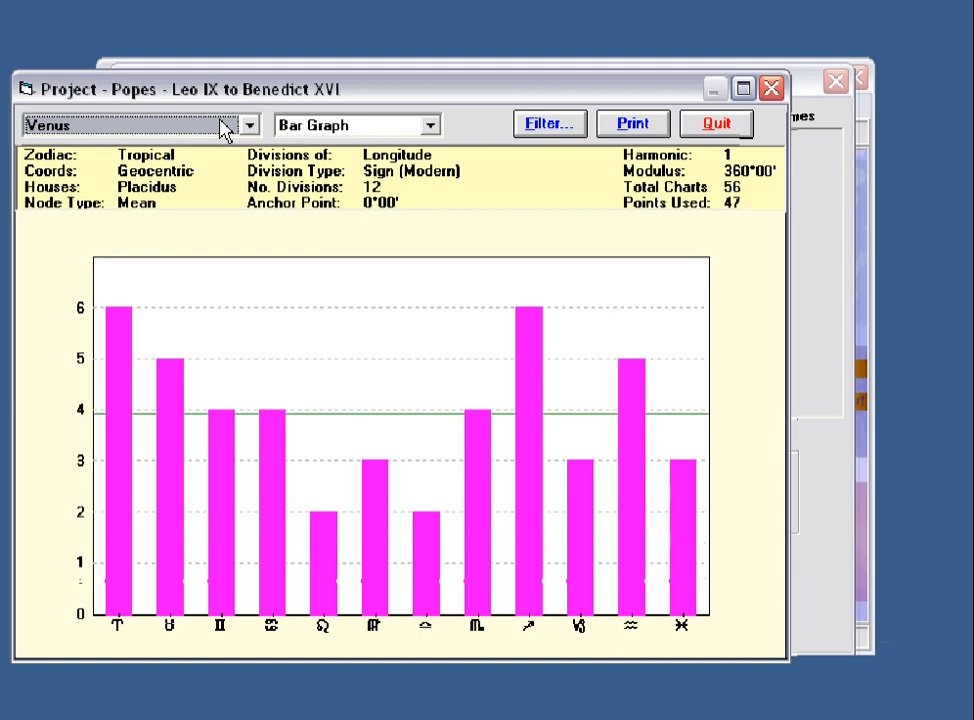
pyautogui.press('Down')
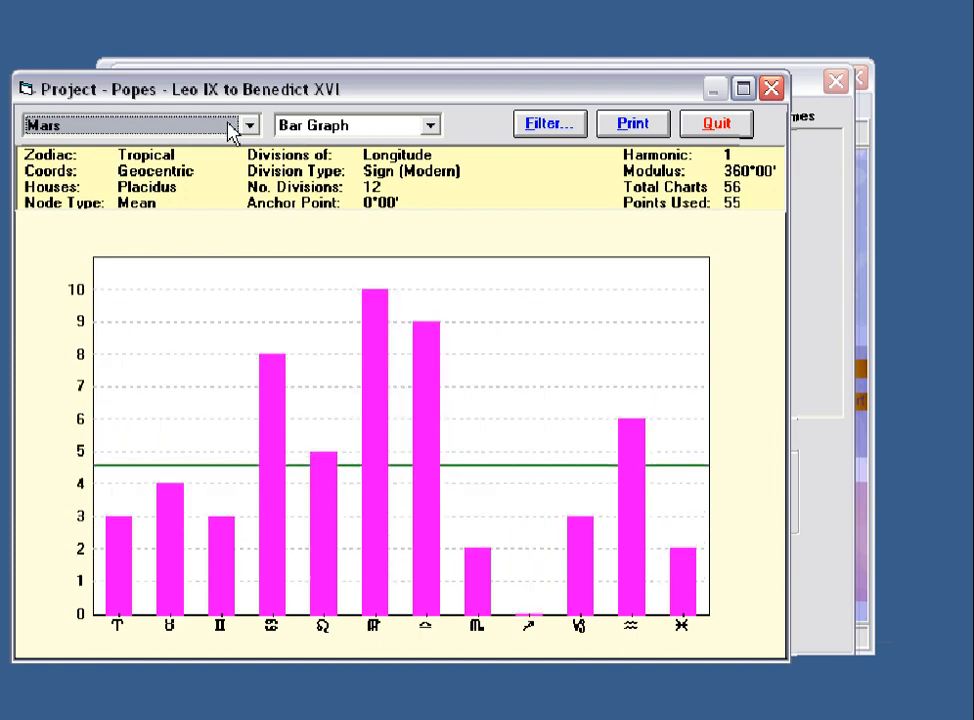
# - Return to the Moon's results and display them as a polar graph
pyautogui.click(433, 126)
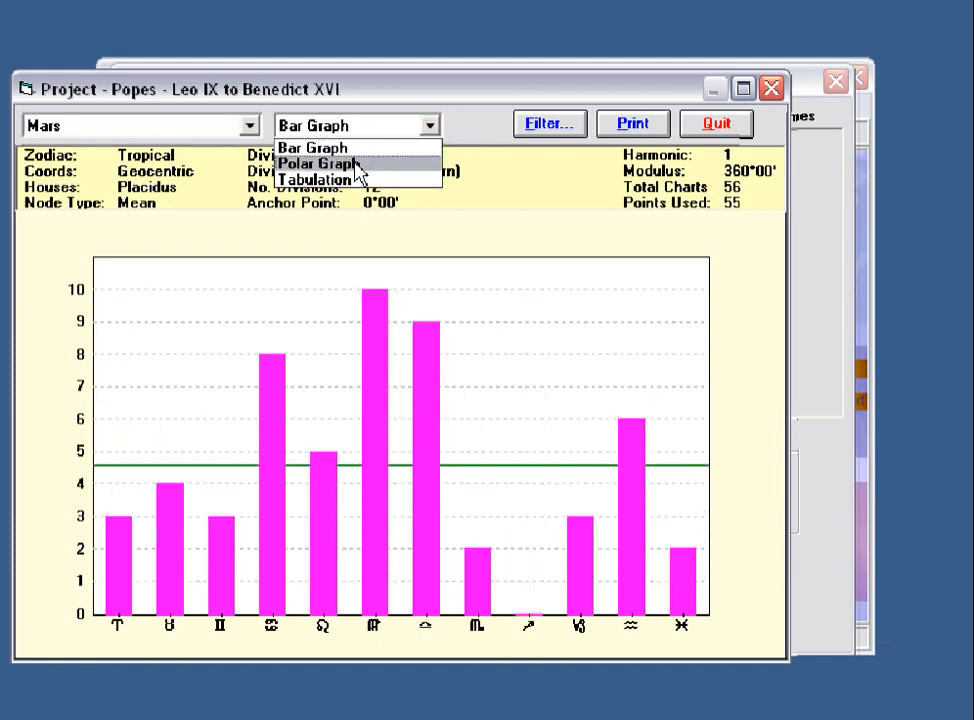
pyautogui.click(252, 126)
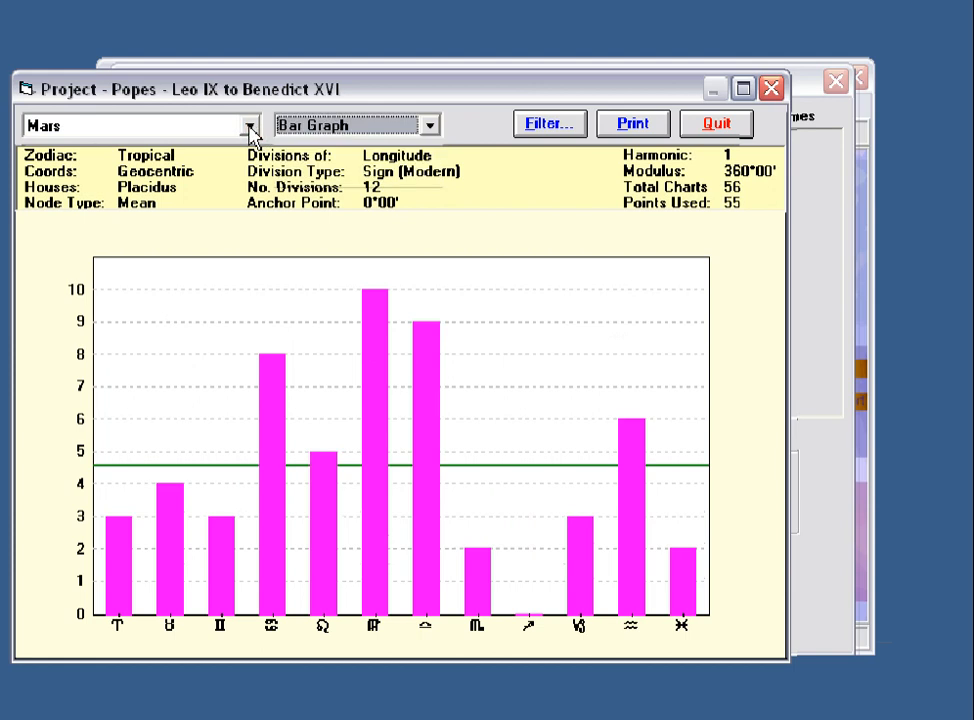
pyautogui.click(248, 126)
pyautogui.click(251, 180)
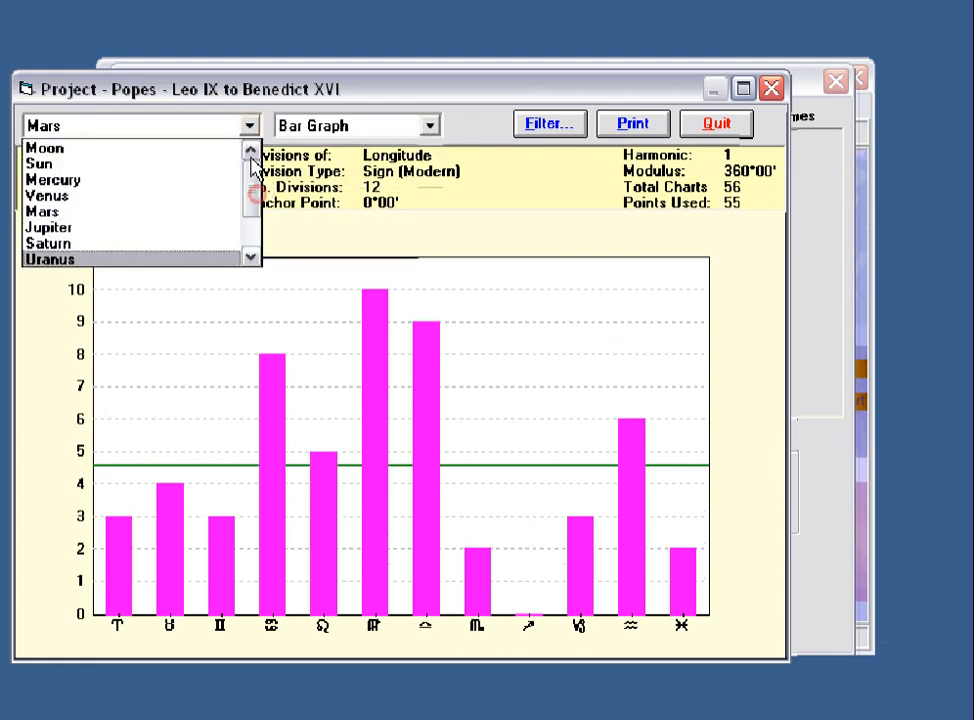
pyautogui.click(120, 149)
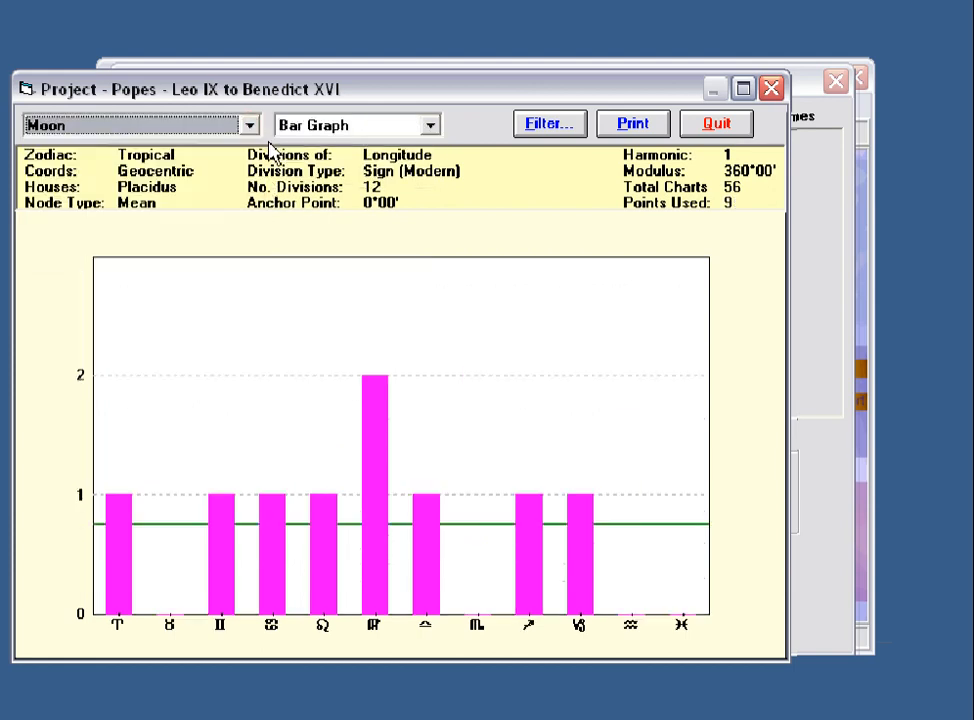
pyautogui.click(432, 127)
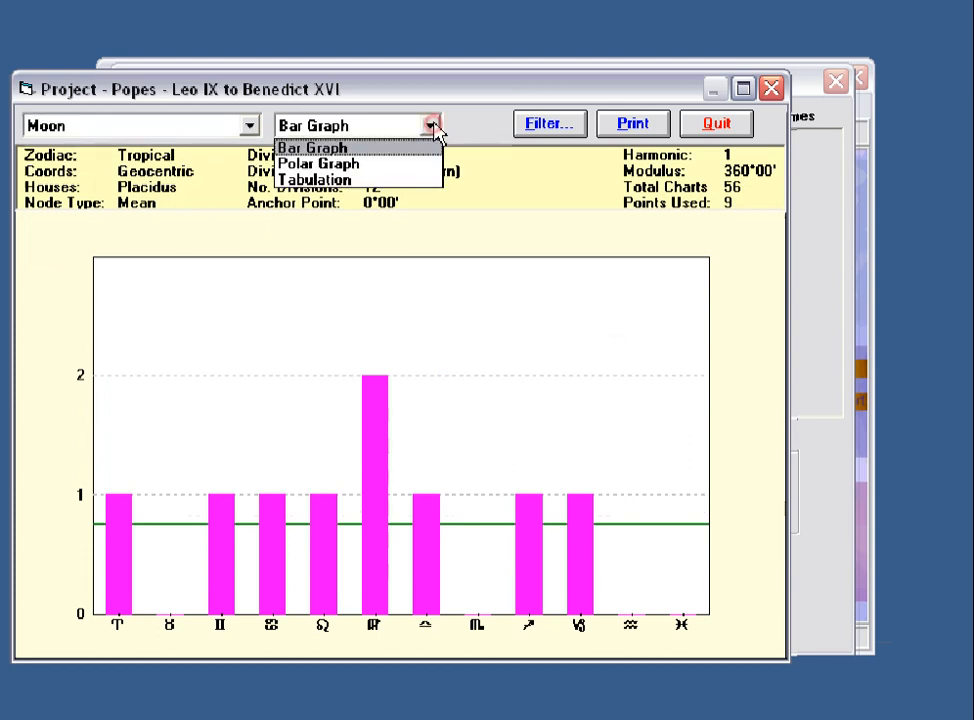
pyautogui.click(358, 162)
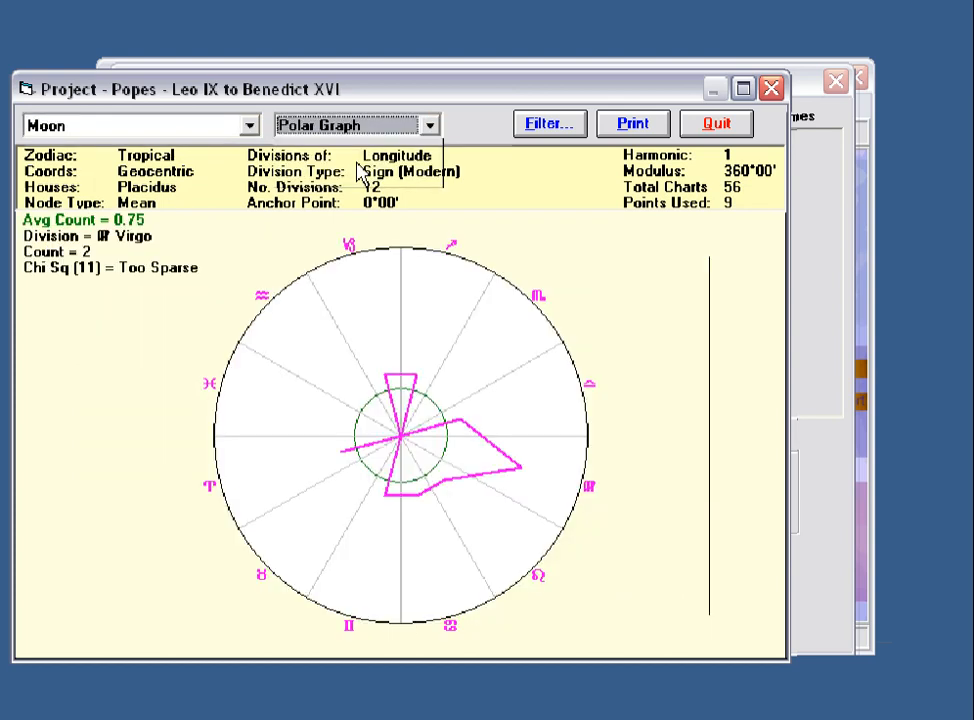
# - Browse the polar graphs from the Sun through Mars and inspect the Sagittarius division for Mars
pyautogui.click(250, 126)
pyautogui.click(118, 162)
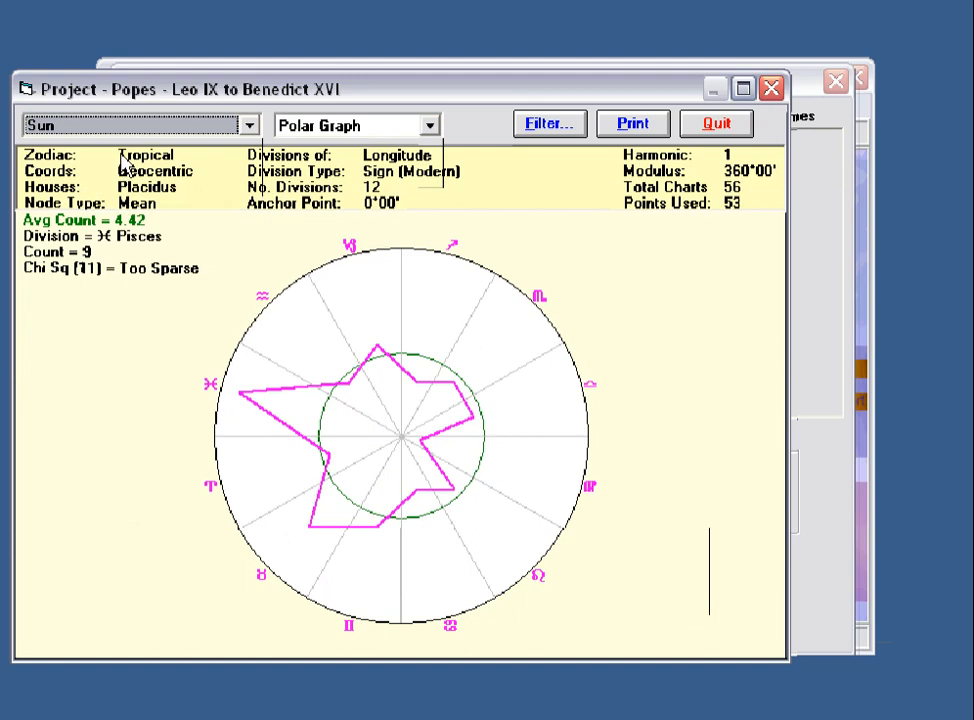
pyautogui.press('Down')
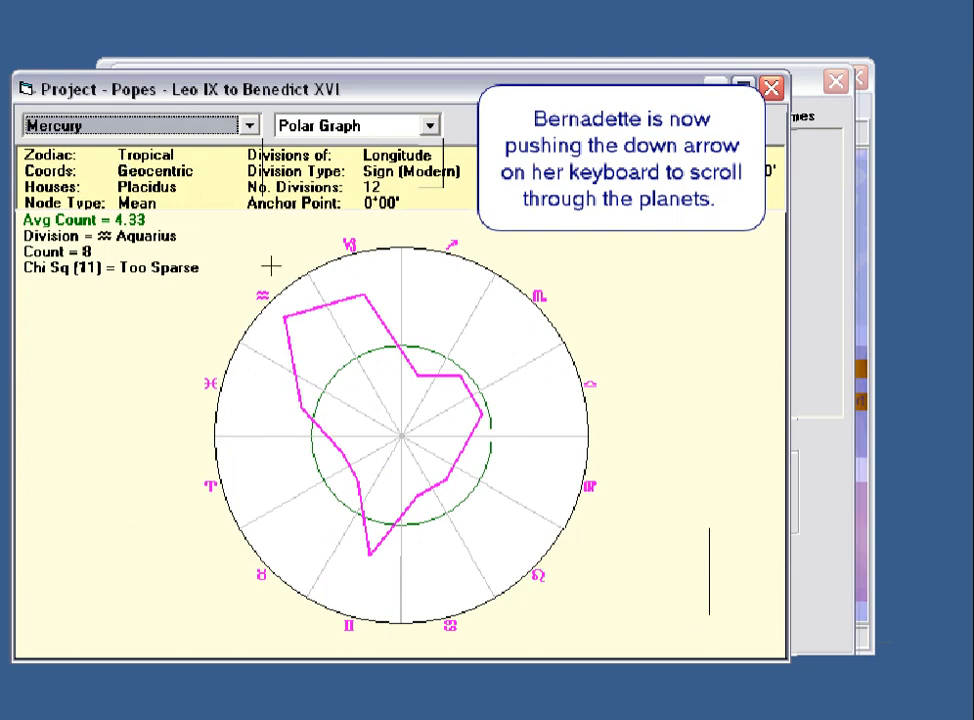
pyautogui.press('Down')
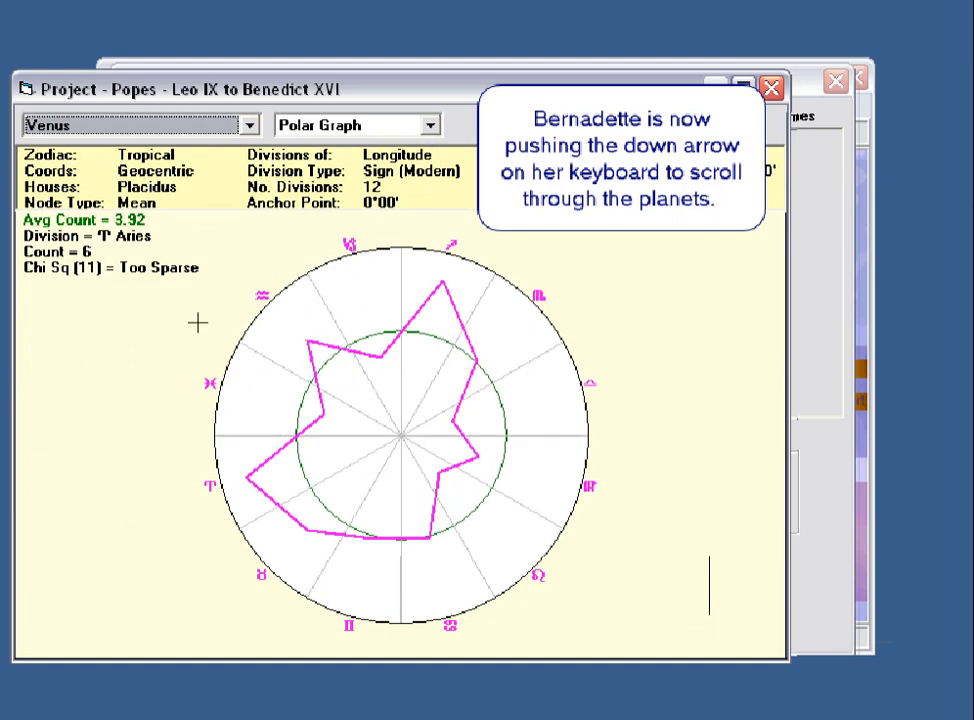
pyautogui.press('Down')
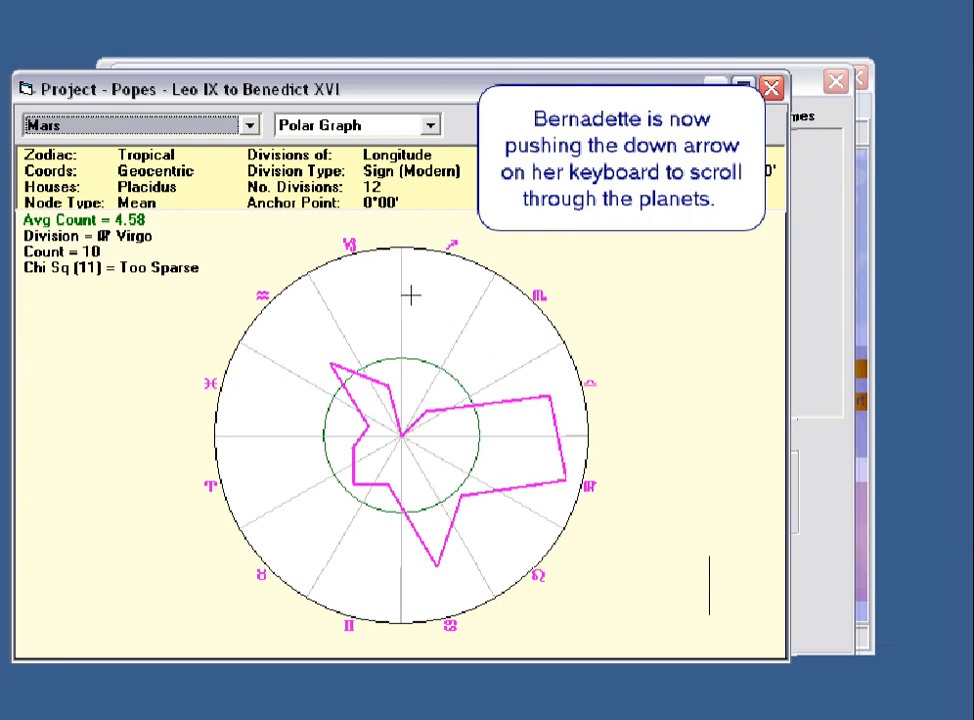
pyautogui.click(405, 392)
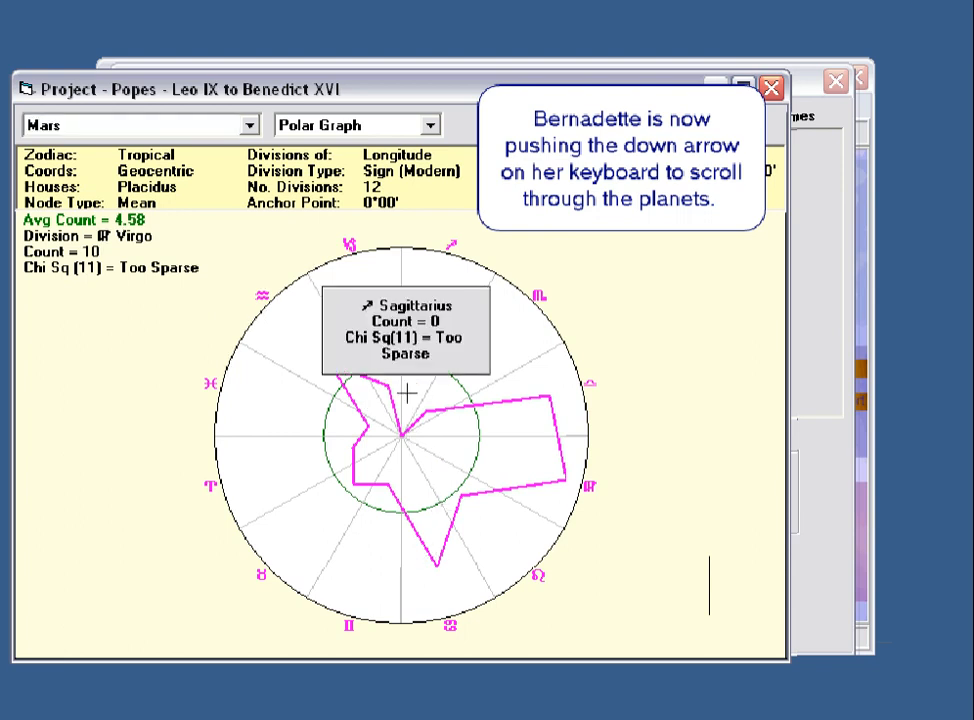
pyautogui.click(405, 392)
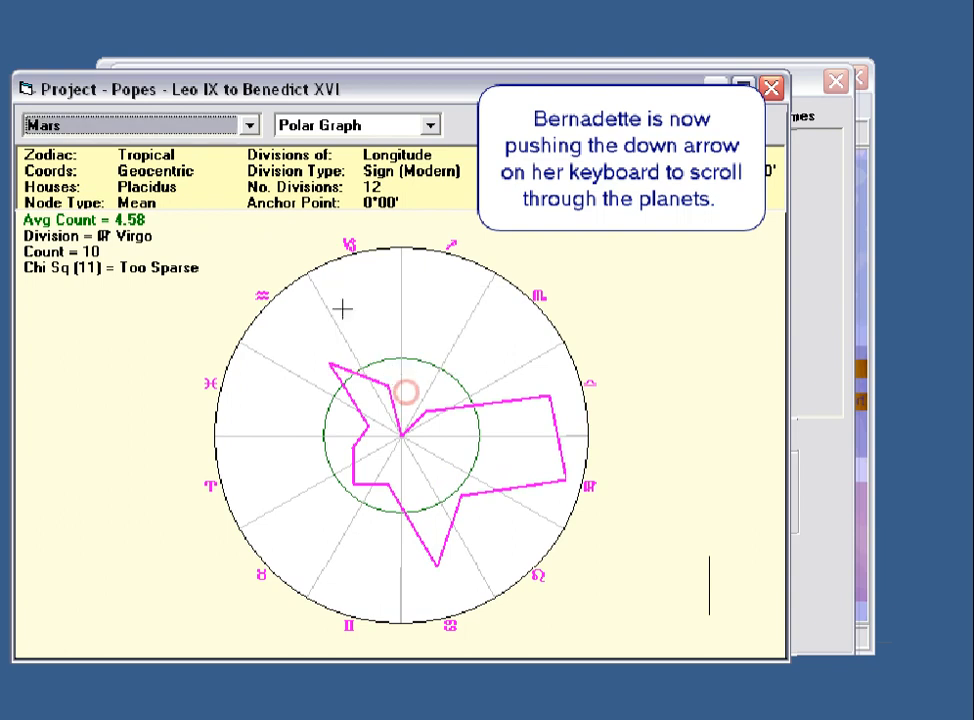
# - Browse the polar graphs of Jupiter, Saturn and Uranus, and inspect the Pisces division for Uranus
pyautogui.press('Down')
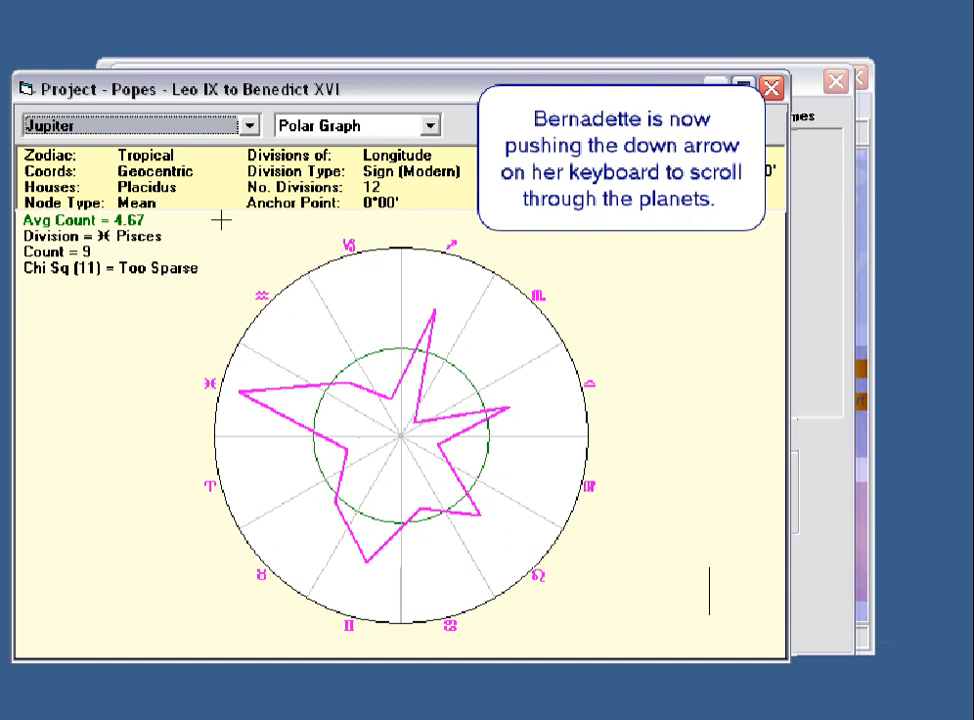
pyautogui.press('Down')
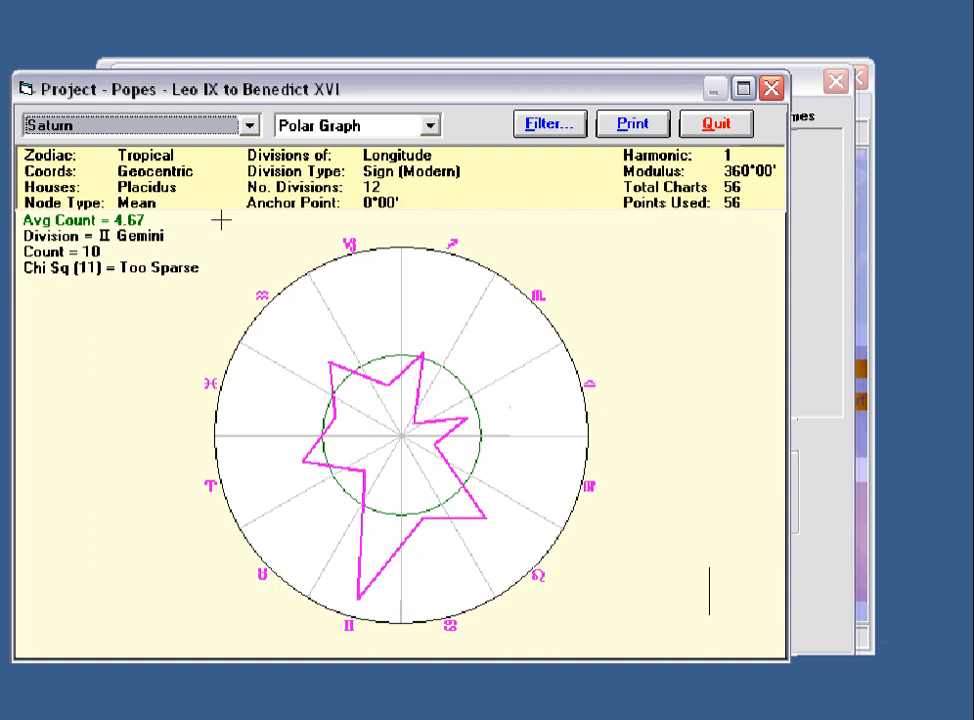
pyautogui.press('Down')
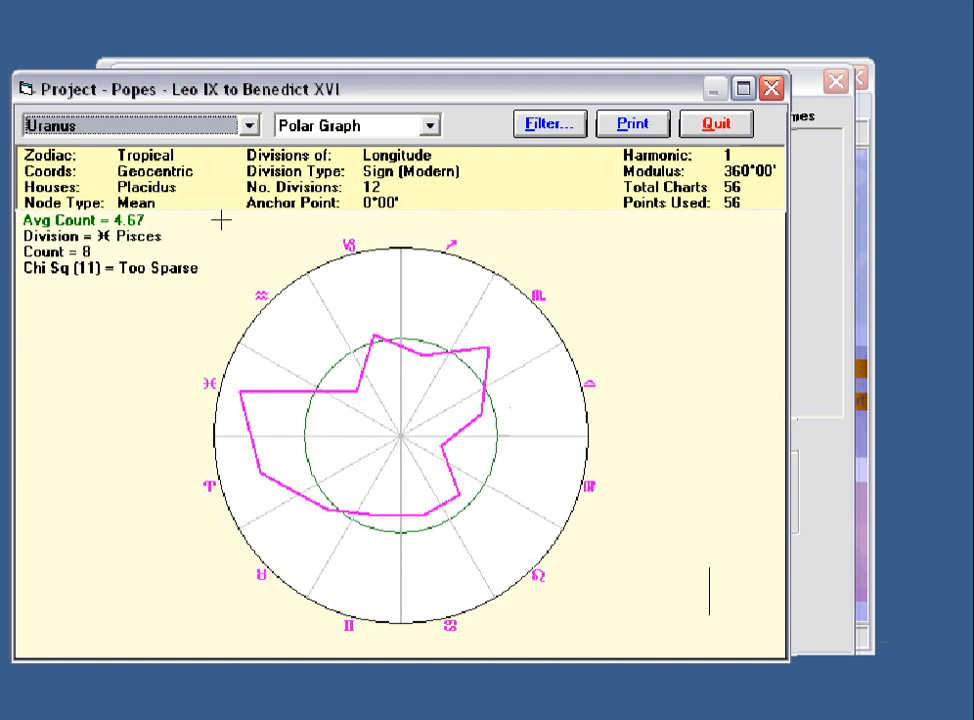
pyautogui.click(258, 395)
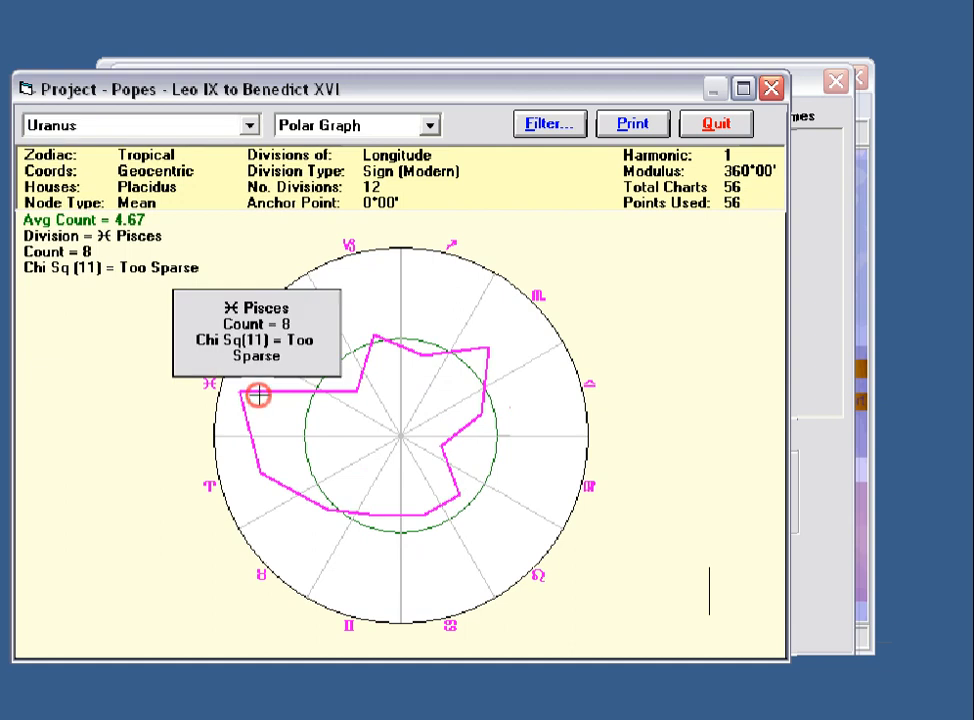
pyautogui.click(258, 395)
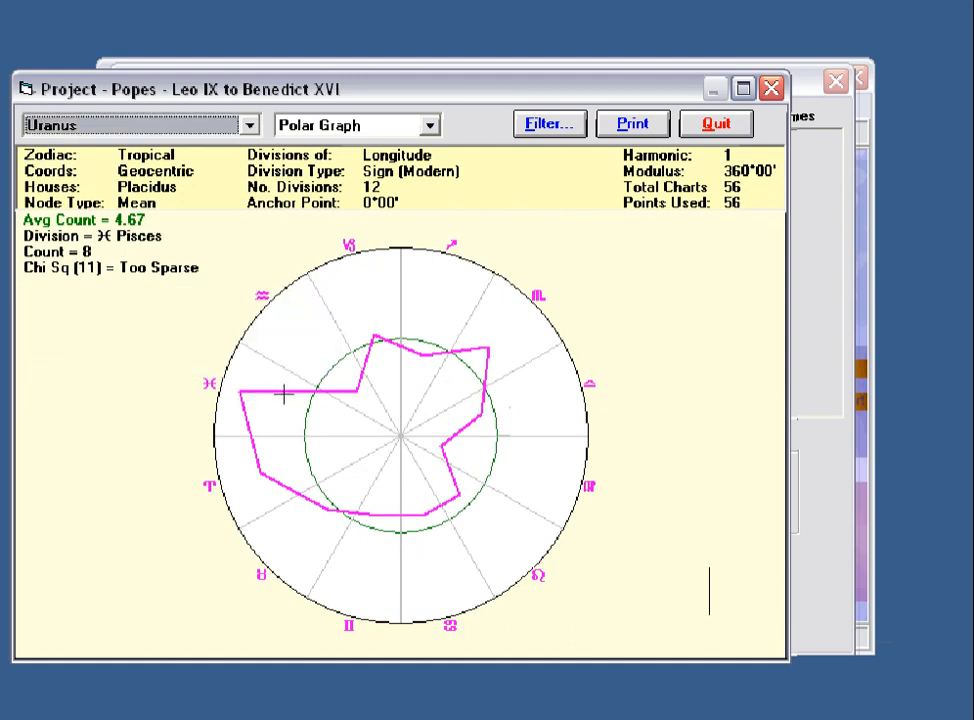
# - Browse the polar graphs of Neptune, Pluto and the Mean Node in turn
pyautogui.press('Down')
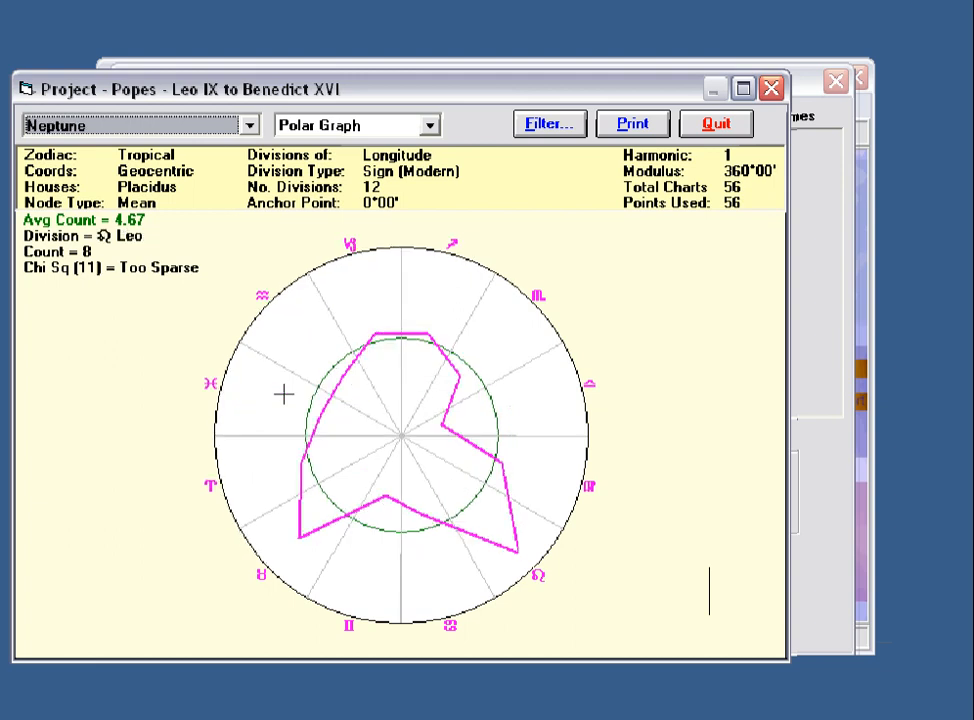
pyautogui.press('Down')
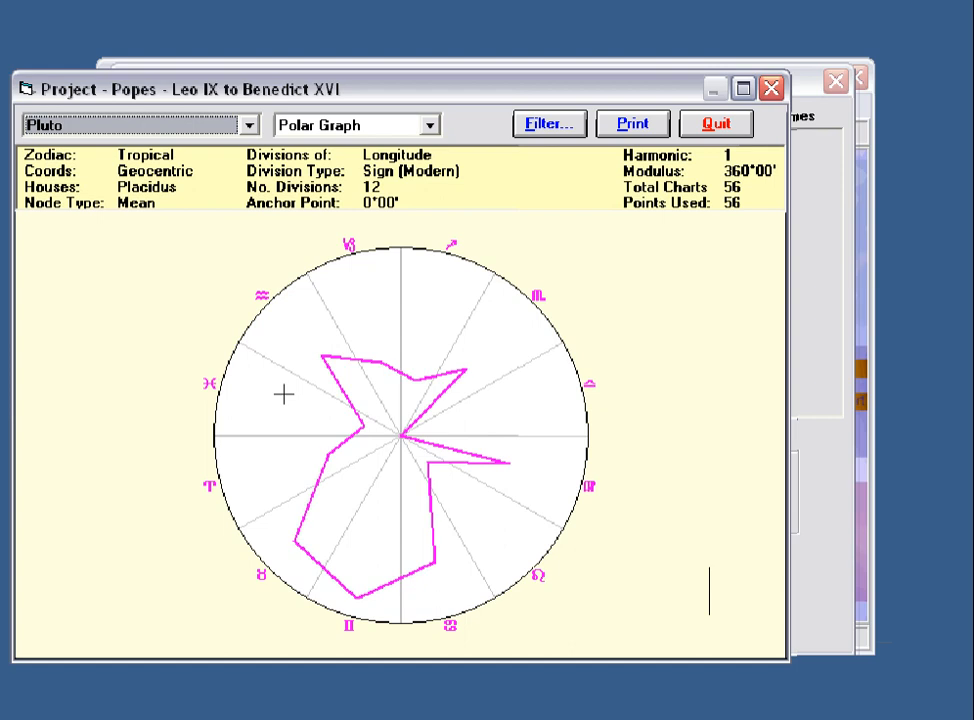
pyautogui.click(530, 395)
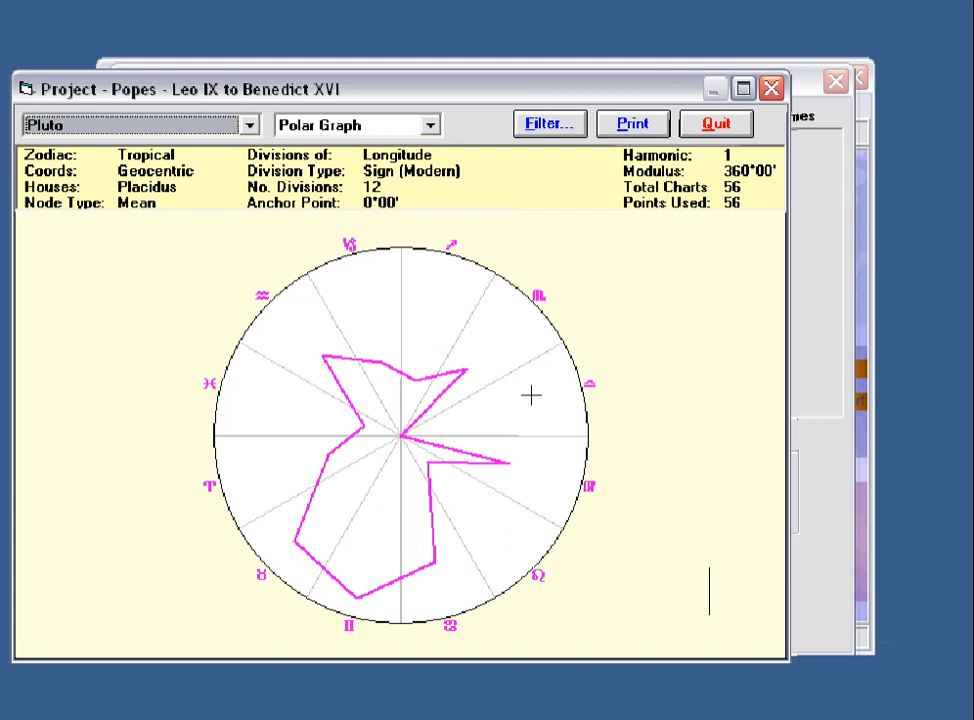
pyautogui.press('Down')
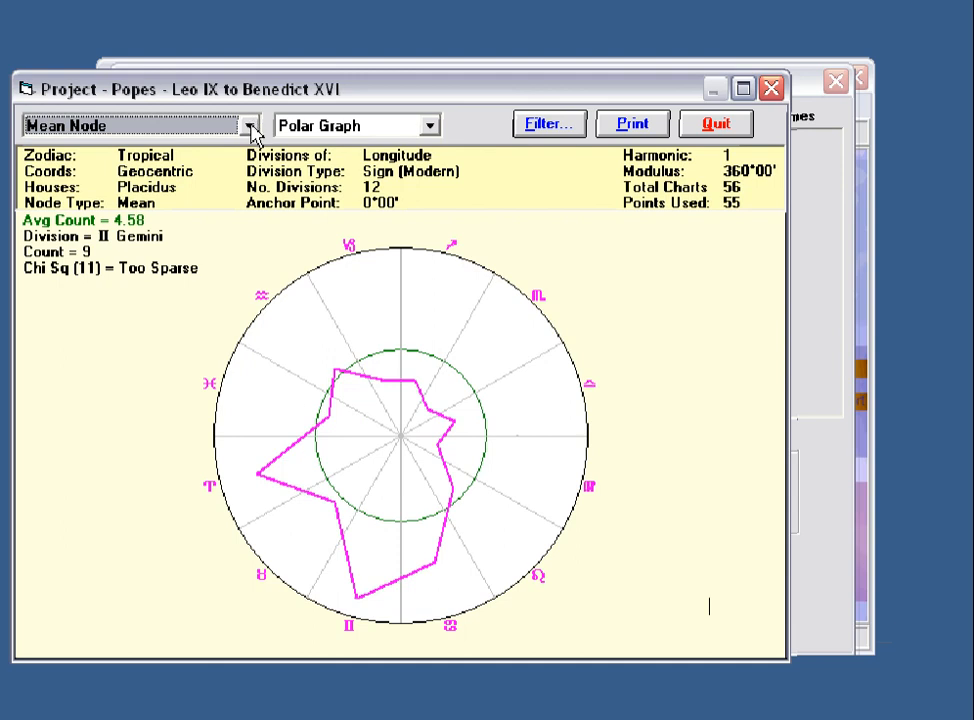
# - Display the results as a tabulation and widen the results window to fit the Pisces and TOTAL columns
pyautogui.click(430, 126)
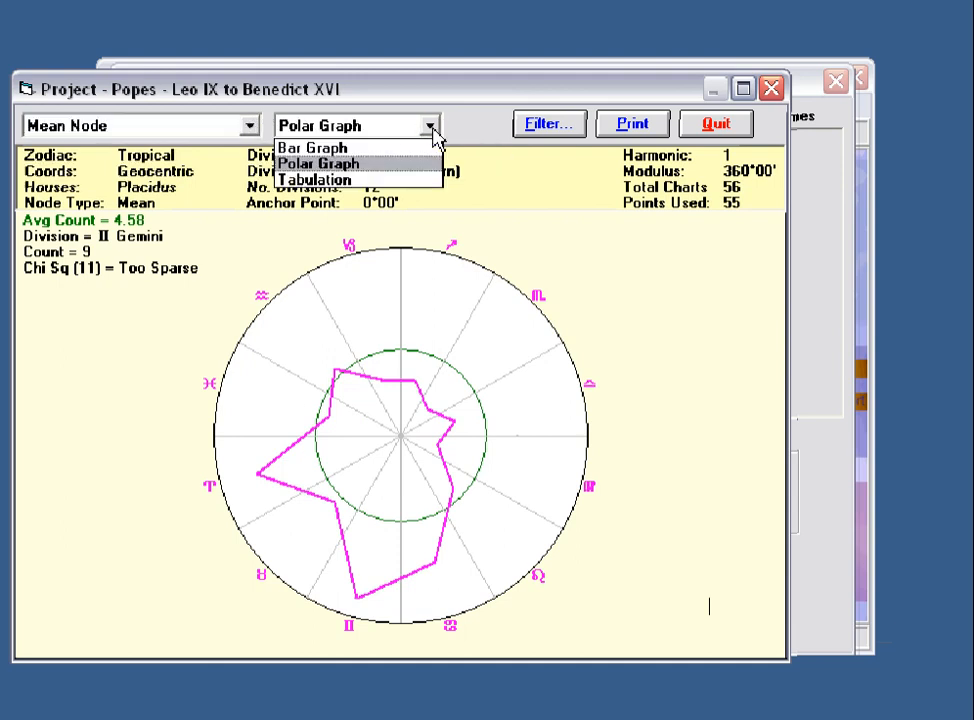
pyautogui.click(368, 180)
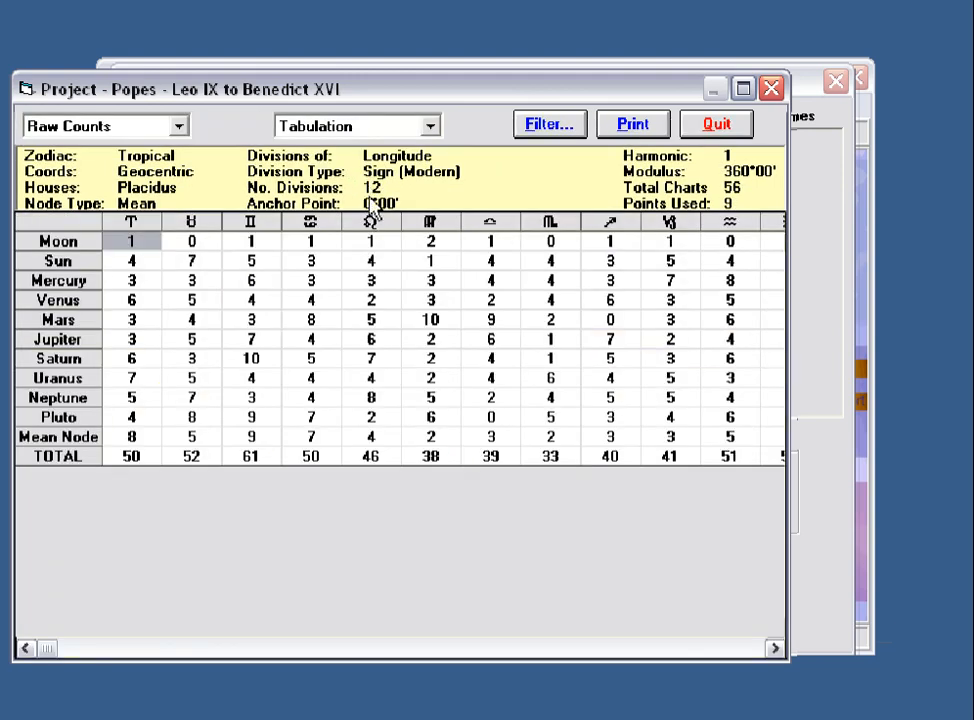
pyautogui.moveTo(788, 549); pyautogui.dragTo(870, 533)
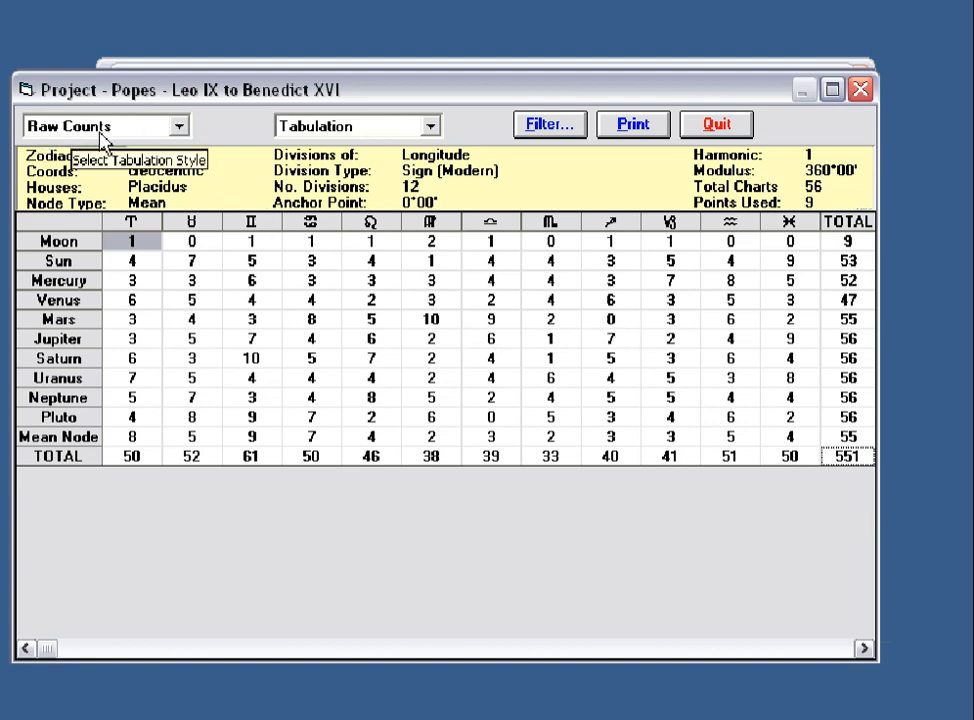
# - View the table as % of Total, Proportion of Avg and % of Average, and return it to Raw Counts
pyautogui.click(181, 128)
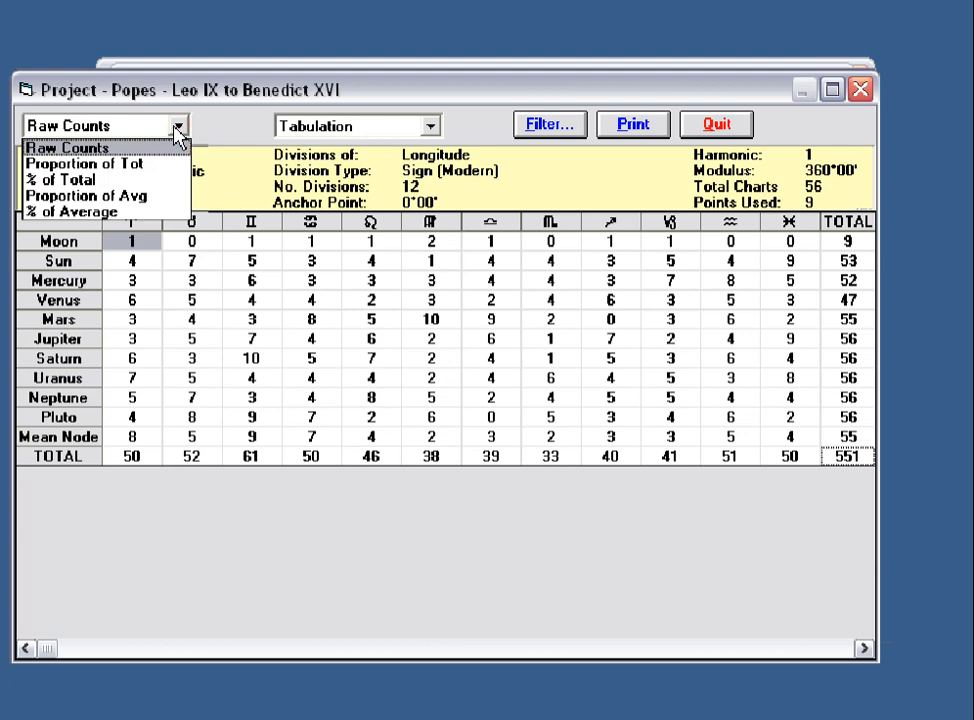
pyautogui.click(102, 181)
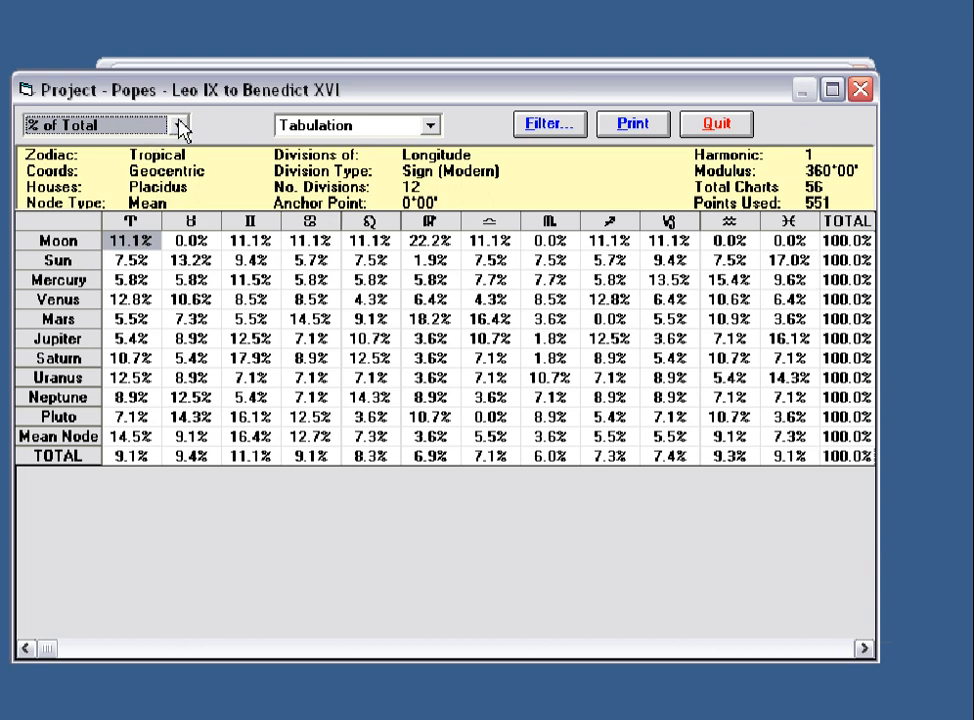
pyautogui.click(178, 125)
pyautogui.click(95, 196)
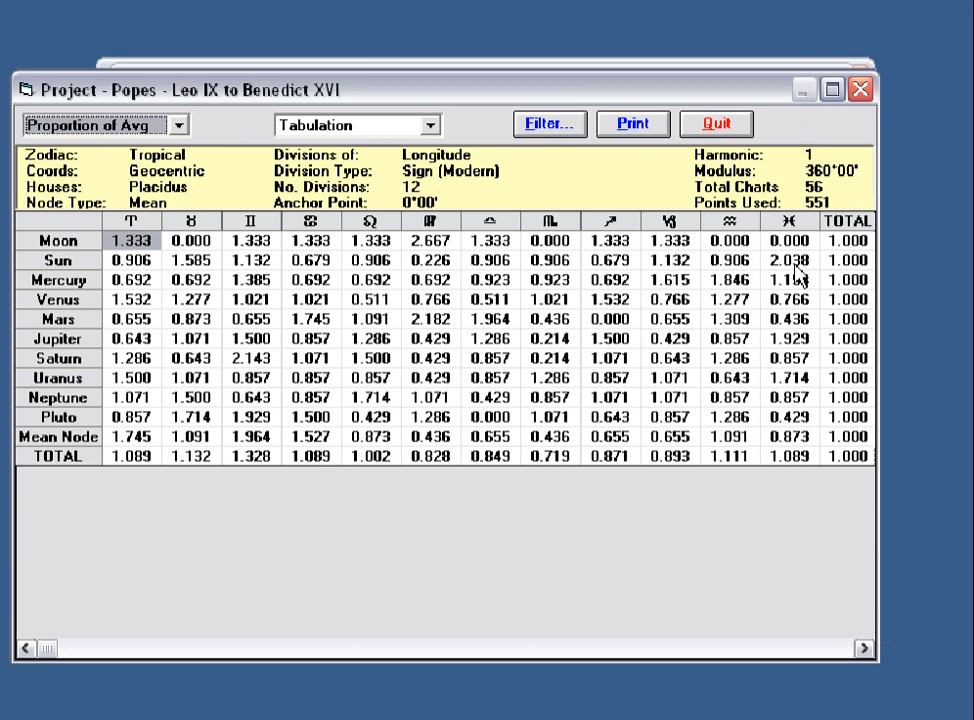
pyautogui.click(181, 126)
pyautogui.click(107, 211)
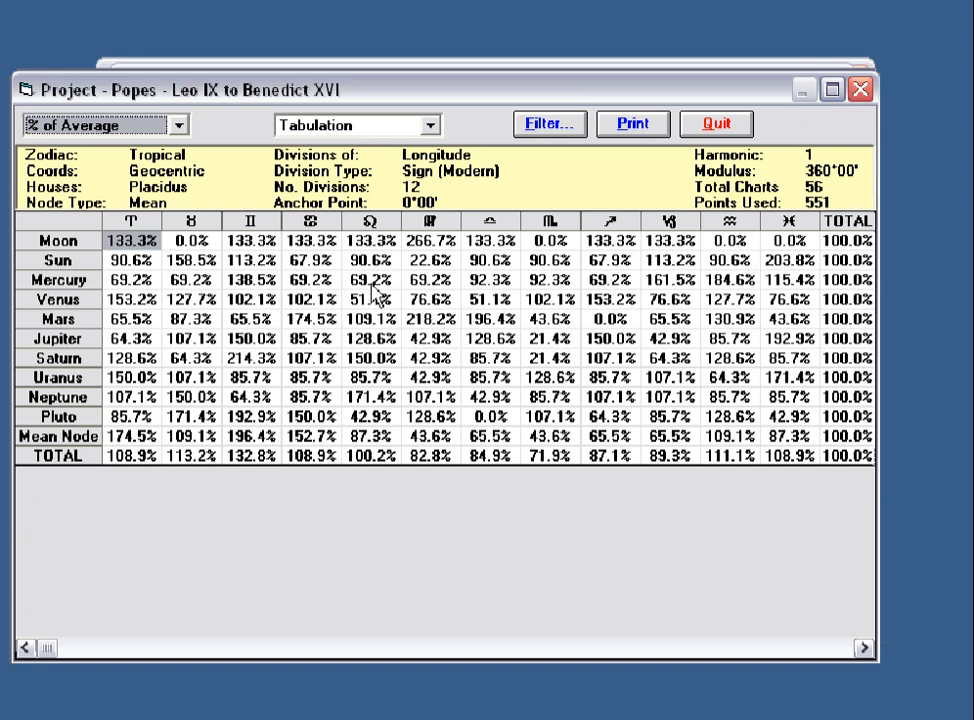
pyautogui.click(178, 125)
pyautogui.click(135, 150)
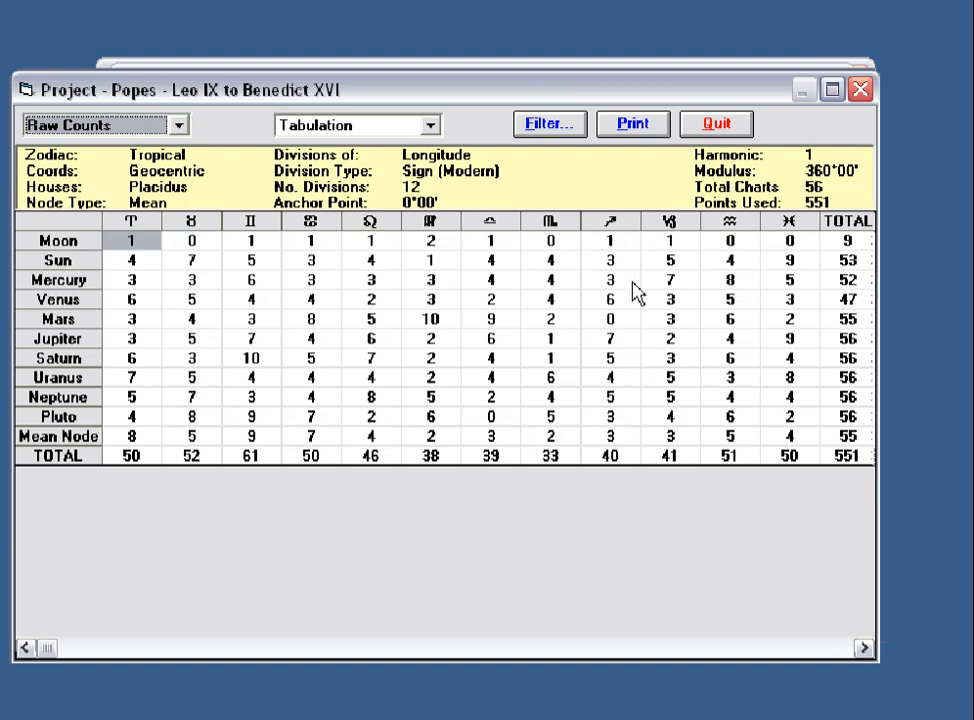
# - Try selecting the Sun to Venus counts in Pisces, and a block of Sun to Jupiter counts from Libra to Sagittarius
pyautogui.click(792, 263)
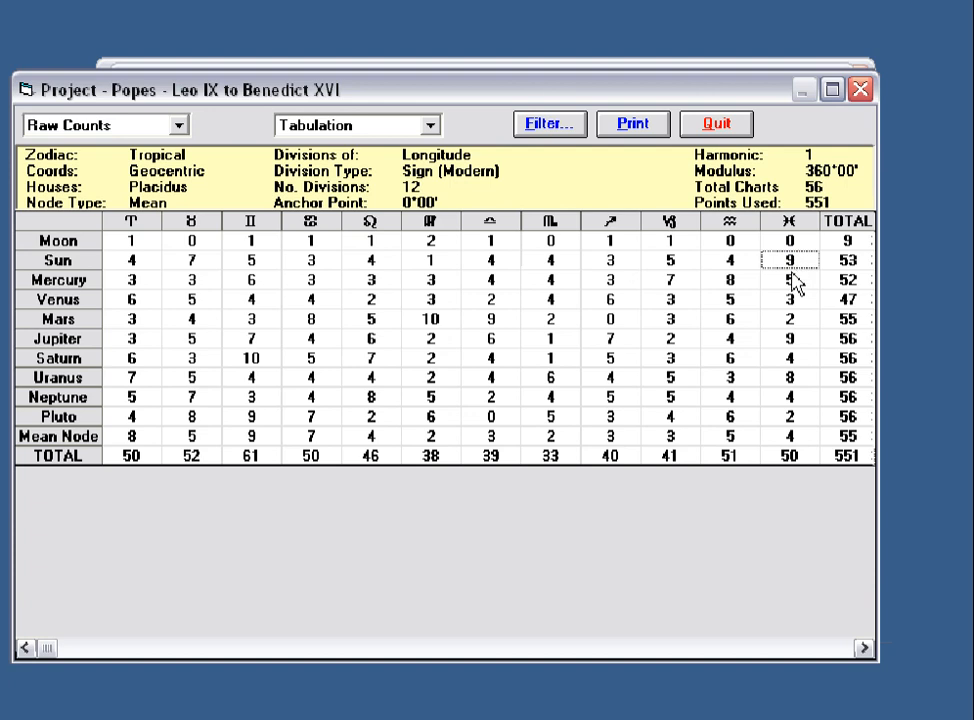
pyautogui.click(789, 279)
pyautogui.click(790, 300)
pyautogui.keyDown('shift'); pyautogui.click(789, 262); pyautogui.keyUp('shift')
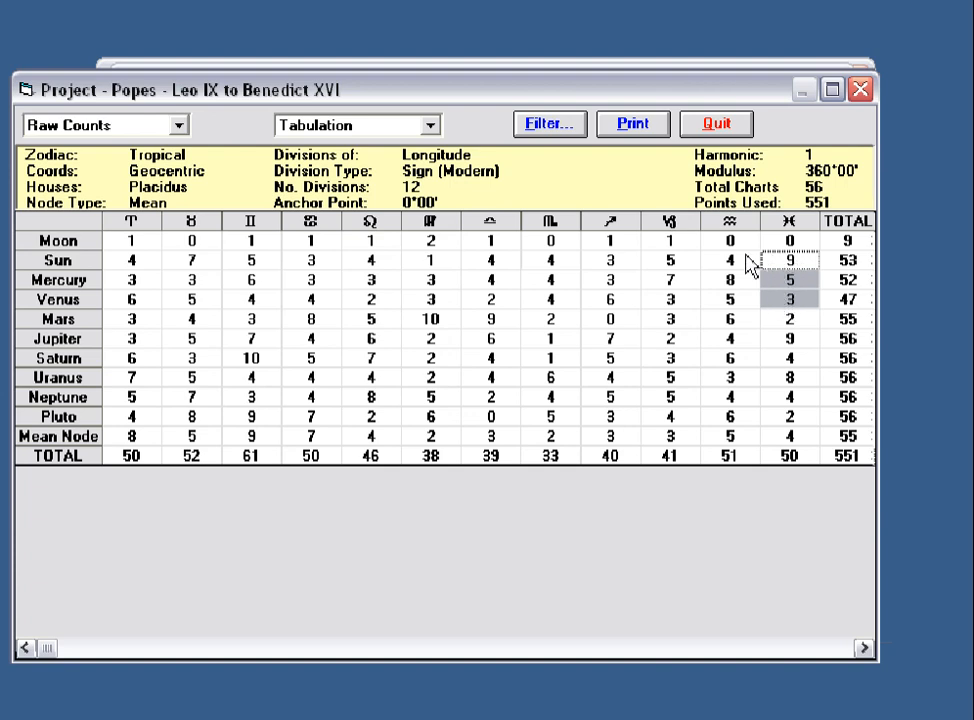
pyautogui.moveTo(490, 260); pyautogui.dragTo(617, 356)
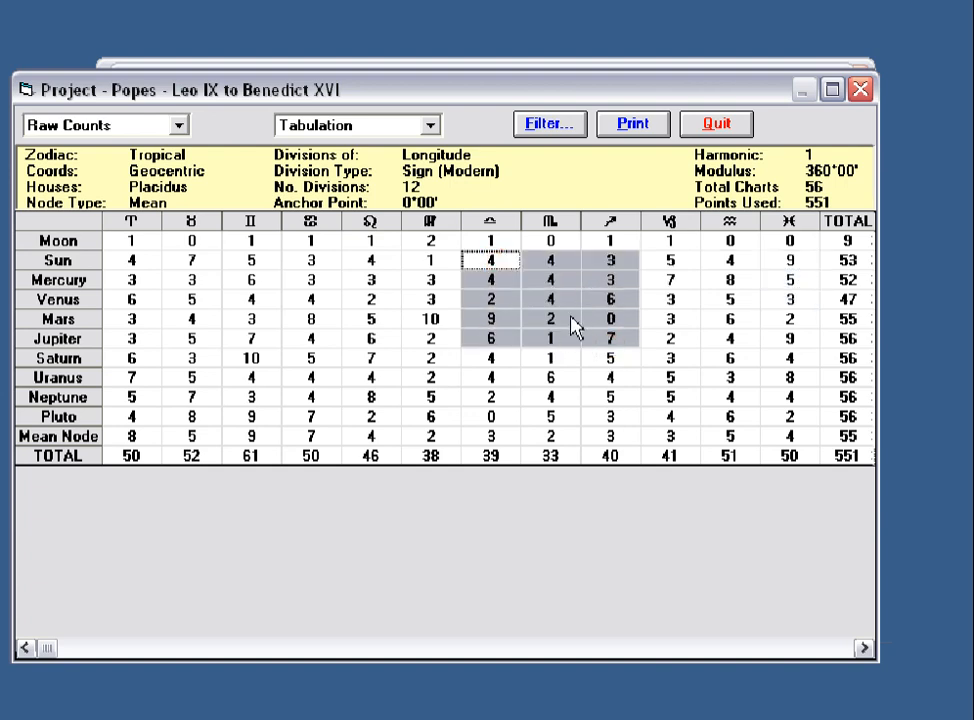
# - Set up a chart filter for the Sun, Mercury and Venus counts in Pisces, with the project title "POPES - Pisces"
pyautogui.moveTo(785, 267); pyautogui.dragTo(787, 303)
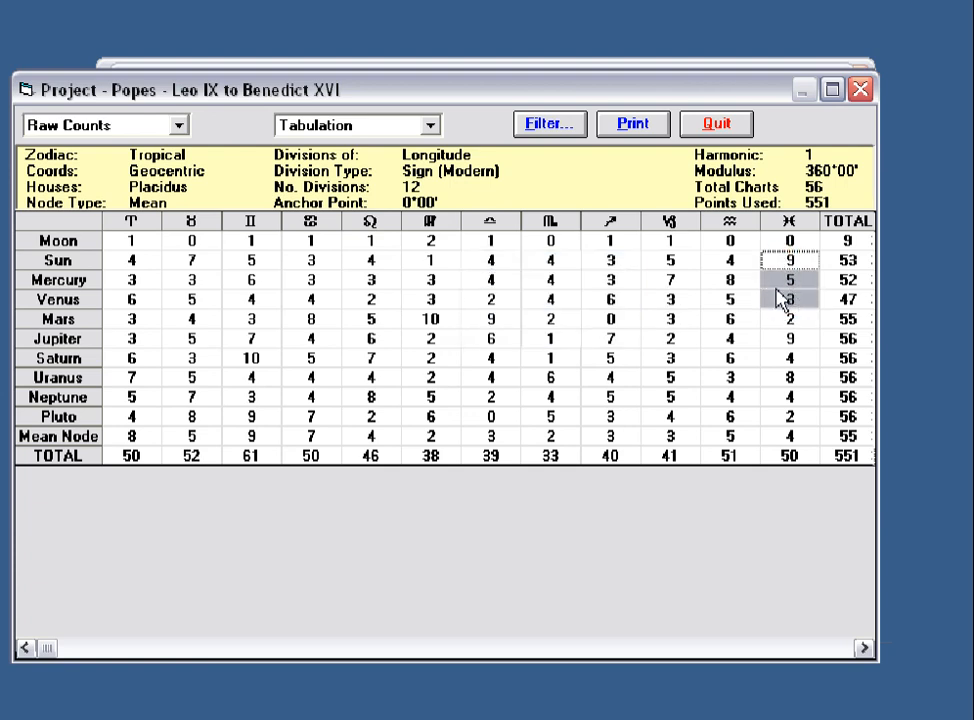
pyautogui.click(561, 128)
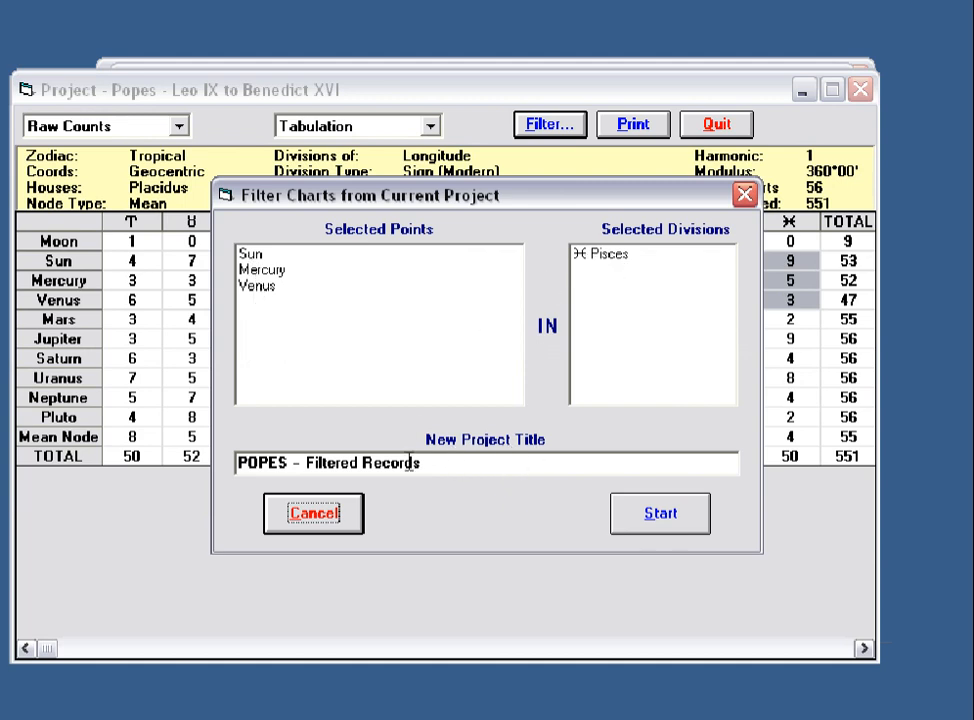
pyautogui.moveTo(305, 463)
pyautogui.mouseDown()
pyautogui.moveTo(443, 462)
pyautogui.moveTo(305, 467)
pyautogui.mouseUp()
pyautogui.click(443, 462)
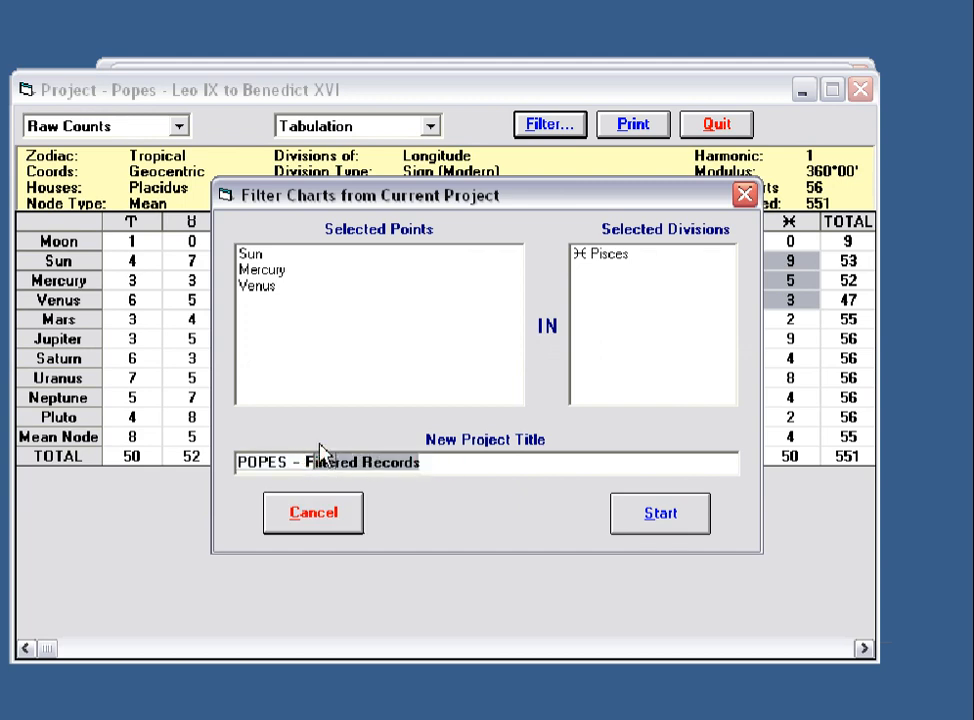
pyautogui.write('FP')
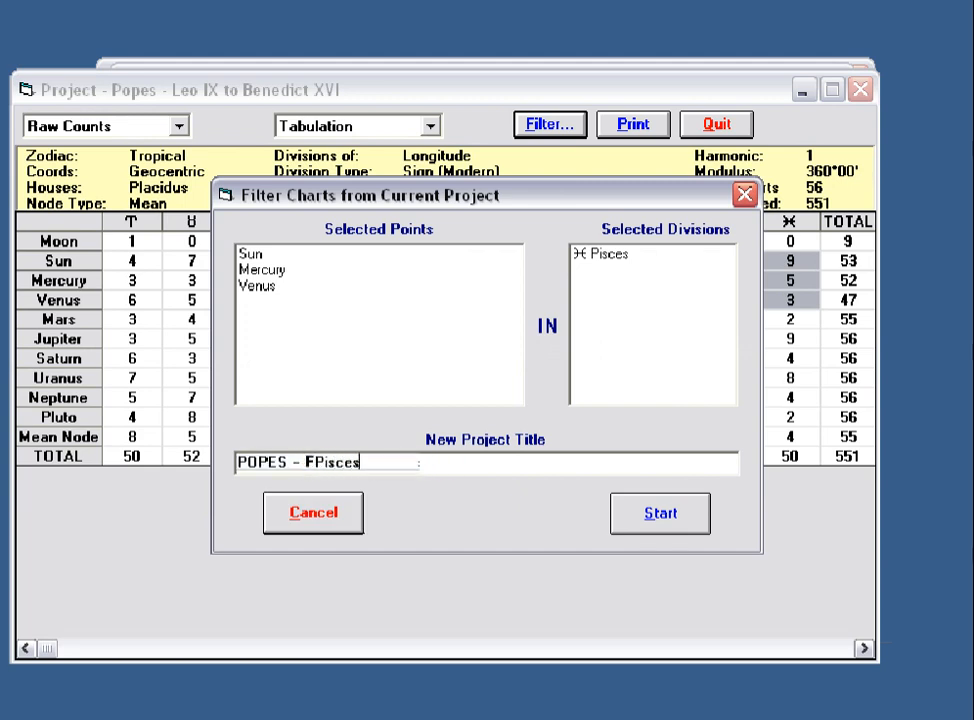
pyautogui.click(305, 464)
pyautogui.press('Delete')
# - Run the filter and save the matching charts in the userdata folder as Popes_pisces
pyautogui.click(660, 515)
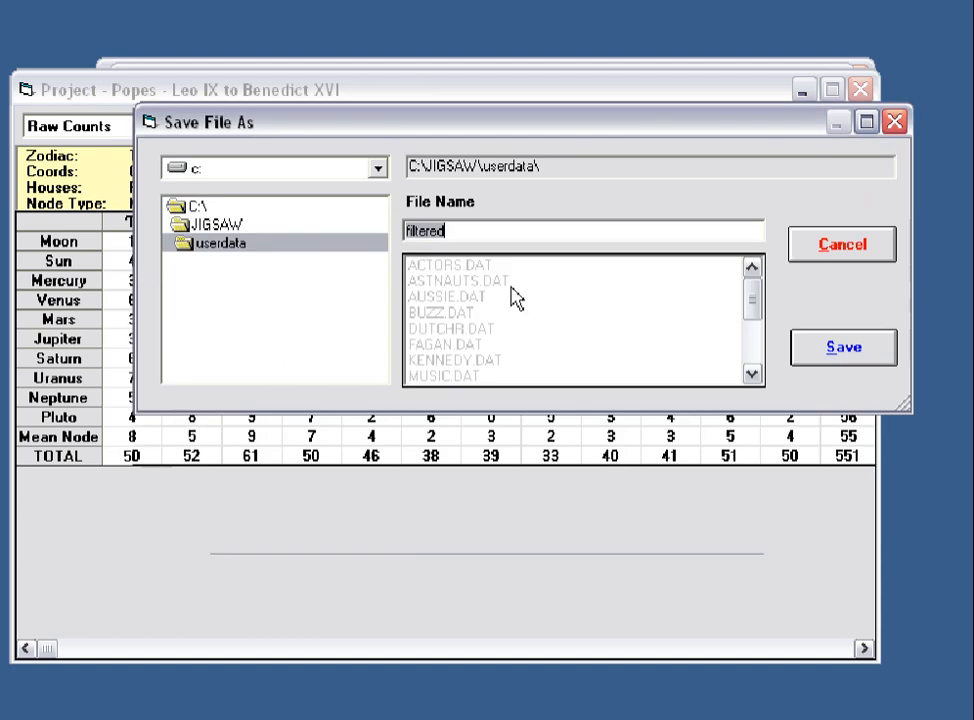
pyautogui.write('Popes_pisces')
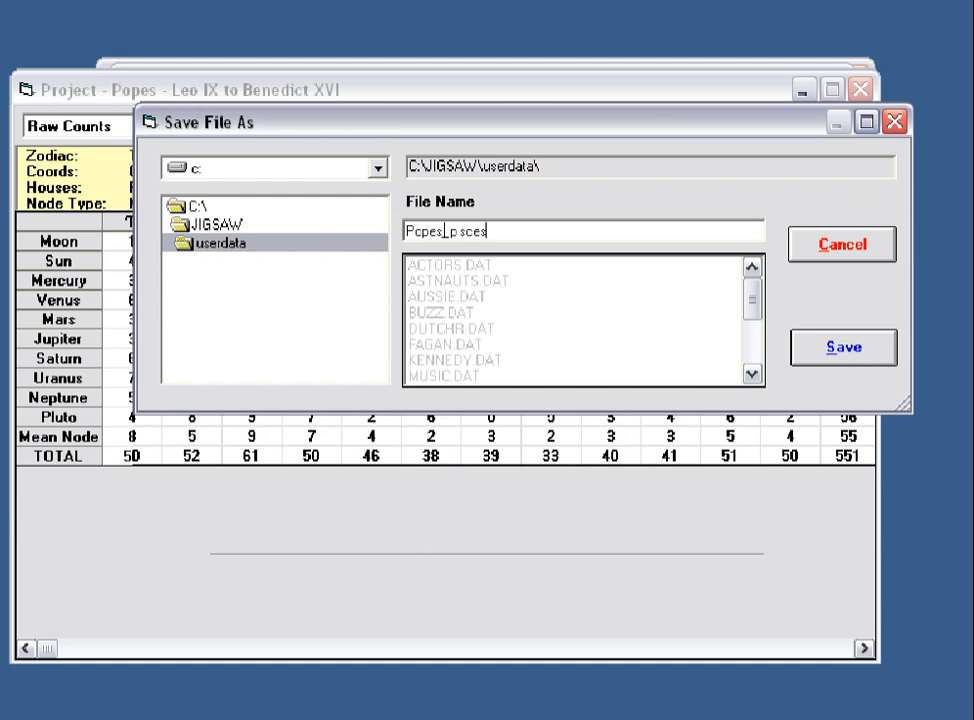
pyautogui.click(833, 362)
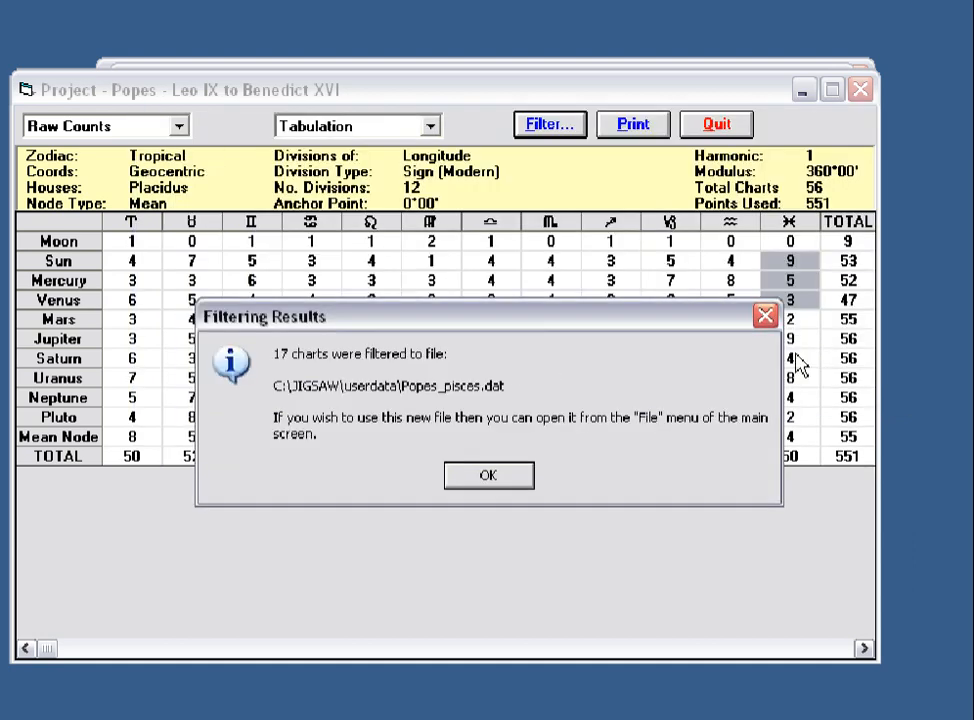
pyautogui.click(486, 478)
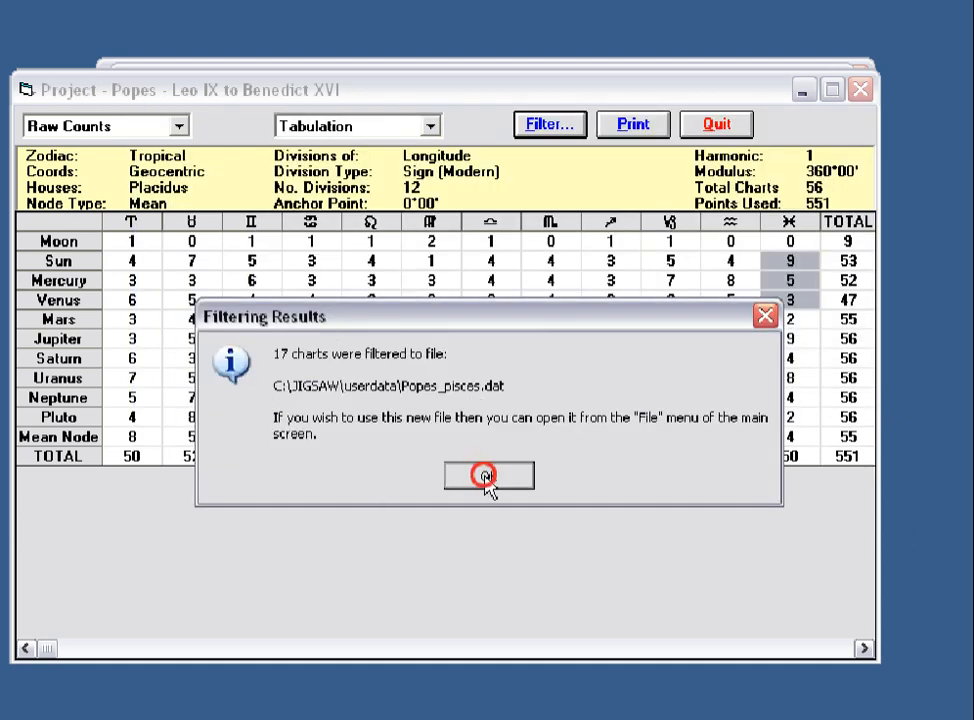
# - Close the tabulation results and setup, and open the project file Popes_pisces.dat
pyautogui.click(720, 124)
pyautogui.click(731, 569)
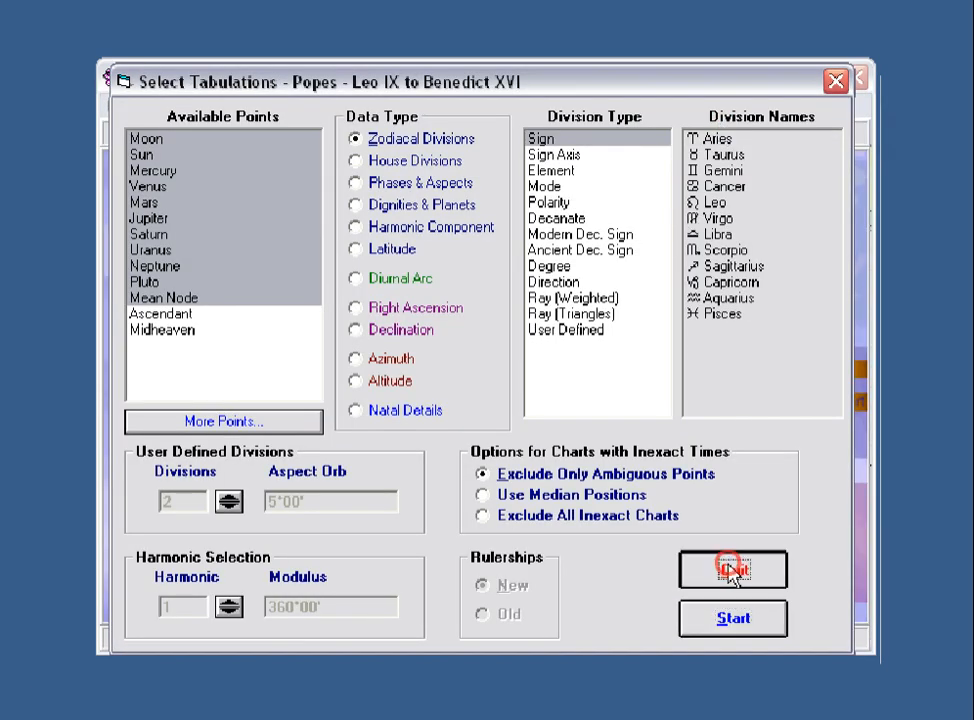
pyautogui.click(116, 105)
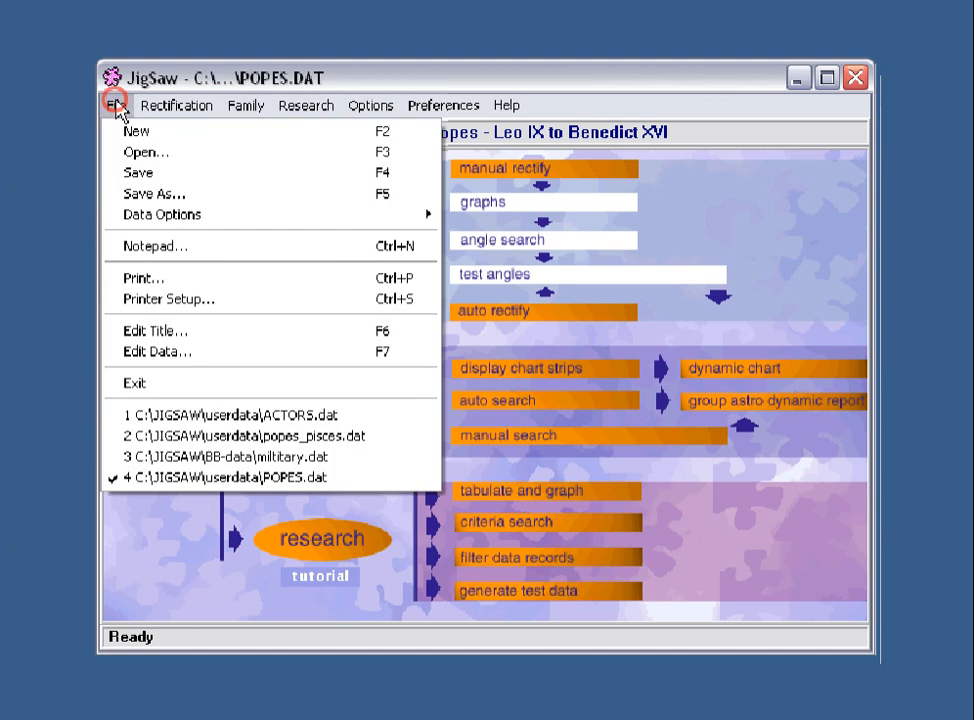
pyautogui.click(128, 152)
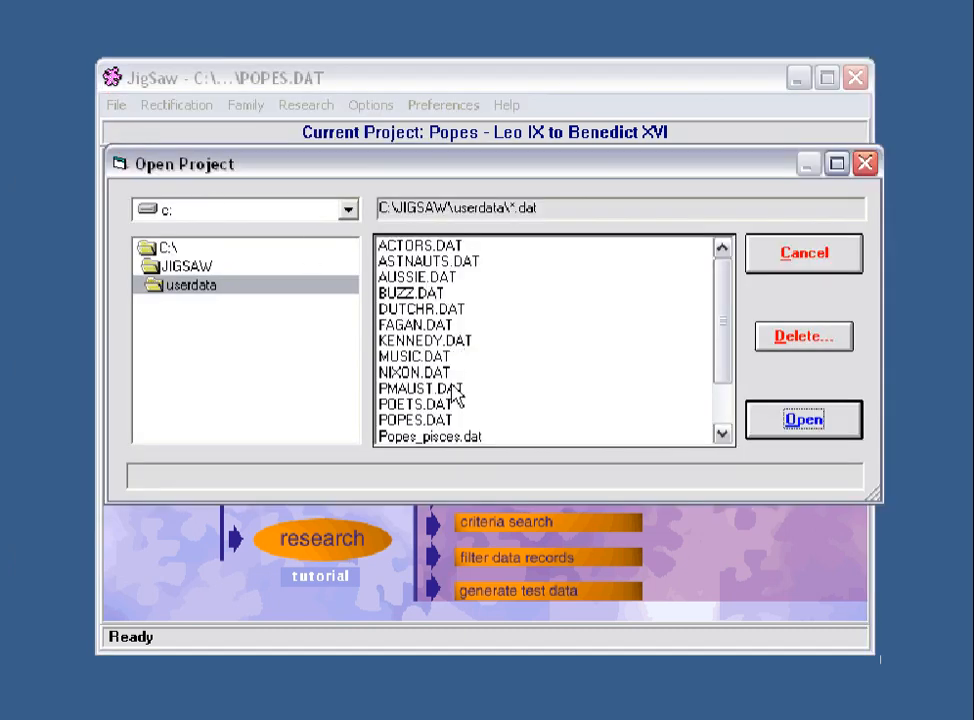
pyautogui.click(443, 438)
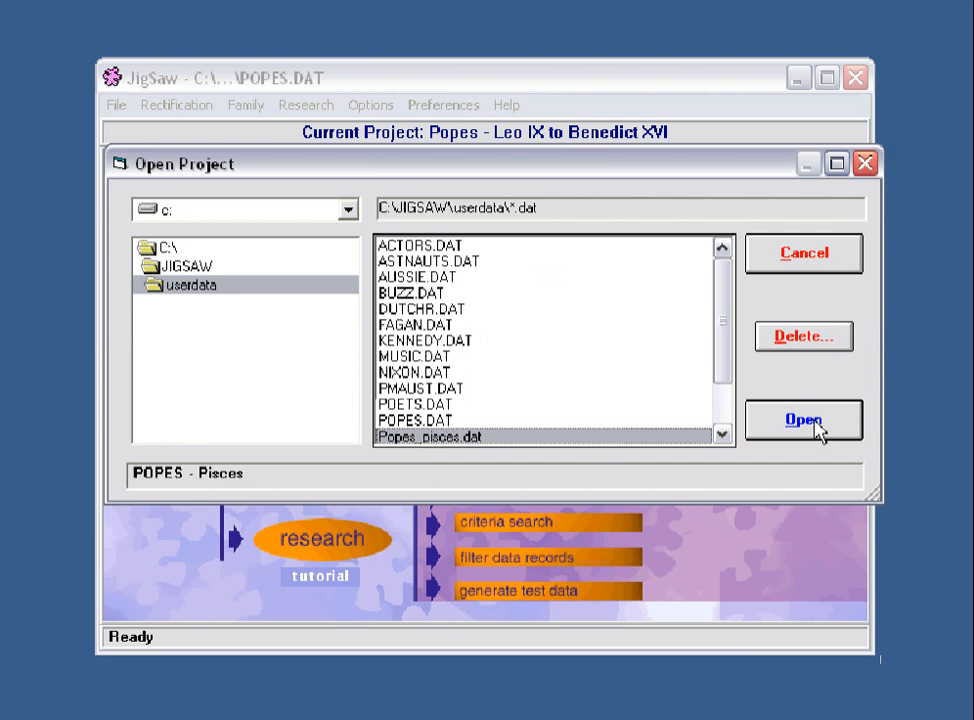
pyautogui.click(815, 425)
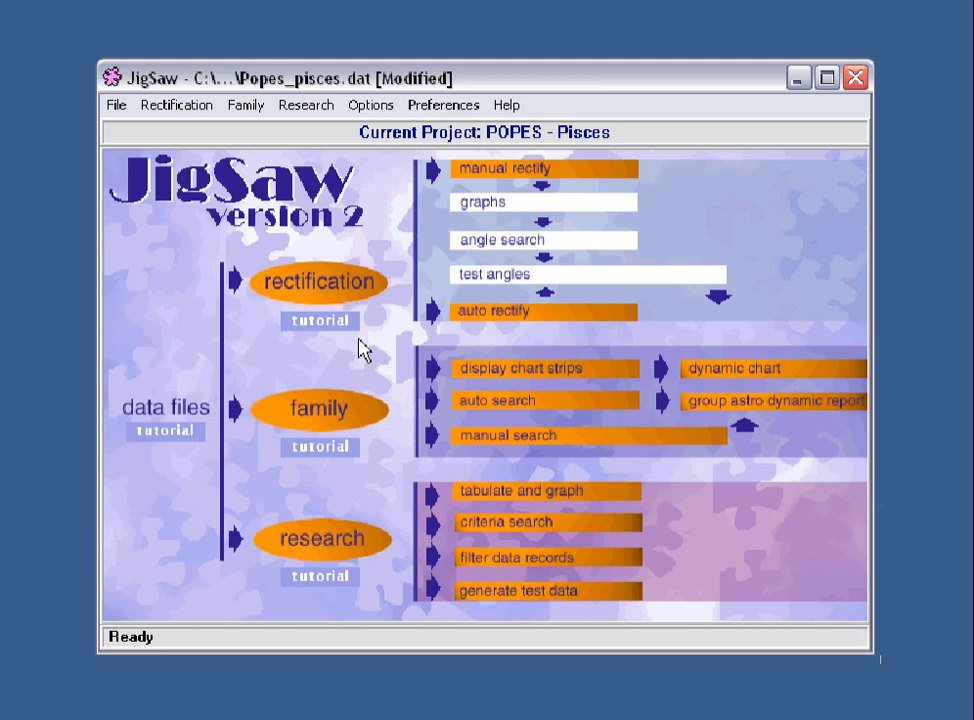
# - Display the family chart strips for the filtered popes and highlight the Sun as the color point
pyautogui.click(320, 418)
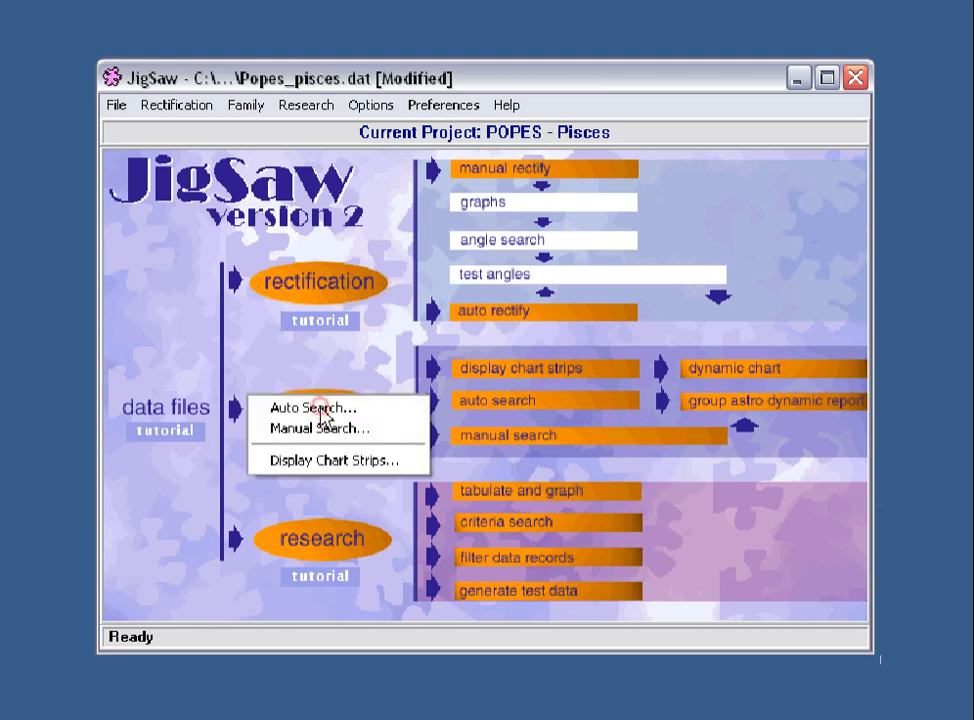
pyautogui.click(322, 462)
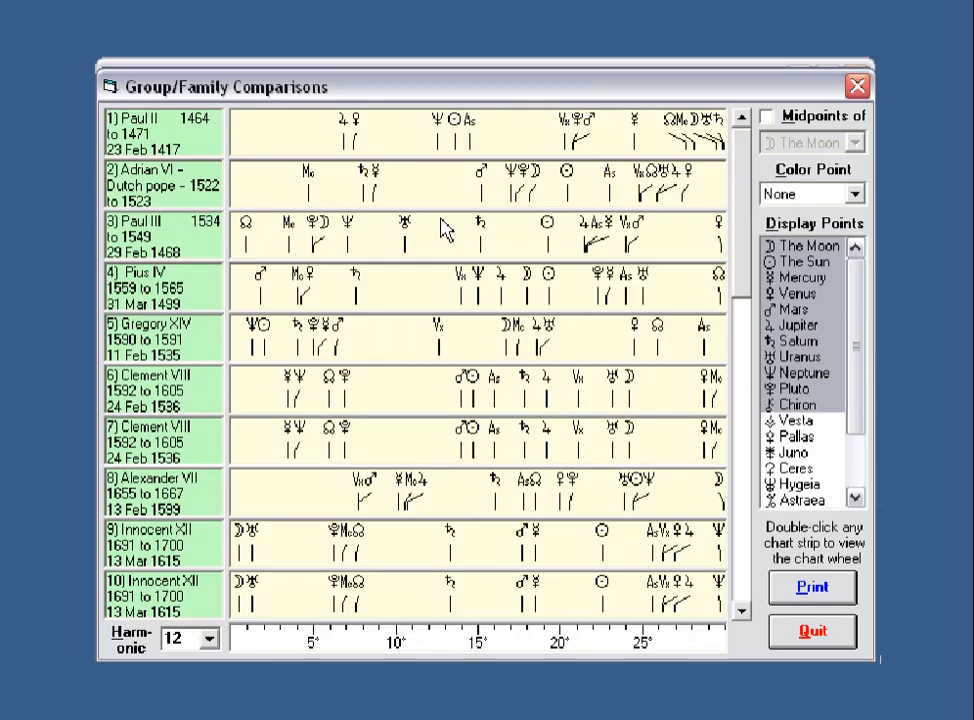
pyautogui.click(855, 194)
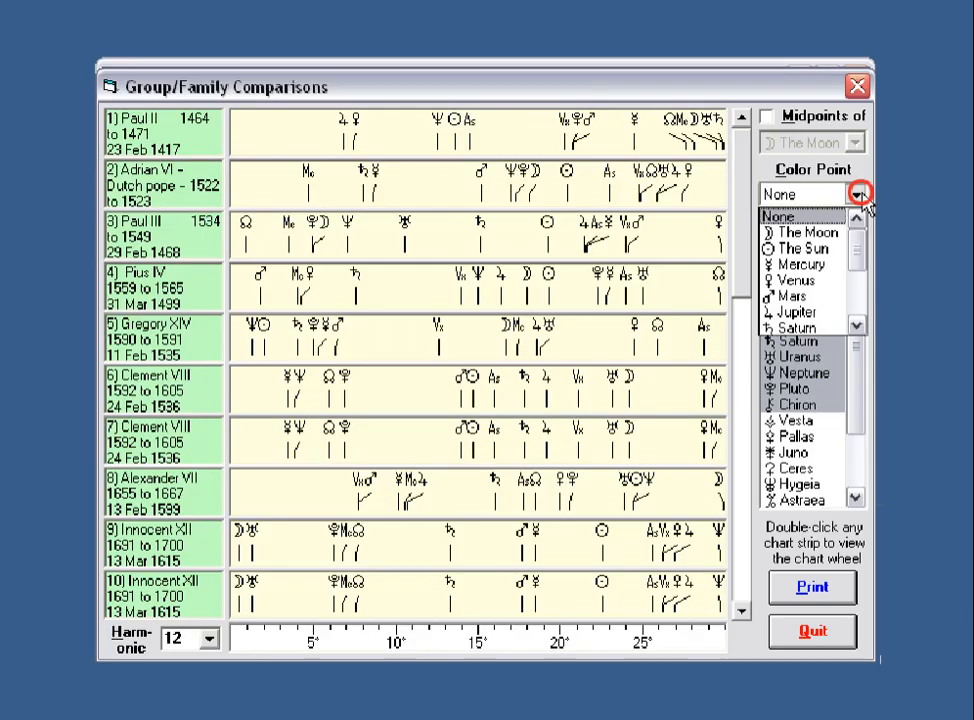
pyautogui.click(812, 248)
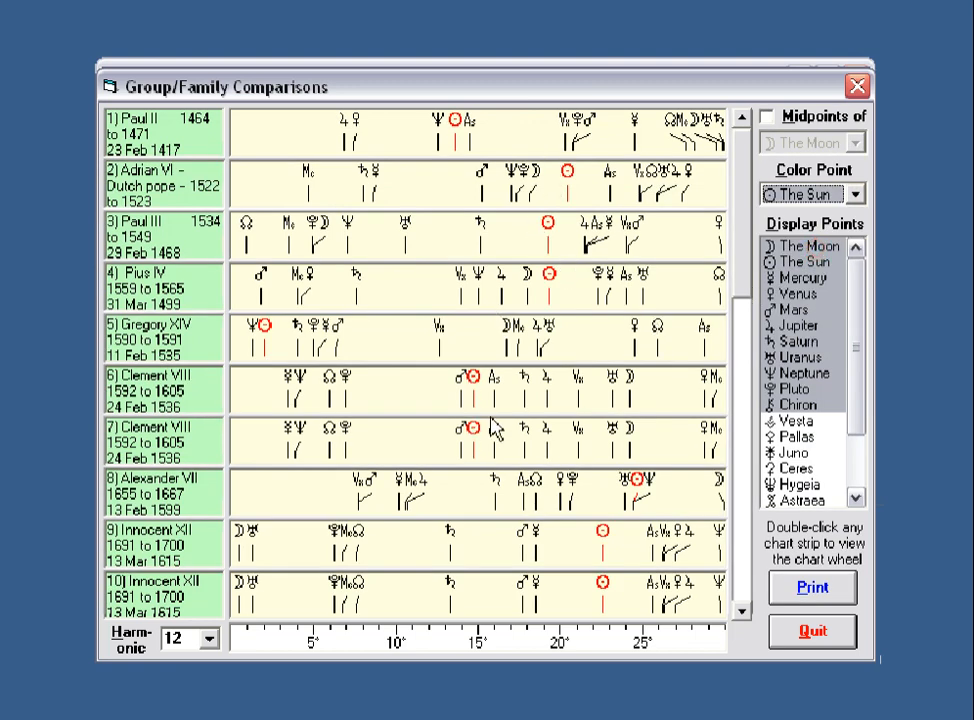
# - View the chart wheel of the first Clement VIII strip and close it again
pyautogui.click(476, 391)
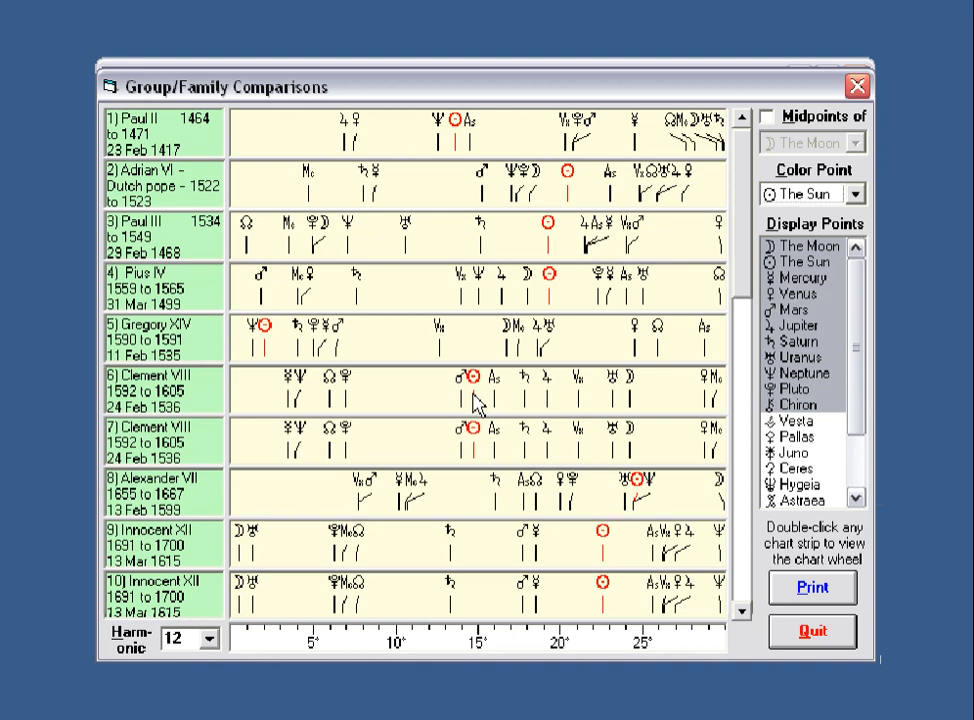
pyautogui.doubleClick(473, 397)
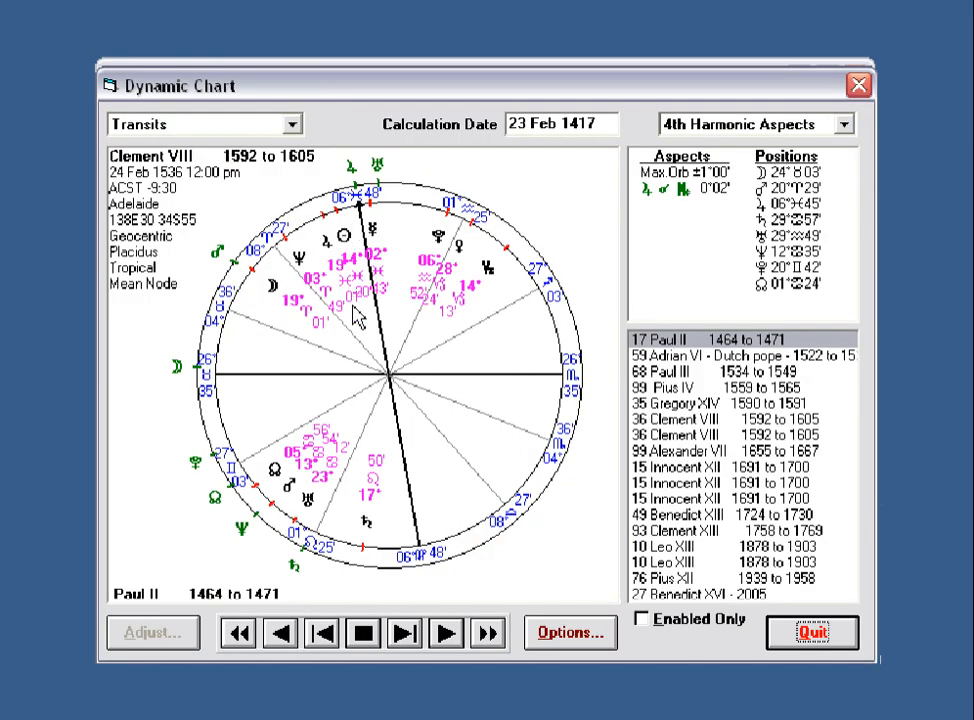
pyautogui.click(816, 634)
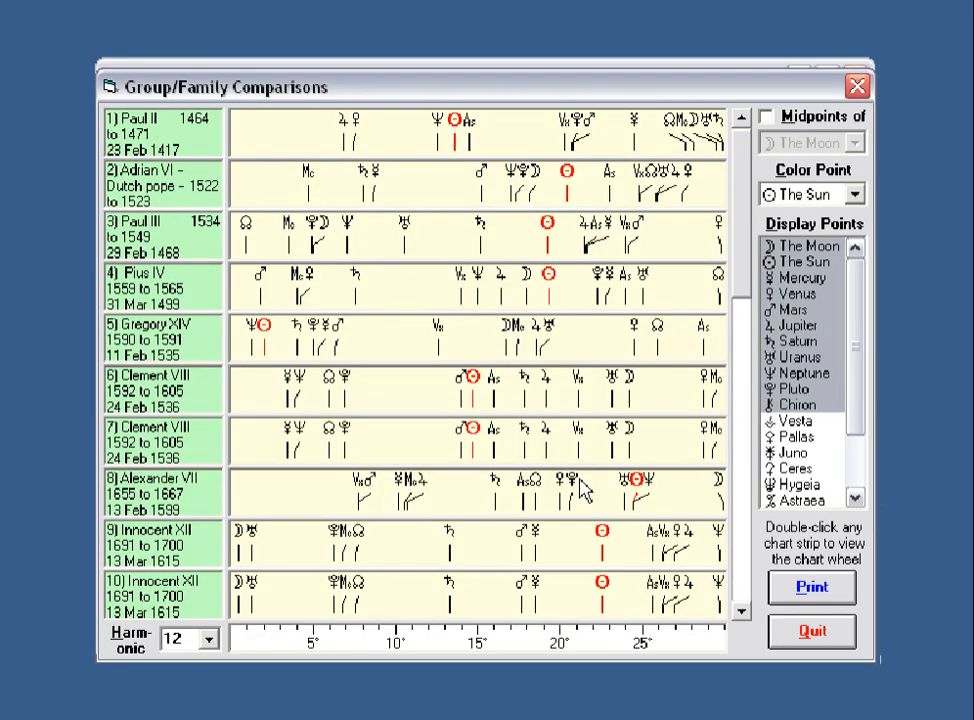
# - Close the family chart strips and open the project POPES.DAT, discarding the unsaved changes to the current project
pyautogui.click(812, 632)
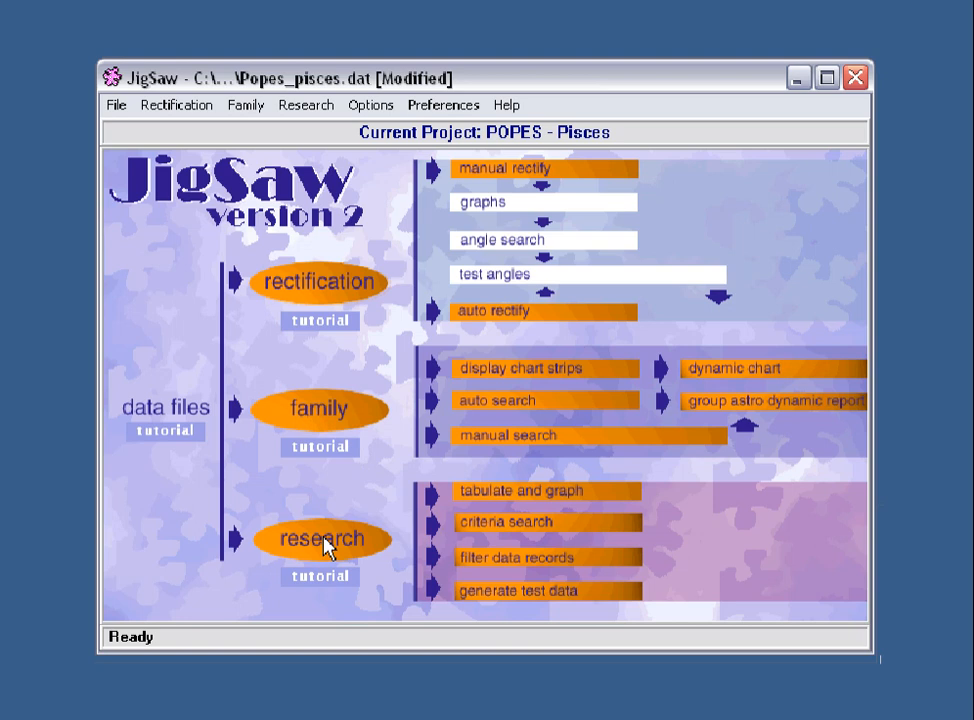
pyautogui.click(116, 108)
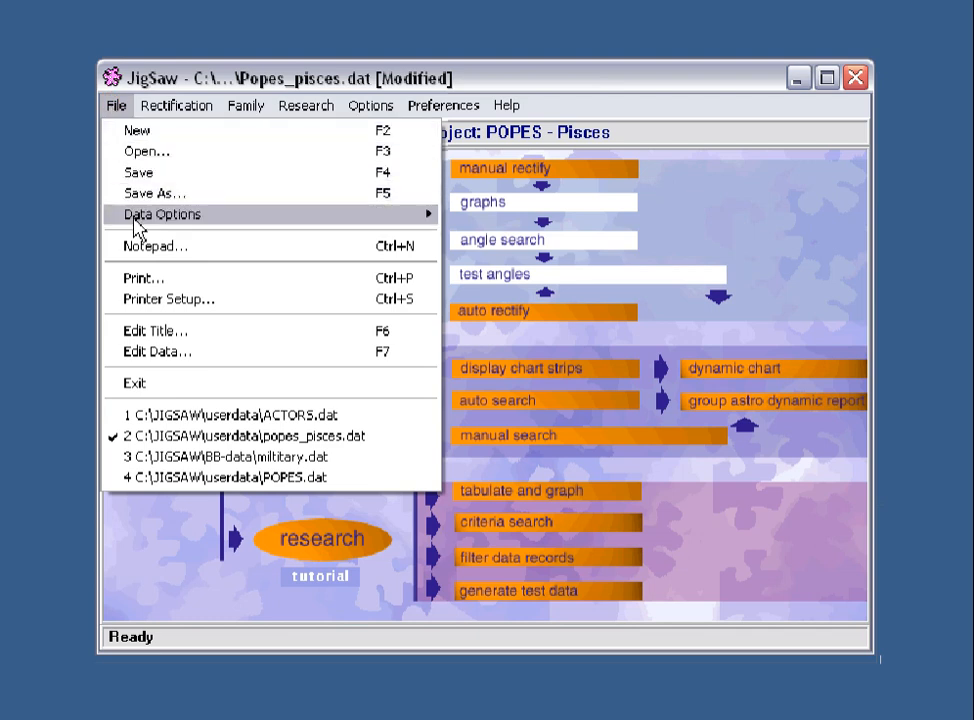
pyautogui.click(146, 151)
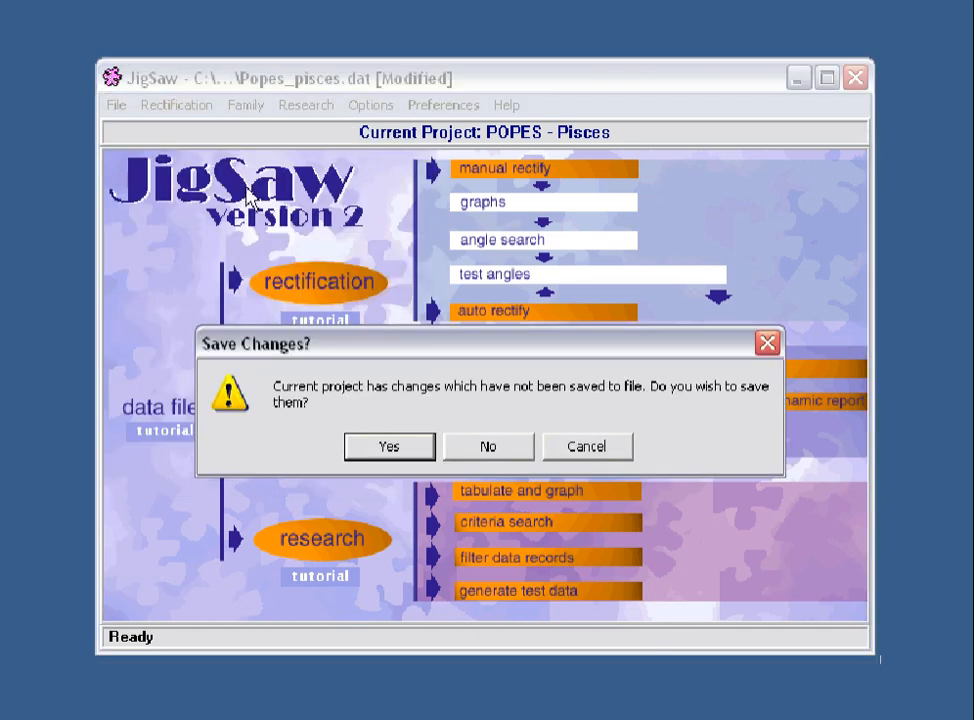
pyautogui.click(502, 447)
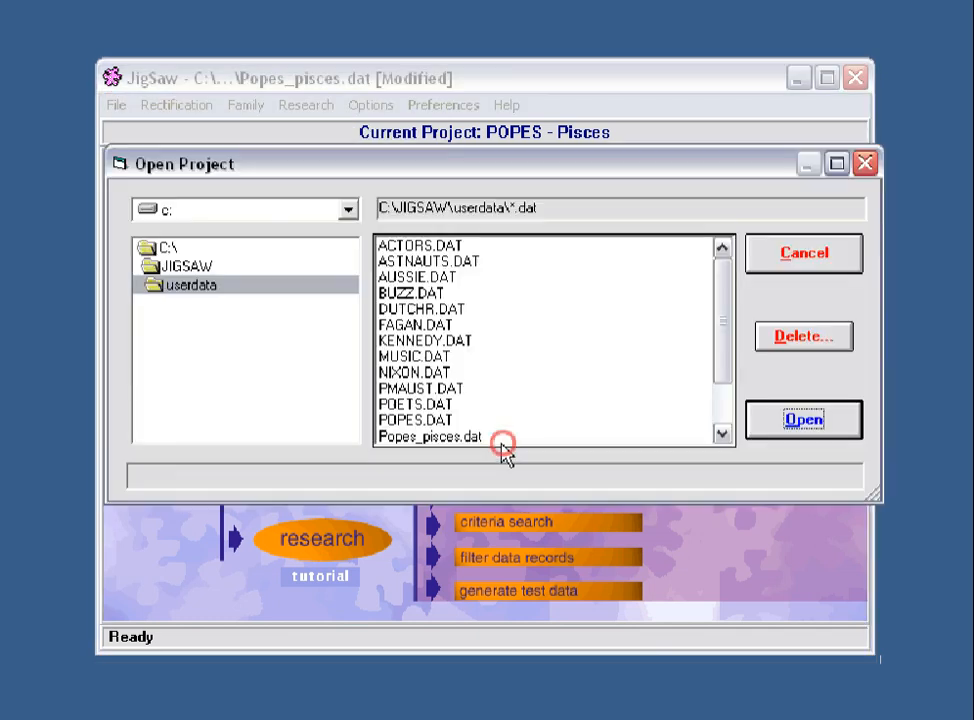
pyautogui.click(440, 421)
pyautogui.click(800, 435)
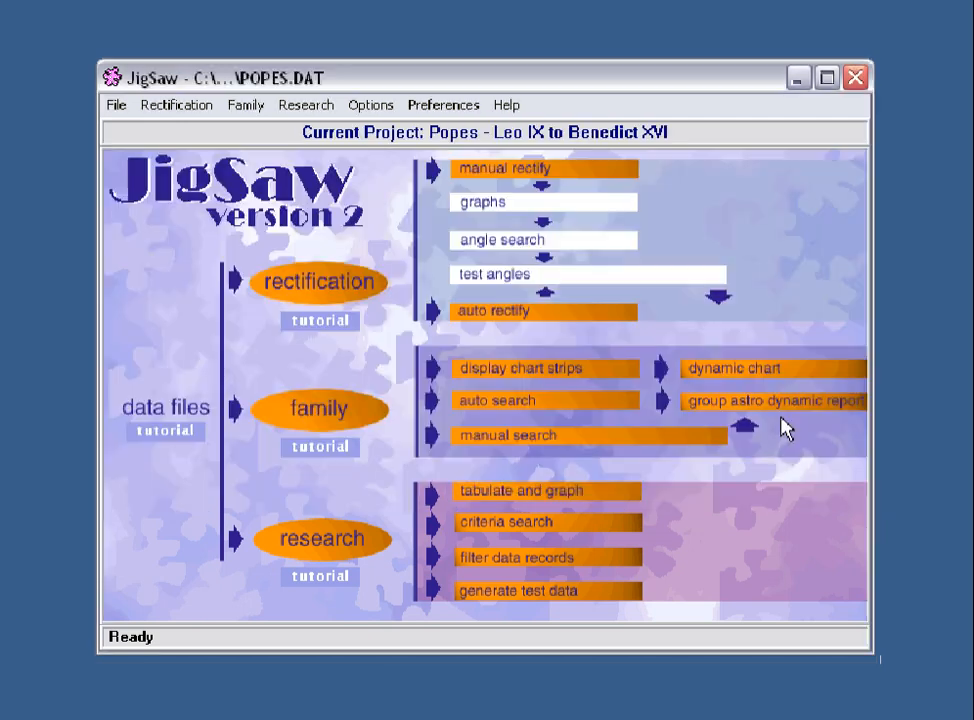
# - Set up a research tabulation of Phases & Aspects by Aspect between the Sun and Jupiter
pyautogui.click(322, 545)
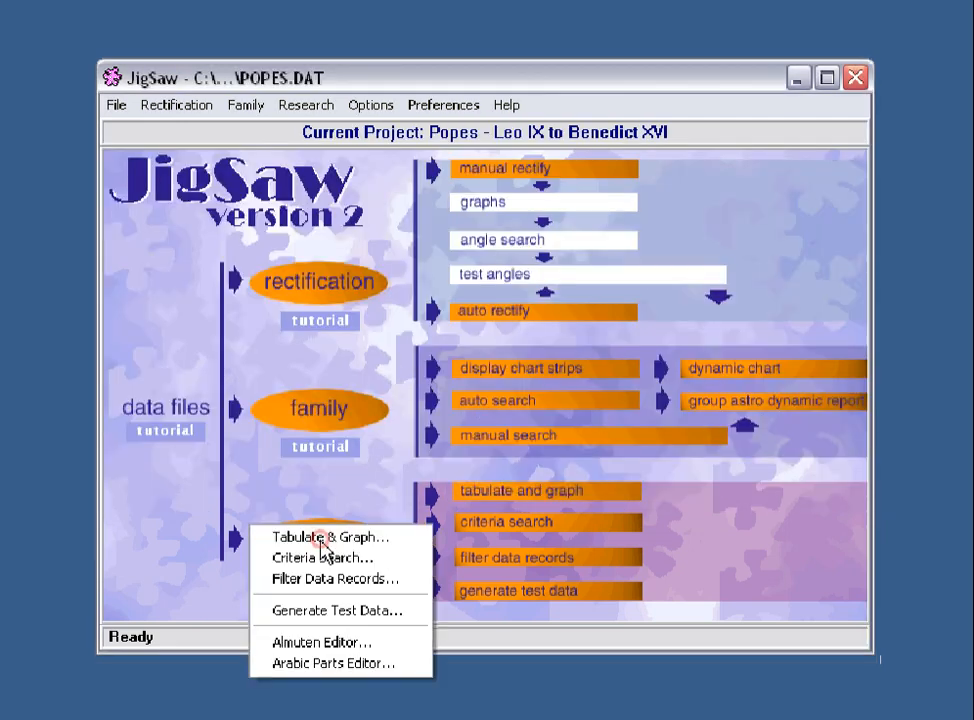
pyautogui.click(324, 541)
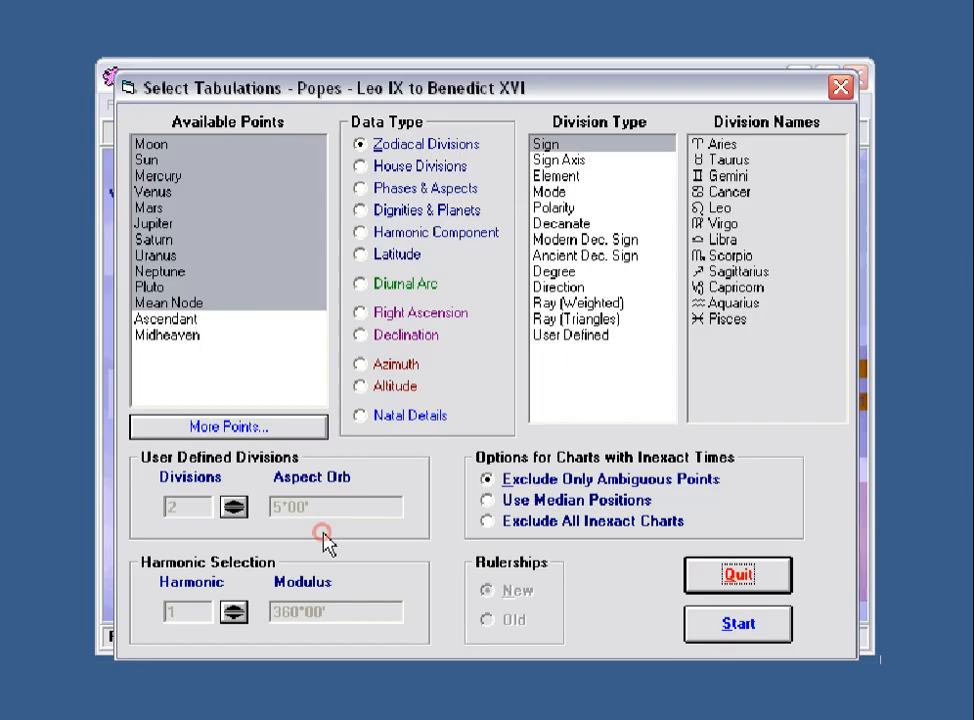
pyautogui.click(148, 162)
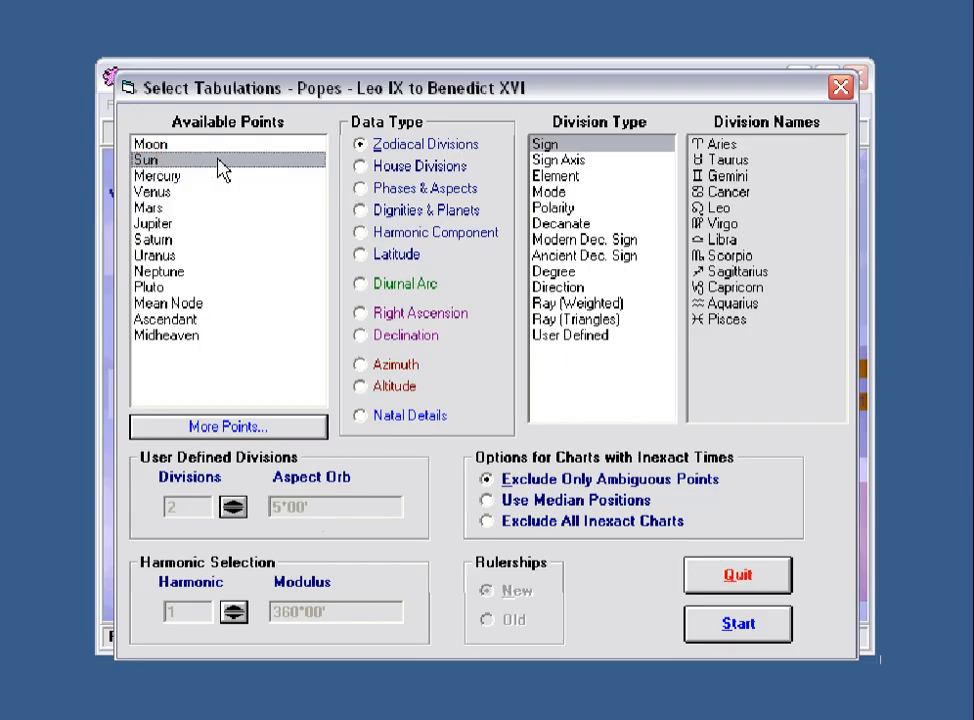
pyautogui.click(362, 190)
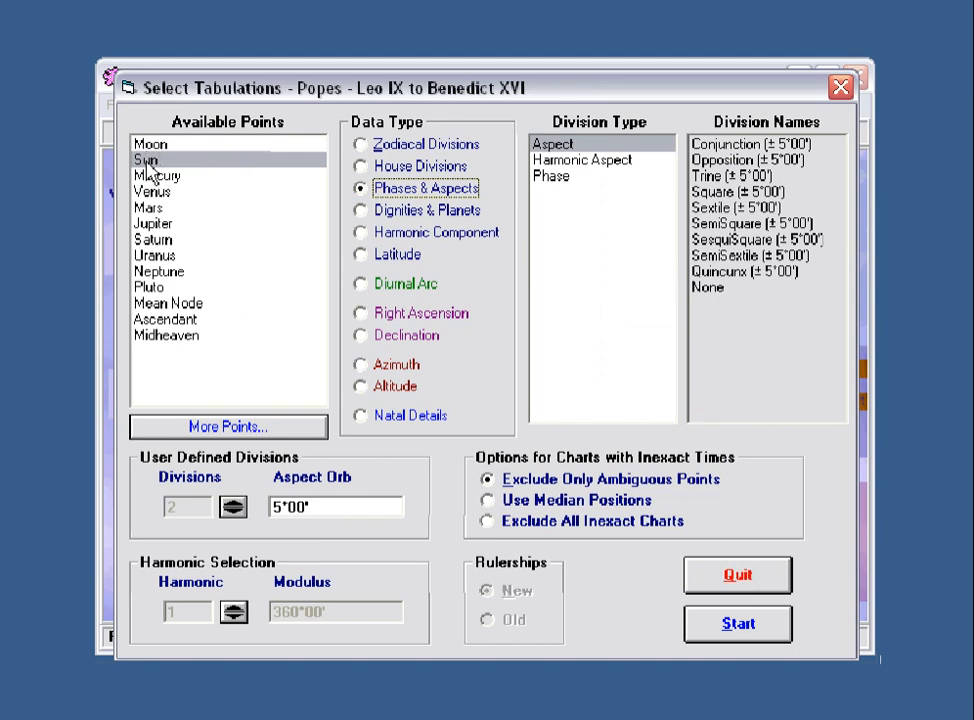
pyautogui.click(156, 225)
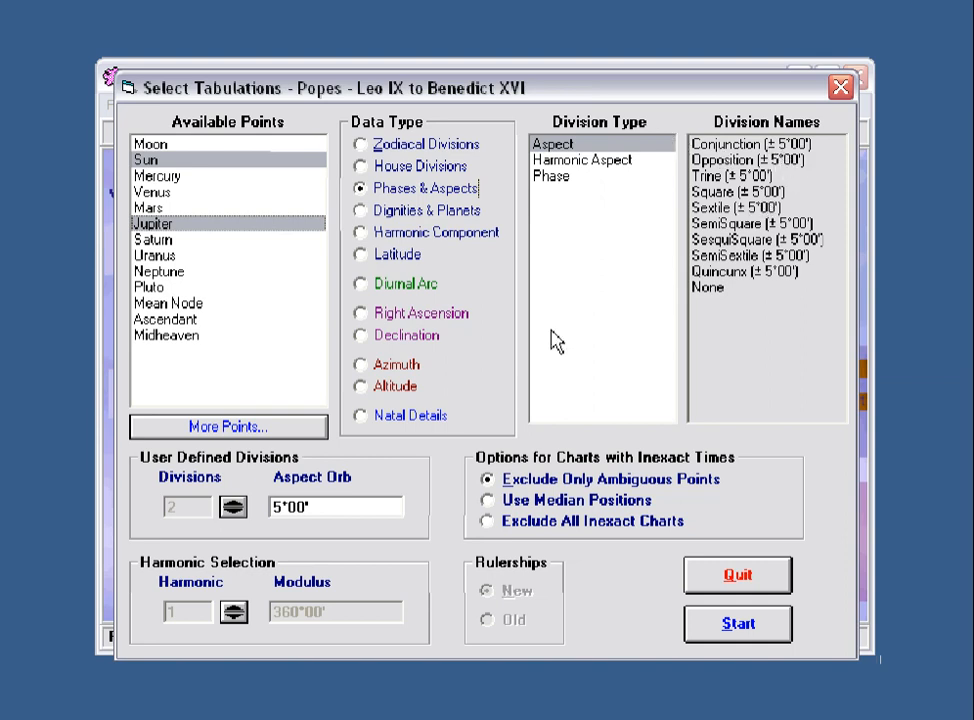
# - Set the aspect orb to 3° and run the Sun/Jupiter tabulation
pyautogui.doubleClick(312, 506)
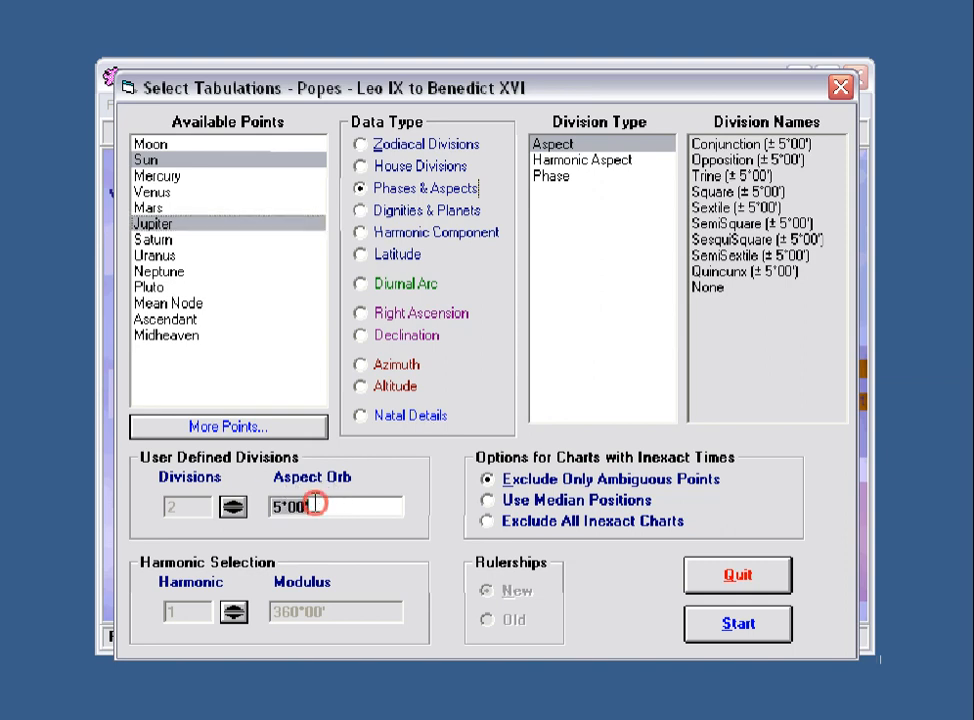
pyautogui.write('3')
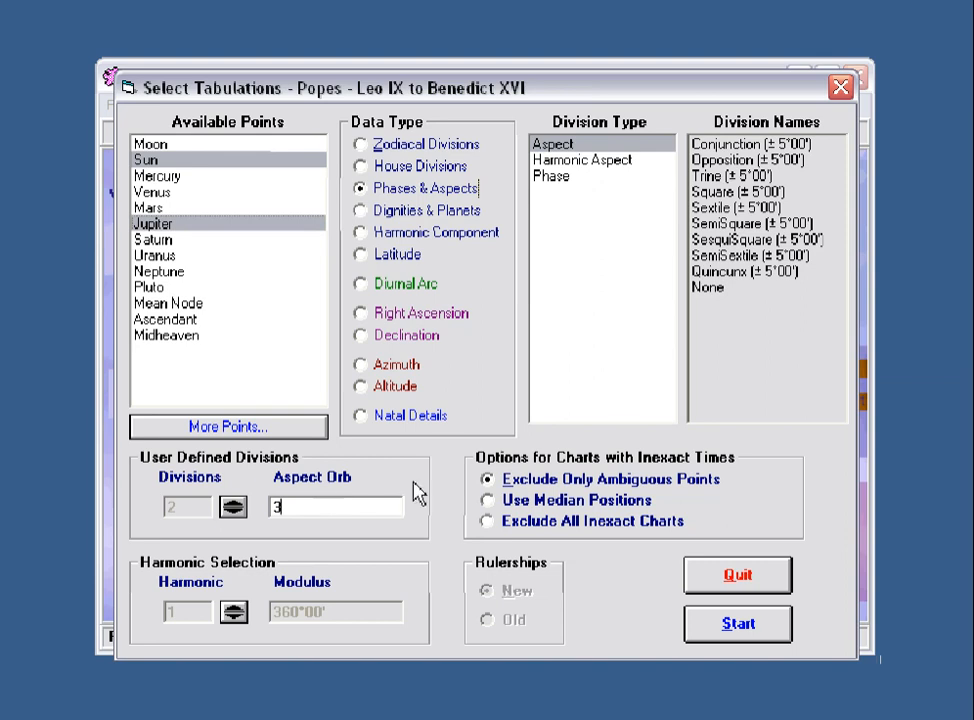
pyautogui.click(720, 243)
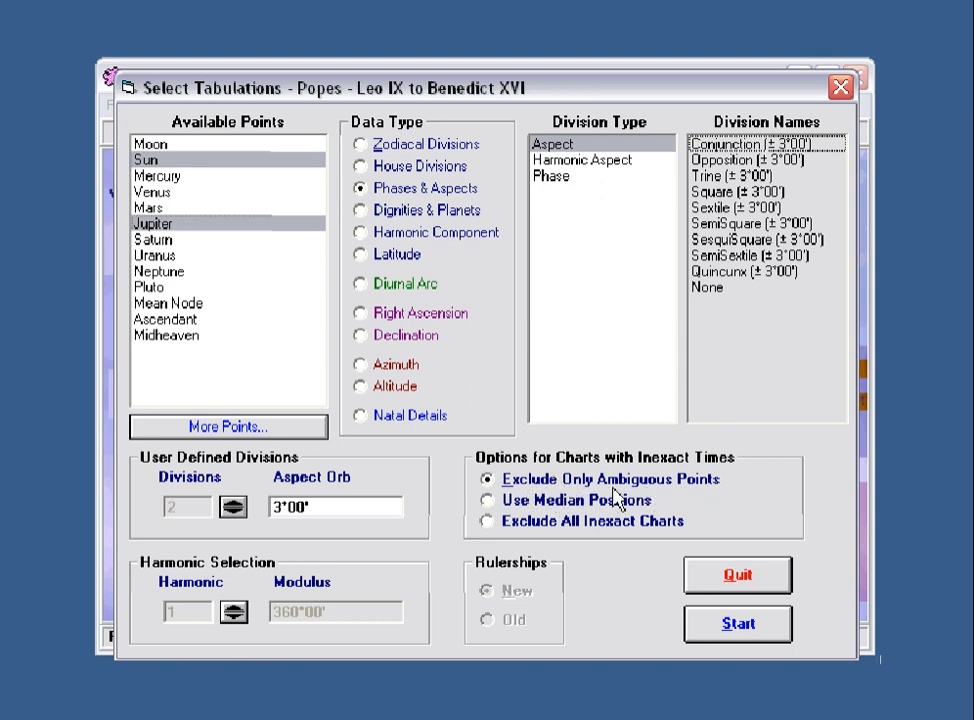
pyautogui.click(733, 626)
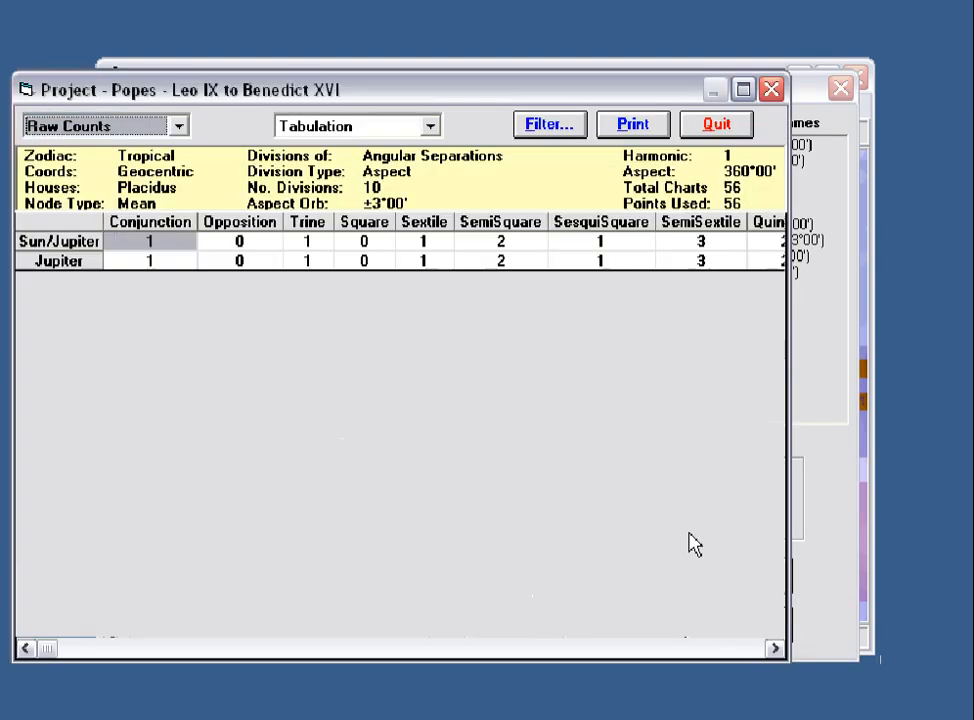
# - Show the Sun/Jupiter aspects as a bar graph and inspect the statistics of the Conjunction and Trine bars
pyautogui.click(430, 125)
pyautogui.click(330, 148)
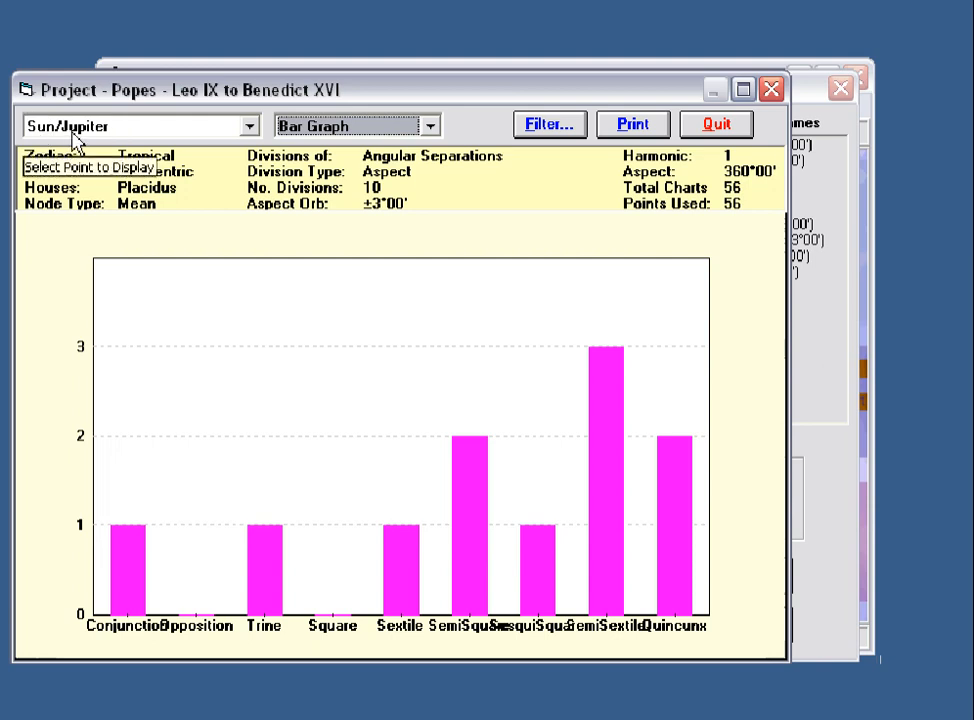
pyautogui.click(125, 580)
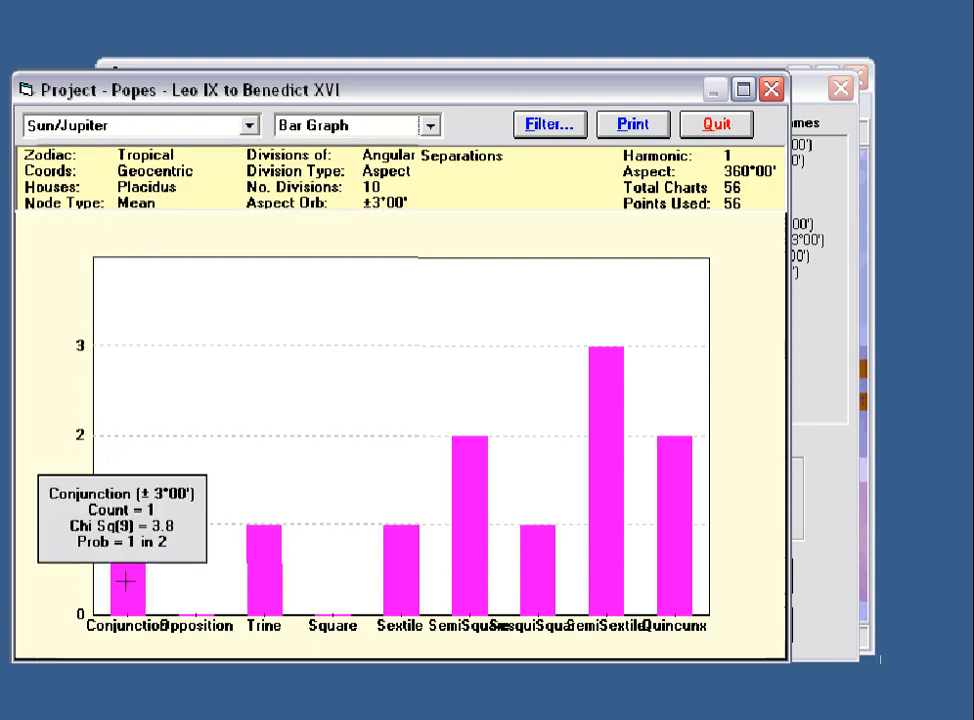
pyautogui.click(125, 580)
pyautogui.click(268, 579)
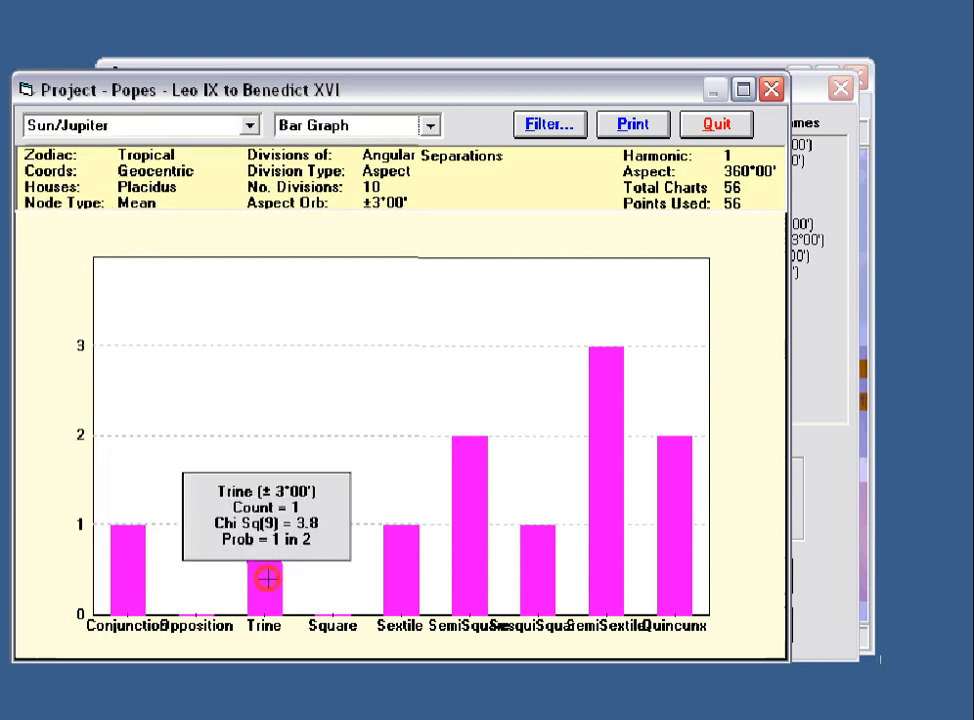
# - Show the Sun/Jupiter aspects as a polar graph, inspect the SemiSextile peak's statistics, and close the results
pyautogui.click(430, 124)
pyautogui.click(367, 163)
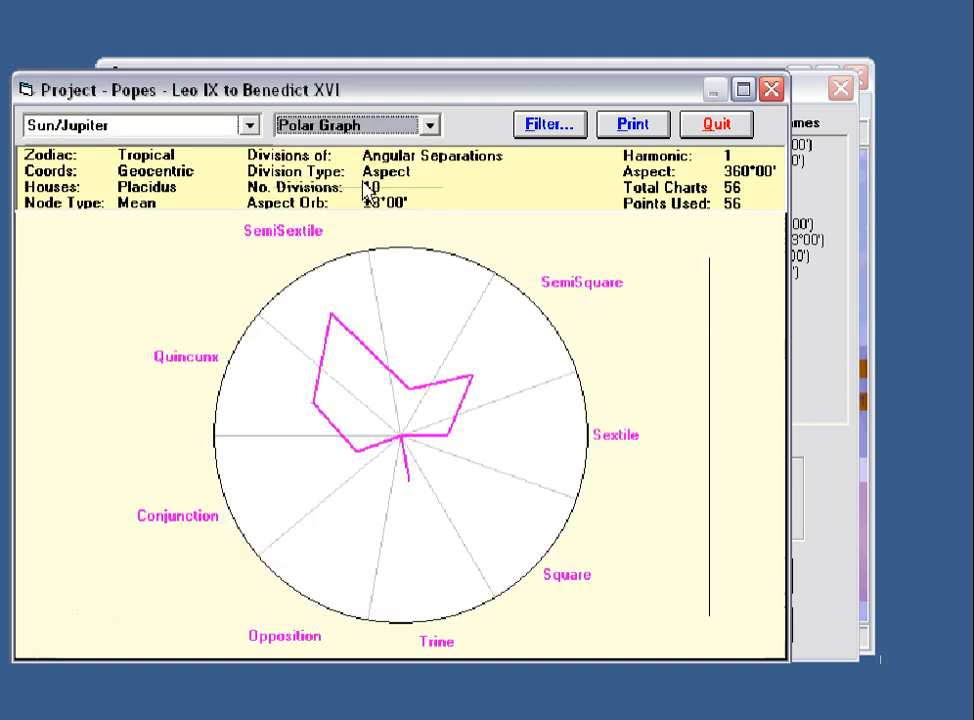
pyautogui.click(333, 319)
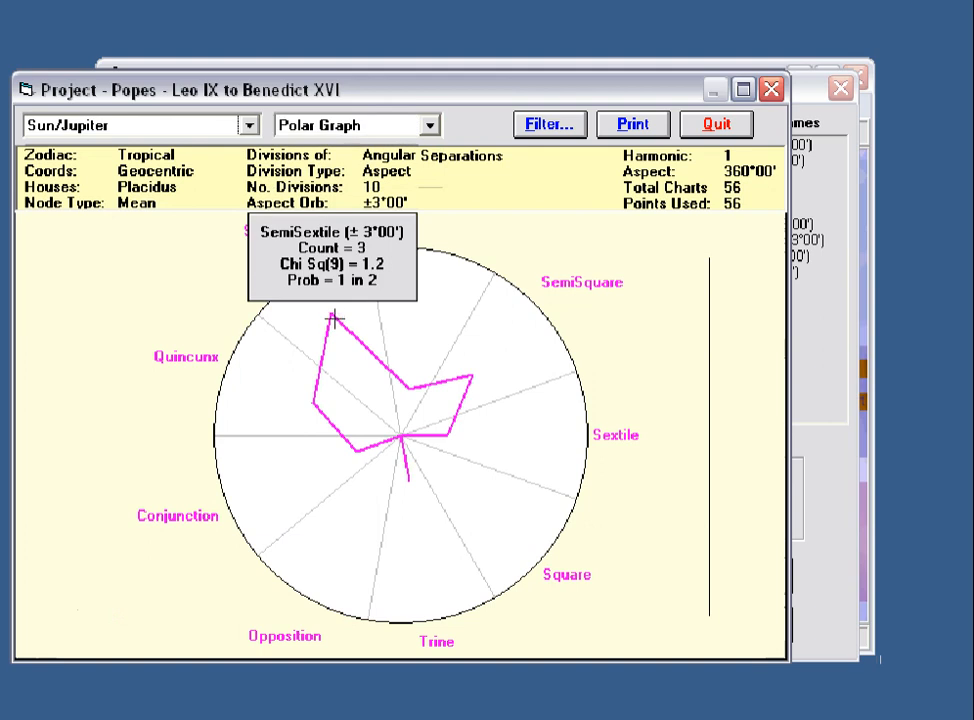
pyautogui.click(333, 319)
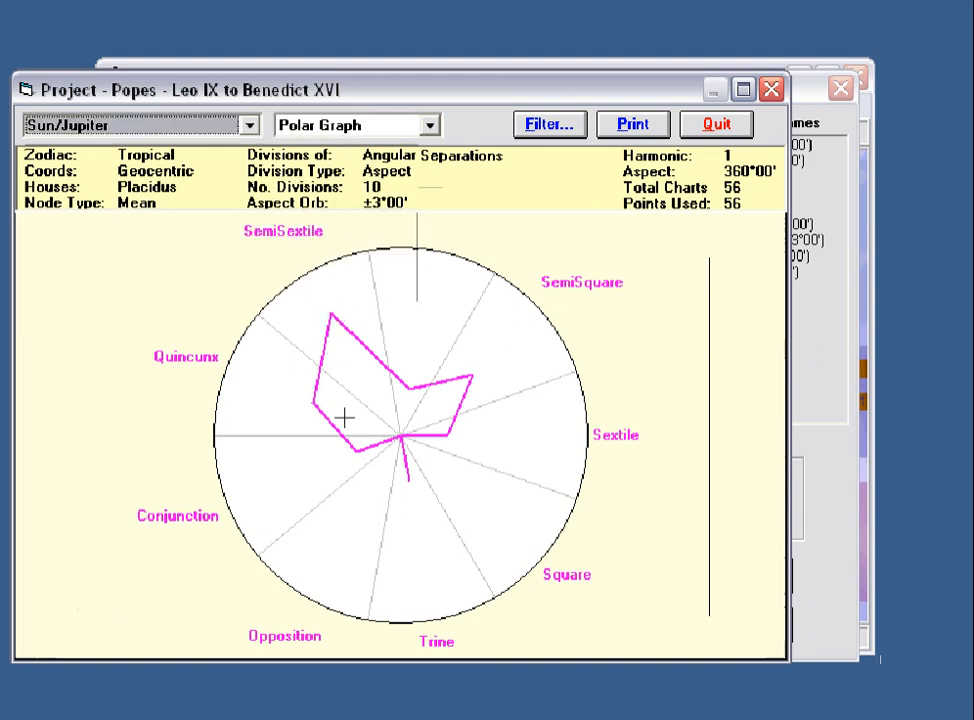
pyautogui.click(711, 124)
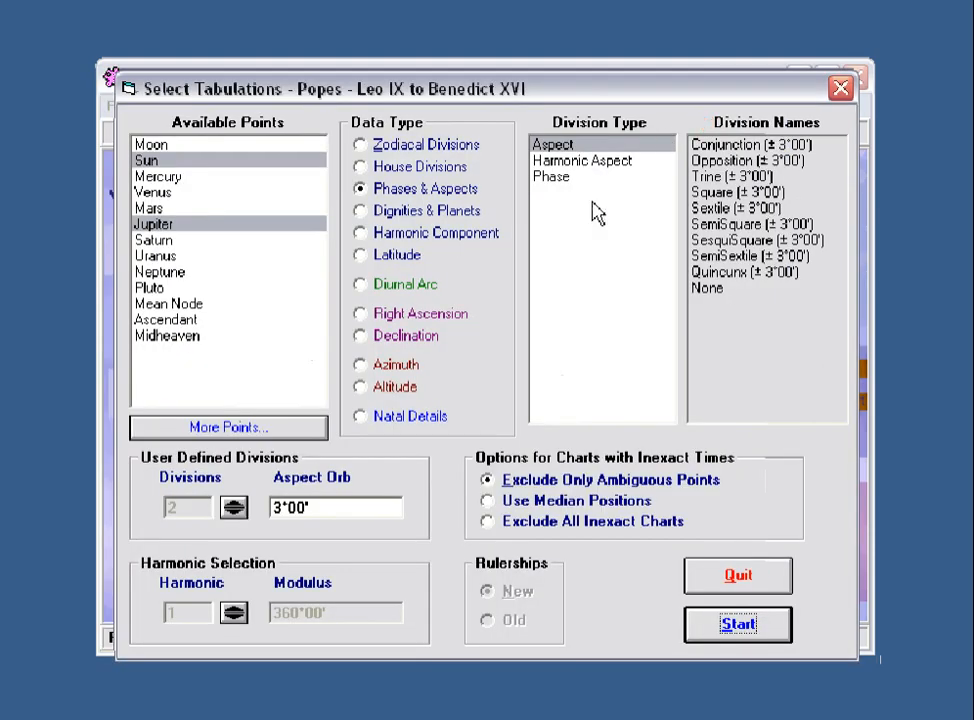
# - Change the division type to Harmonic Aspect and raise the harmonic to 6, stepping through the lower harmonics
pyautogui.click(590, 162)
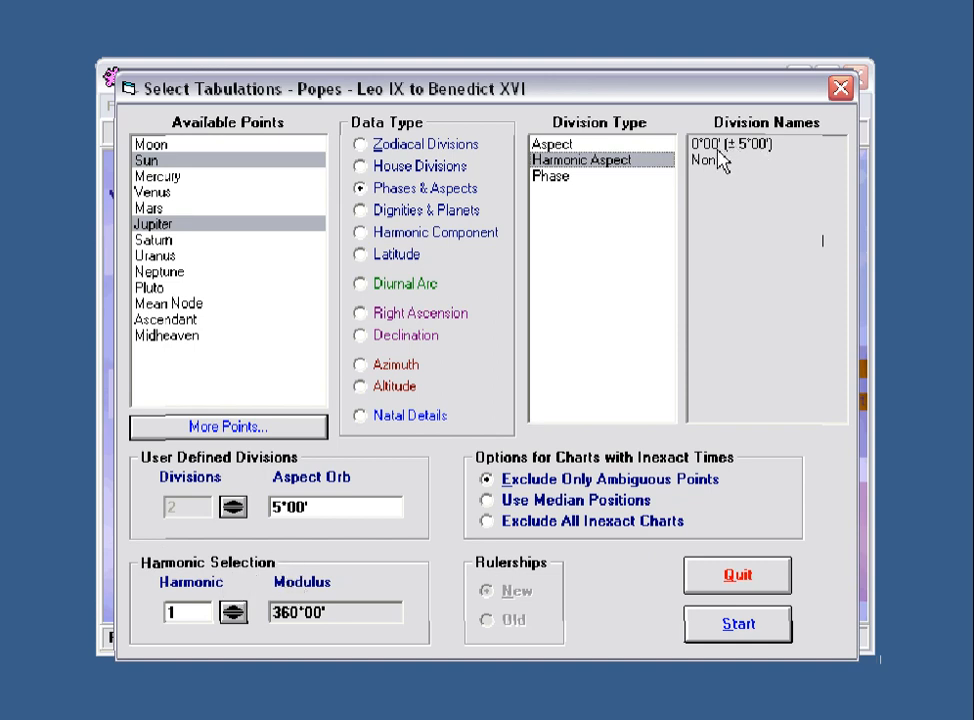
pyautogui.click(233, 609)
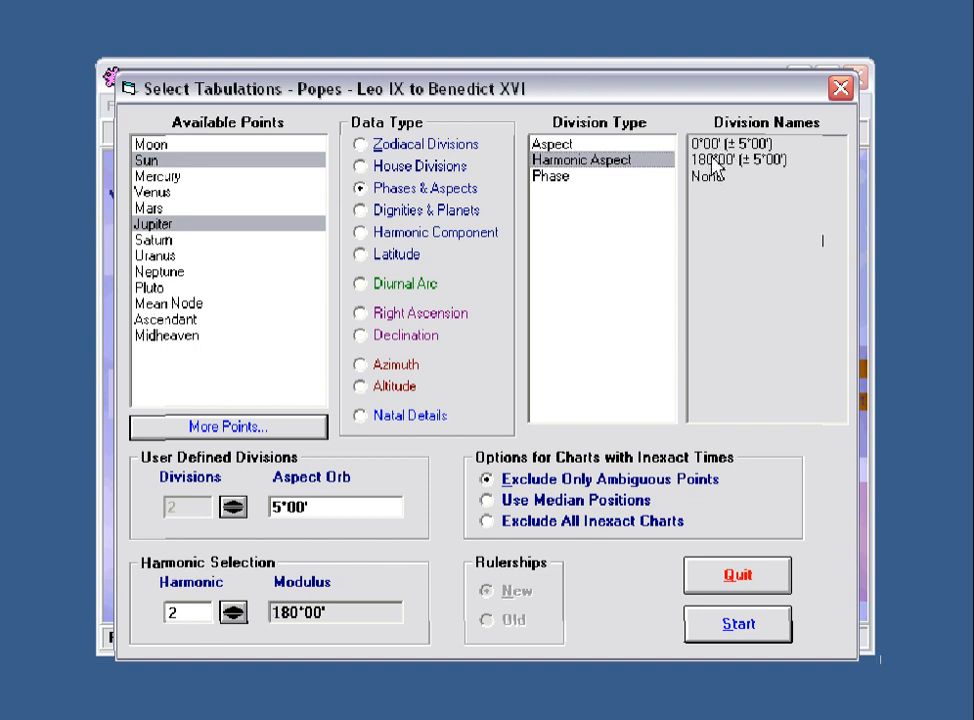
pyautogui.click(233, 607)
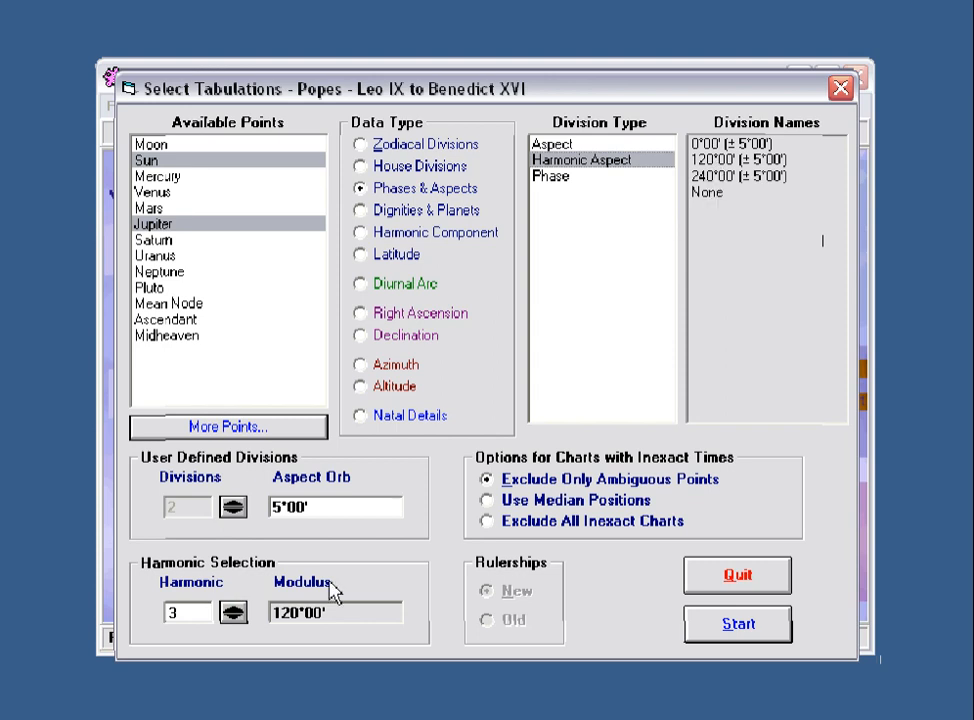
pyautogui.click(232, 609)
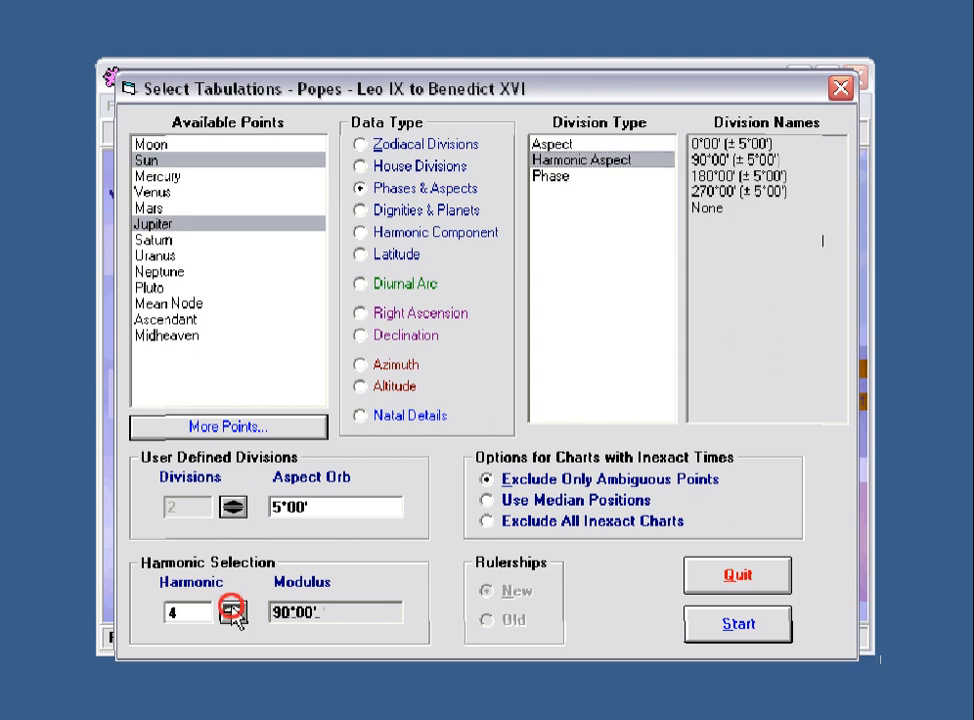
pyautogui.click(231, 608)
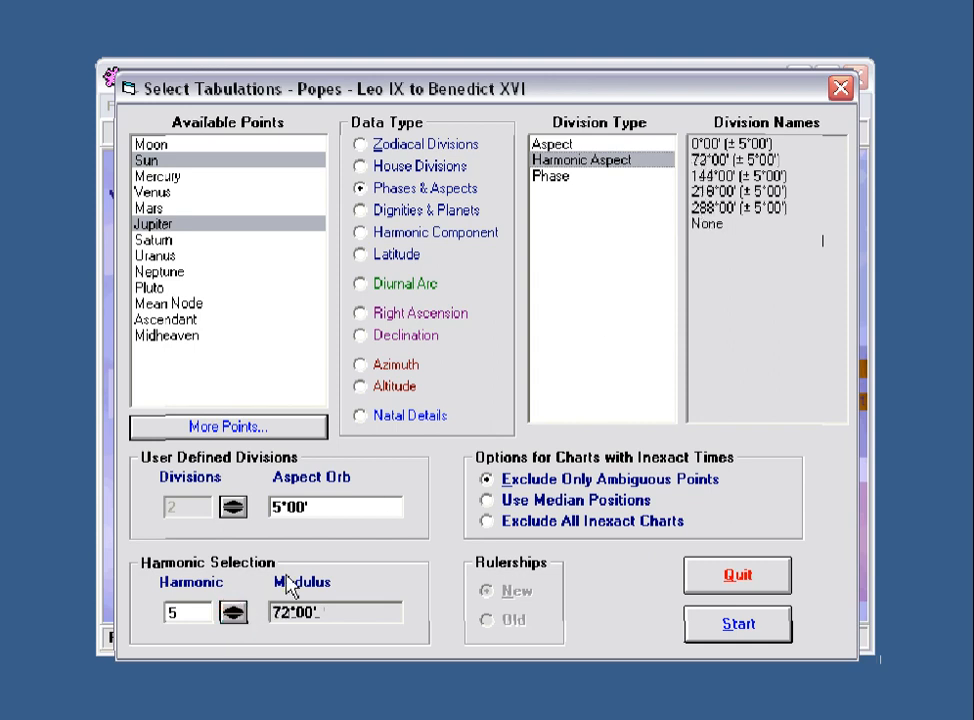
pyautogui.click(234, 613)
pyautogui.click(234, 611)
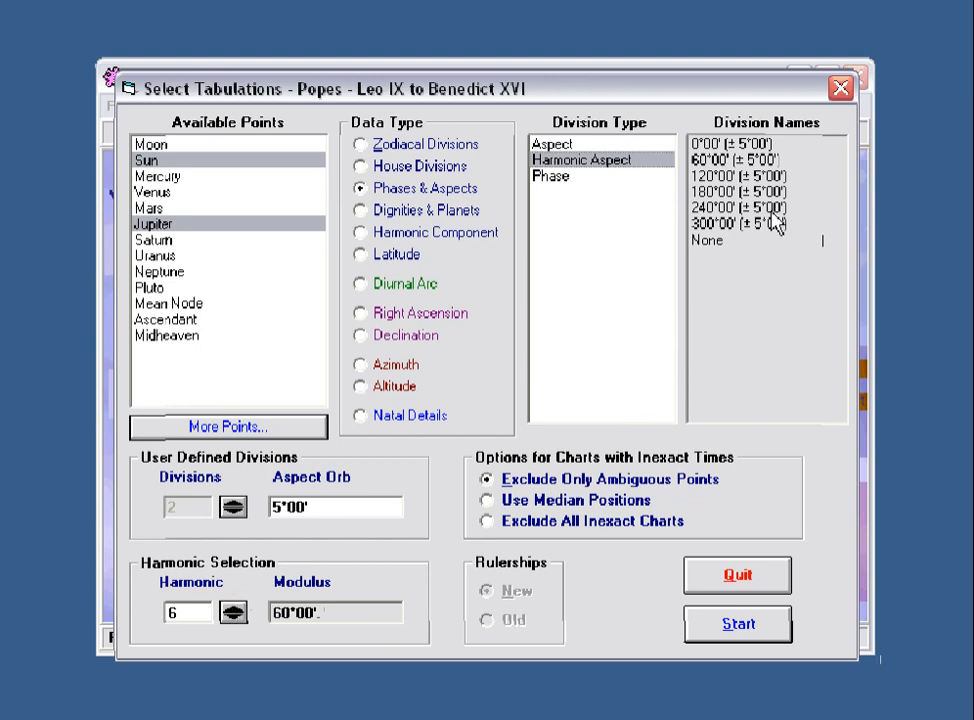
# - Set the aspect orb for the harmonic aspects to 4°
pyautogui.doubleClick(322, 506)
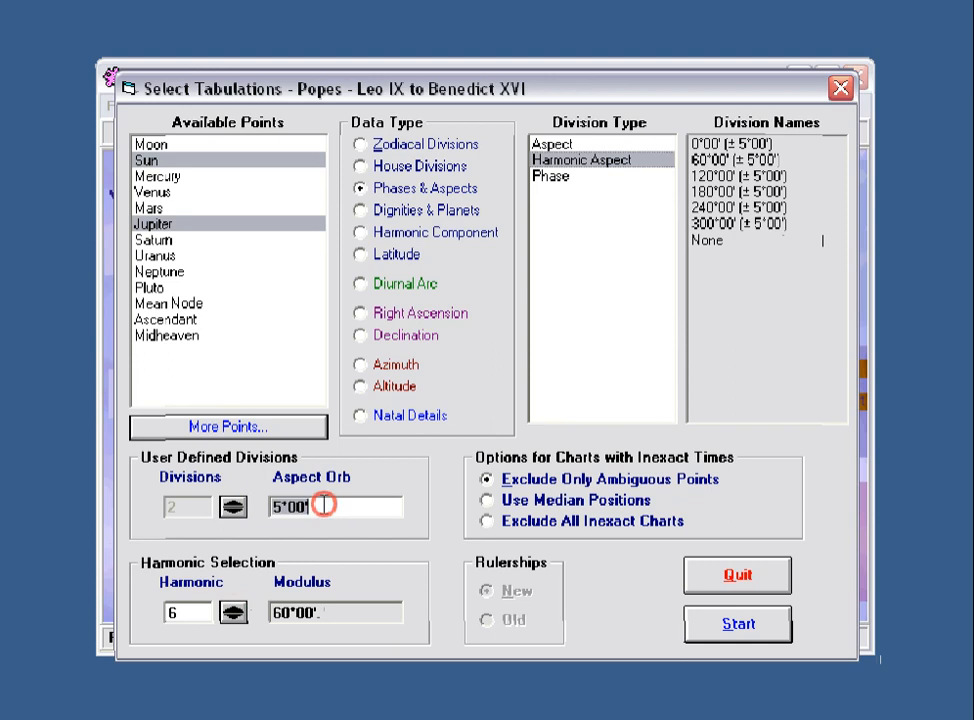
pyautogui.write('4')
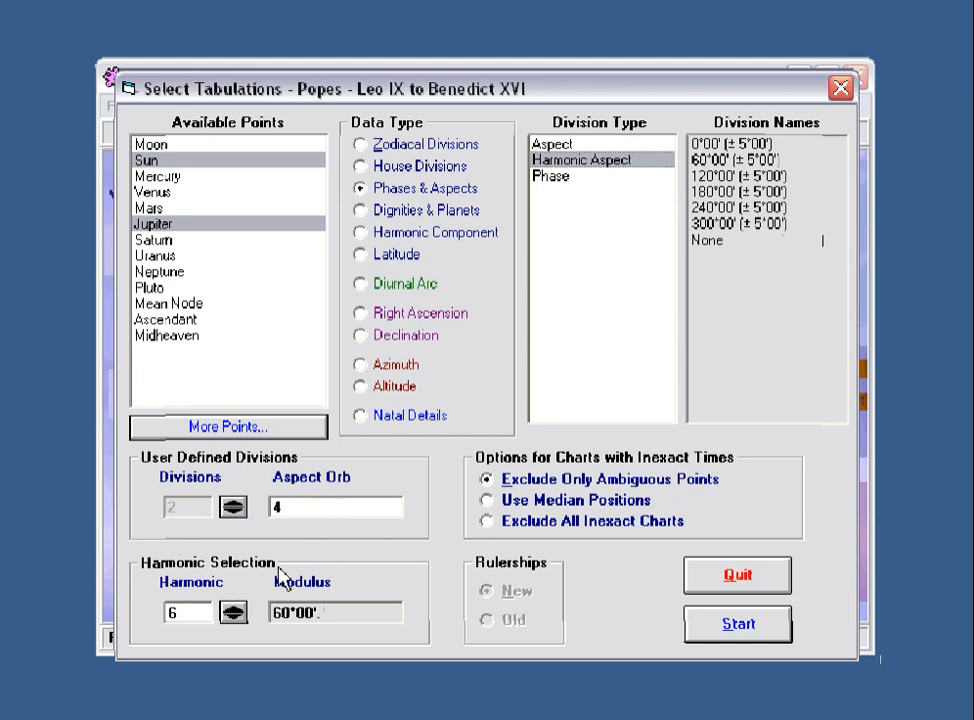
pyautogui.click(343, 614)
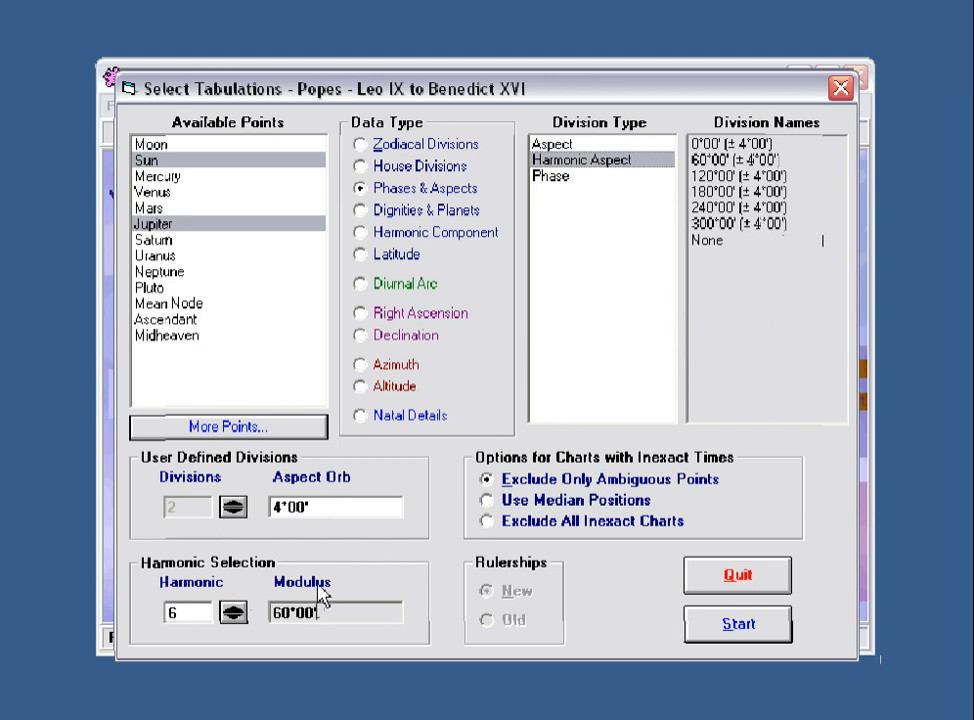
# - Raise the harmonic to 9 and run the Sun/Jupiter harmonic aspect tabulation
pyautogui.click(233, 612)
pyautogui.click(234, 609)
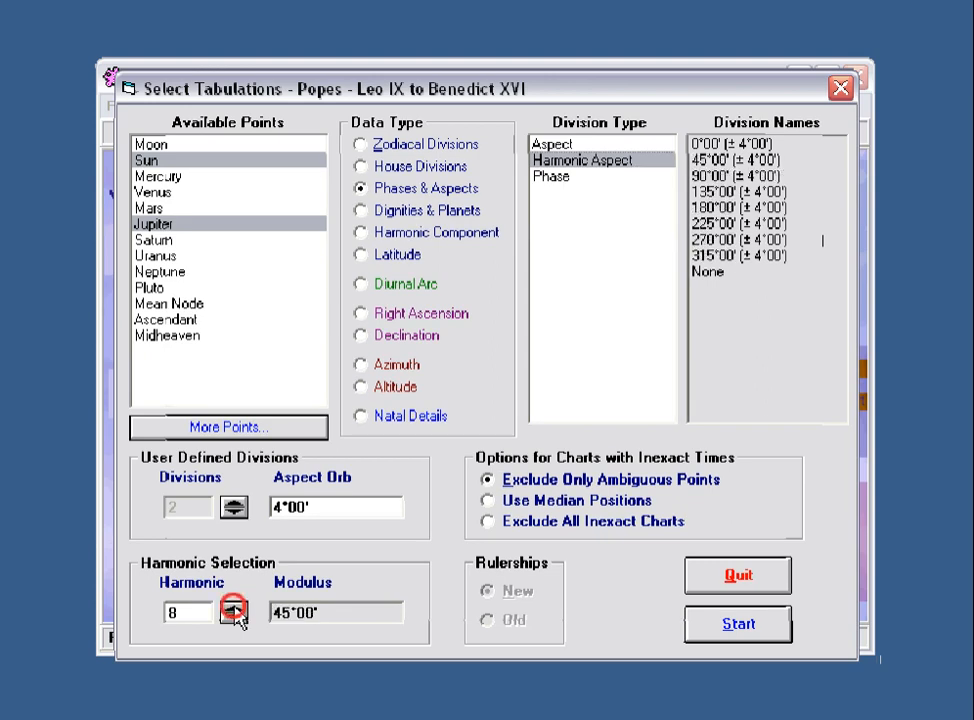
pyautogui.click(234, 612)
pyautogui.click(741, 628)
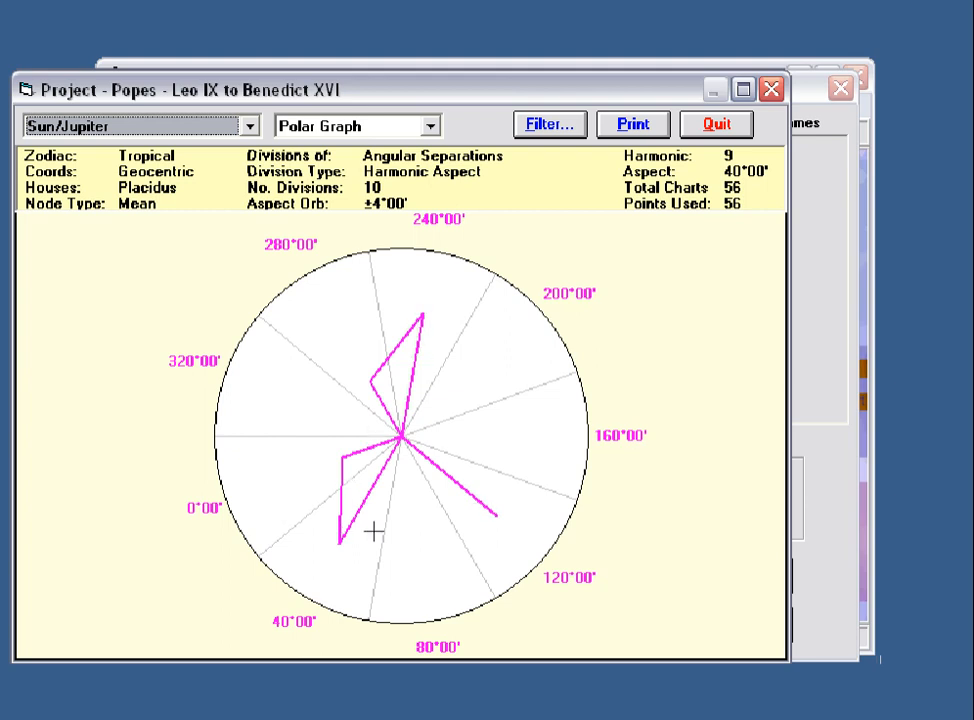
# - View the harmonic aspect results as a tabulation and close the results
pyautogui.click(430, 127)
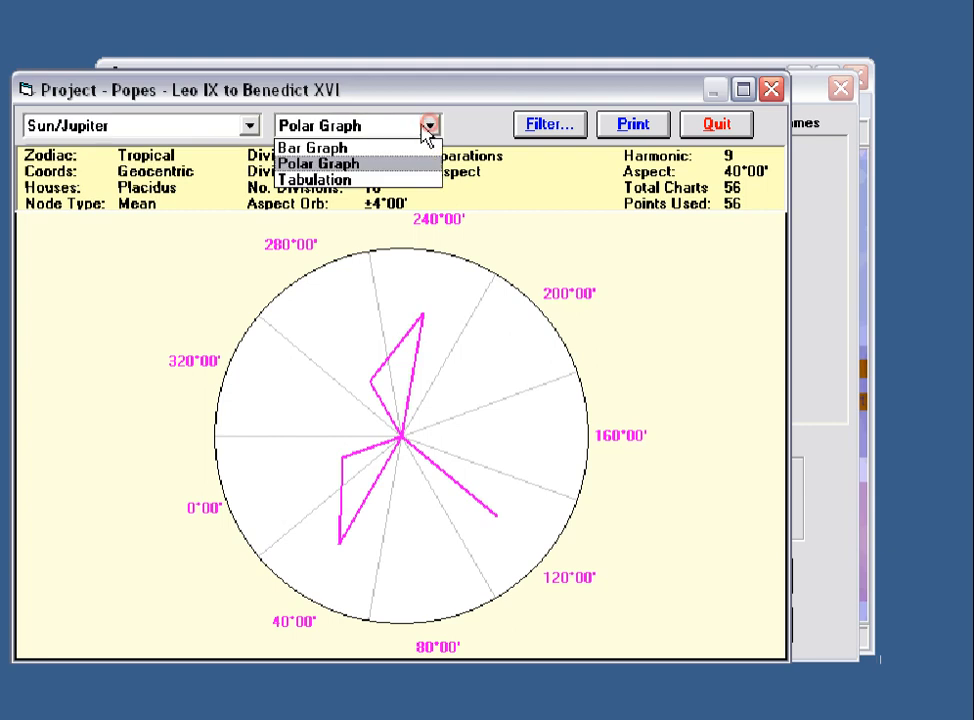
pyautogui.click(370, 182)
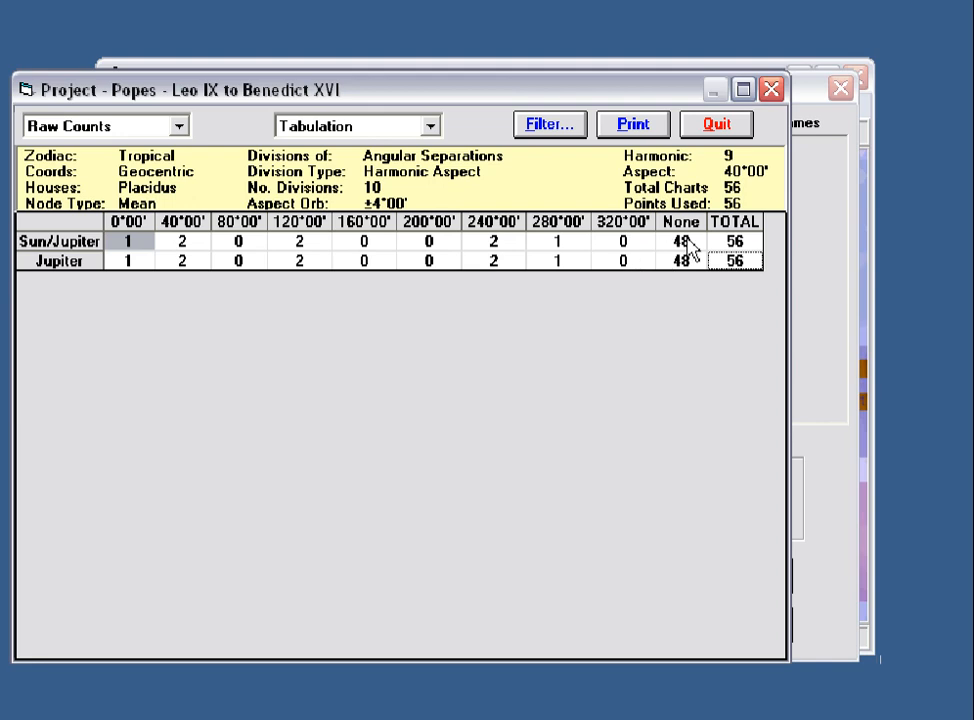
pyautogui.click(716, 126)
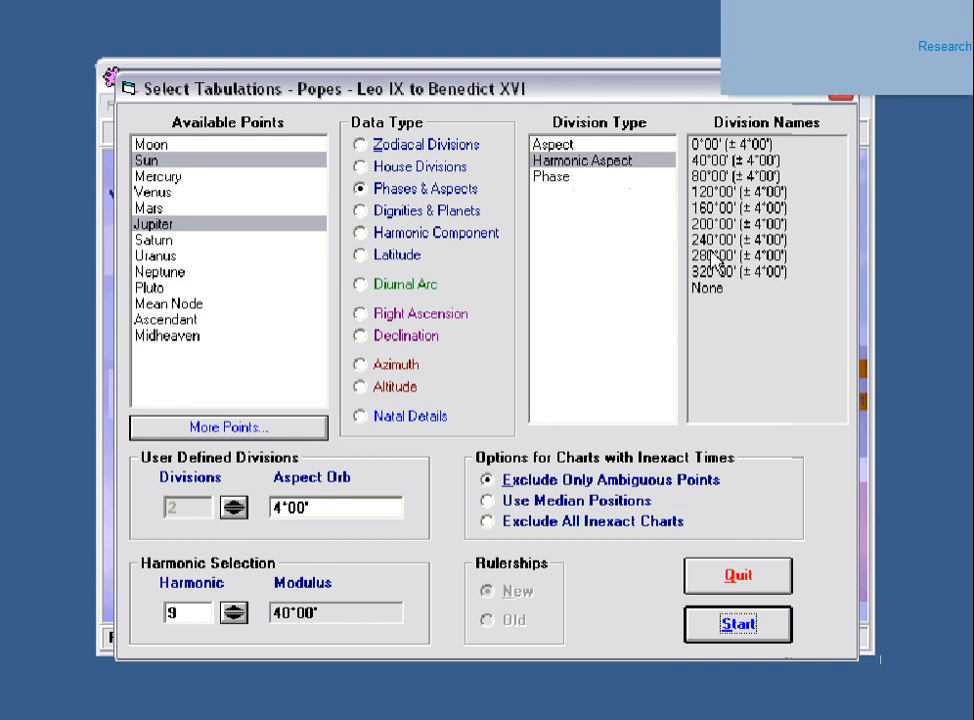
# - Change the division type to Phase, raise the number of divisions to 8, and run the Sun/Jupiter tabulation
pyautogui.click(550, 178)
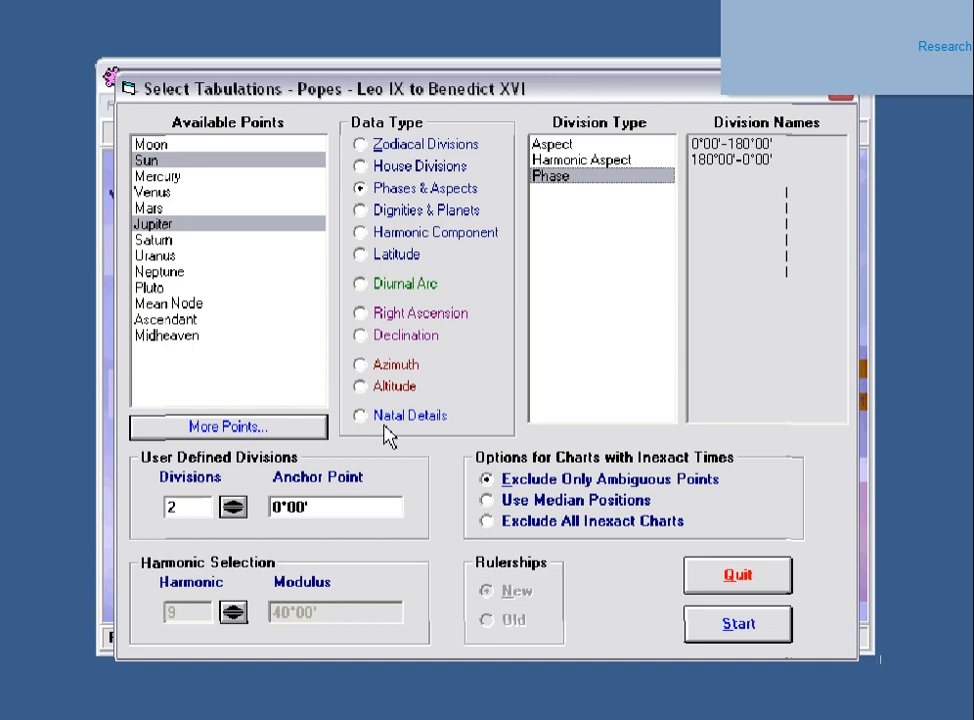
pyautogui.doubleClick(233, 503)
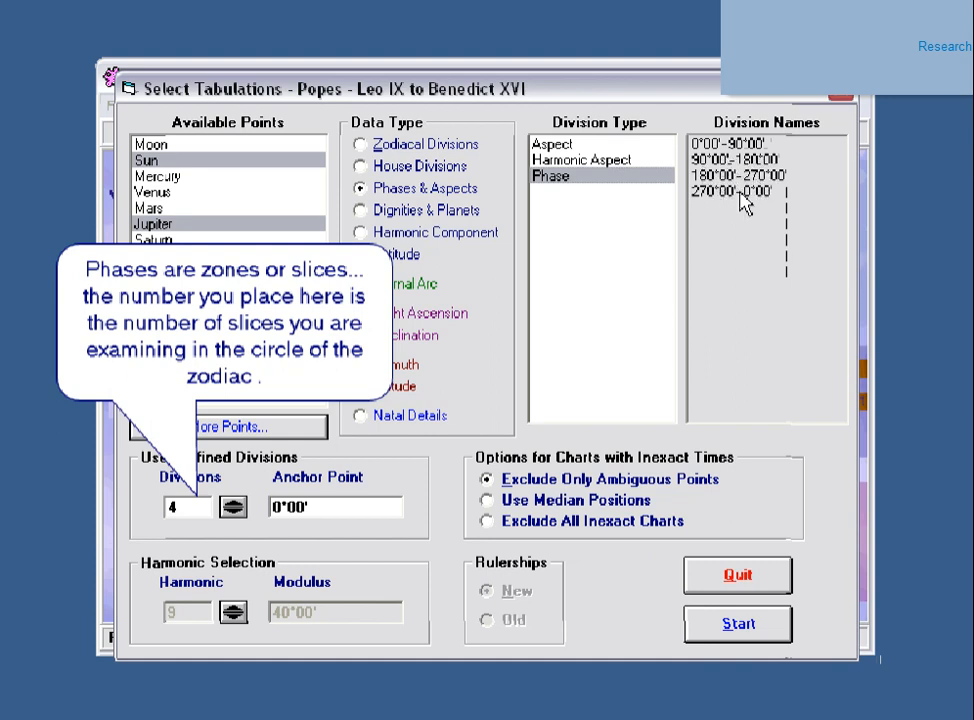
pyautogui.click(231, 501)
pyautogui.click(231, 501)
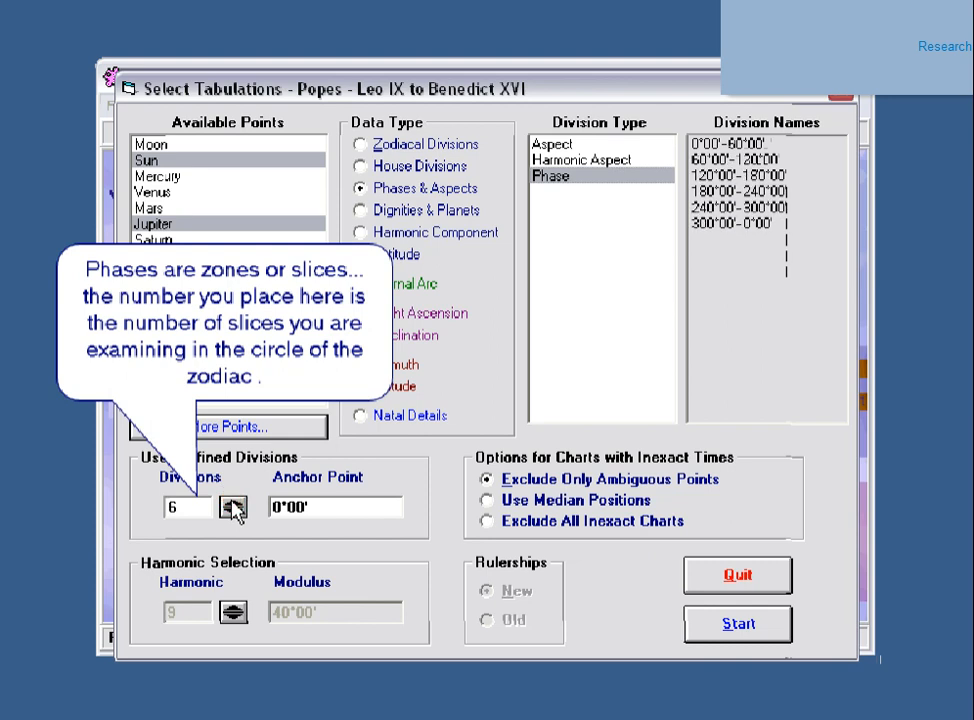
pyautogui.click(232, 505)
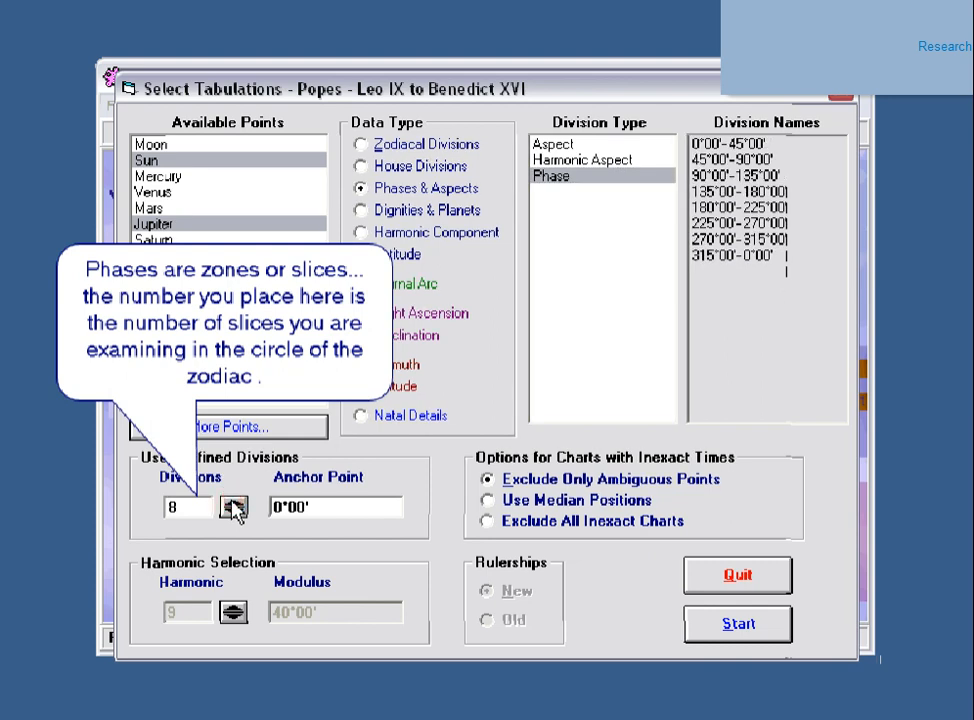
pyautogui.click(737, 626)
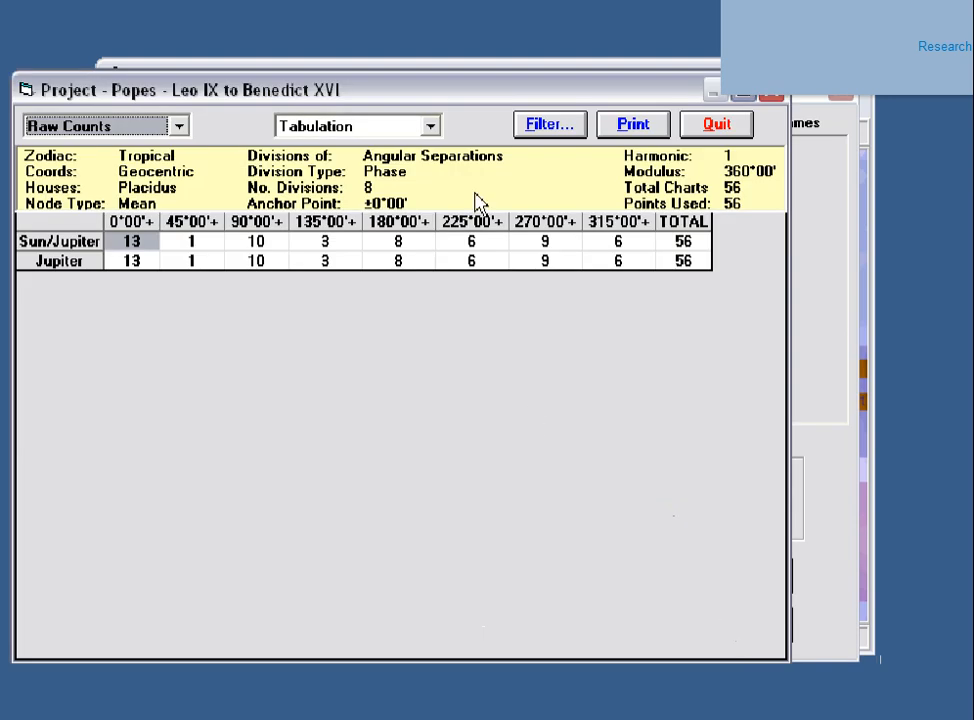
# - Display the Sun/Jupiter phases as a polar graph and inspect the statistics of the 0°–45°, 45°–90° and 90°–135° divisions
pyautogui.click(431, 128)
pyautogui.click(376, 163)
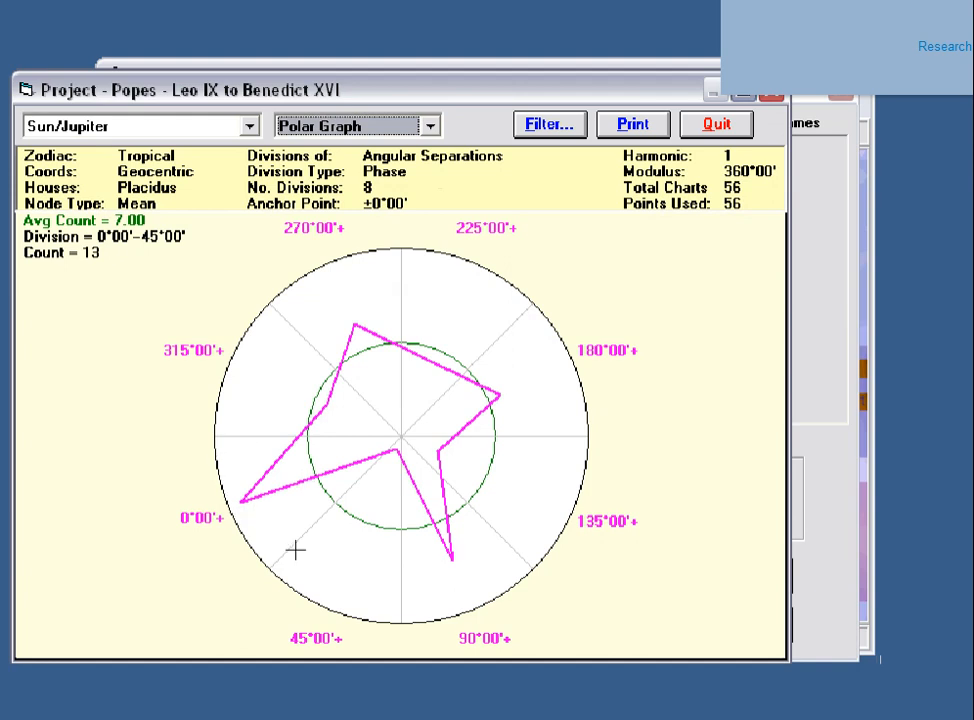
pyautogui.click(251, 502)
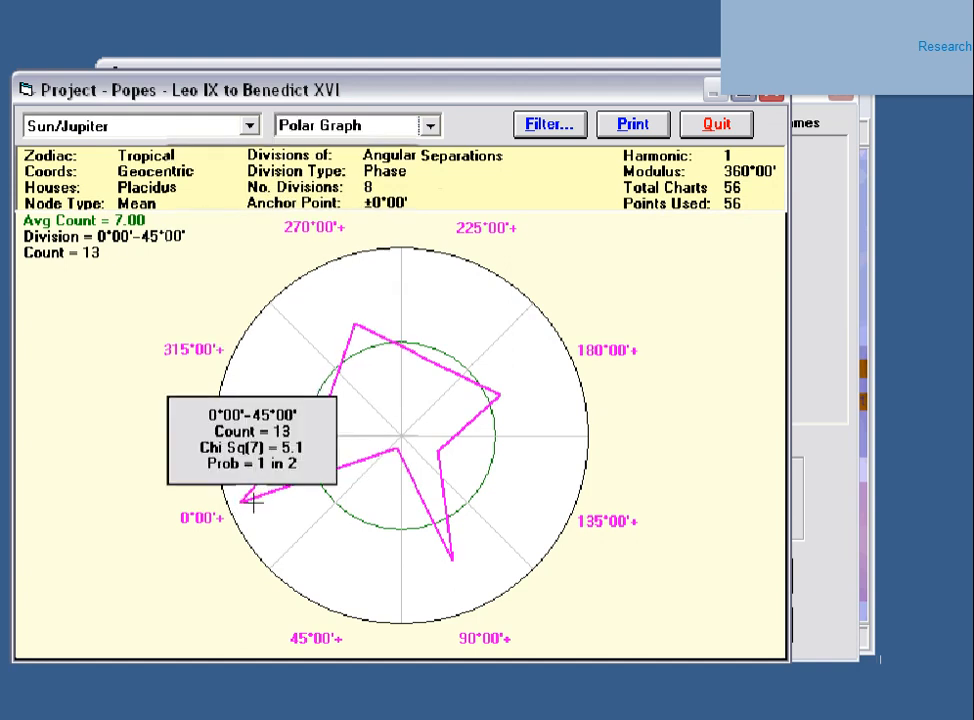
pyautogui.click(251, 502)
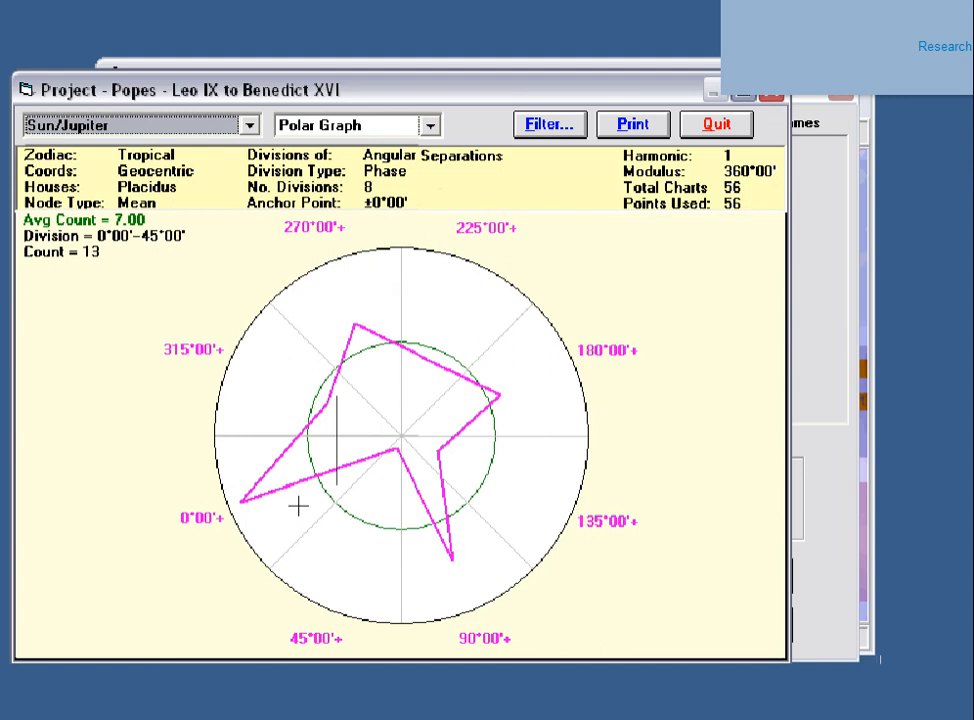
pyautogui.click(389, 467)
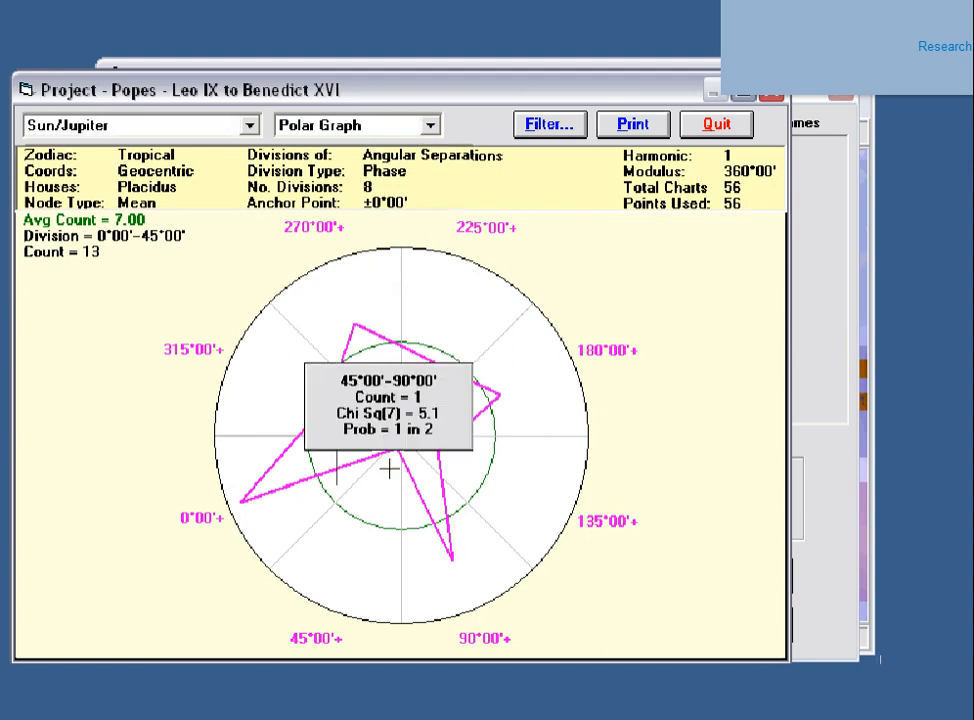
pyautogui.click(390, 466)
pyautogui.click(452, 559)
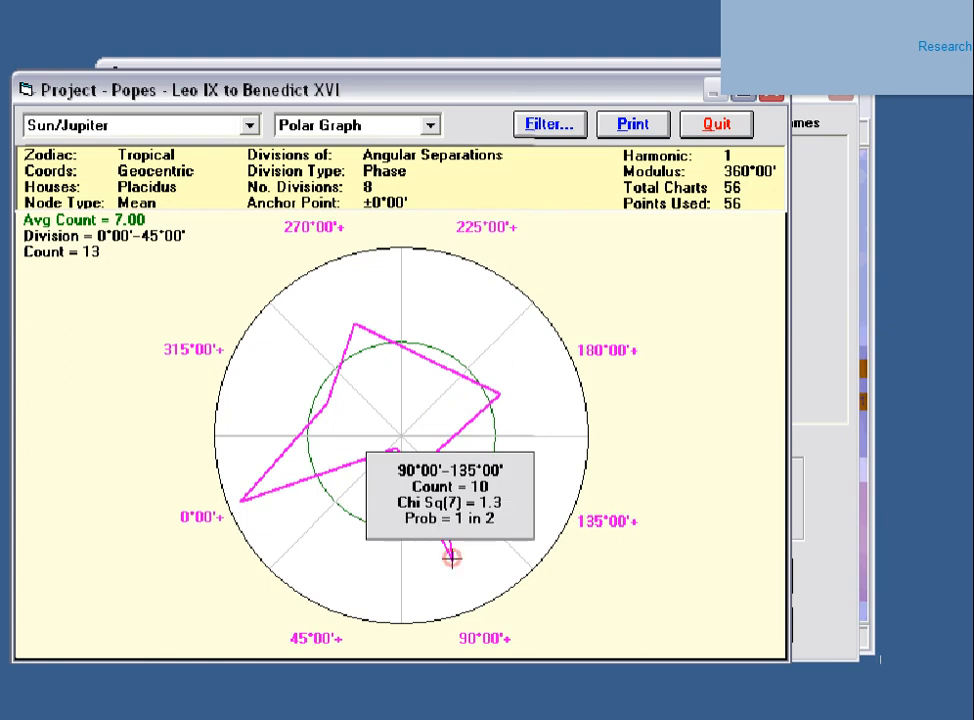
pyautogui.click(452, 559)
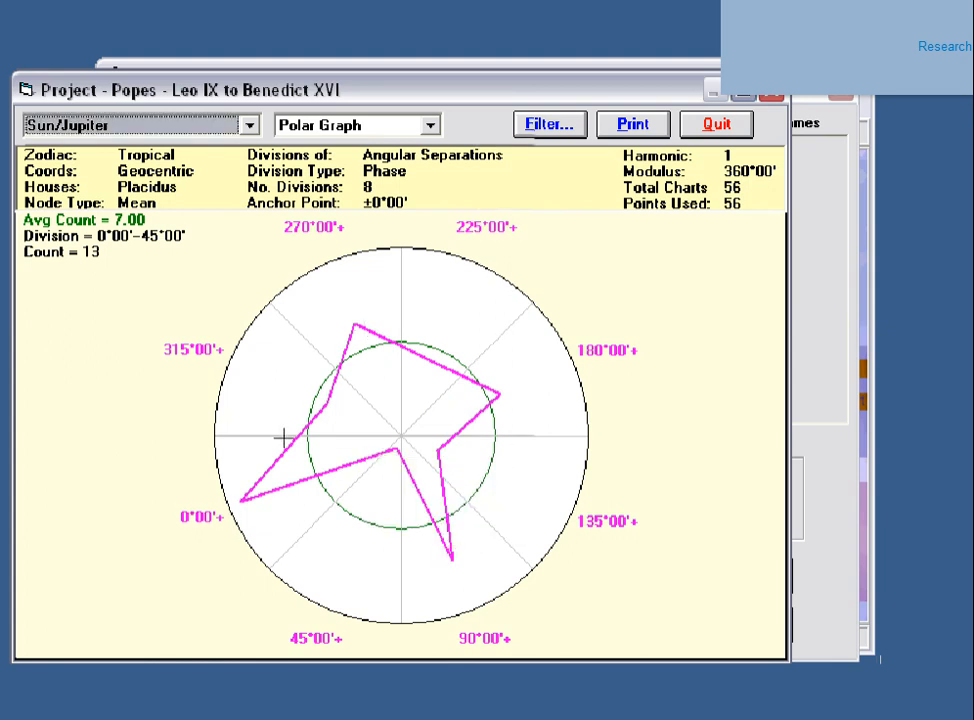
# - Switch the Sun/Jupiter phase results back to the tabulation display and close the results
pyautogui.click(430, 125)
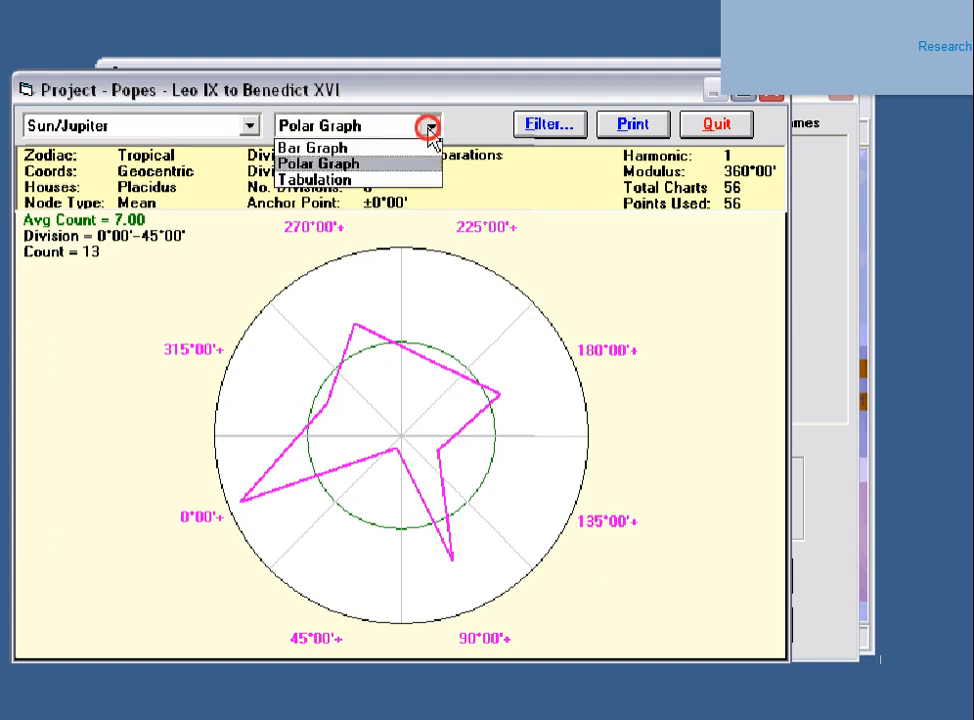
pyautogui.click(376, 183)
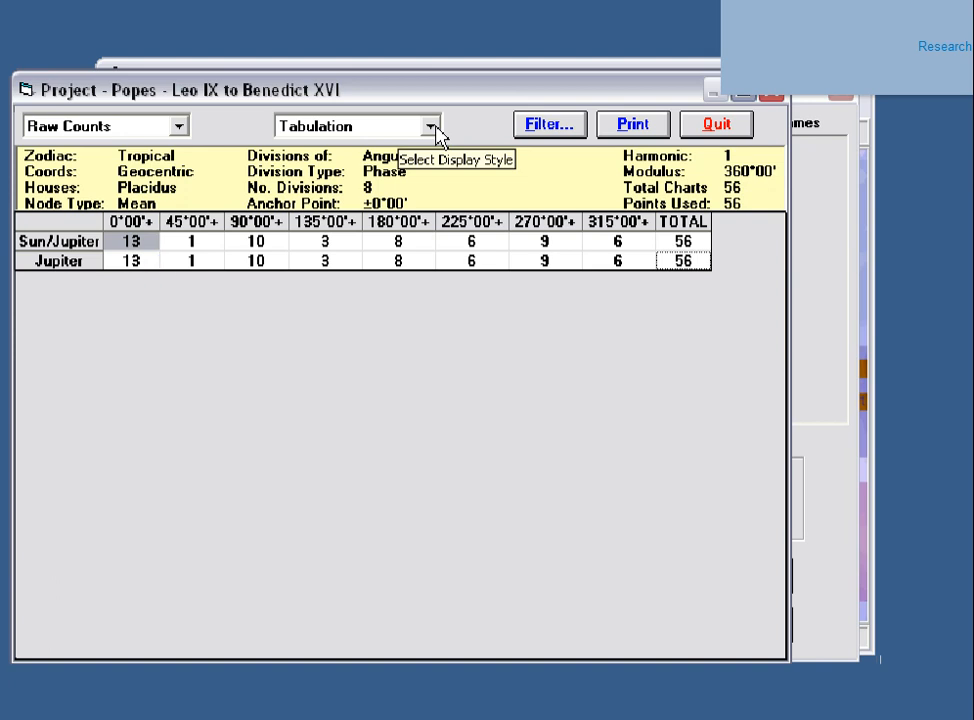
pyautogui.click(716, 124)
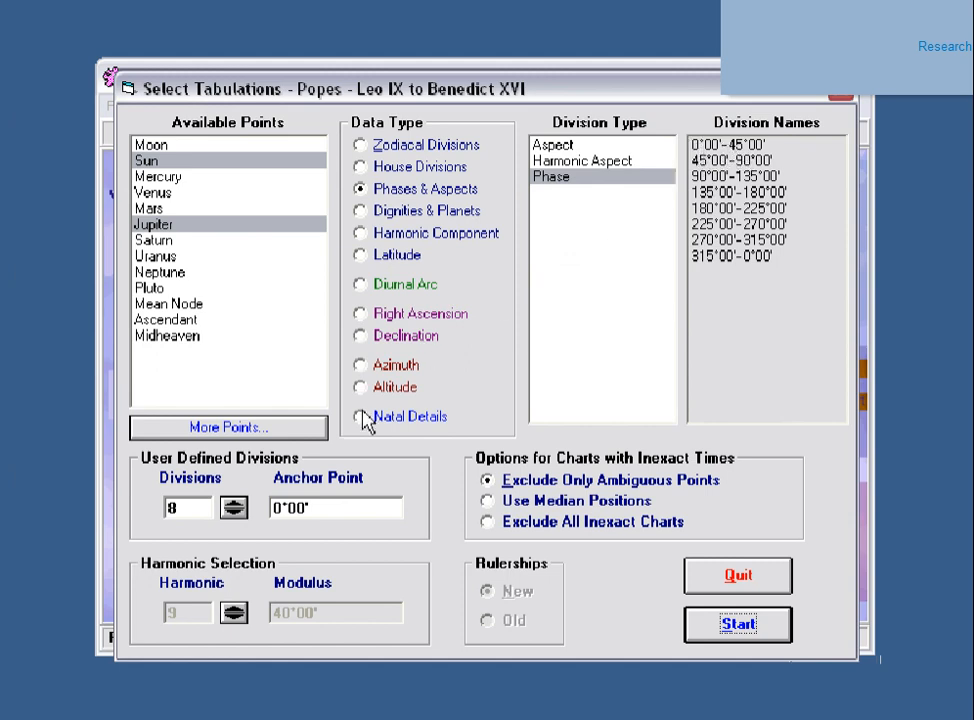
# - Set the anchor point of the phase divisions to 5° and run the Sun/Jupiter tabulation again
pyautogui.click(314, 510)
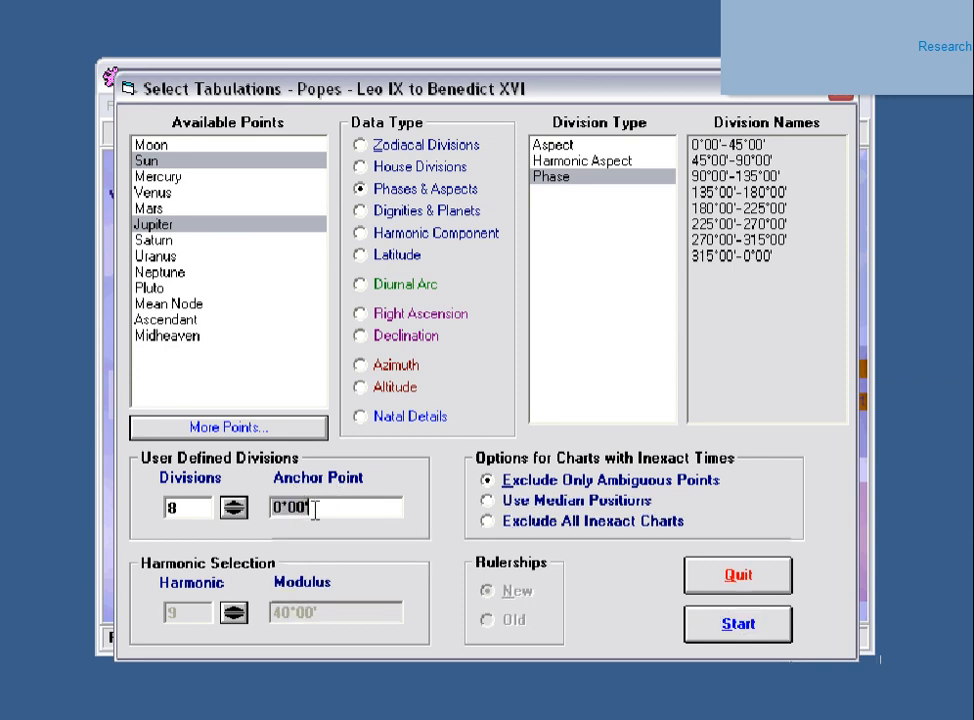
pyautogui.write('5')
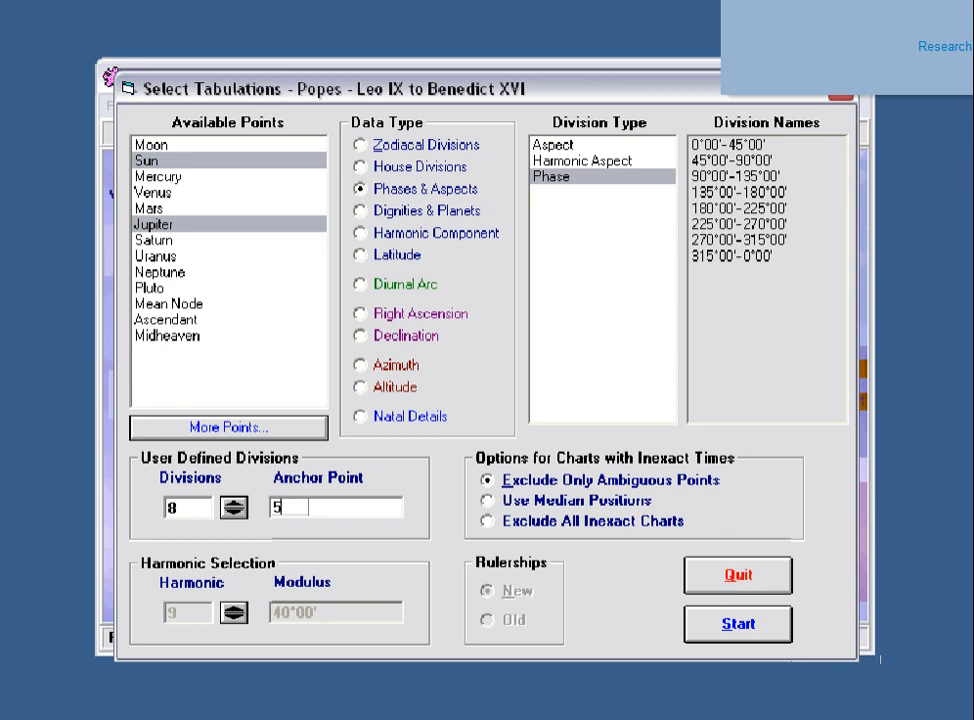
pyautogui.click(750, 262)
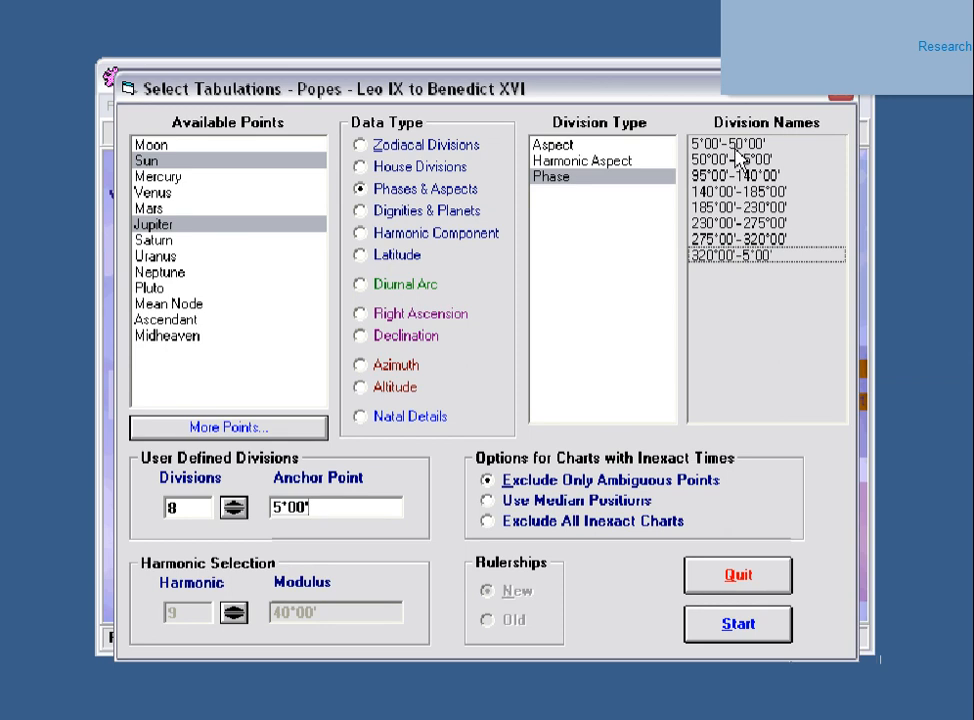
pyautogui.click(741, 634)
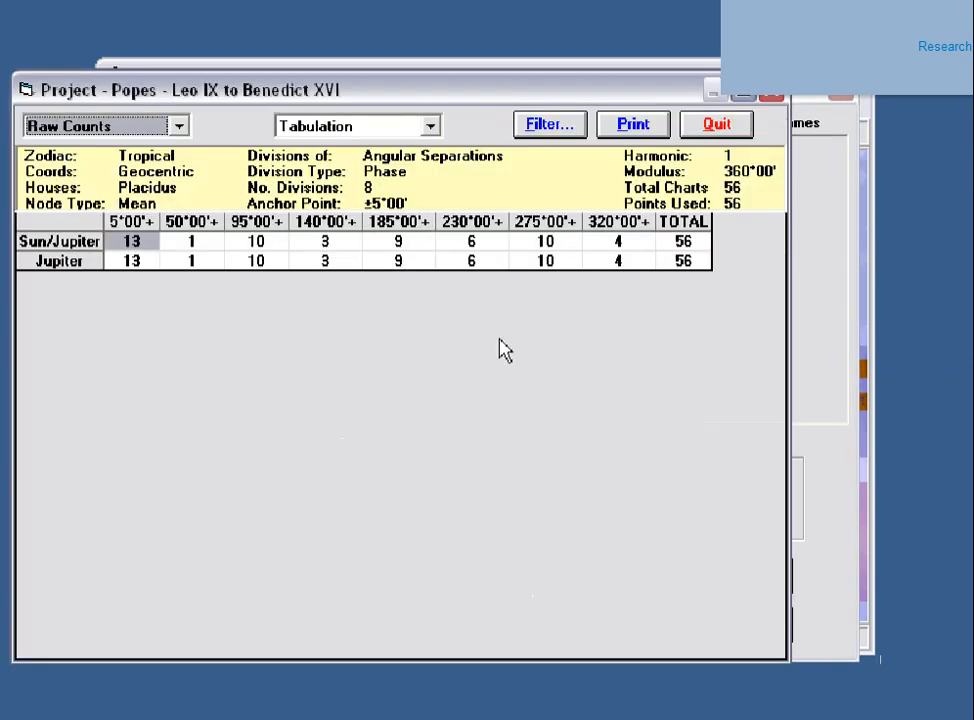
# - View the 5°-anchored phases as a polar graph, inspect the 5°–50° division, and close the results
pyautogui.click(431, 126)
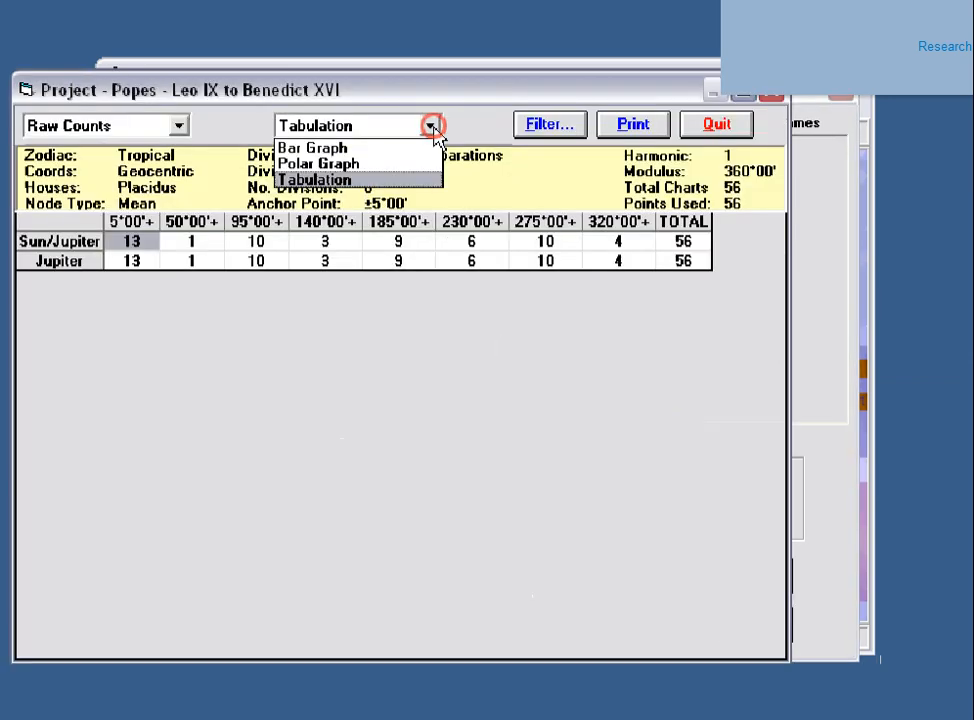
pyautogui.click(350, 163)
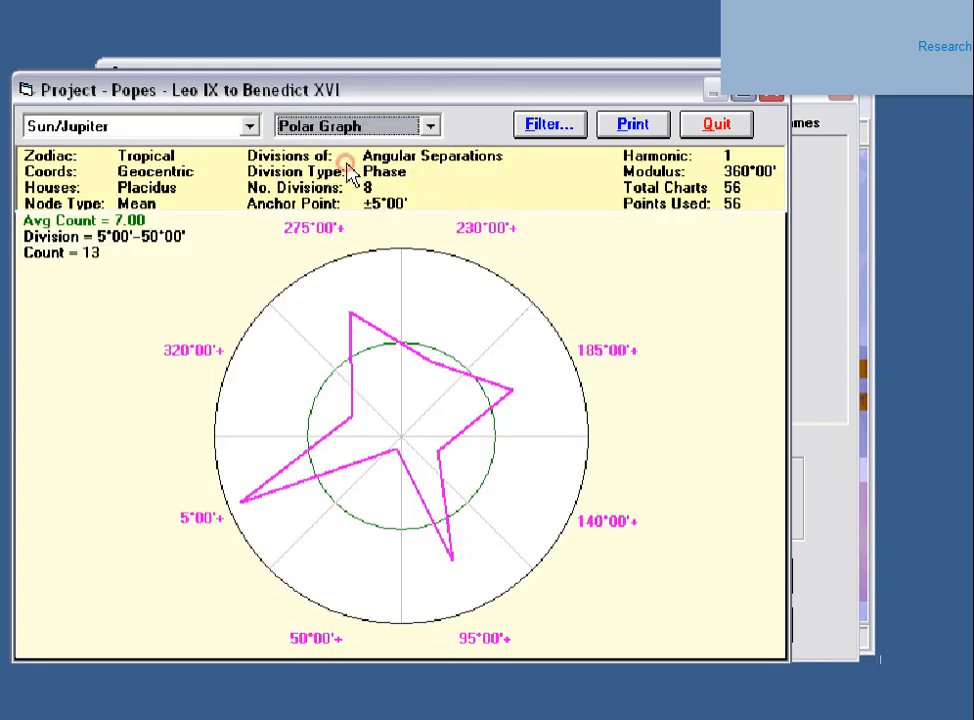
pyautogui.click(244, 500)
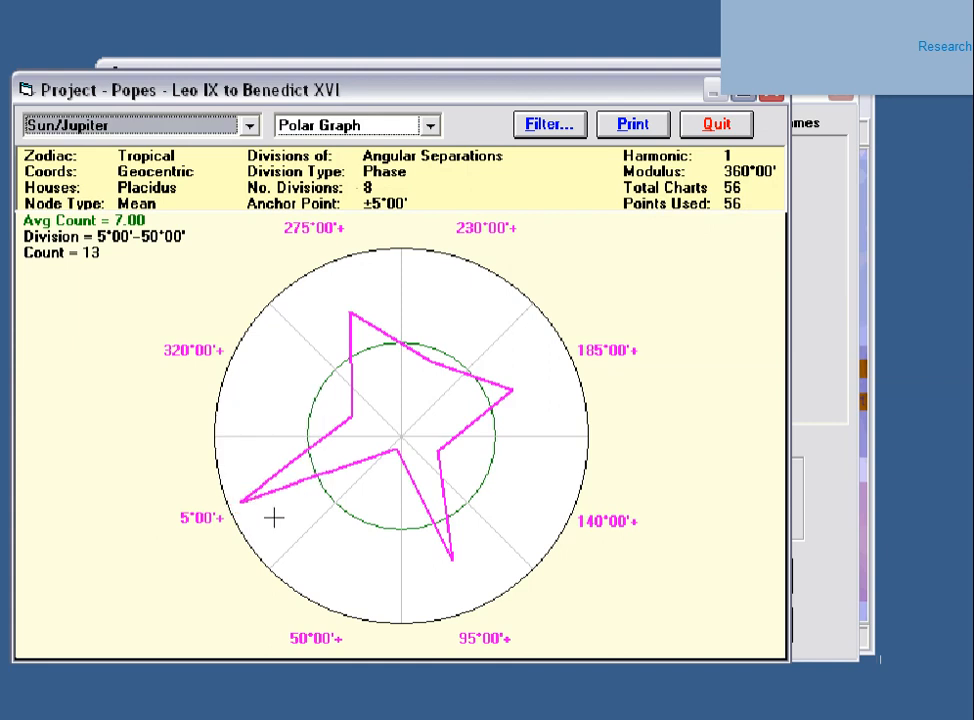
pyautogui.click(717, 123)
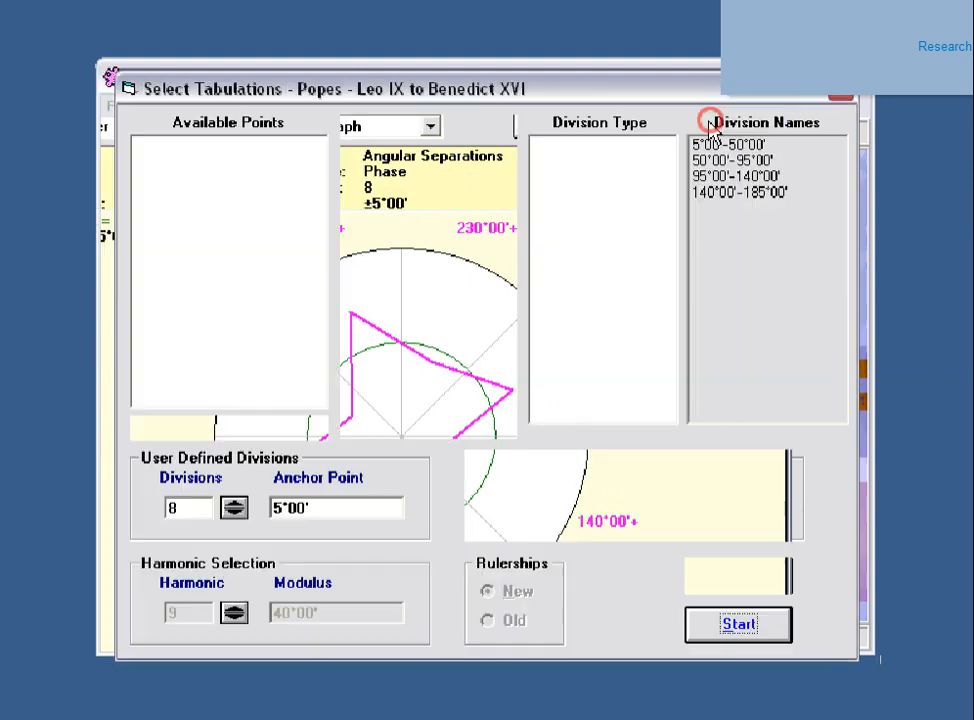
# - Set the anchor point of the phase divisions to 7.5°
pyautogui.click(314, 507)
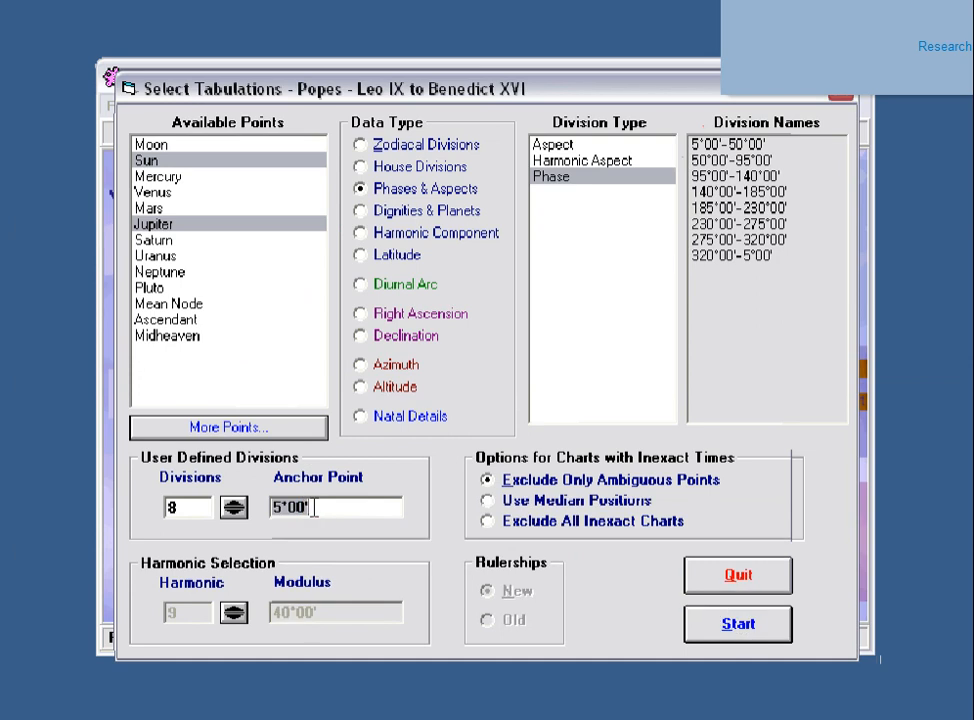
pyautogui.write('7')
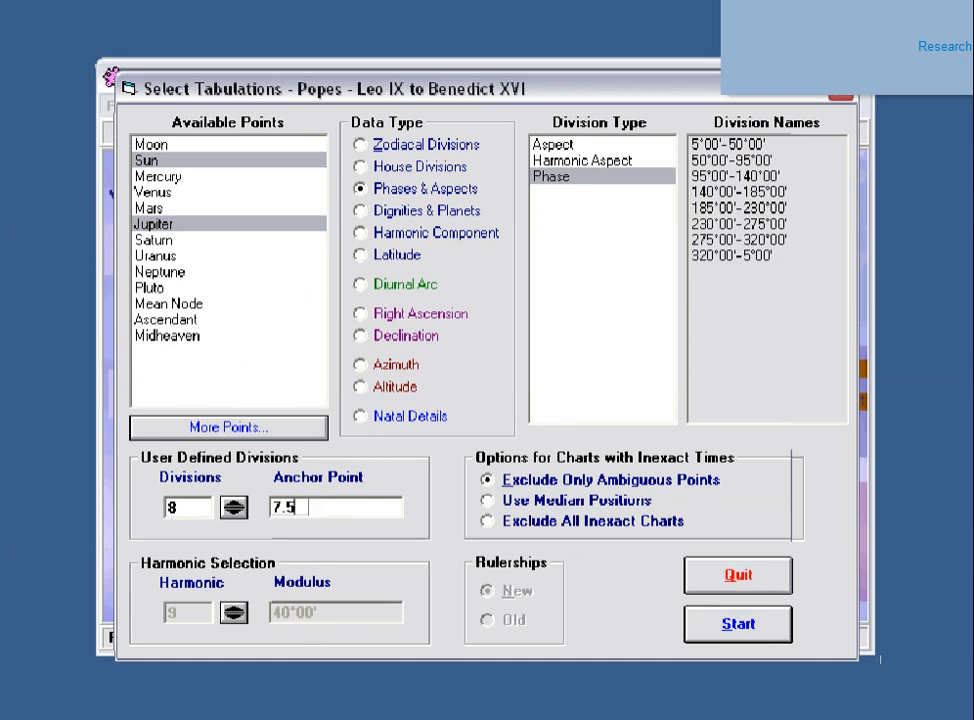
pyautogui.write('.5')
pyautogui.press('Tab')
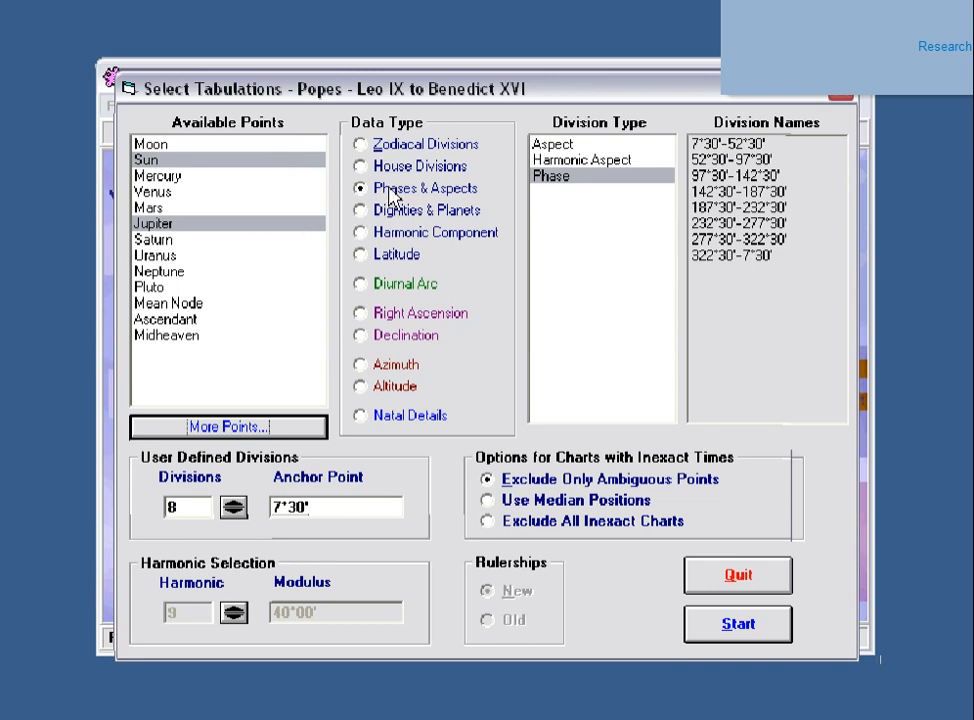
# - Select all points from the Moon through the Mean Node and run the phase tabulation for them
pyautogui.click(140, 145)
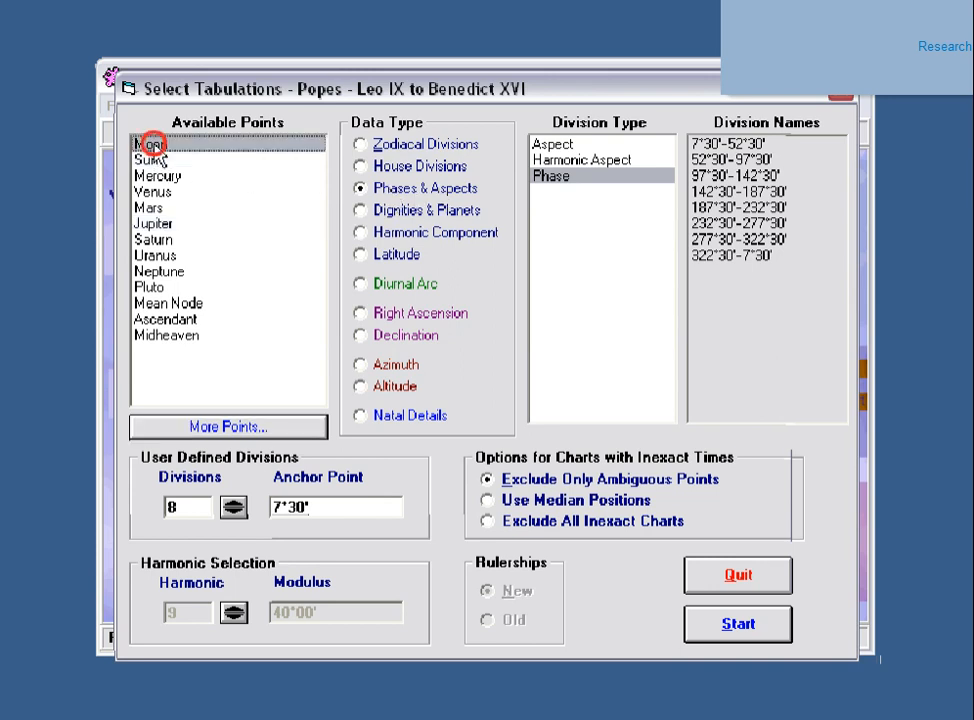
pyautogui.keyDown('shift'); pyautogui.click(157, 300); pyautogui.keyUp('shift')
pyautogui.click(748, 630)
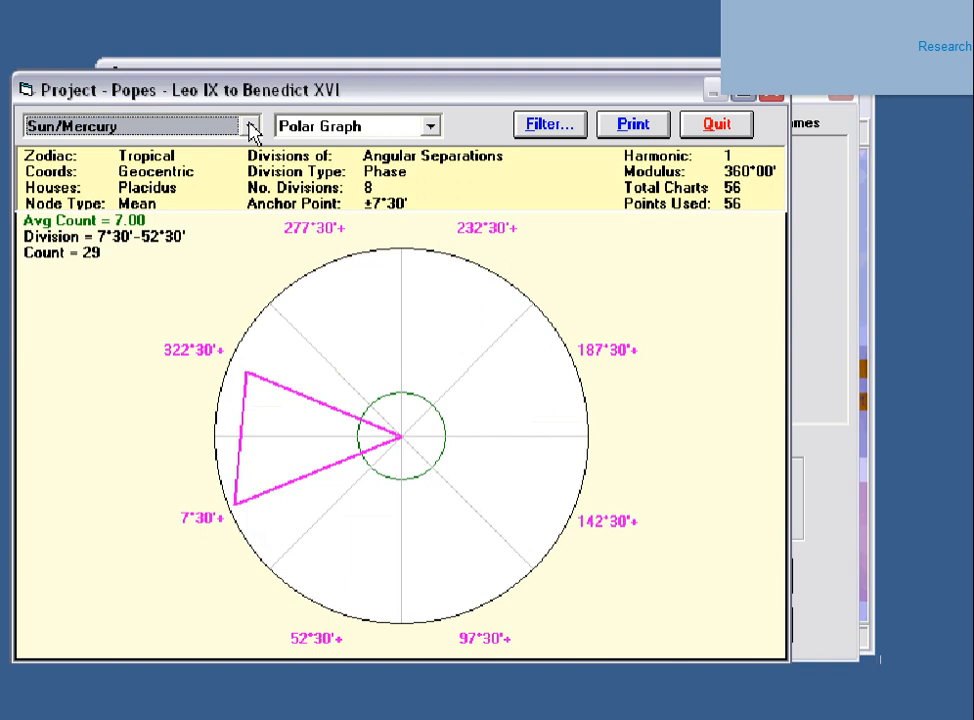
# - Step through the polar graphs of the planet pairs from Sun/Venus to Mercury/Mean Node and examine their phase distributions
pyautogui.press('Down')
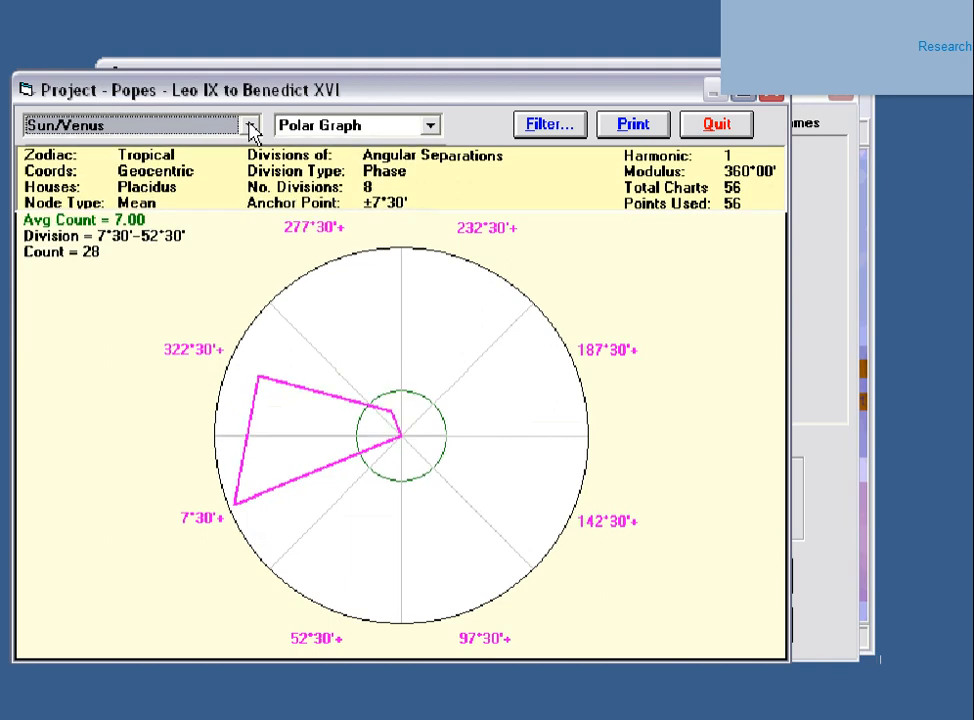
pyautogui.press('Down')
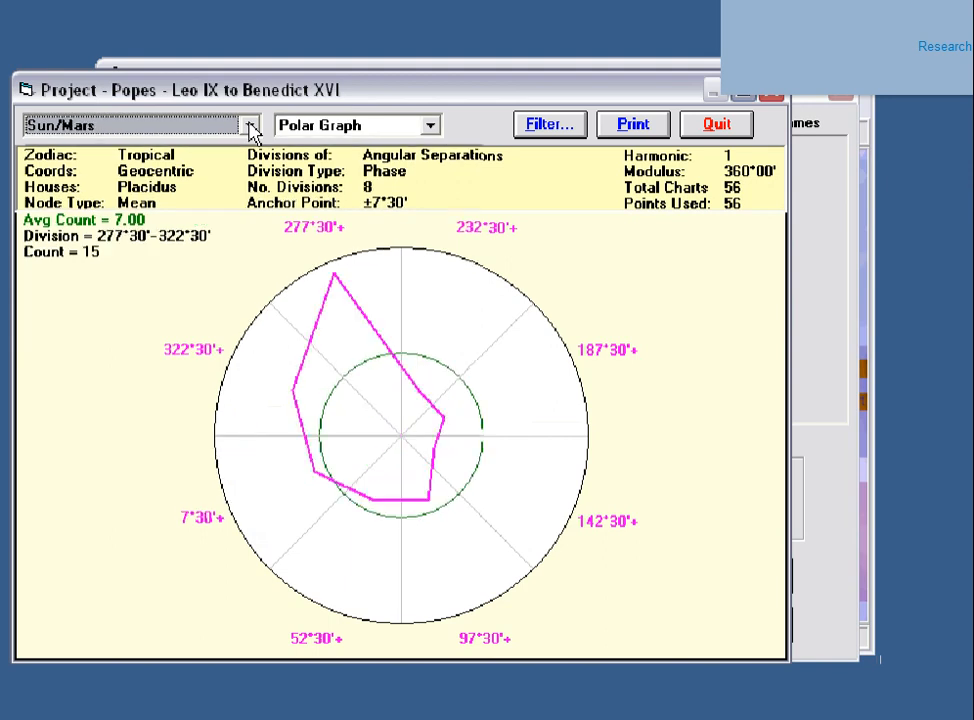
pyautogui.press('Down')
pyautogui.press('Down')
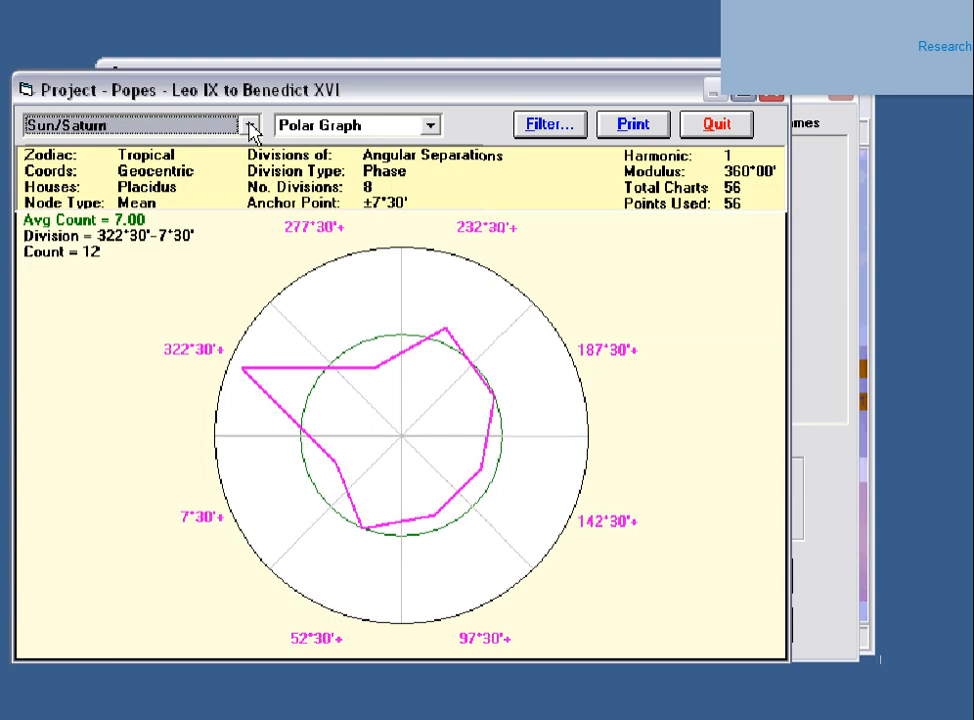
pyautogui.press('Down')
pyautogui.press('Down')
pyautogui.press('Down')
pyautogui.press('Down')
pyautogui.press('Down')
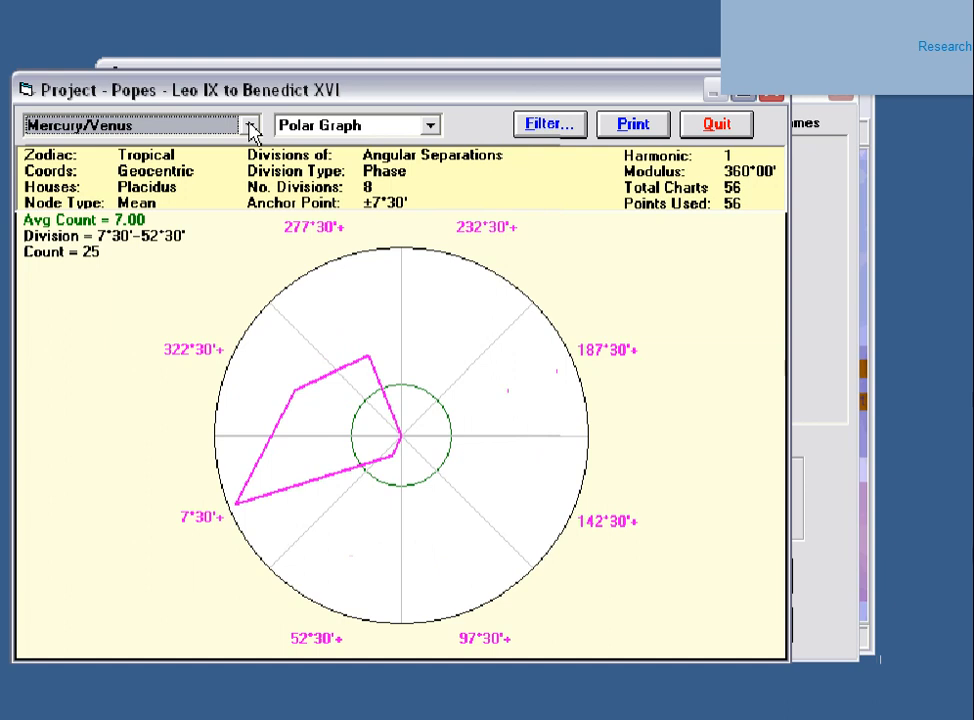
pyautogui.press('Down')
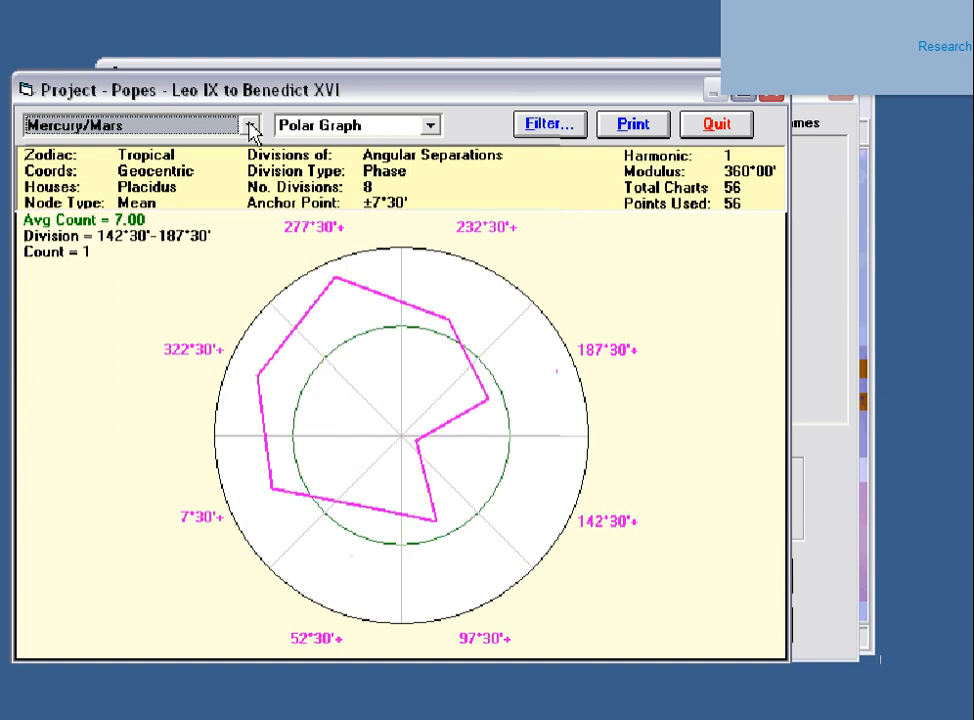
pyautogui.press('Down')
pyautogui.press('Down')
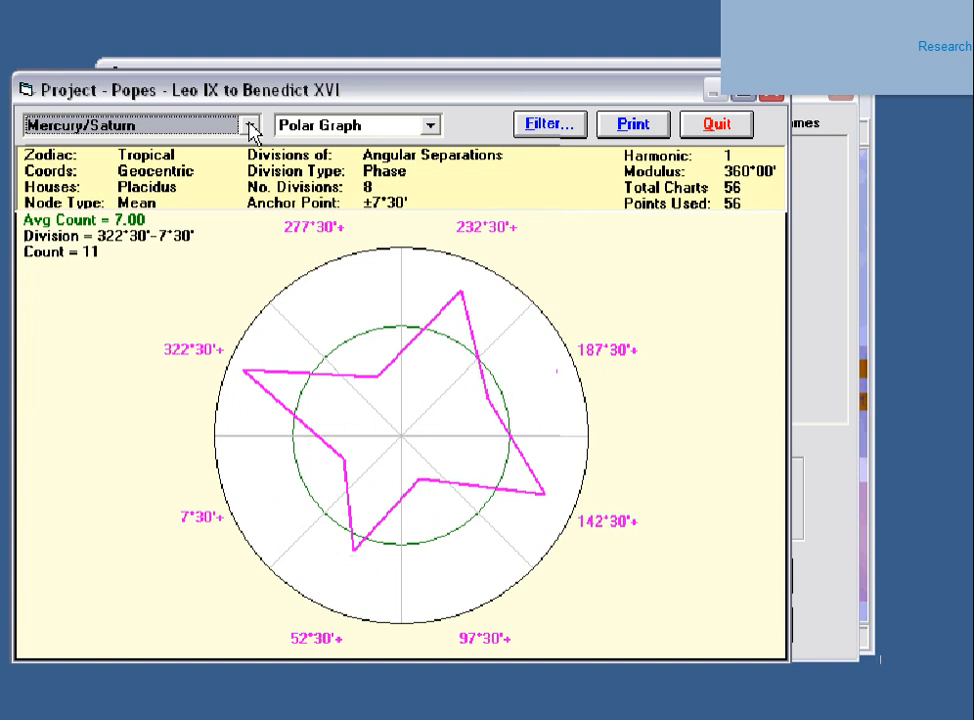
pyautogui.press('Down')
pyautogui.press('Down')
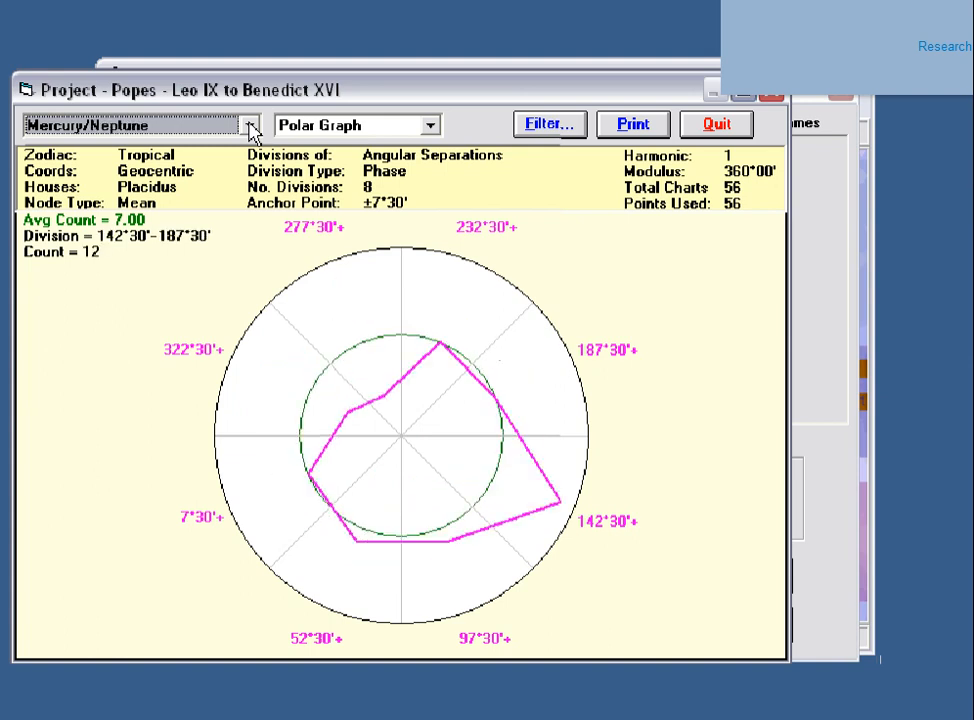
pyautogui.press('Down')
pyautogui.press('Down')
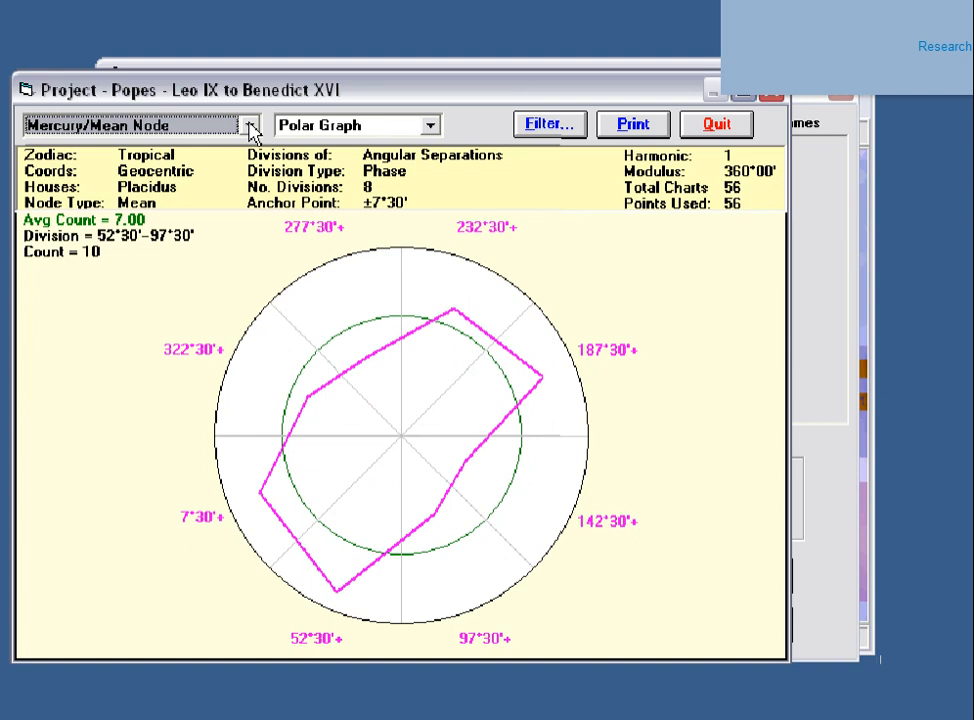
# - Show the 7°30'-anchored phase results as a tabulation and widen the results window to fit all columns
pyautogui.click(430, 125)
pyautogui.click(362, 181)
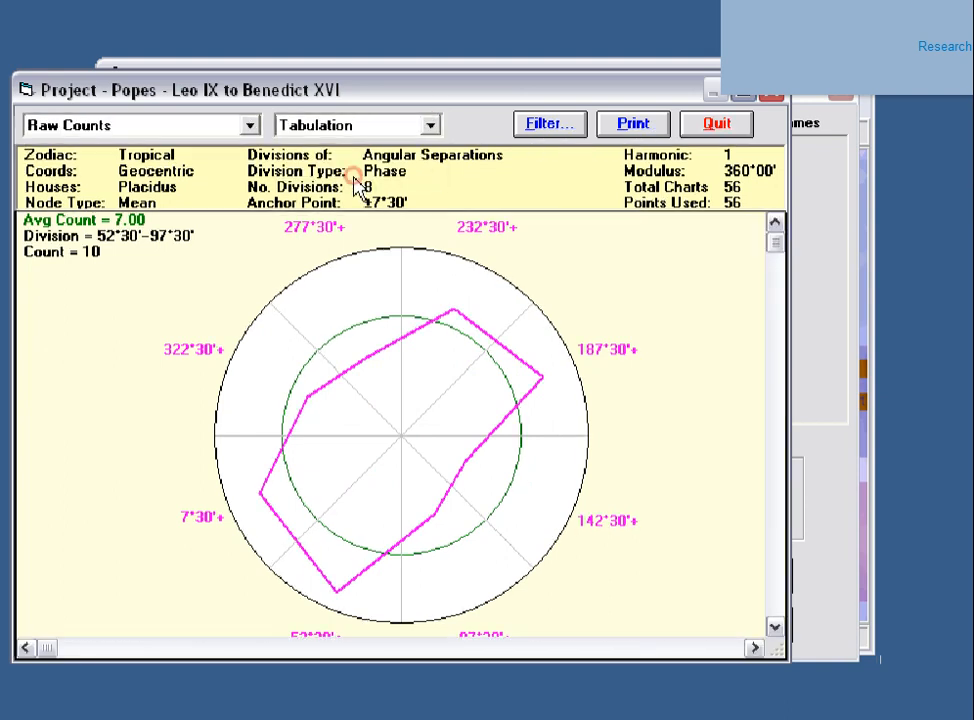
pyautogui.moveTo(789, 326); pyautogui.dragTo(872, 326)
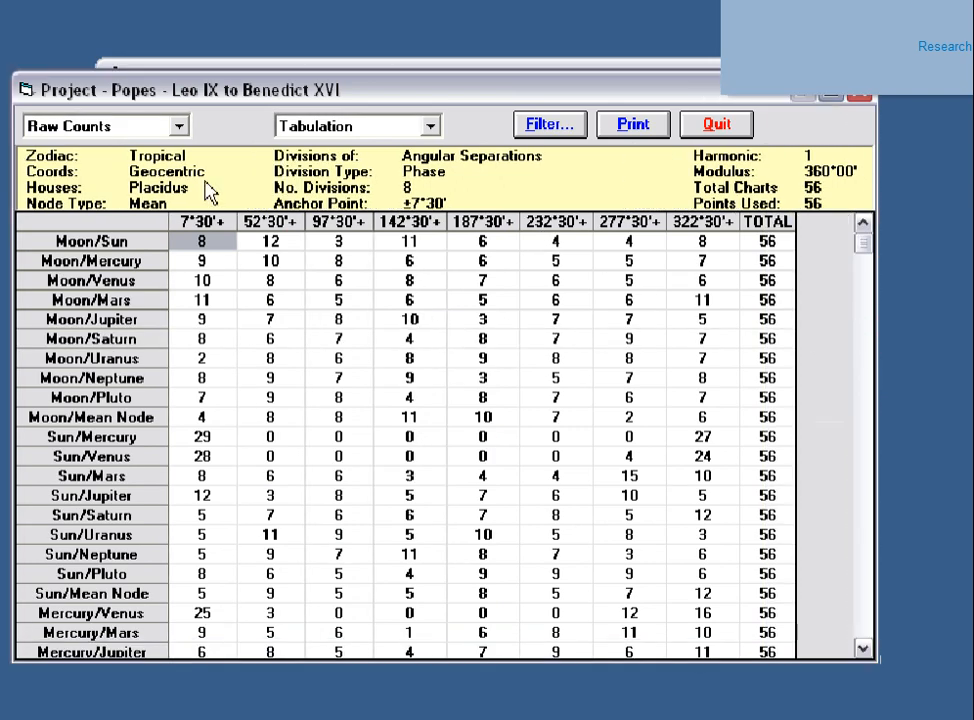
# - Display the phase tabulation as % of Total and examine the planet-pair rows before closing the results
pyautogui.click(178, 128)
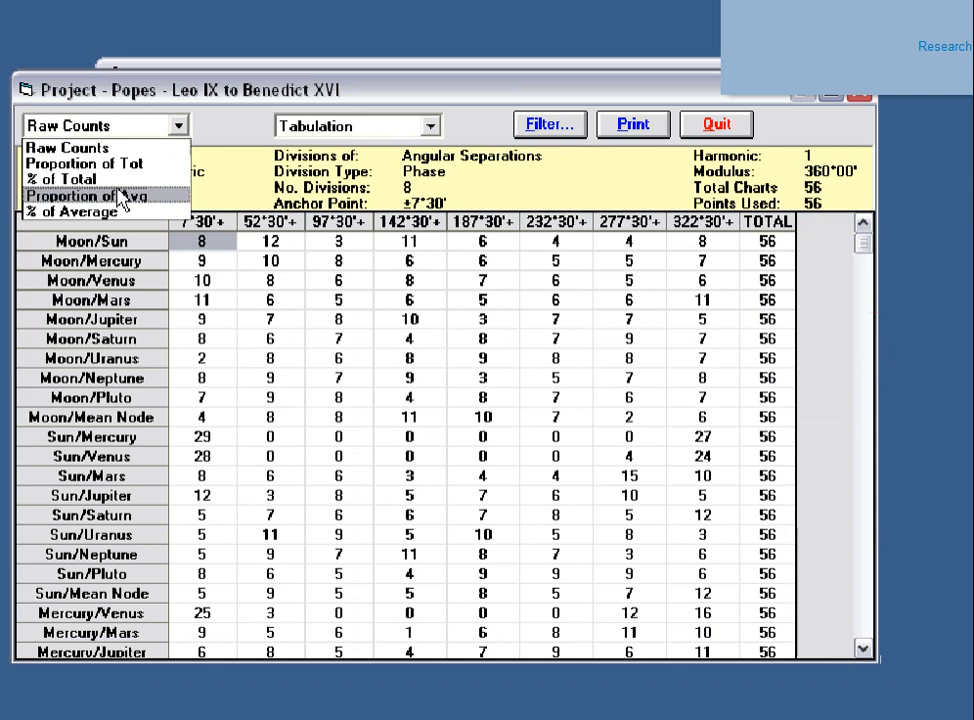
pyautogui.click(95, 179)
pyautogui.moveTo(526, 88); pyautogui.dragTo(552, 67)
pyautogui.moveTo(886, 222); pyautogui.dragTo(885, 296)
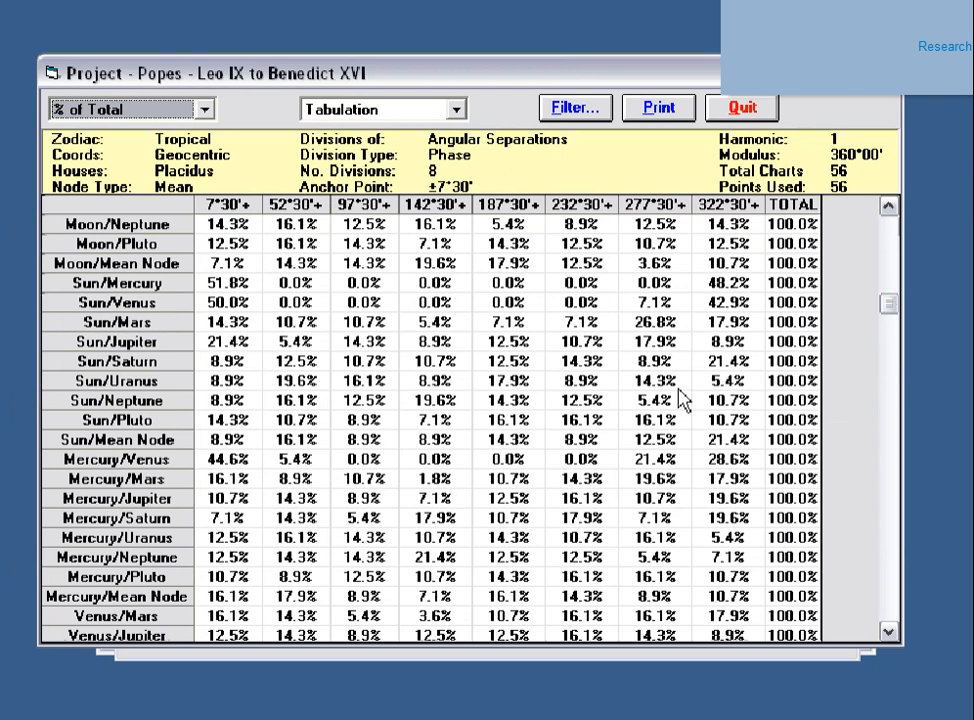
pyautogui.click(857, 439)
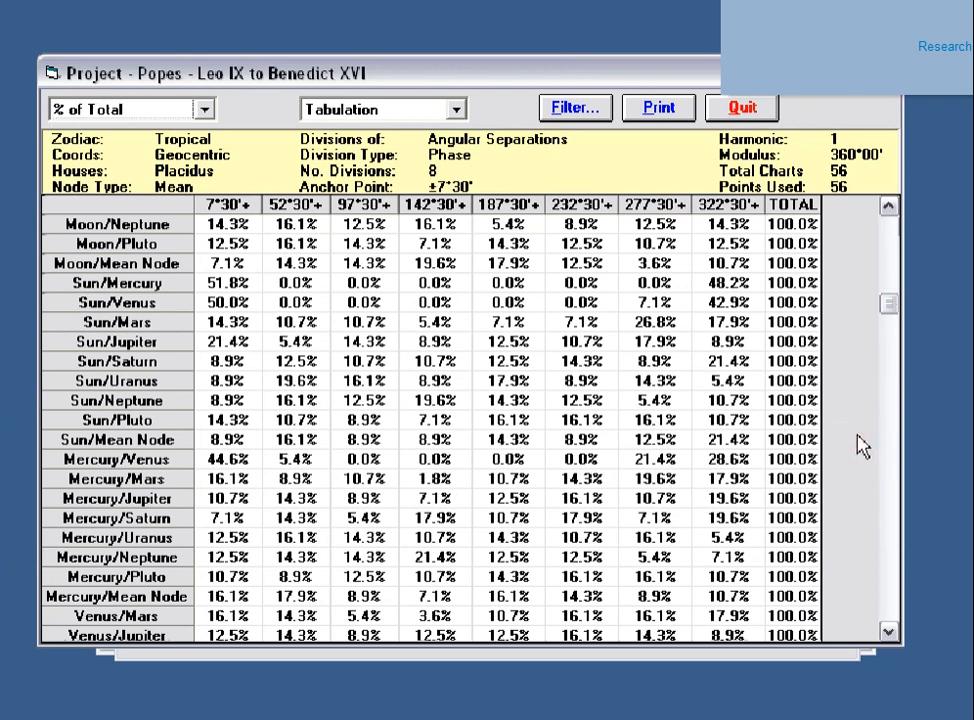
pyautogui.moveTo(889, 305); pyautogui.dragTo(900, 426)
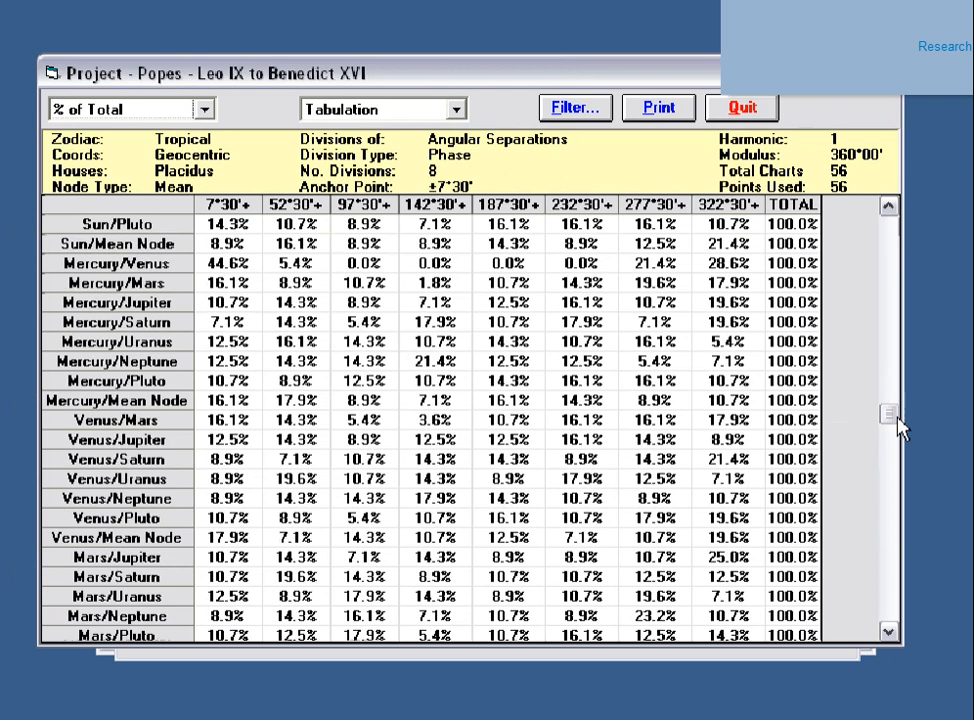
pyautogui.click(743, 110)
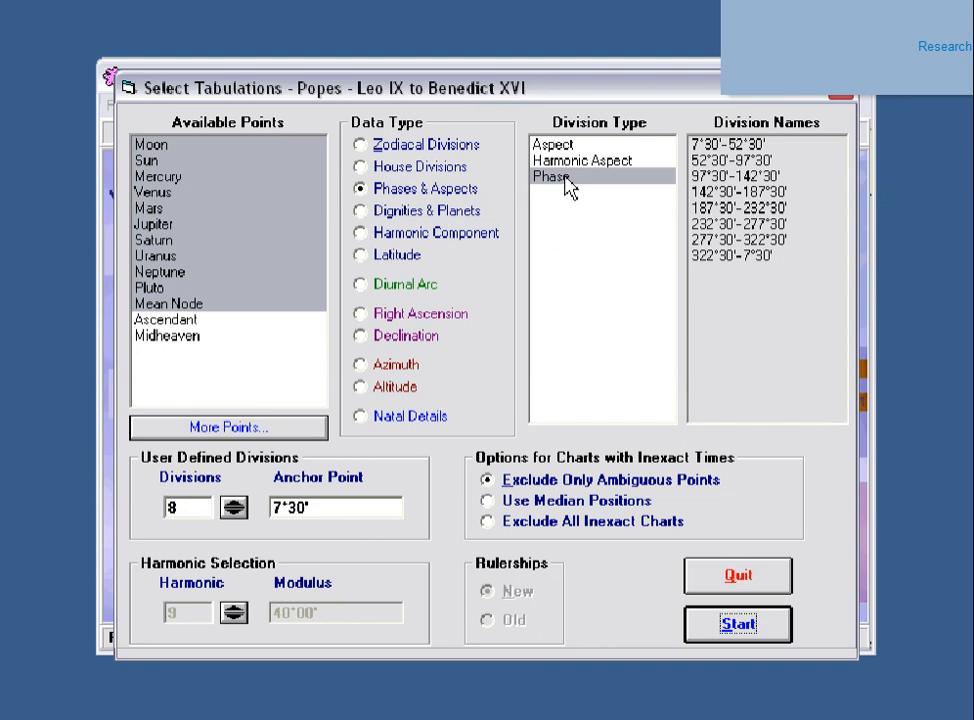
# - Run a Dignities & Planets tabulation for the Sun alone, using the Essential Dignity division type
pyautogui.click(398, 213)
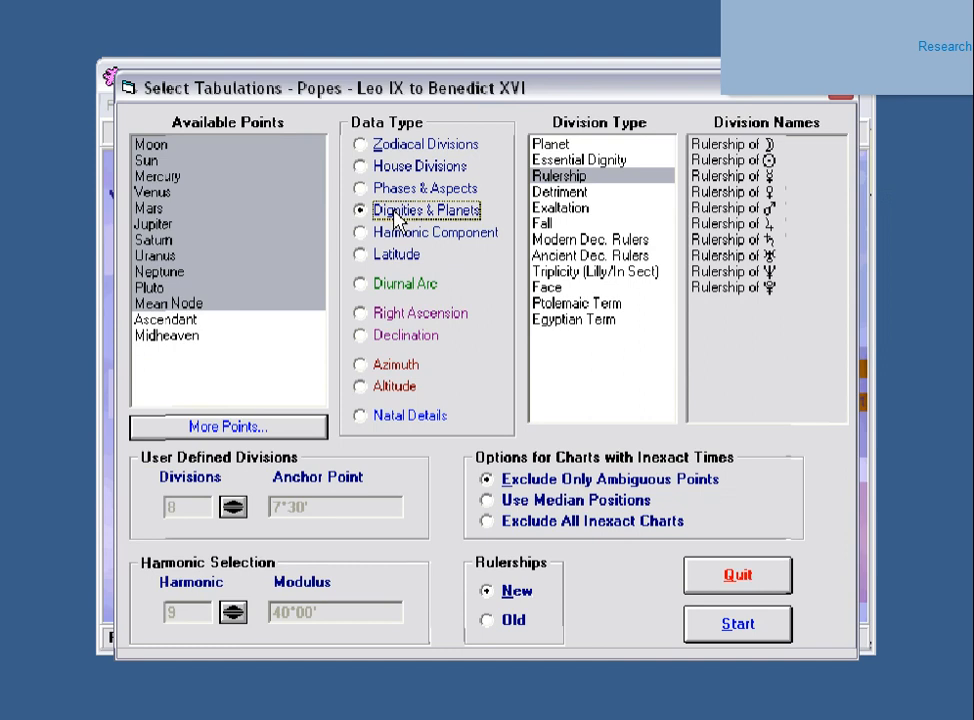
pyautogui.click(145, 161)
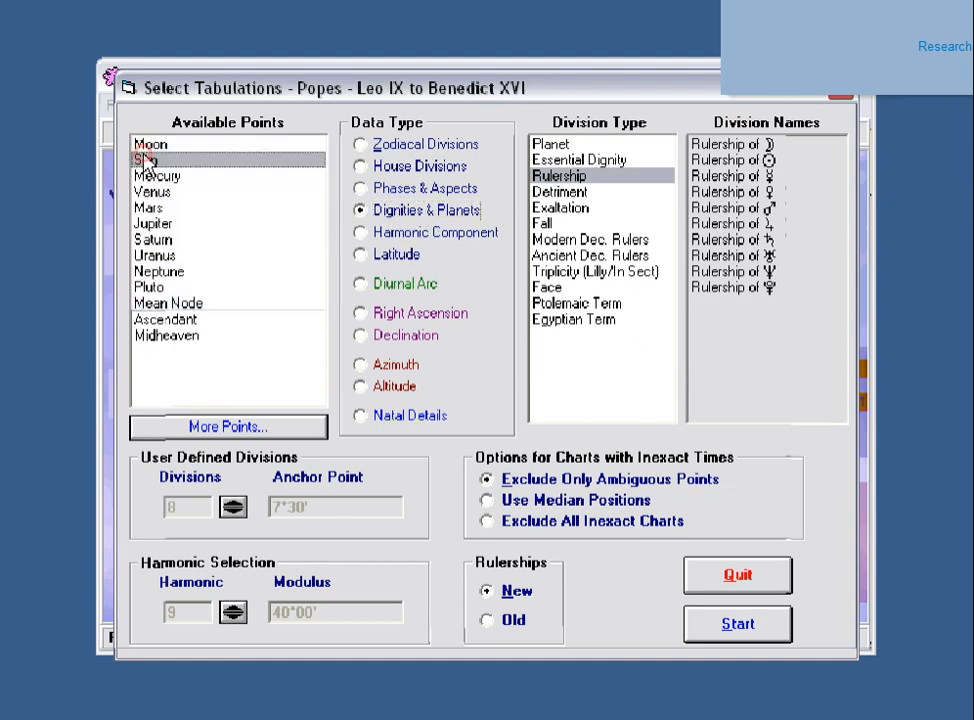
pyautogui.click(563, 147)
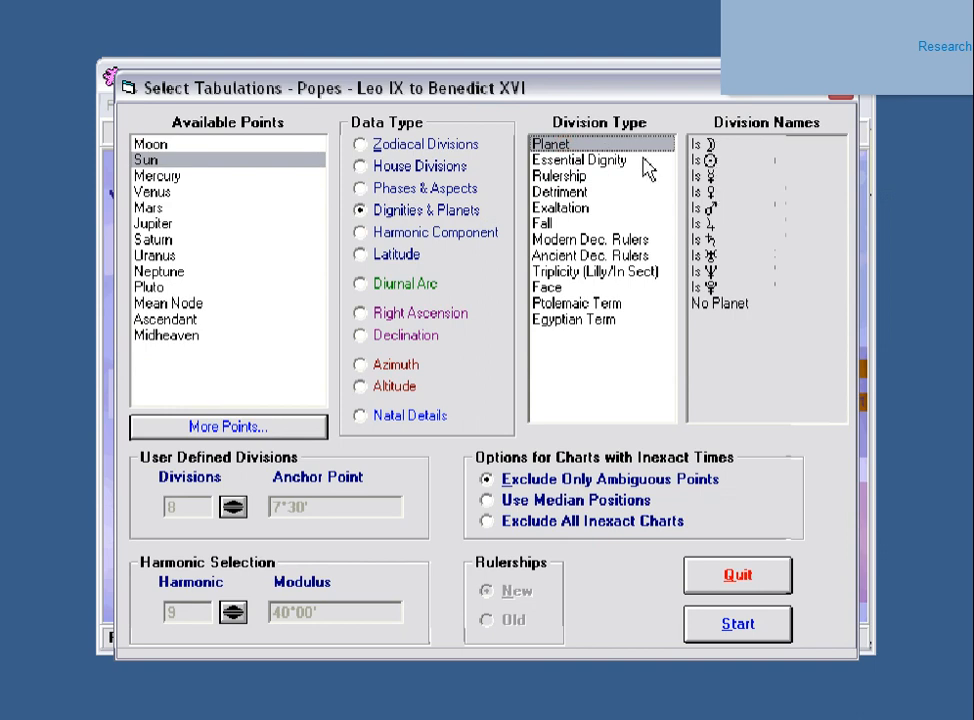
pyautogui.click(565, 161)
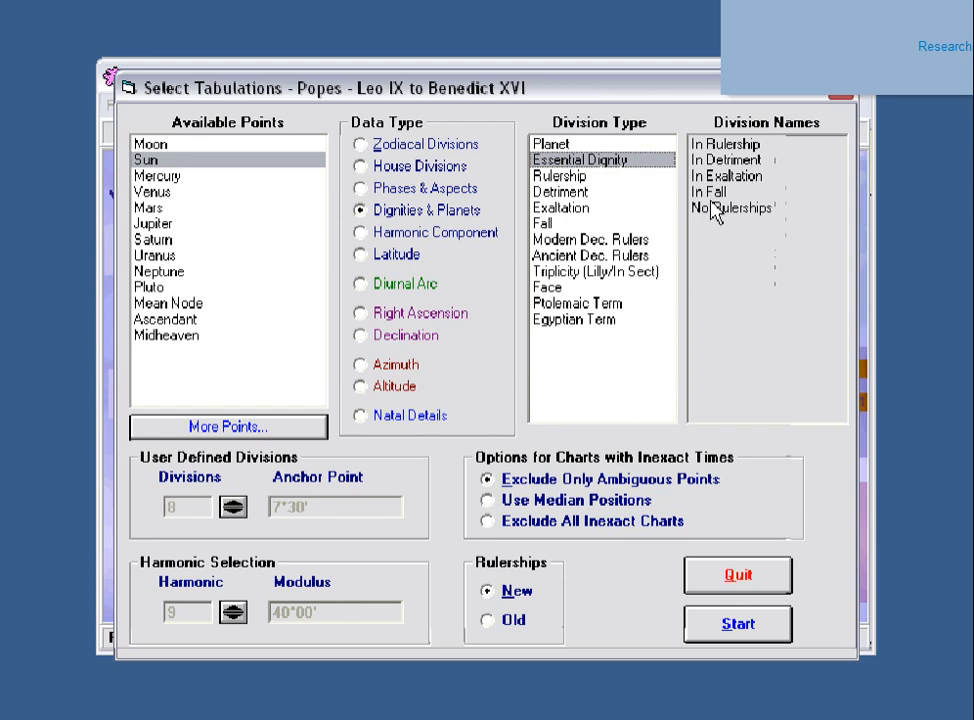
pyautogui.click(737, 632)
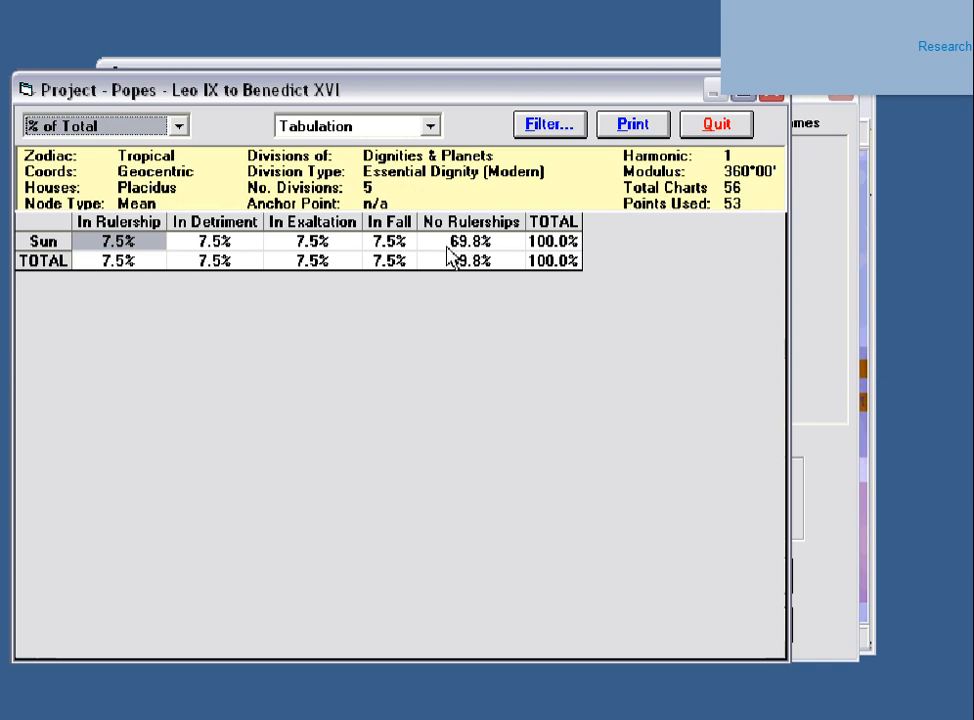
# - View the Sun's essential dignity results as Raw Counts and close them
pyautogui.click(178, 125)
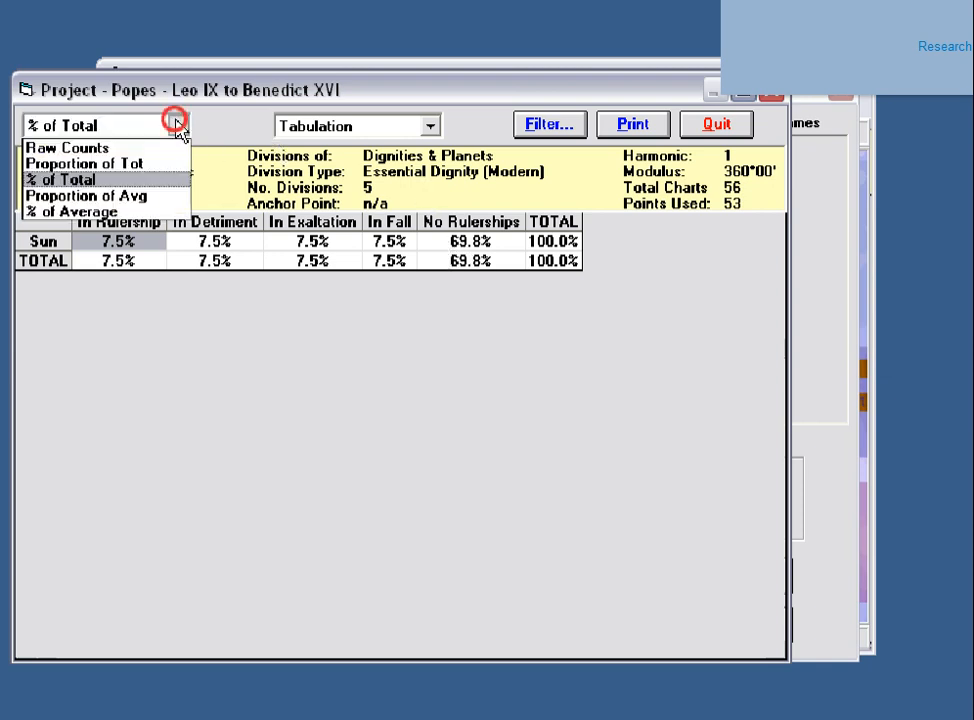
pyautogui.click(130, 147)
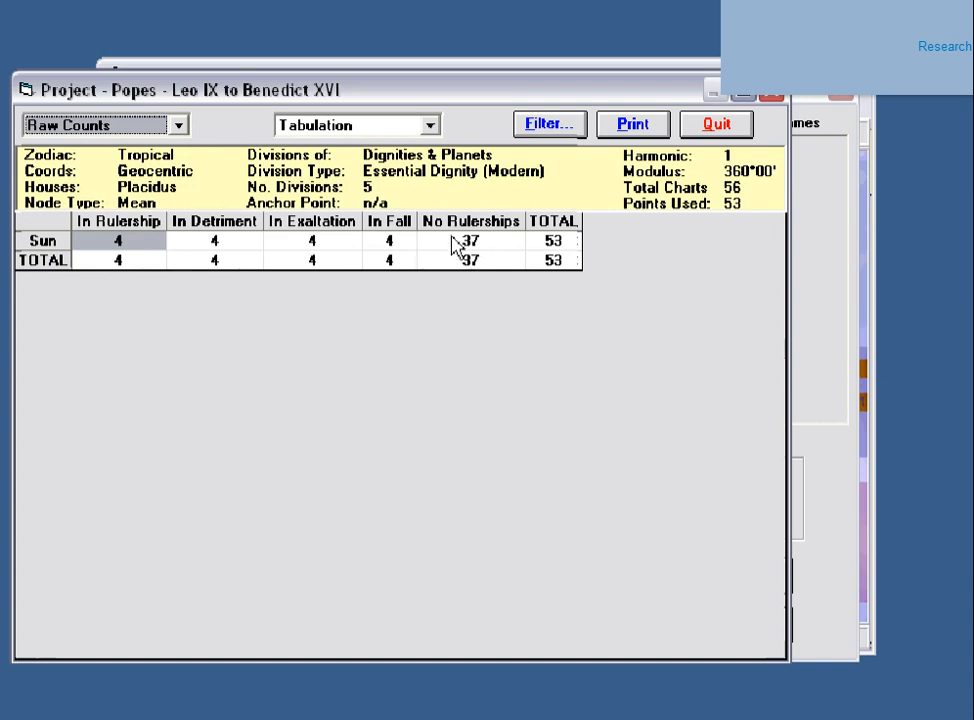
pyautogui.click(714, 124)
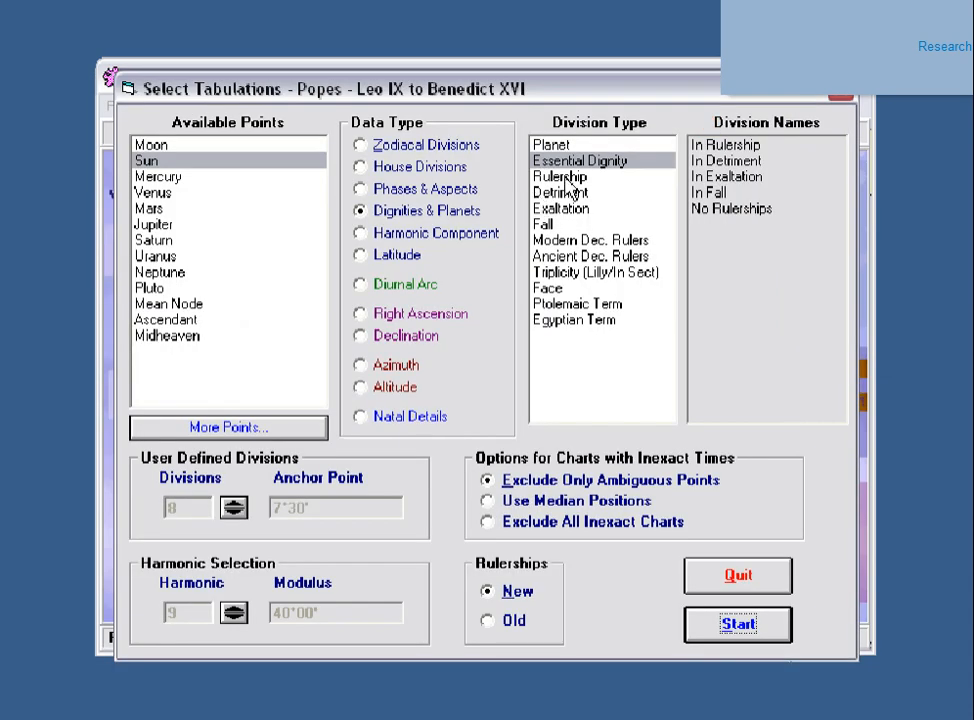
# - Run the Sun's tabulation by Rulership, using the Old rulerships
pyautogui.click(565, 176)
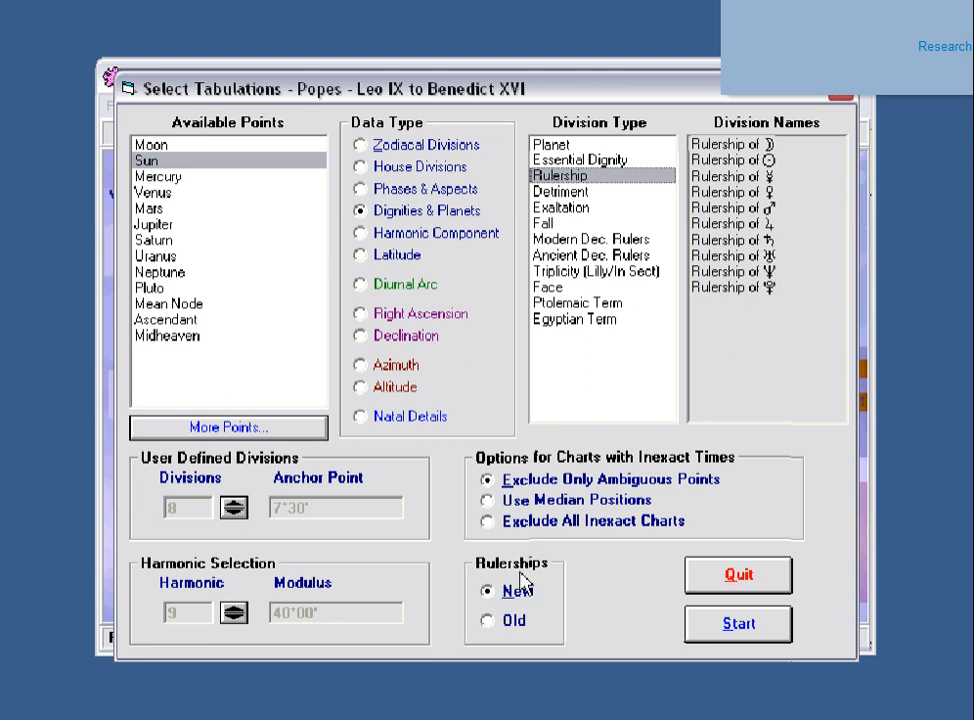
pyautogui.click(492, 622)
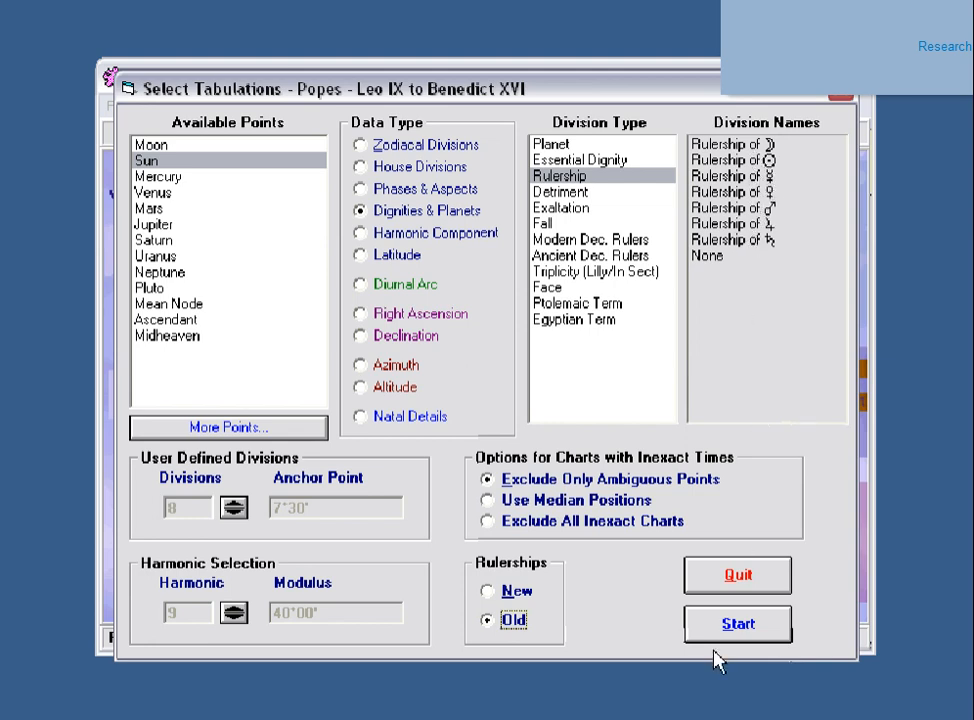
pyautogui.click(737, 625)
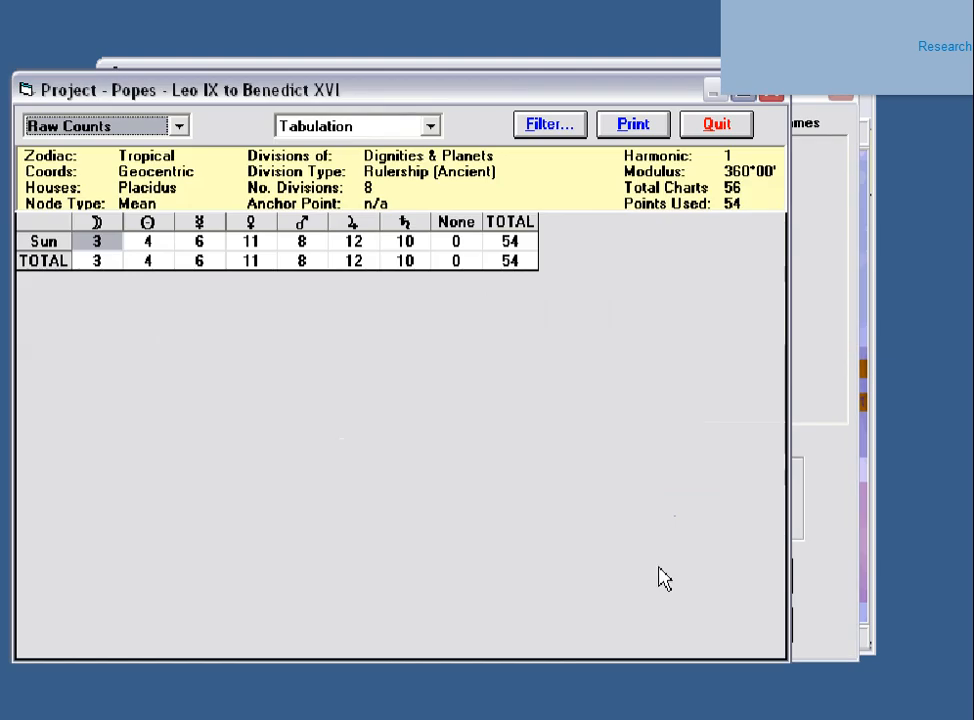
# - View the Sun's rulership results as a polar graph and inspect the Rulership of Saturn division, then close the results
pyautogui.click(431, 127)
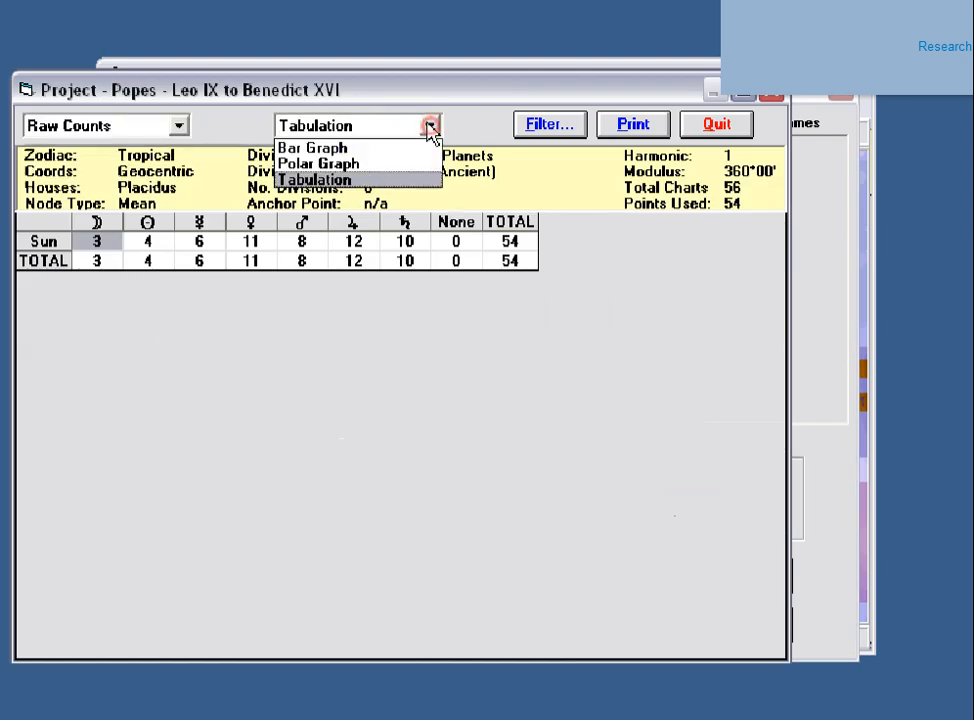
pyautogui.click(368, 164)
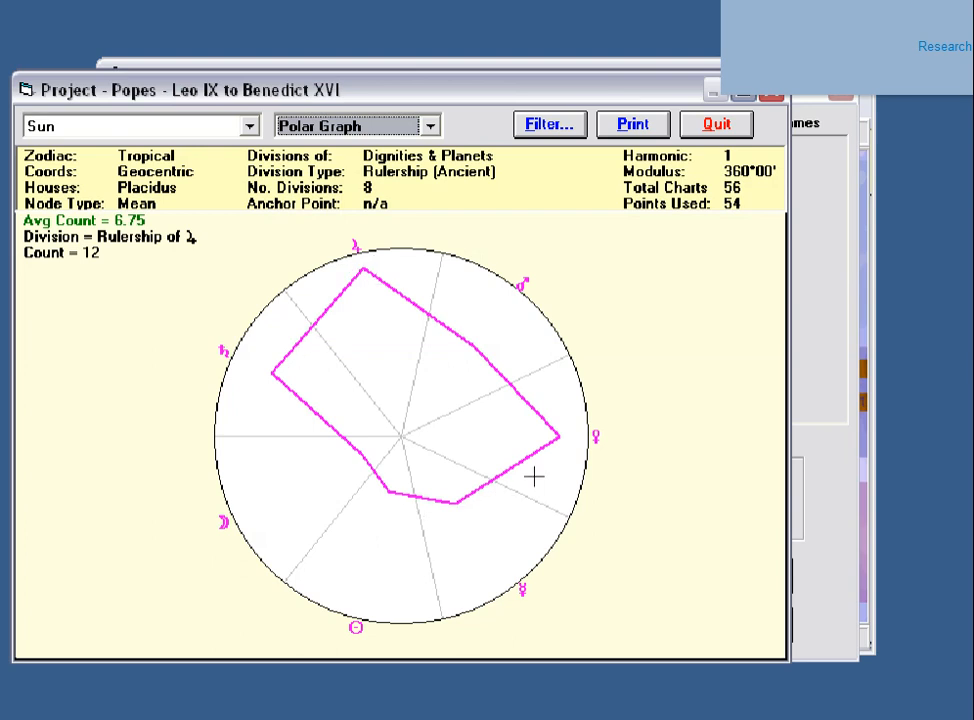
pyautogui.click(268, 369)
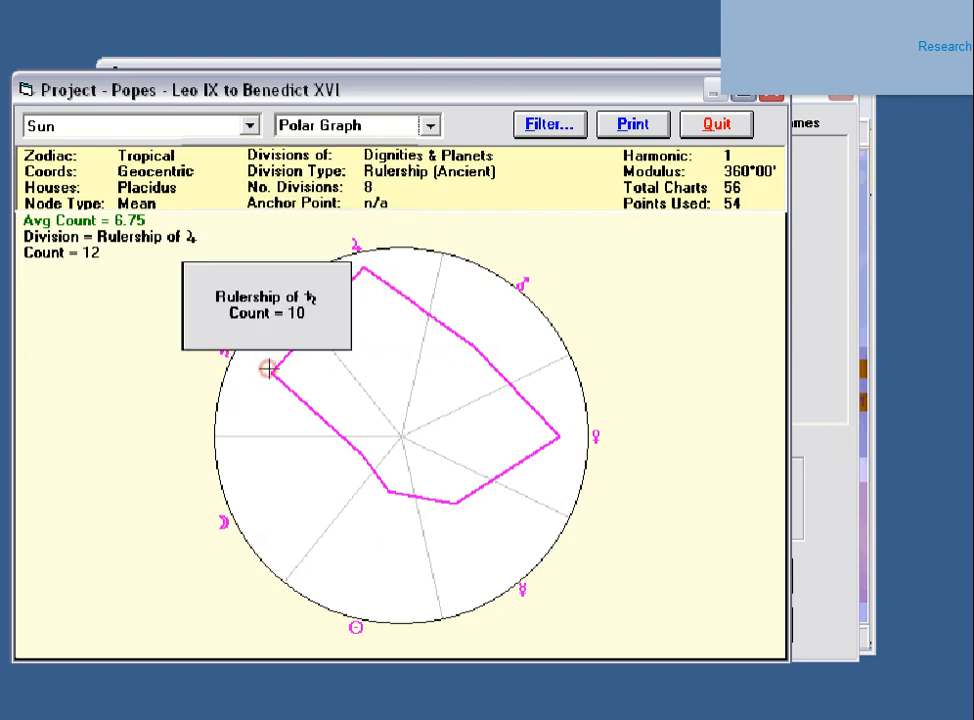
pyautogui.click(268, 369)
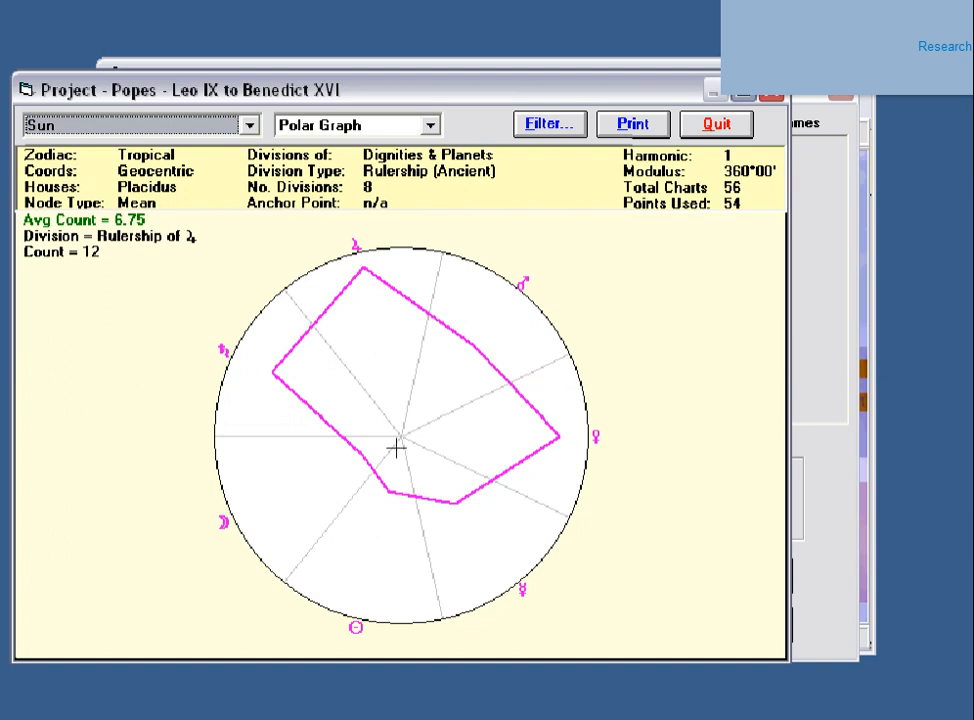
pyautogui.click(720, 130)
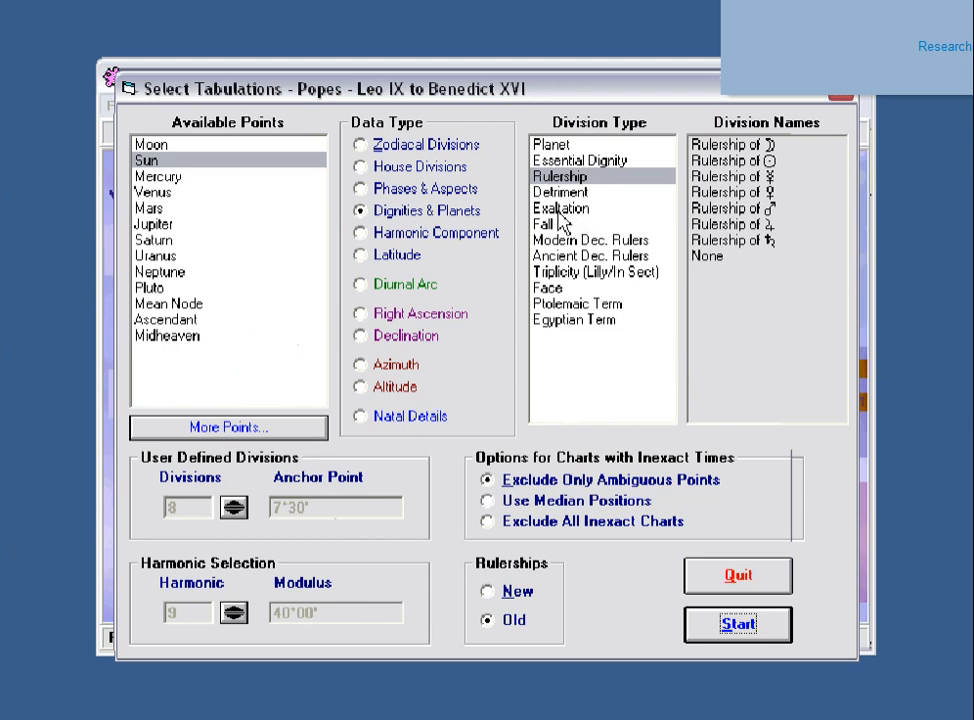
# - Review the division names of the Detriment, Exaltation, Fall, Modern Dec. Rulers and Ancient Dec. Rulers division types
pyautogui.click(558, 193)
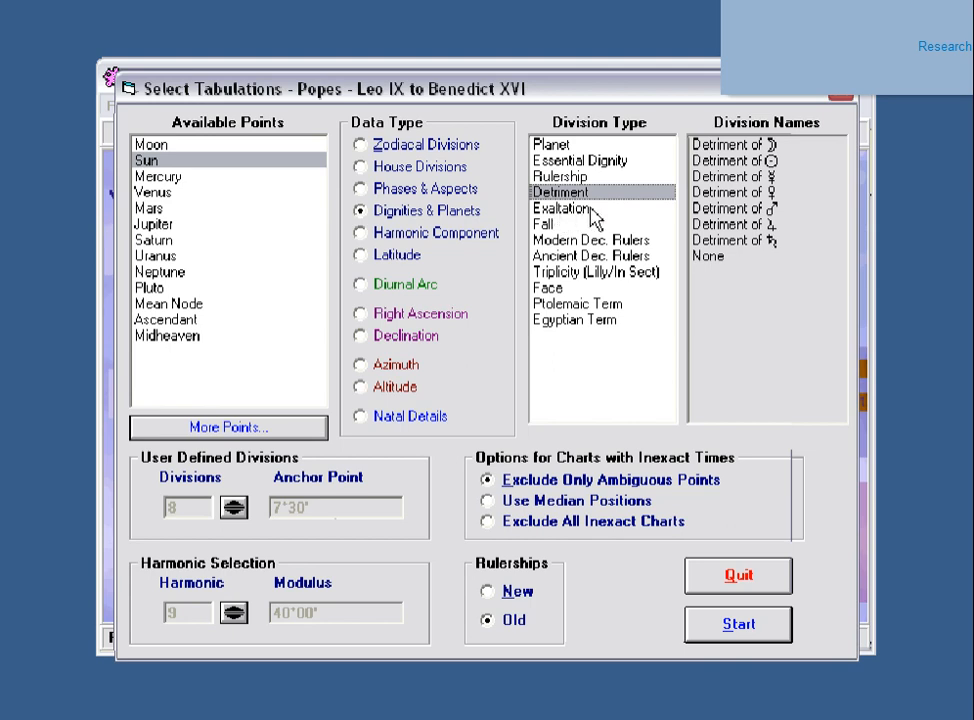
pyautogui.click(562, 210)
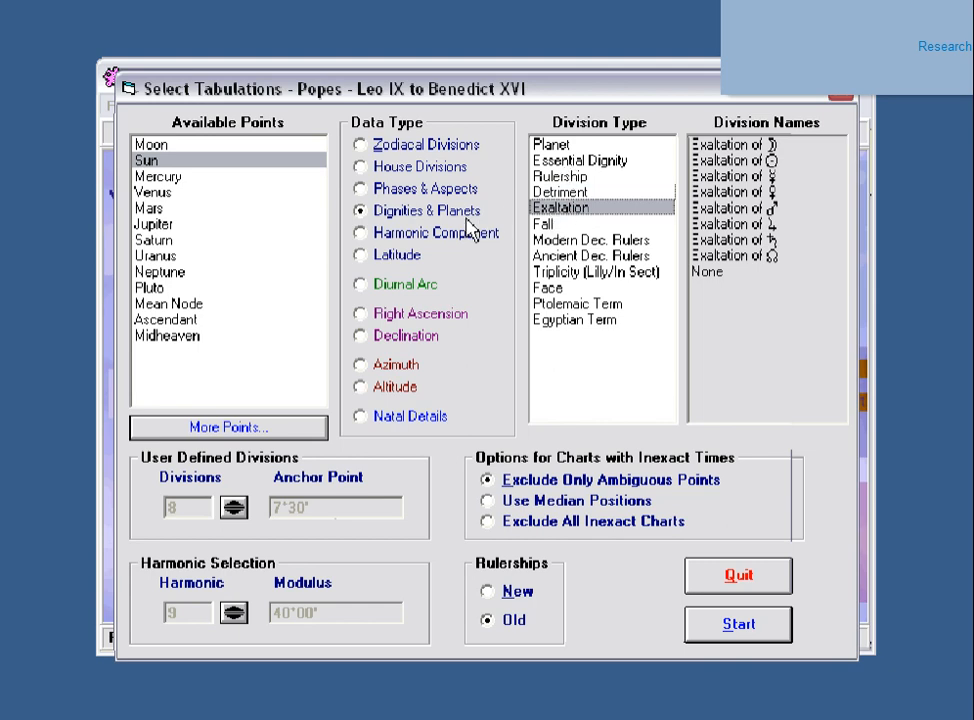
pyautogui.click(546, 223)
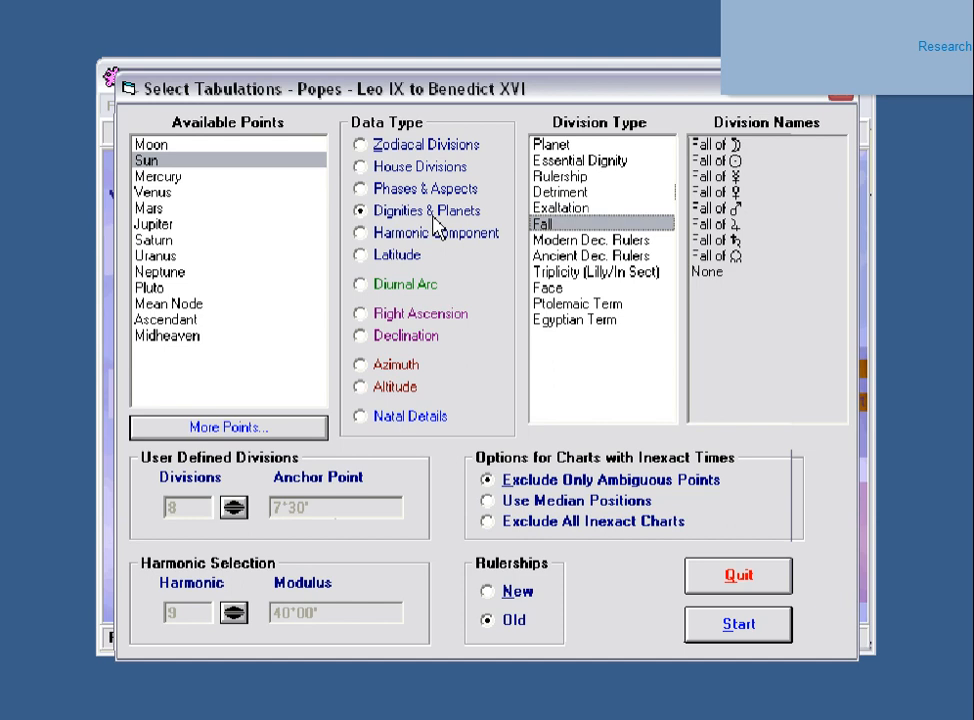
pyautogui.click(552, 240)
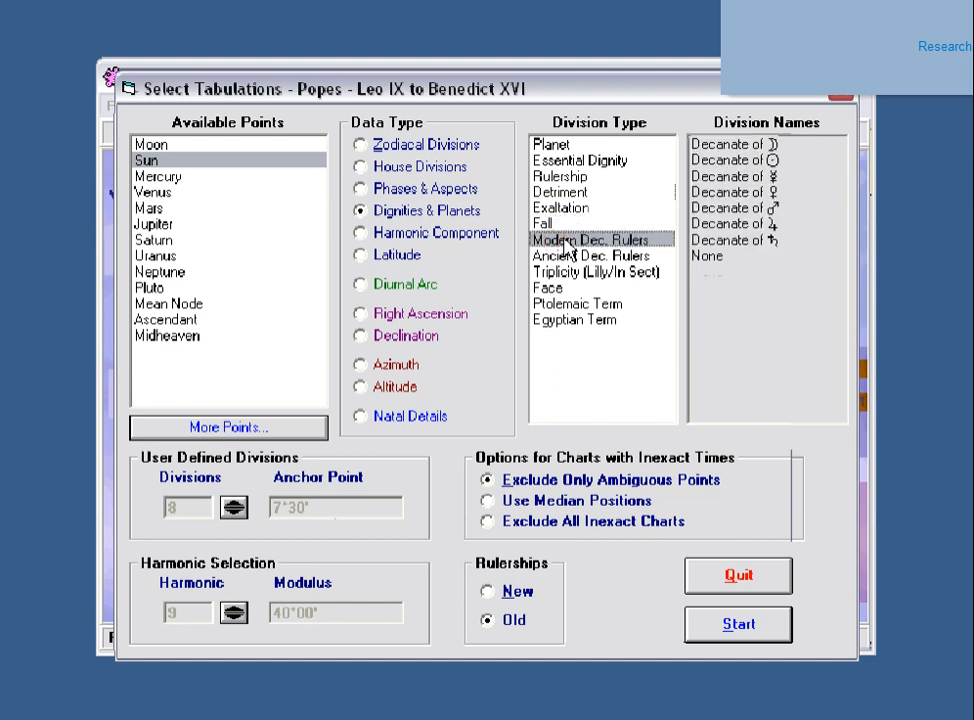
pyautogui.click(568, 257)
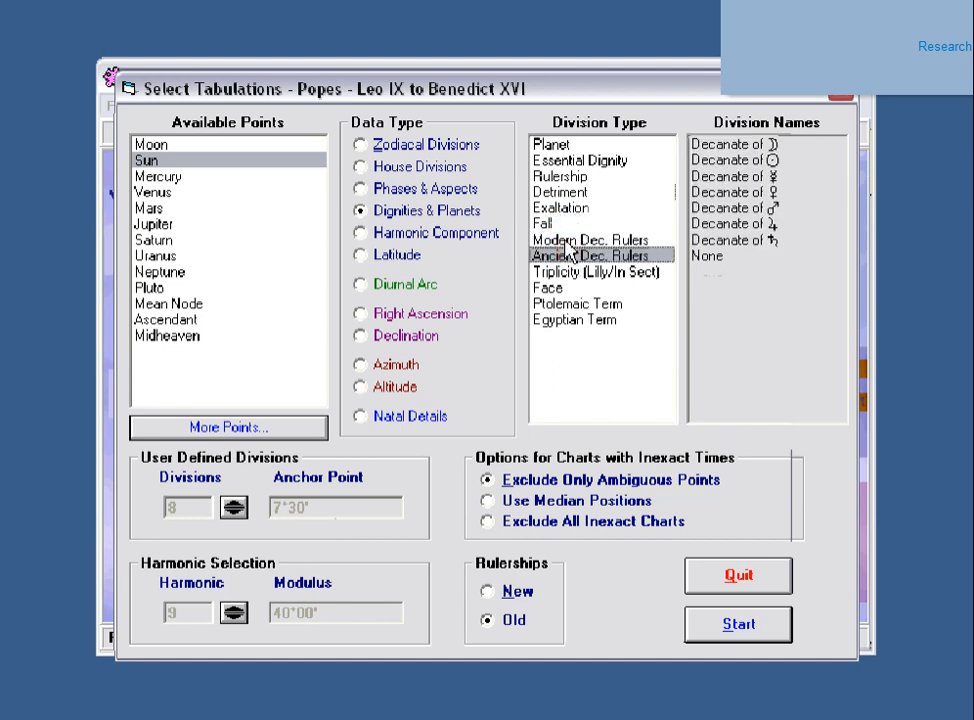
pyautogui.click(565, 241)
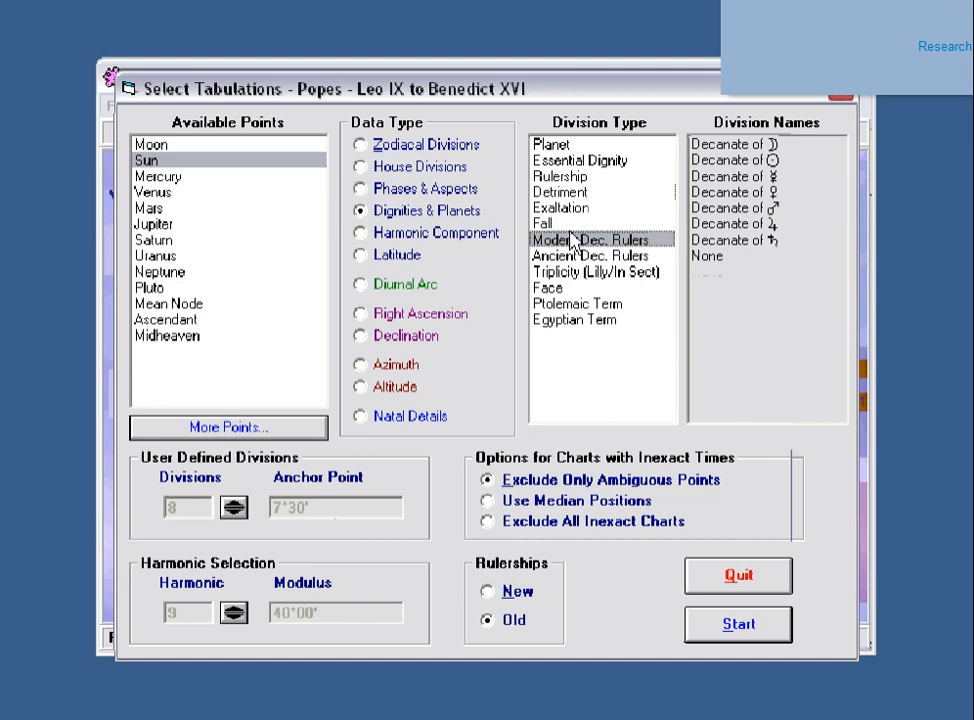
# - Run the Sun's tabulation by Ancient Dec. Rulers and inspect the Decanate of Mercury division in the polar graph
pyautogui.click(572, 256)
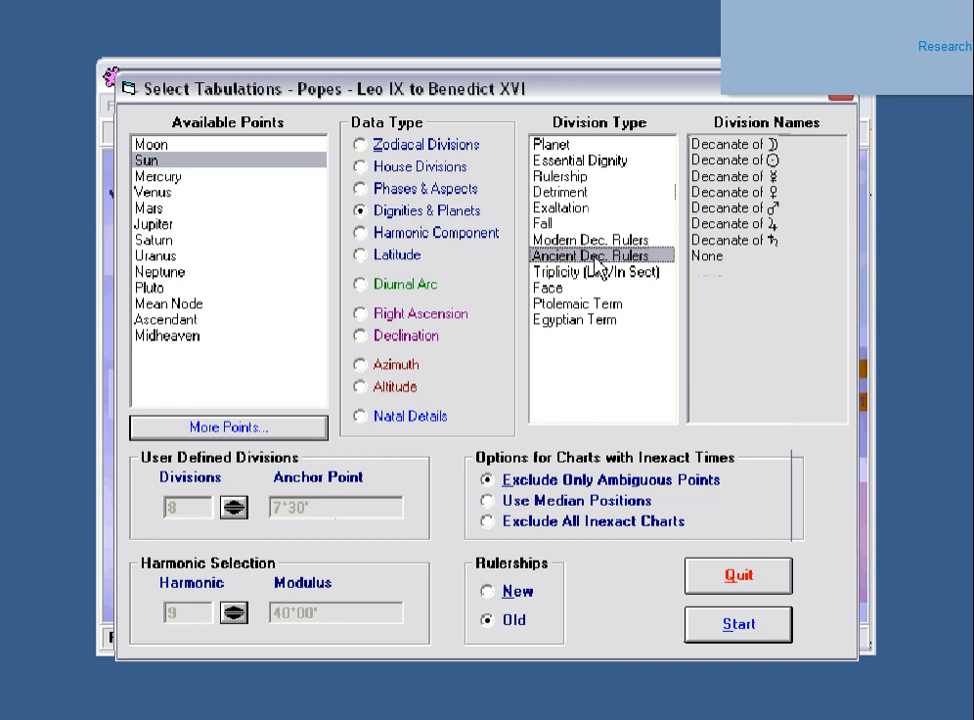
pyautogui.click(752, 632)
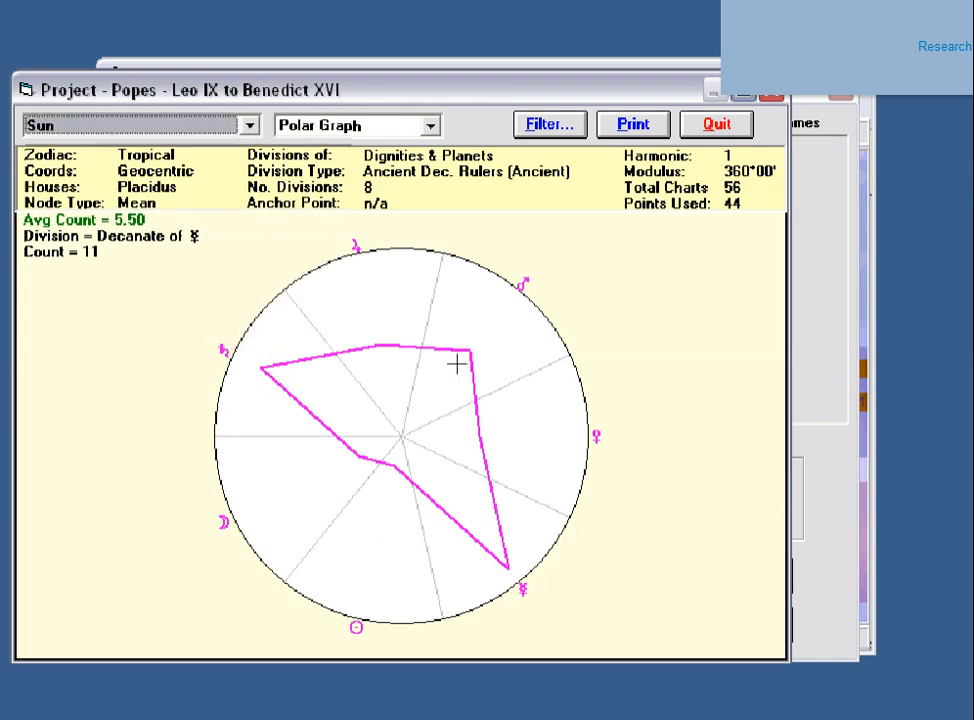
pyautogui.click(501, 563)
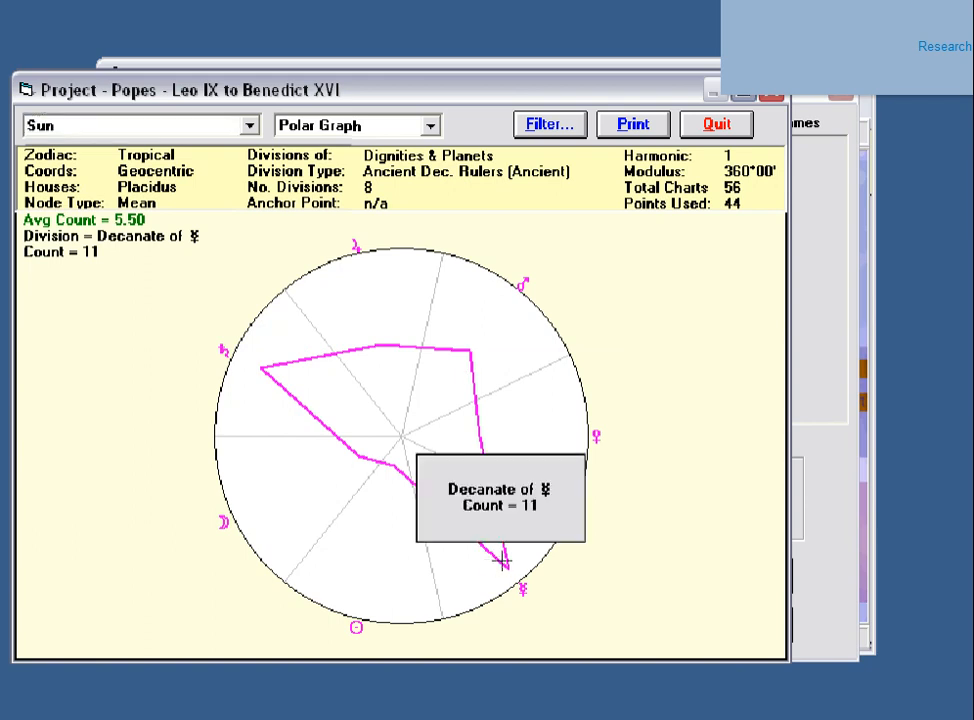
pyautogui.click(502, 561)
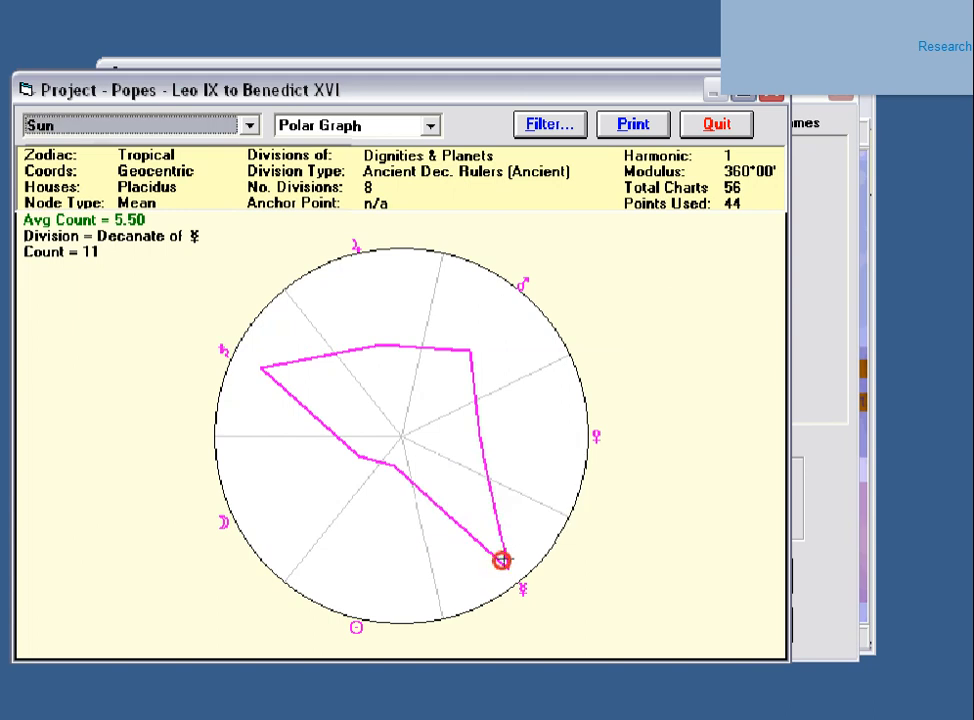
pyautogui.click(718, 128)
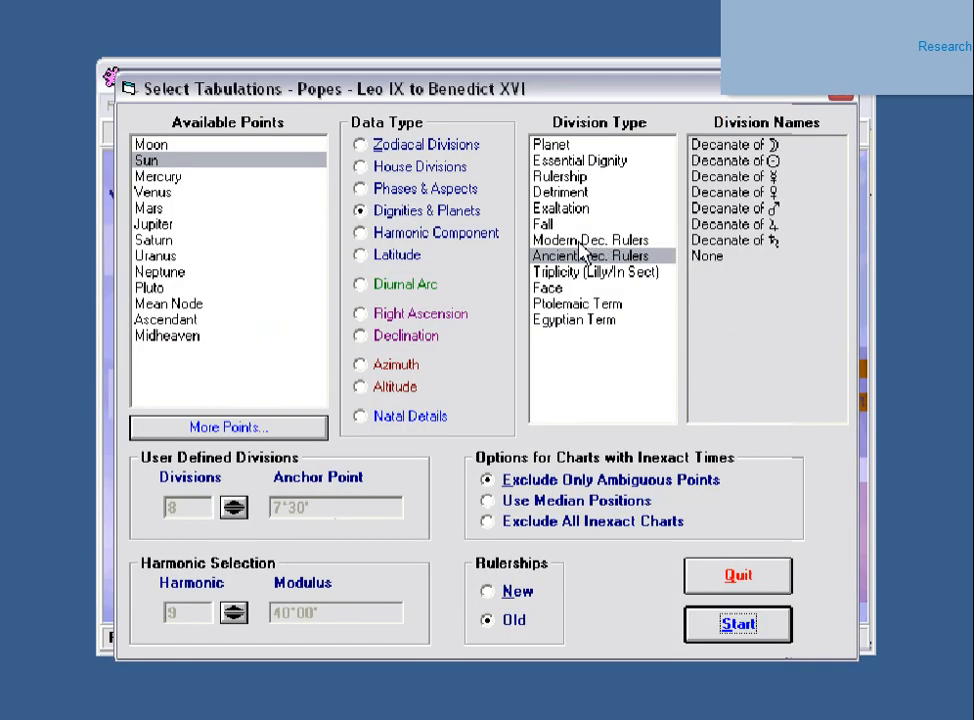
# - Review the division names of the Triplicity (Lilly/In Sect), Face, Ptolemaic Term and Egyptian Term division types
pyautogui.click(556, 272)
pyautogui.click(548, 288)
pyautogui.click(551, 304)
pyautogui.click(552, 320)
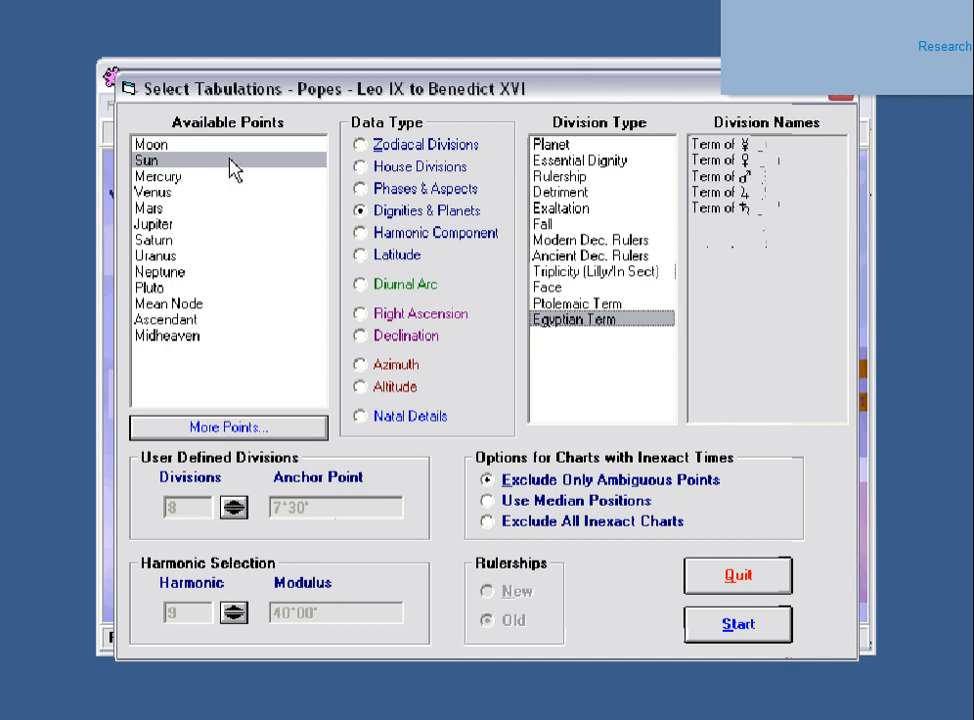
# - Select the Harmonic Component data type, leave the tabulation setup, and look up the help topic "Harmonic Component - a Brief Tutorial"
pyautogui.click(362, 233)
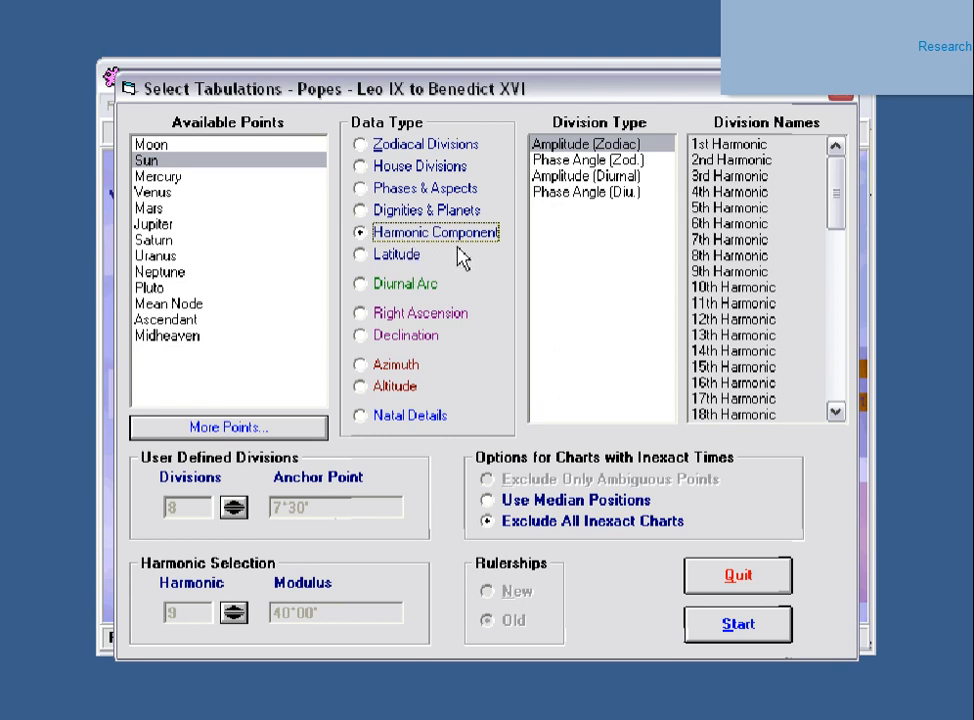
pyautogui.click(740, 577)
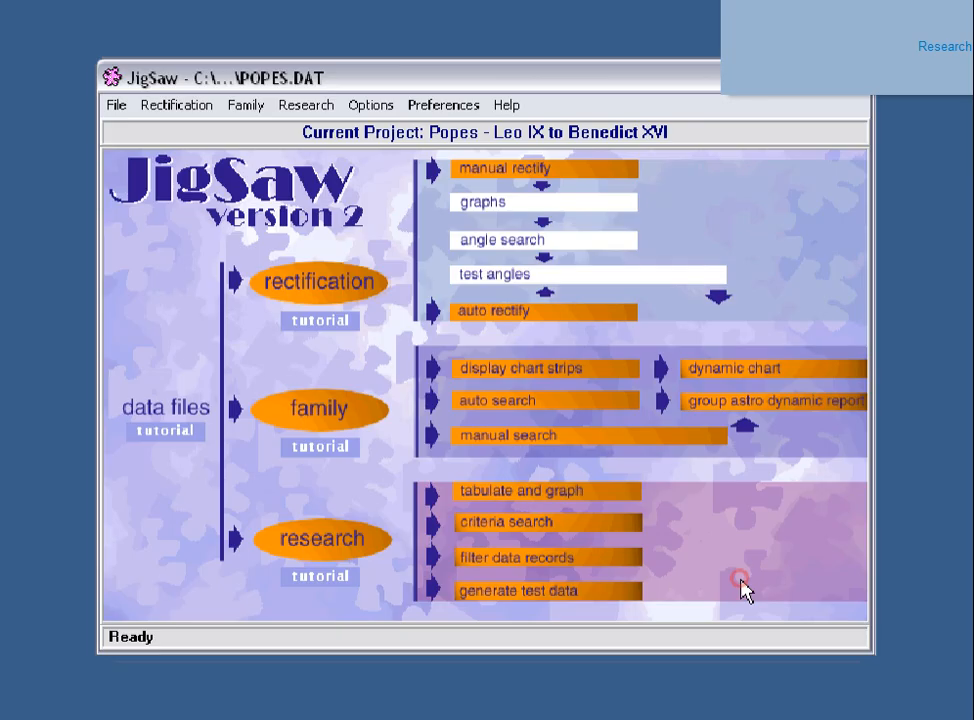
pyautogui.click(507, 108)
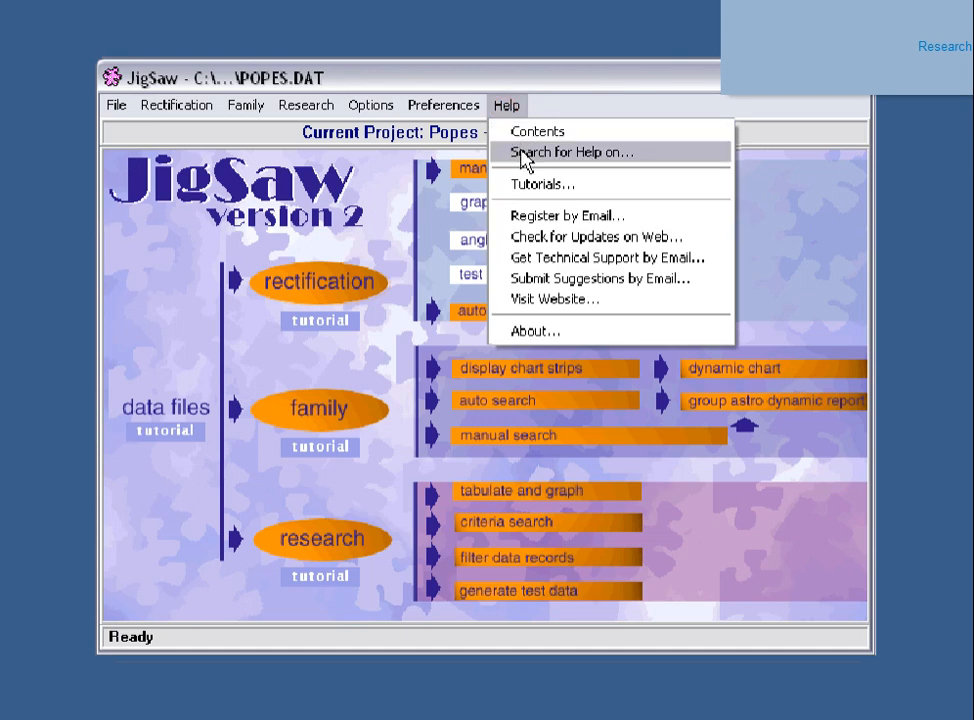
pyautogui.click(524, 159)
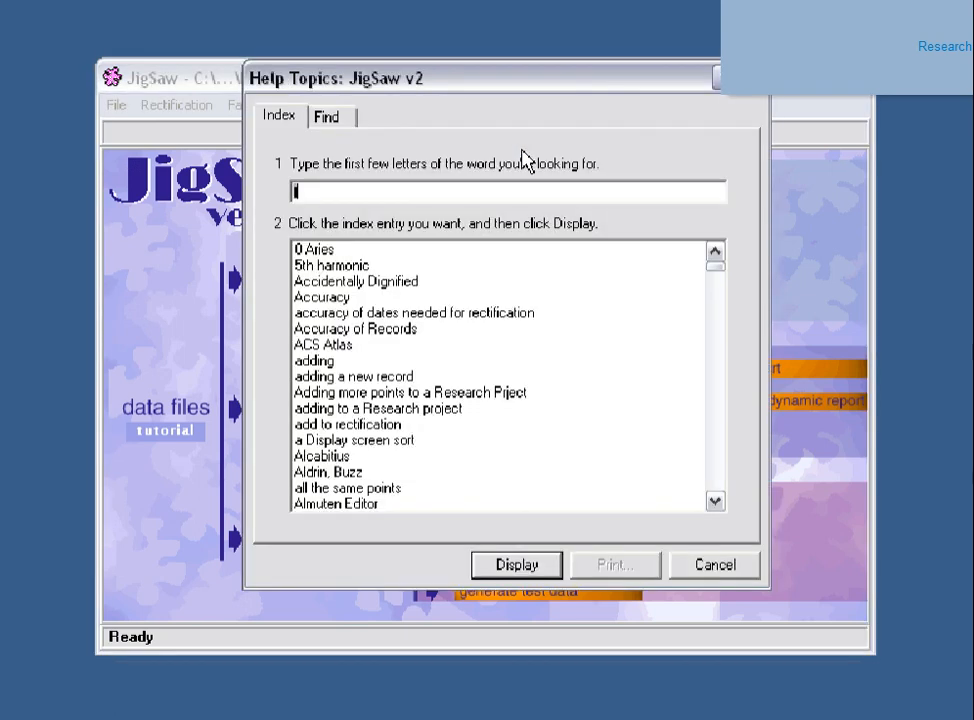
pyautogui.write('harmonic components')
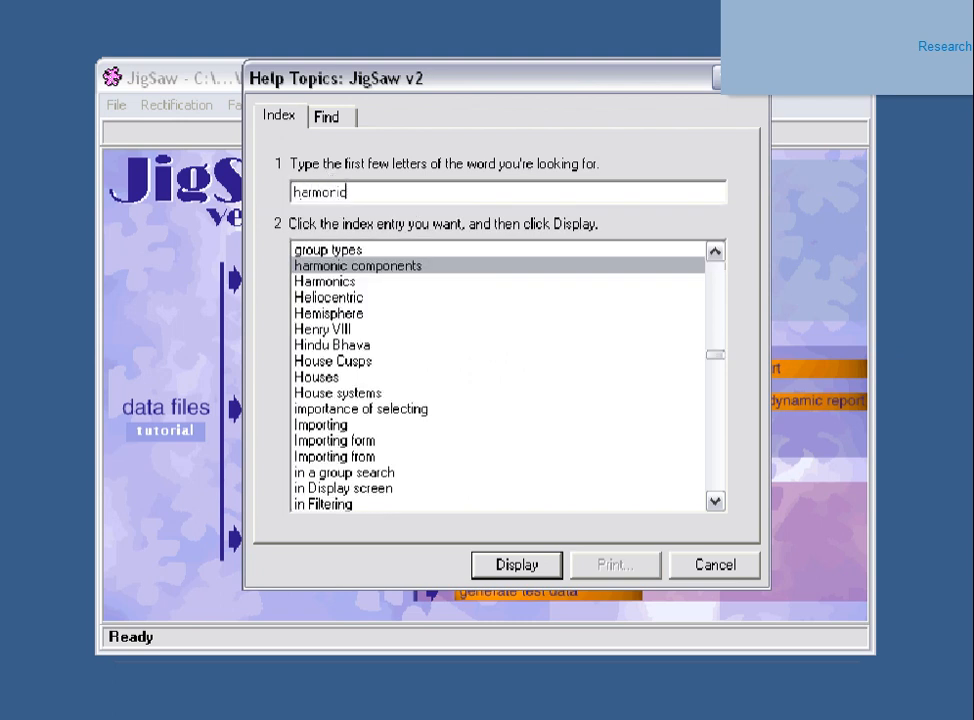
pyautogui.click(378, 266)
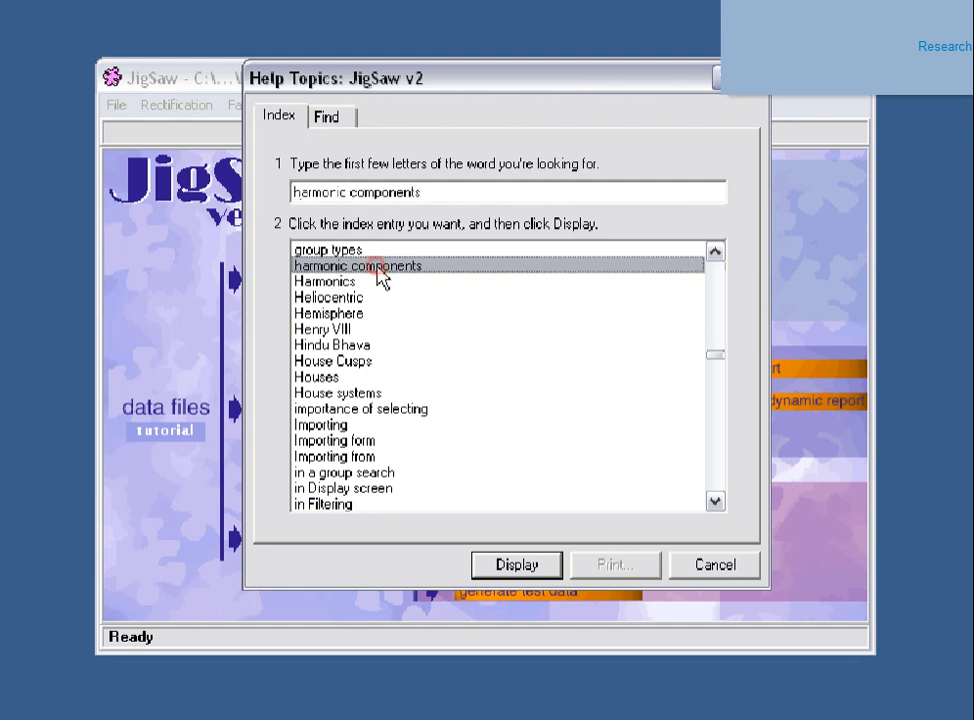
pyautogui.click(516, 567)
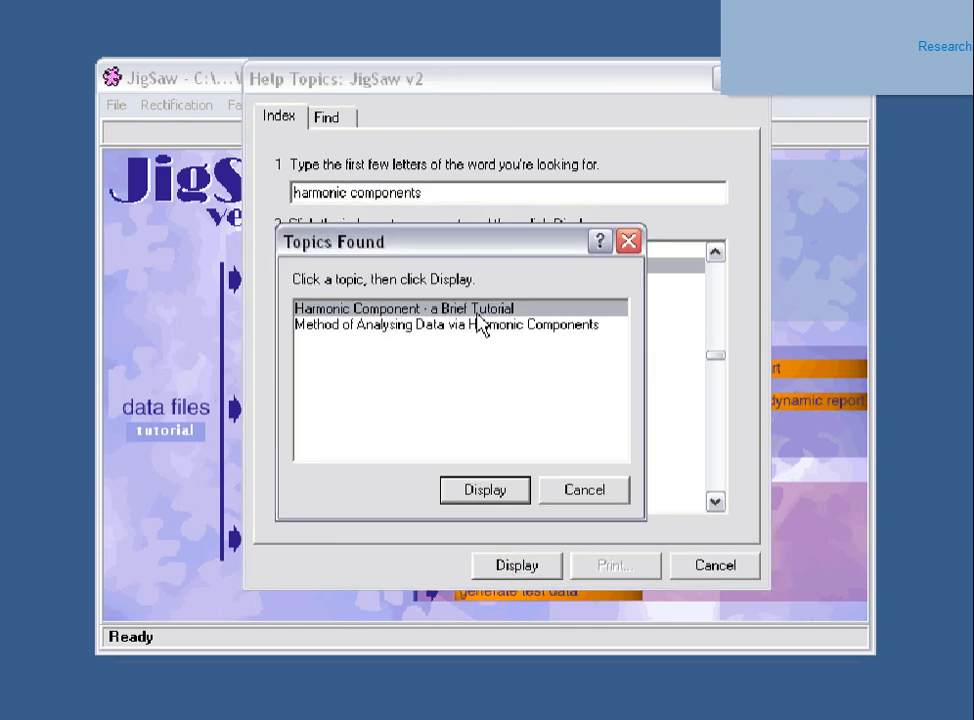
pyautogui.click(485, 492)
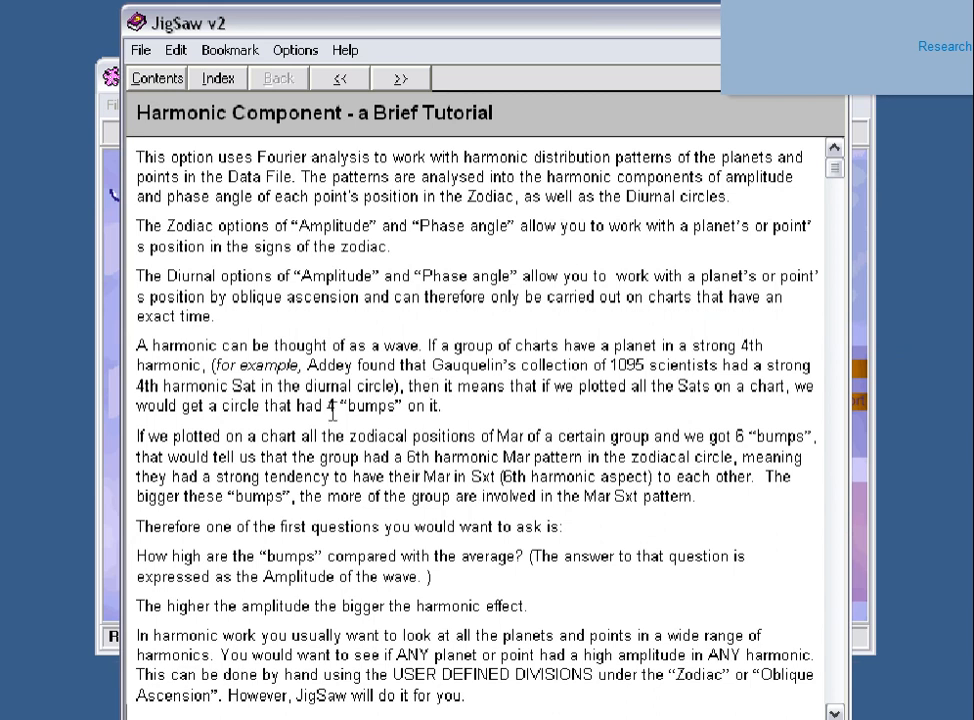
# - Read the harmonic component tutorial and its linked topic "Method of Analysing Data via Harmonic Components", and close the help
pyautogui.moveTo(835, 167); pyautogui.dragTo(838, 336)
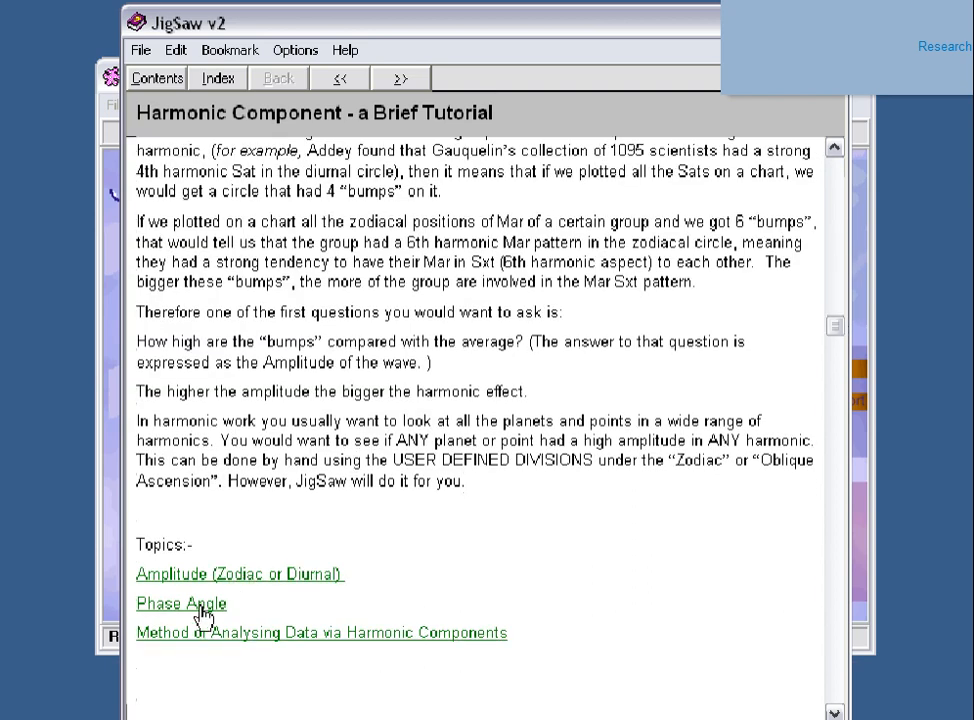
pyautogui.click(215, 645)
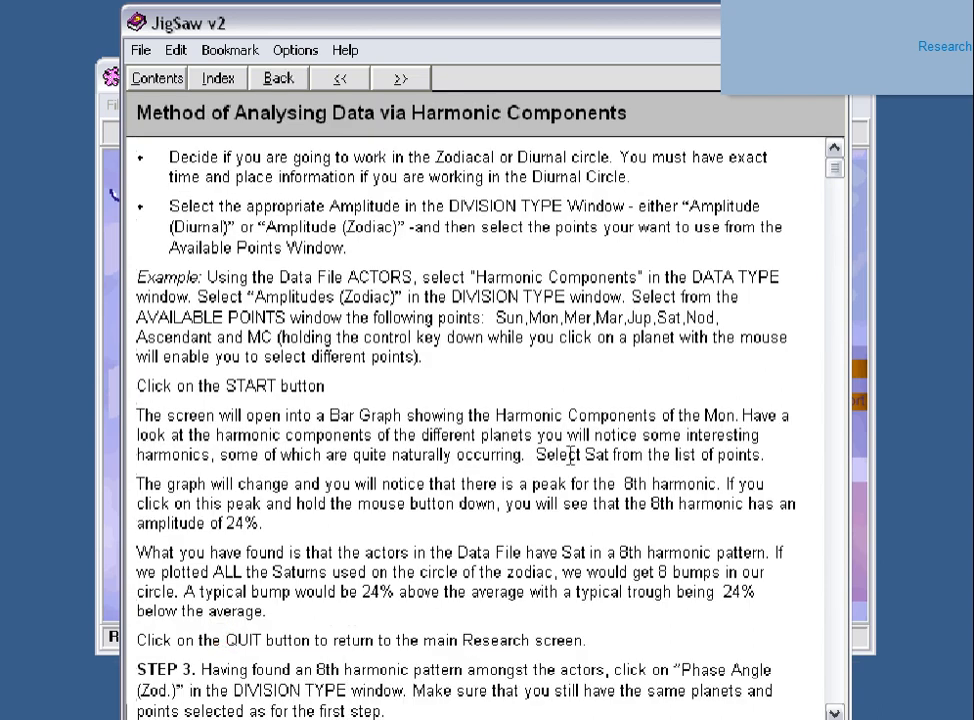
pyautogui.moveTo(838, 167); pyautogui.dragTo(839, 305)
pyautogui.moveTo(837, 214); pyautogui.dragTo(838, 473)
pyautogui.click(836, 712)
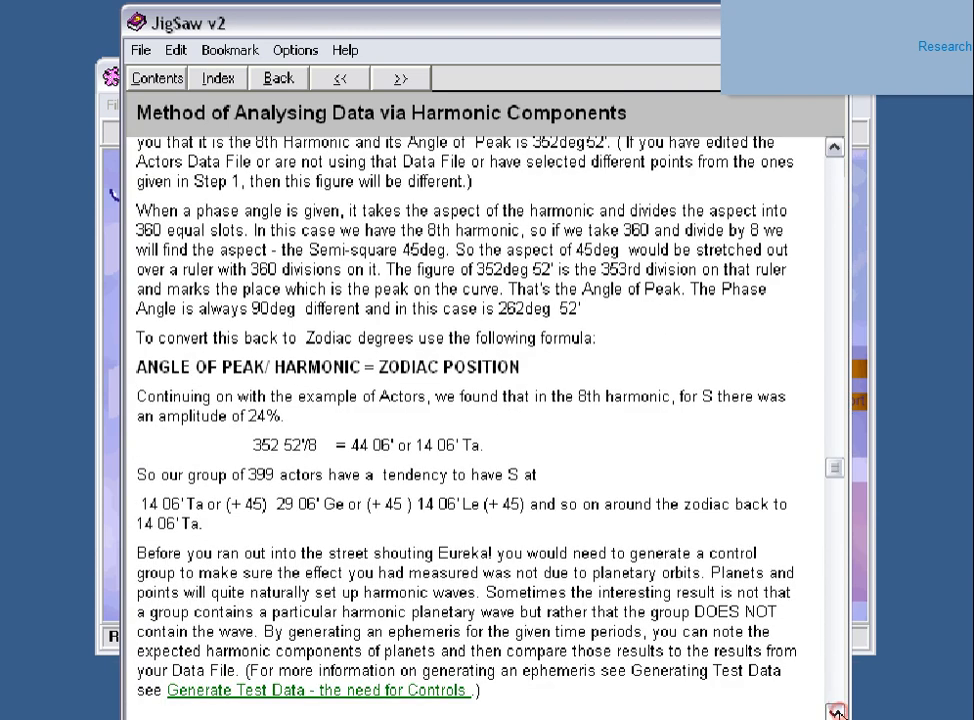
pyautogui.click(836, 712)
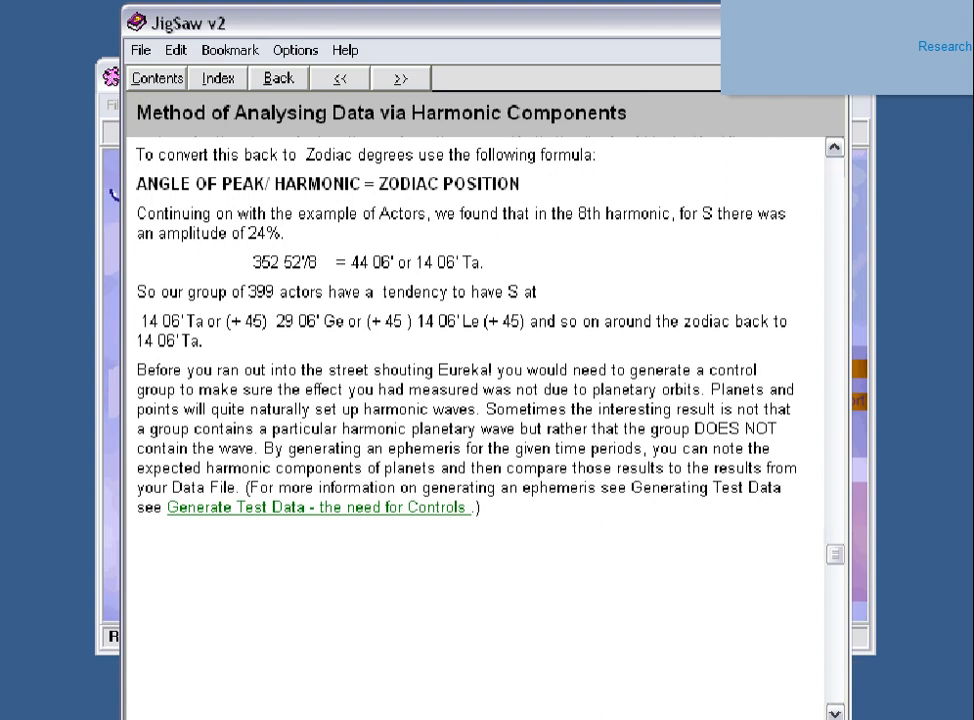
pyautogui.click(836, 22)
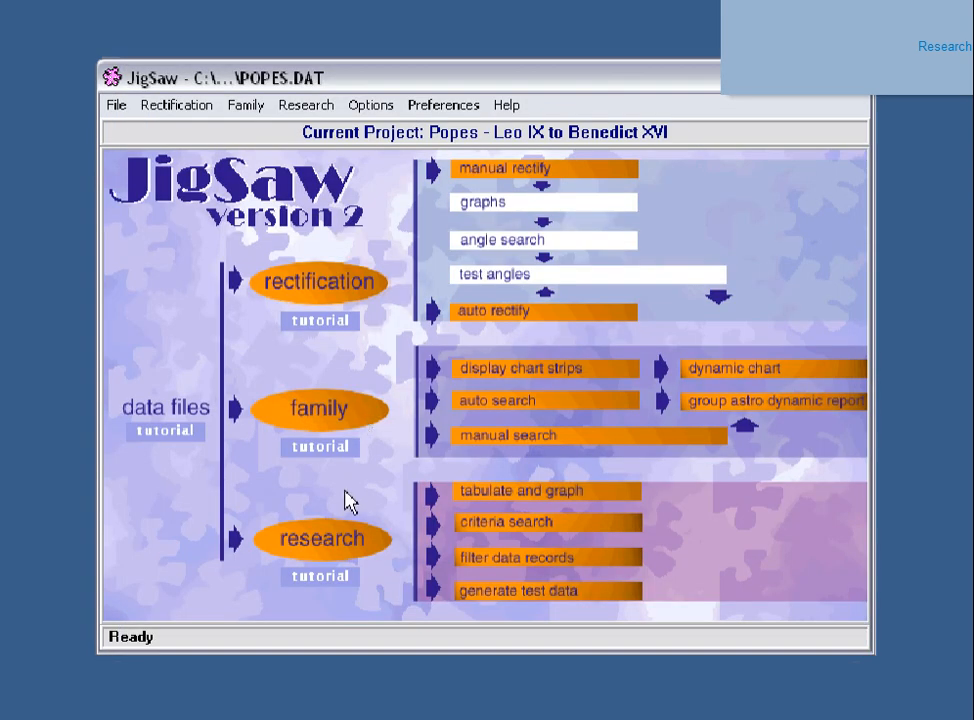
# - Tabulate the Sun's harmonic components by Amplitude (Zodiac) using median positions for inexact charts, and show the results as a bar graph
pyautogui.click(333, 553)
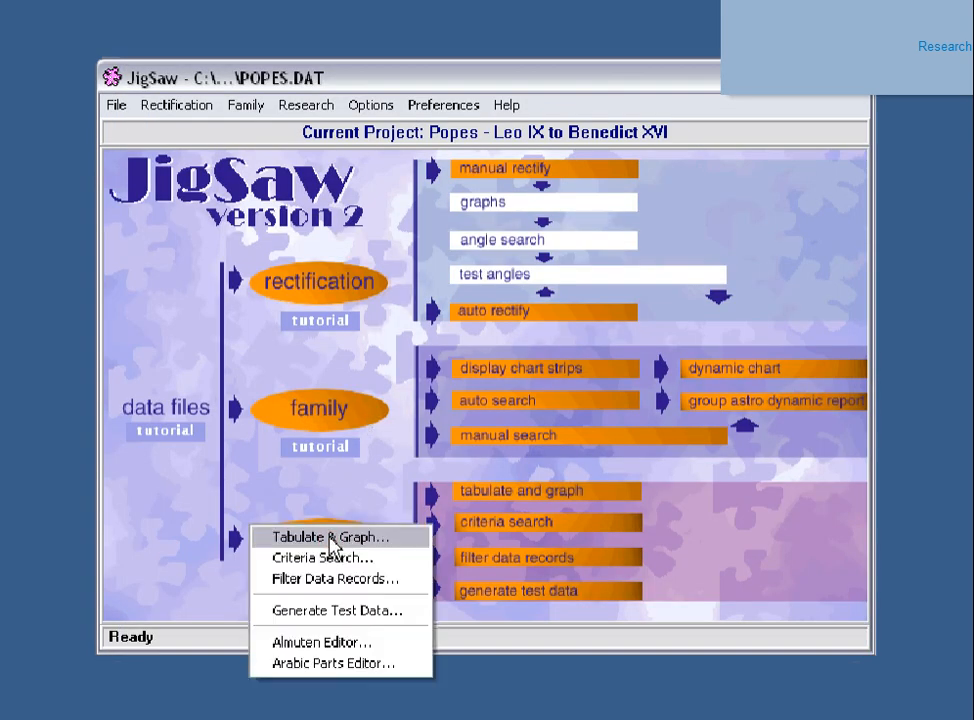
pyautogui.click(333, 540)
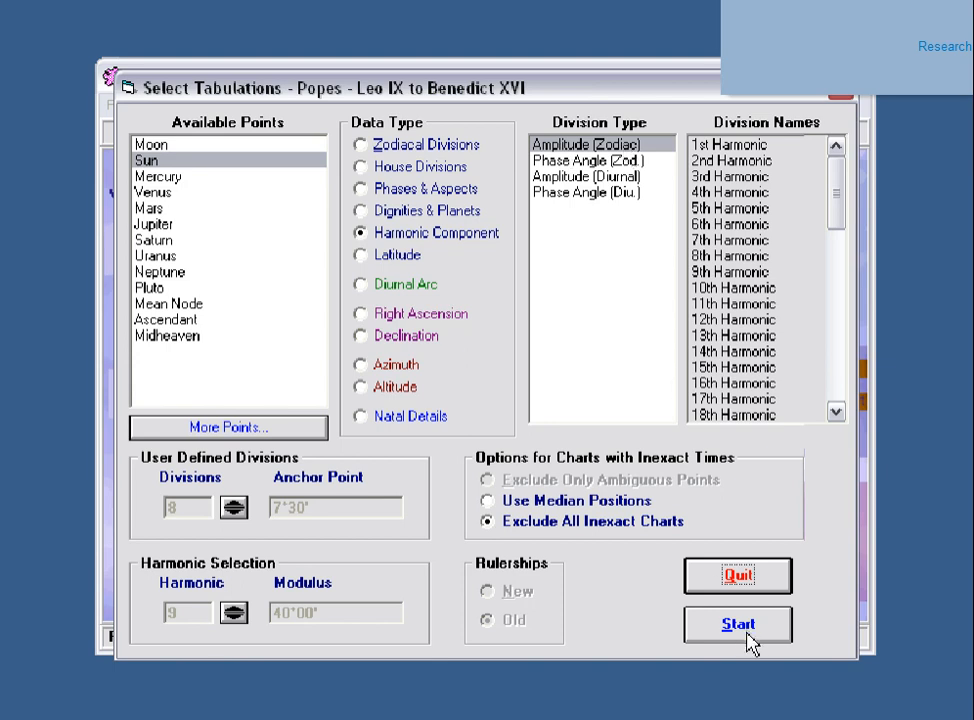
pyautogui.click(487, 500)
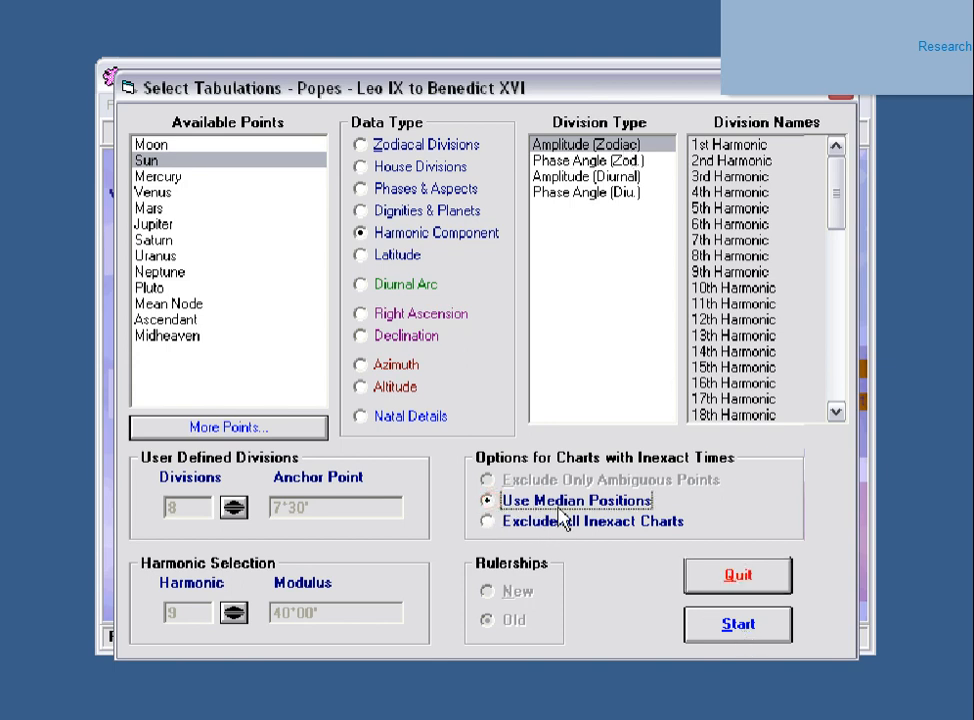
pyautogui.click(733, 632)
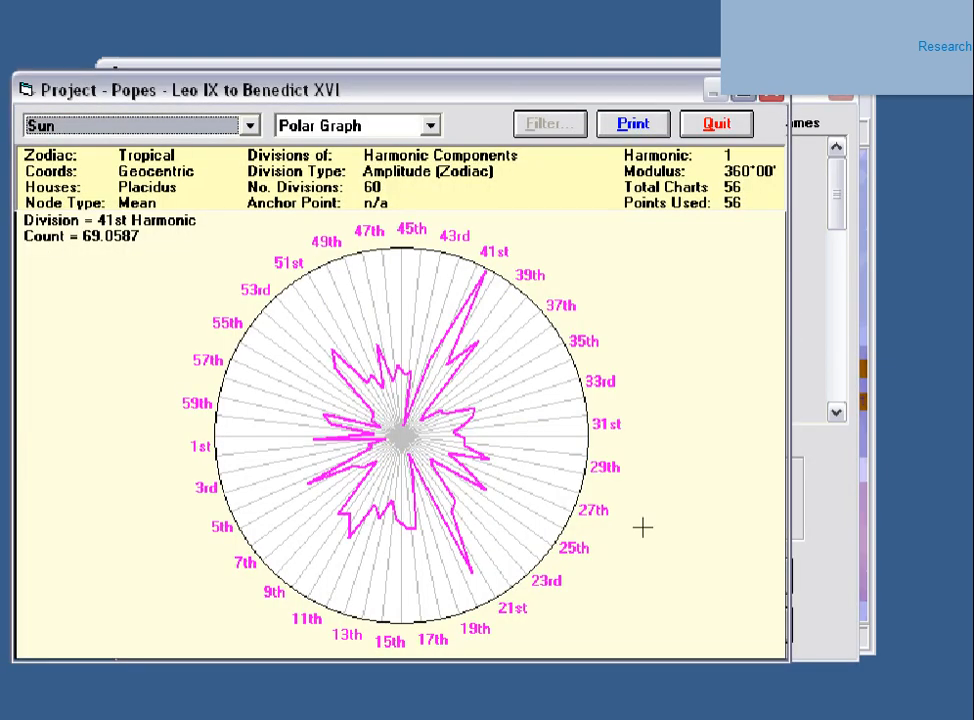
pyautogui.click(431, 127)
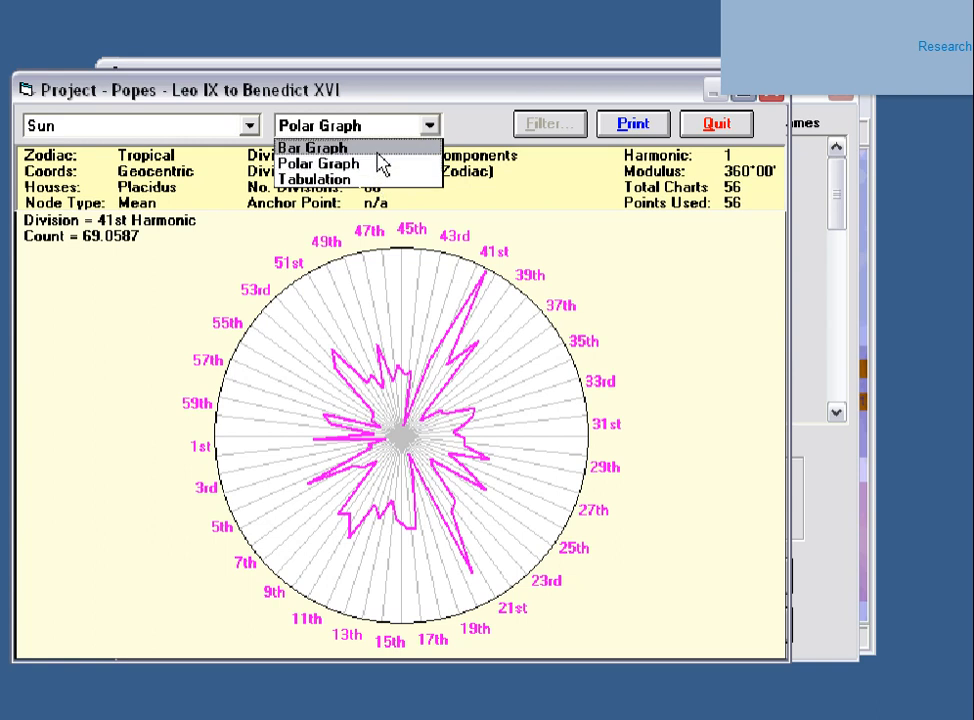
pyautogui.click(375, 149)
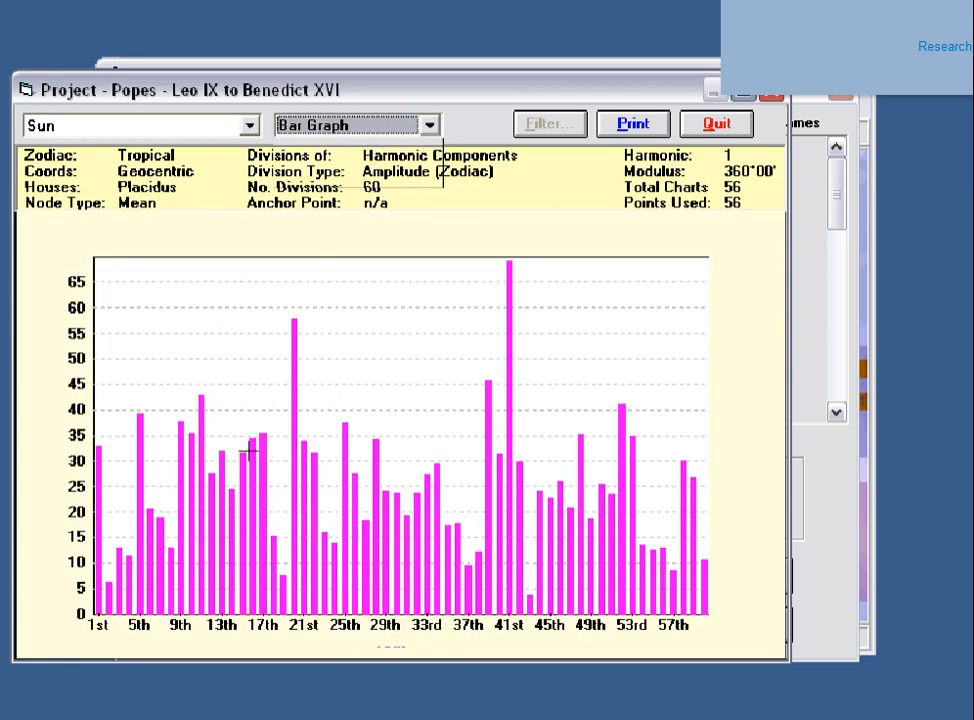
# - Inspect the amplitudes of the 41st, 20th and 60th harmonics in the Sun's bar graph, and close the results
pyautogui.click(509, 340)
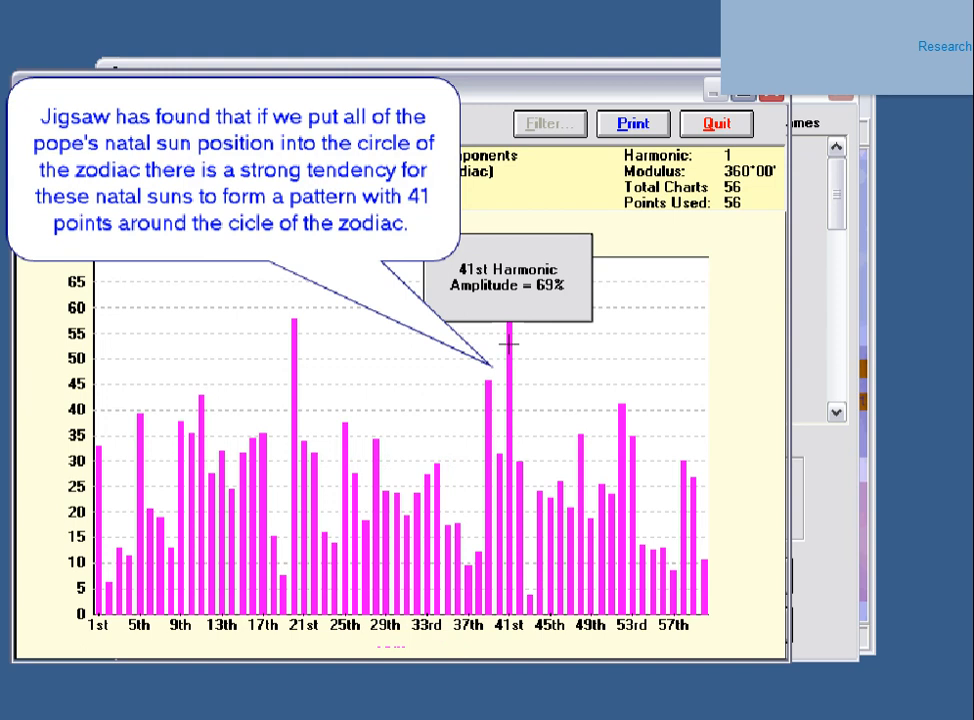
pyautogui.click(509, 344)
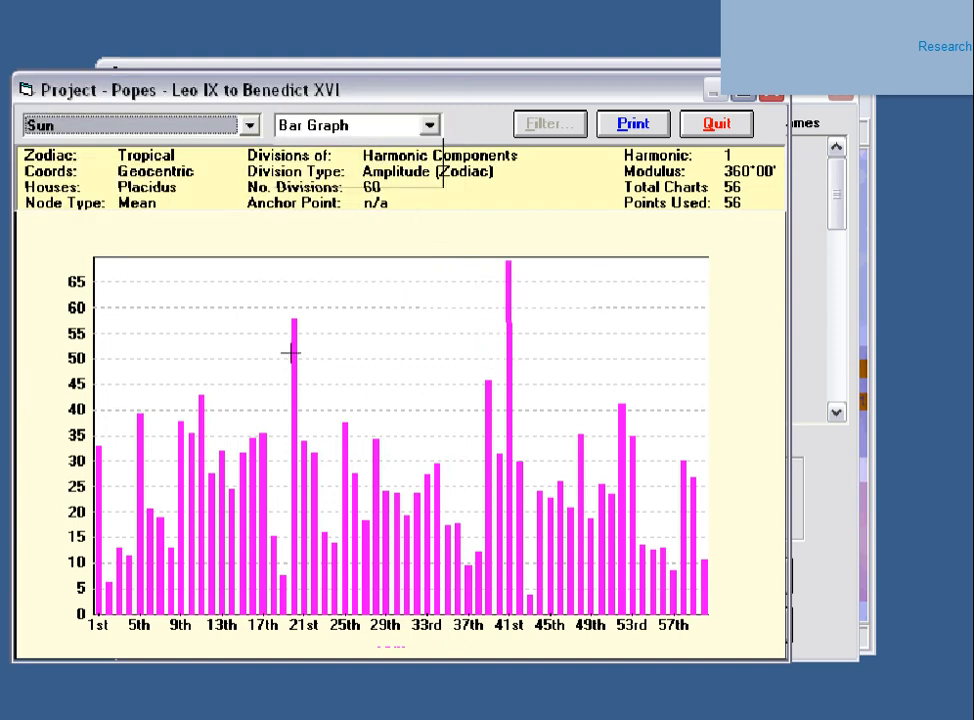
pyautogui.click(291, 352)
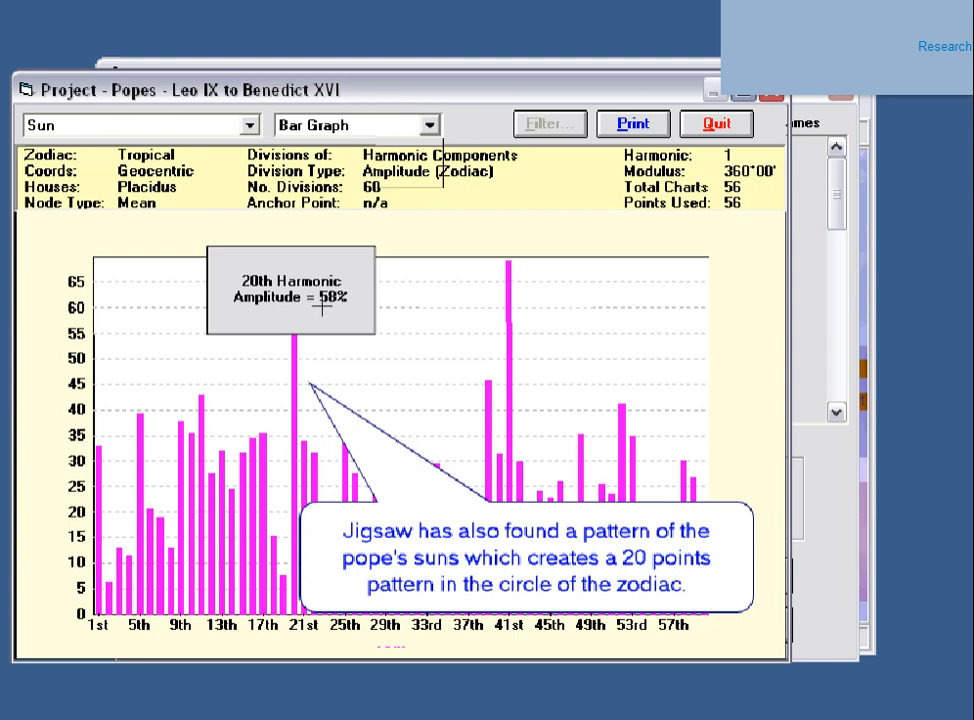
pyautogui.click(294, 352)
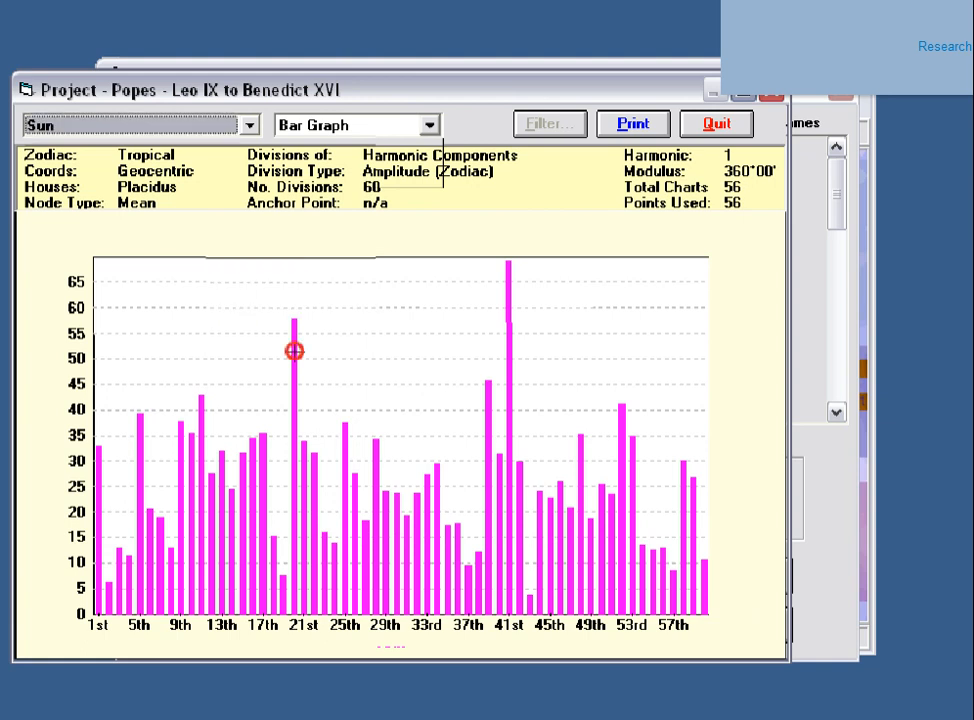
pyautogui.click(706, 610)
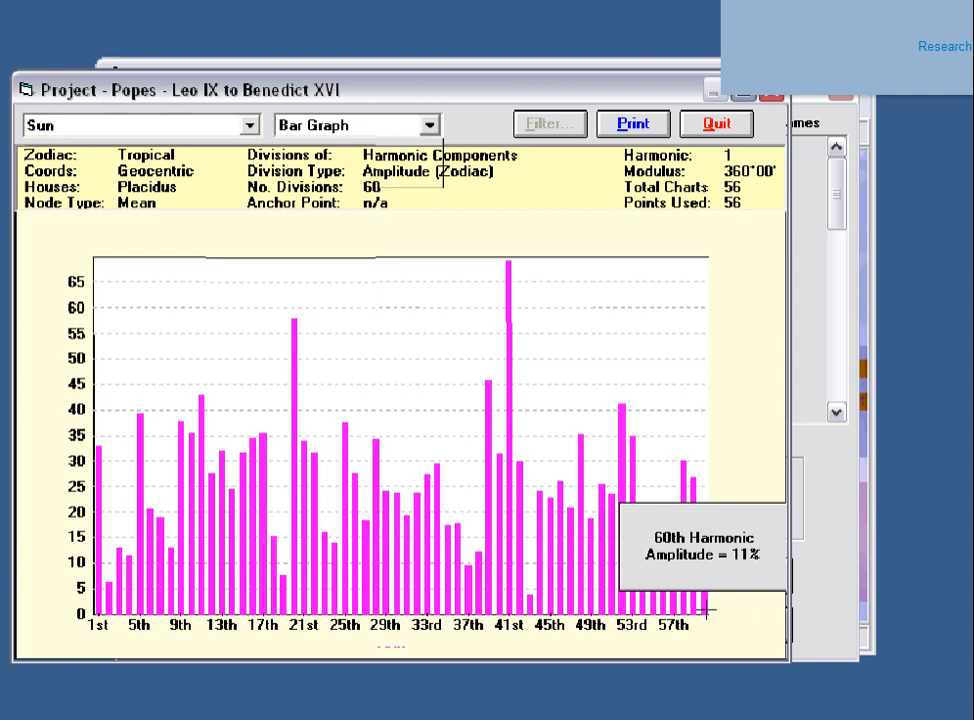
pyautogui.click(706, 610)
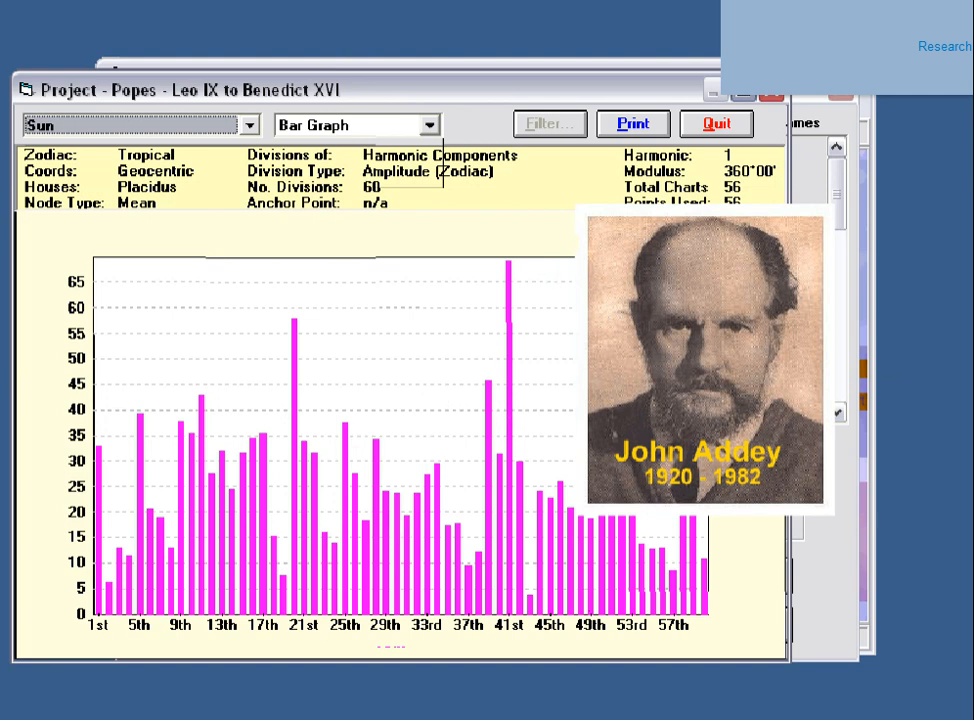
pyautogui.click(716, 127)
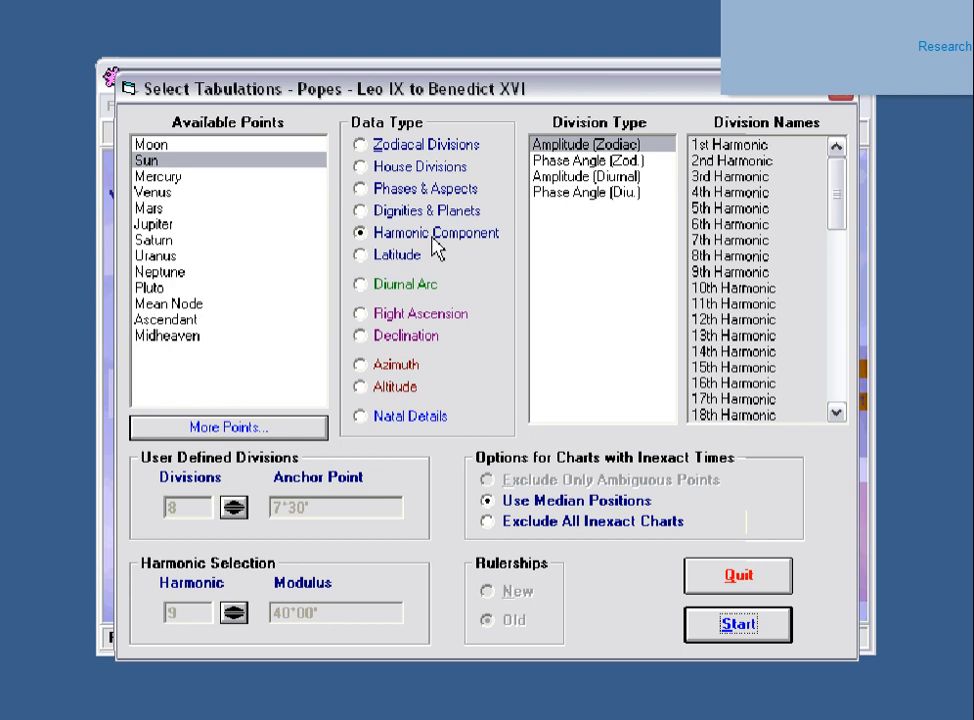
# - Review the division names of the North/South, Degree and User Defined division types for the Latitude data type
pyautogui.click(397, 262)
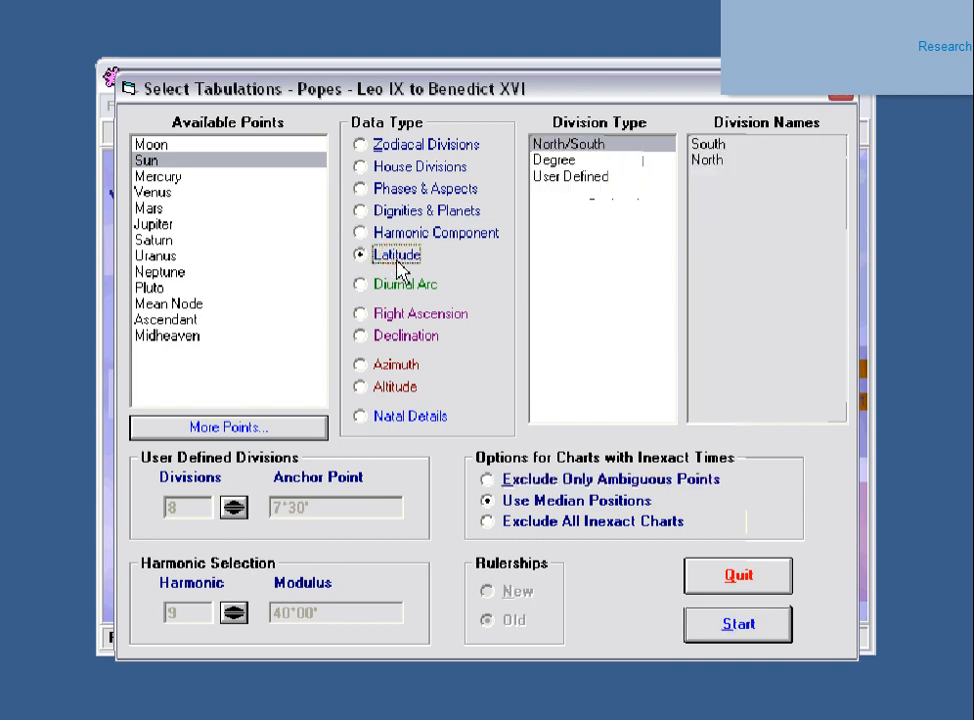
pyautogui.click(551, 160)
pyautogui.click(559, 178)
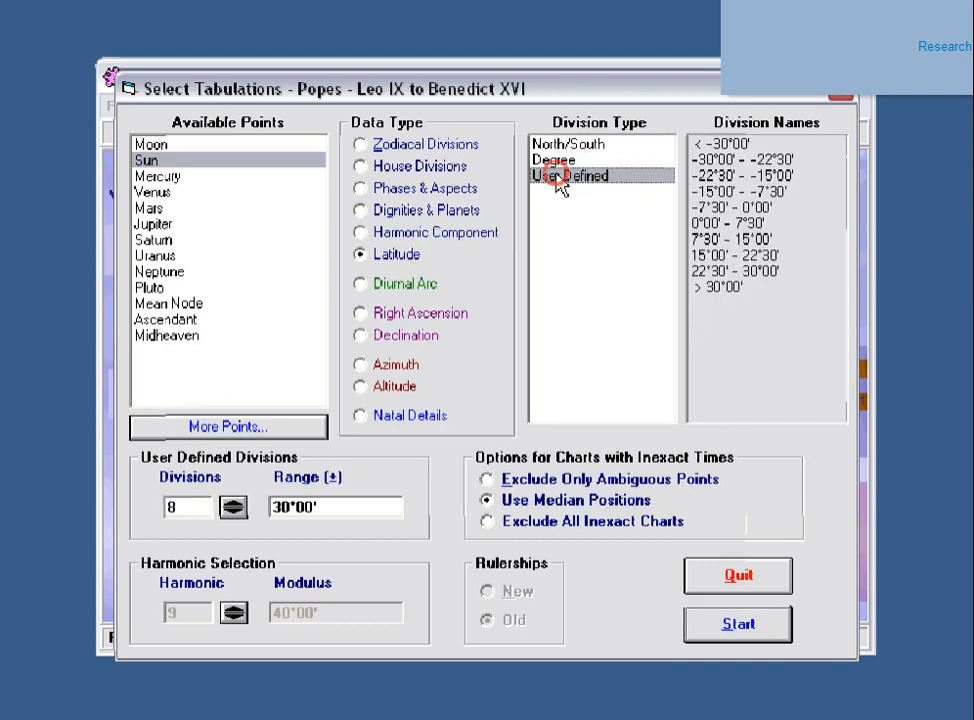
# - Review the Diurnal Arc data type's divisions for Semi-Arc and the Gauquelin 12, 18 and 36 sector types
pyautogui.click(395, 290)
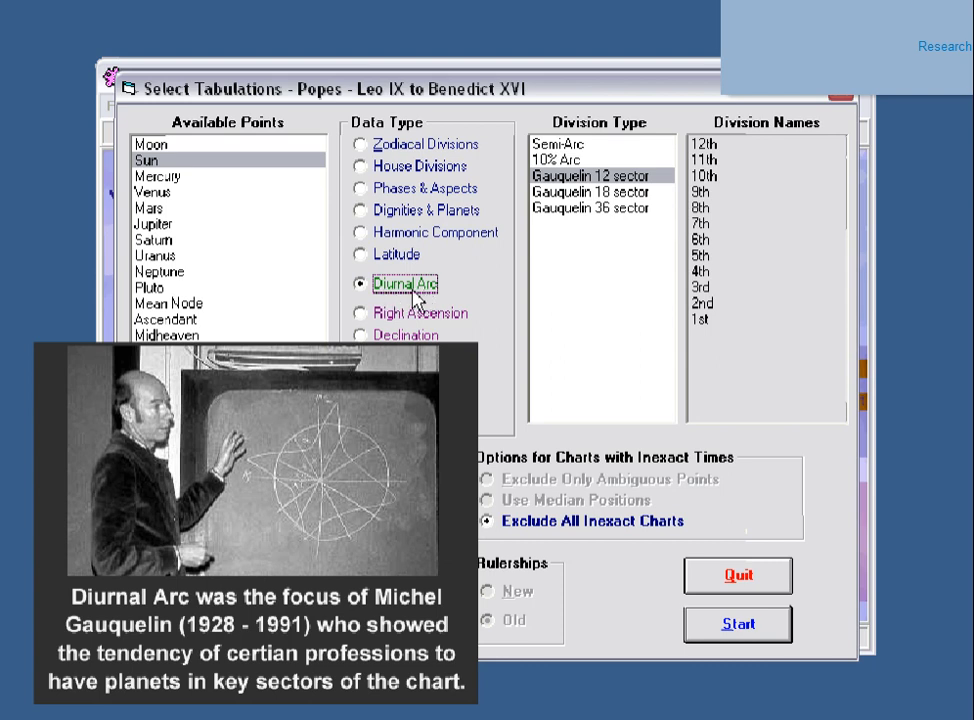
pyautogui.click(555, 147)
pyautogui.click(556, 177)
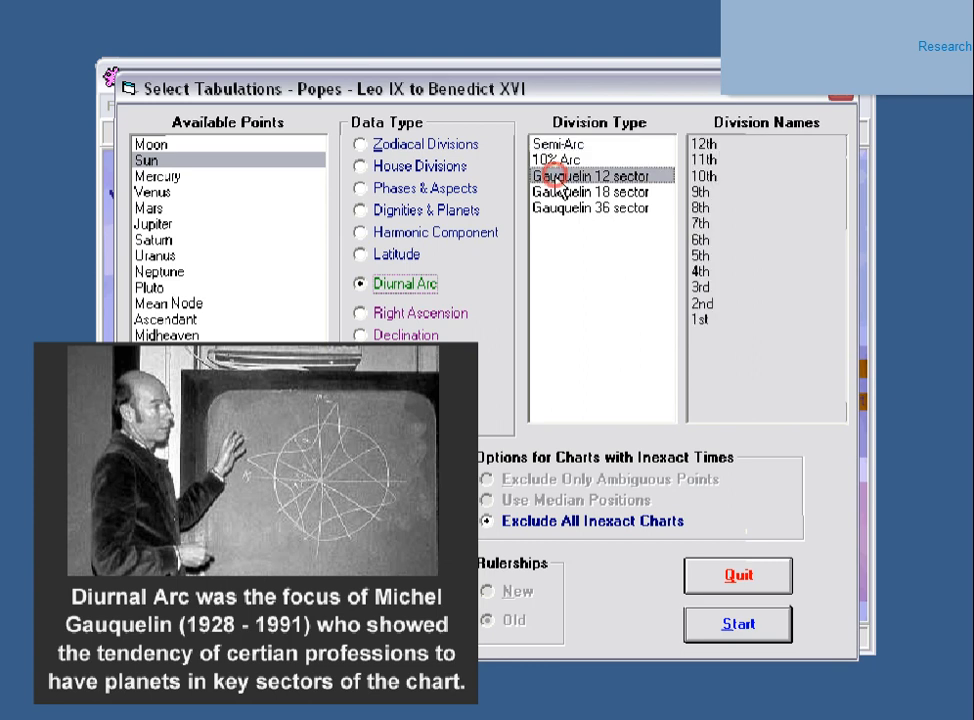
pyautogui.click(556, 192)
pyautogui.click(556, 208)
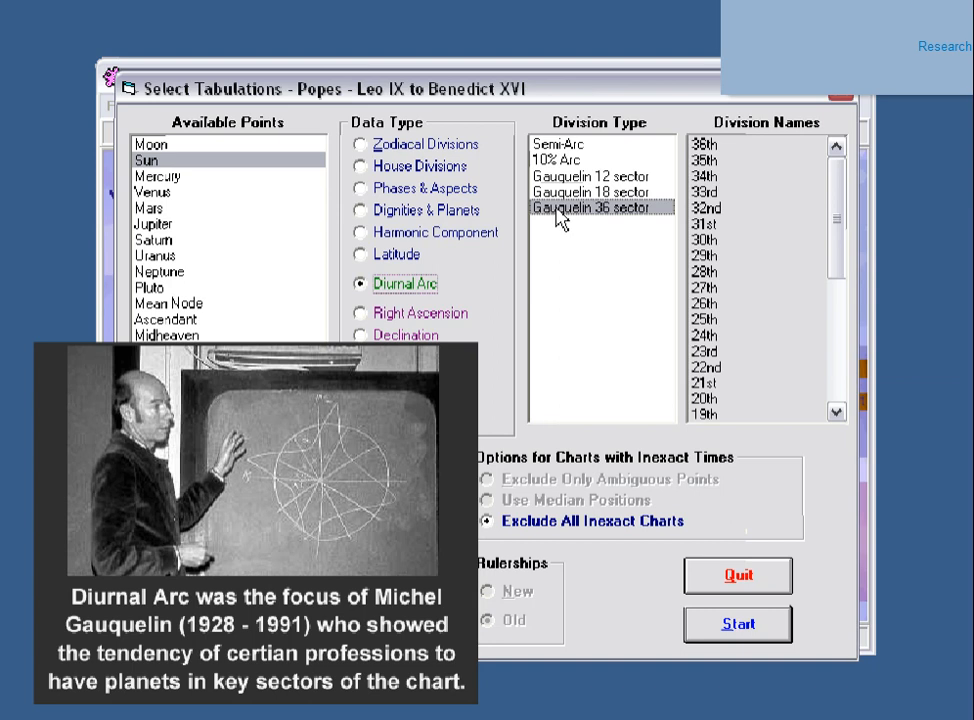
# - Review the divisions of the Right Ascension data type and of Declination by North/South, Degree and User Defined
pyautogui.click(363, 315)
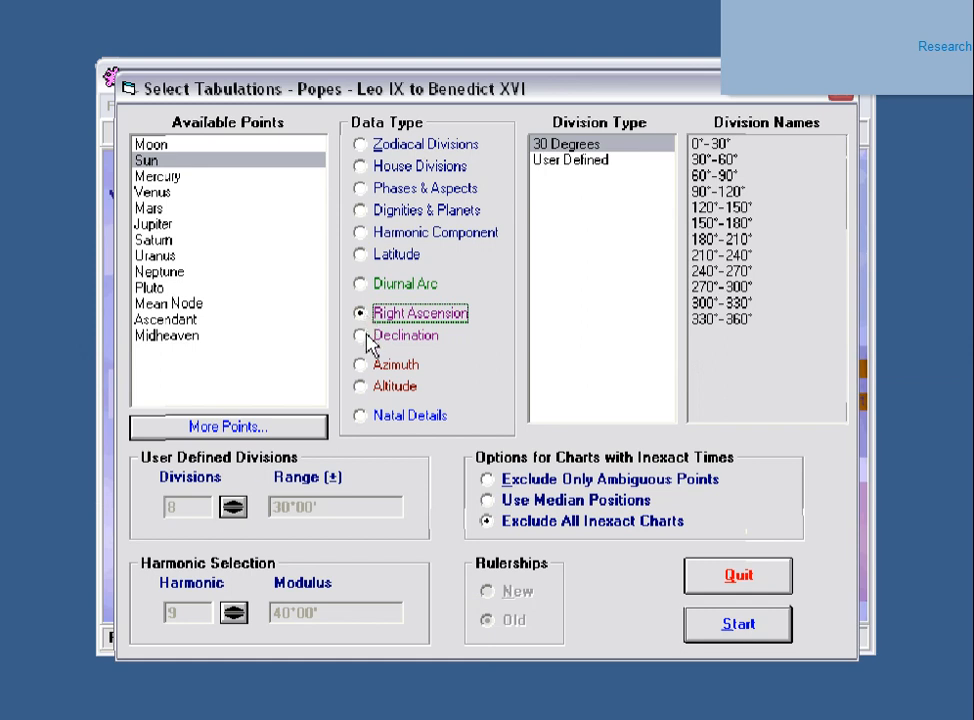
pyautogui.click(368, 338)
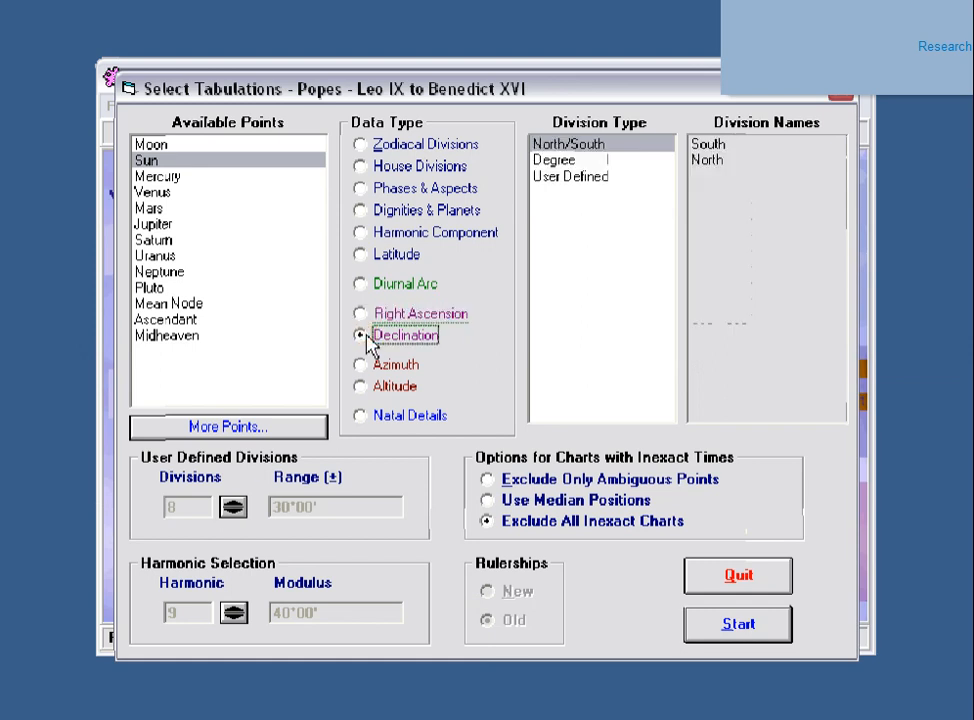
pyautogui.click(561, 160)
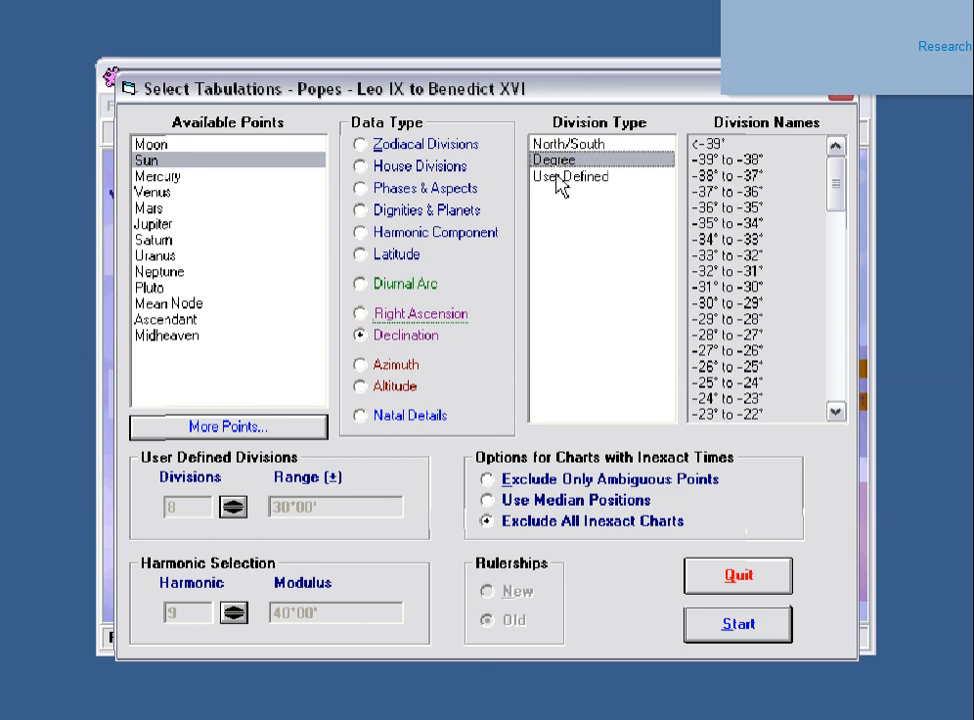
pyautogui.click(561, 177)
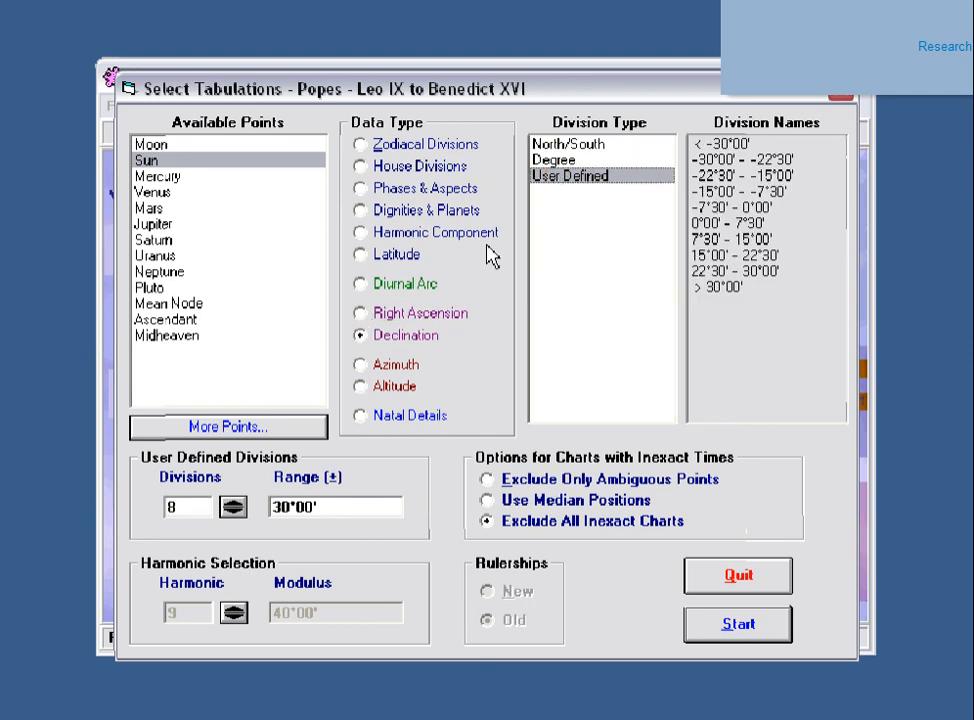
# - Review the divisions of the Azimuth data type and of Altitude by Above/Below, 10 Degree and User Defined
pyautogui.click(362, 367)
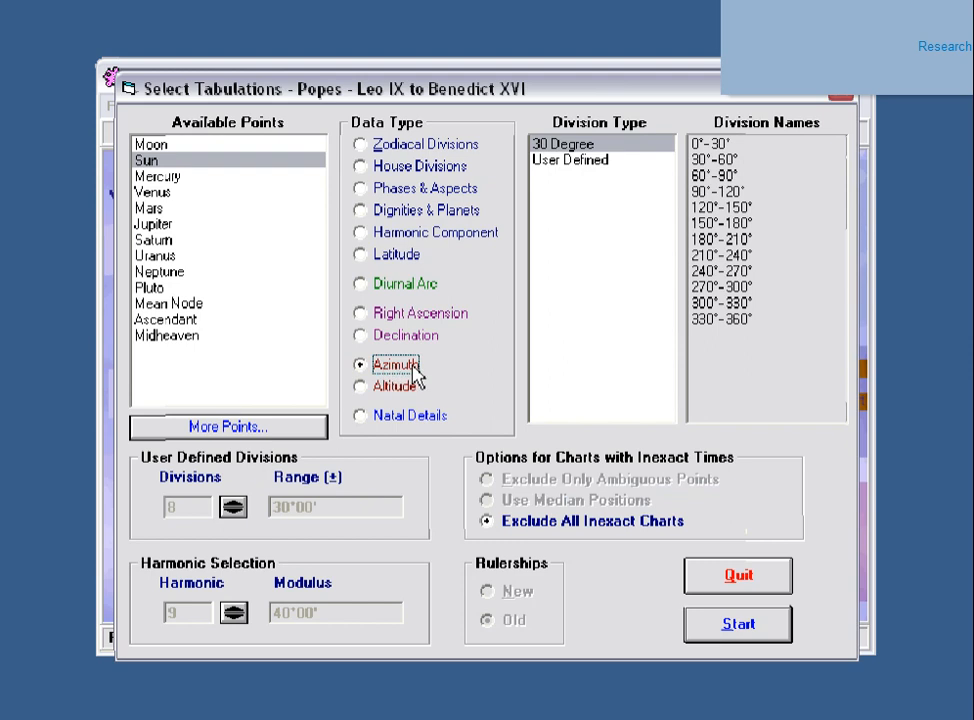
pyautogui.click(392, 389)
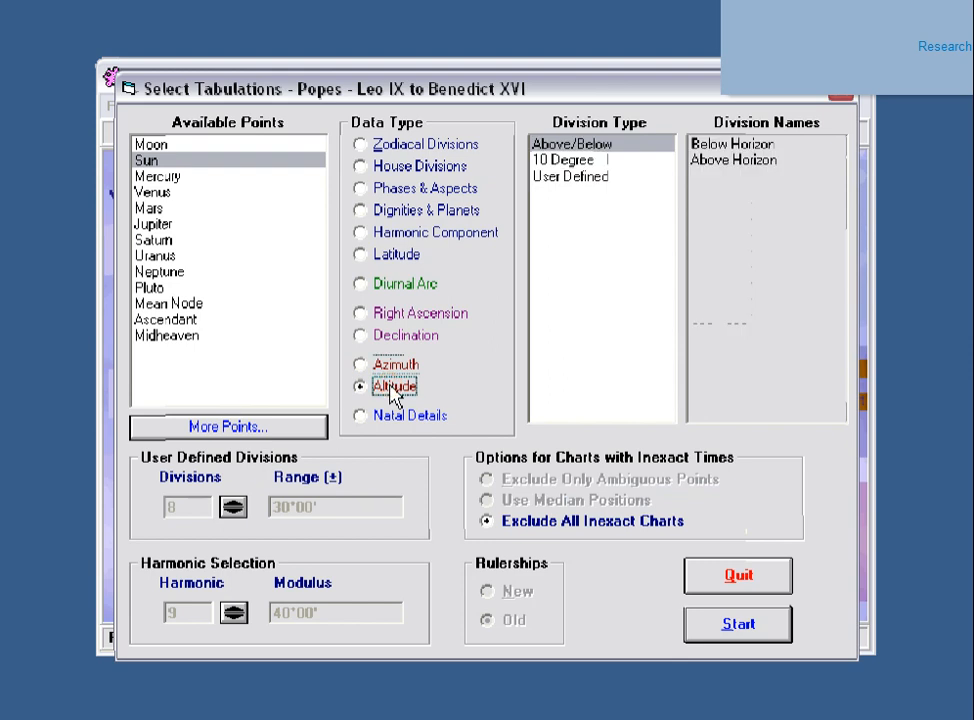
pyautogui.click(578, 162)
pyautogui.click(578, 177)
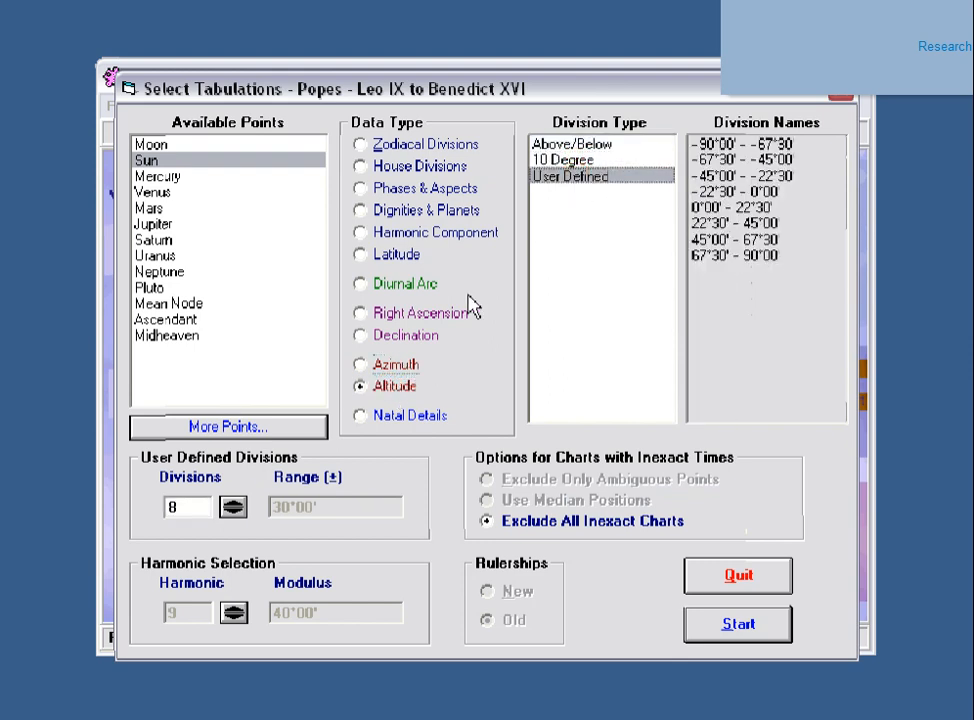
# - Review the Natal Details divisions for Year, Latitude and Longitude, and leave the tabulation selection
pyautogui.click(363, 420)
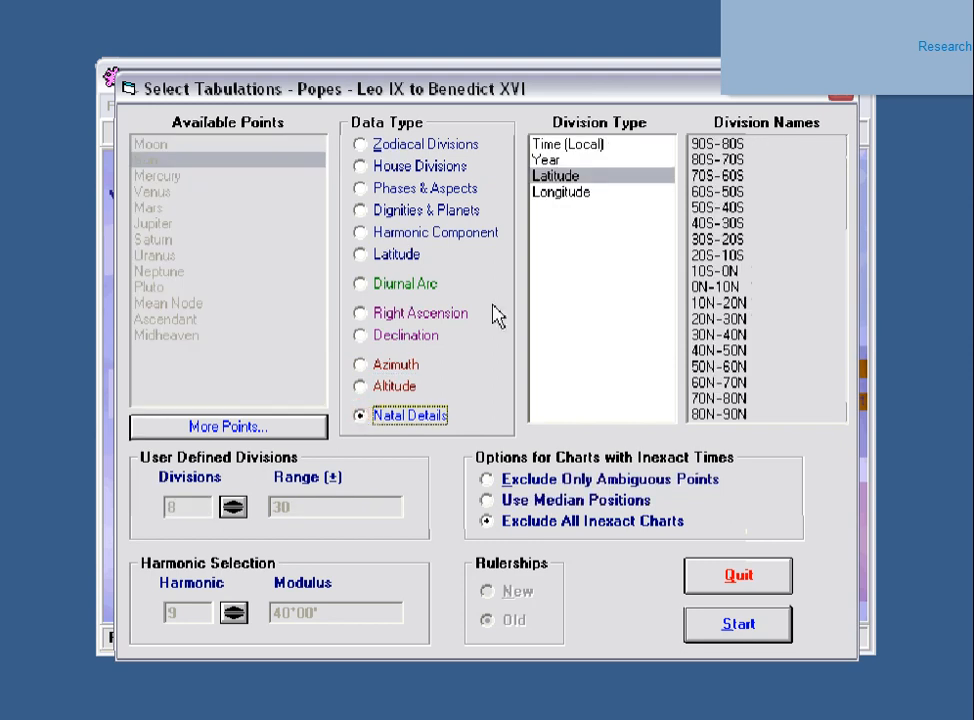
pyautogui.click(550, 158)
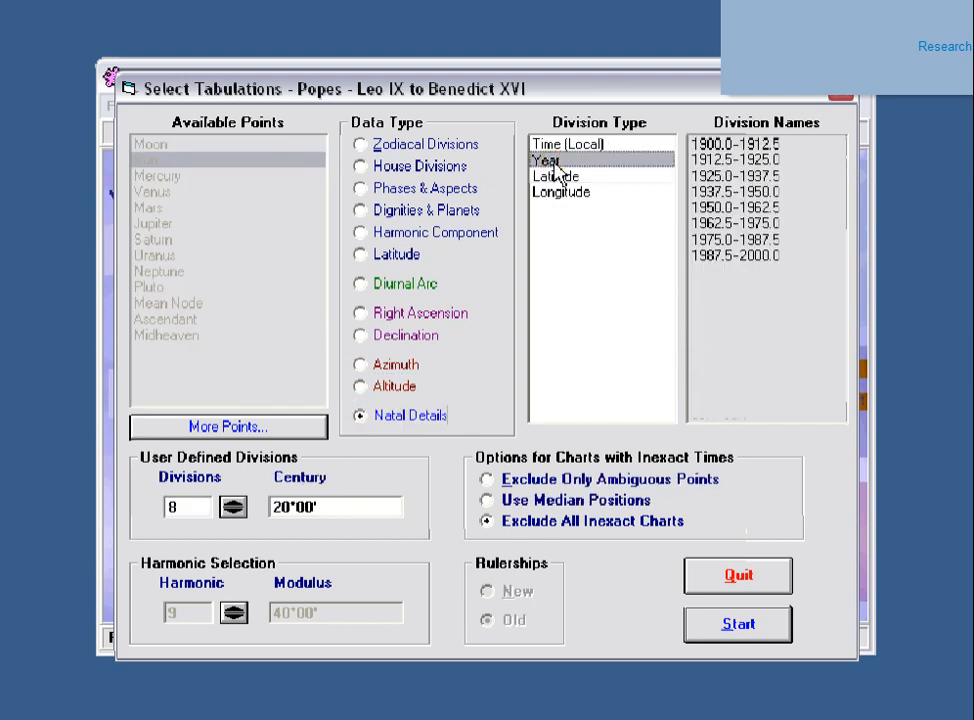
pyautogui.click(556, 178)
pyautogui.click(556, 192)
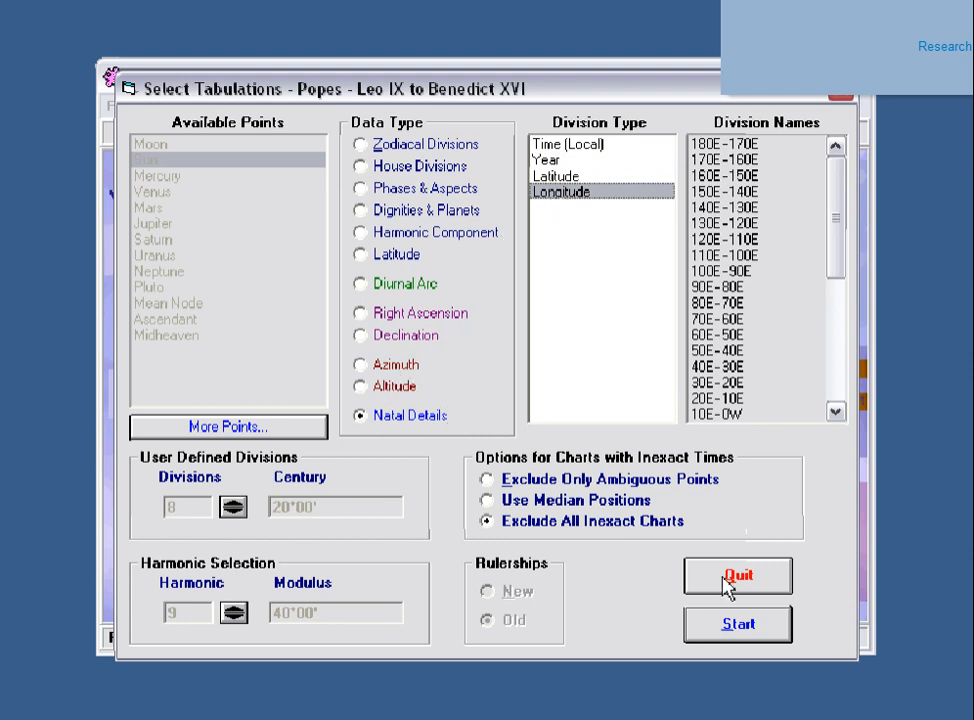
pyautogui.click(740, 580)
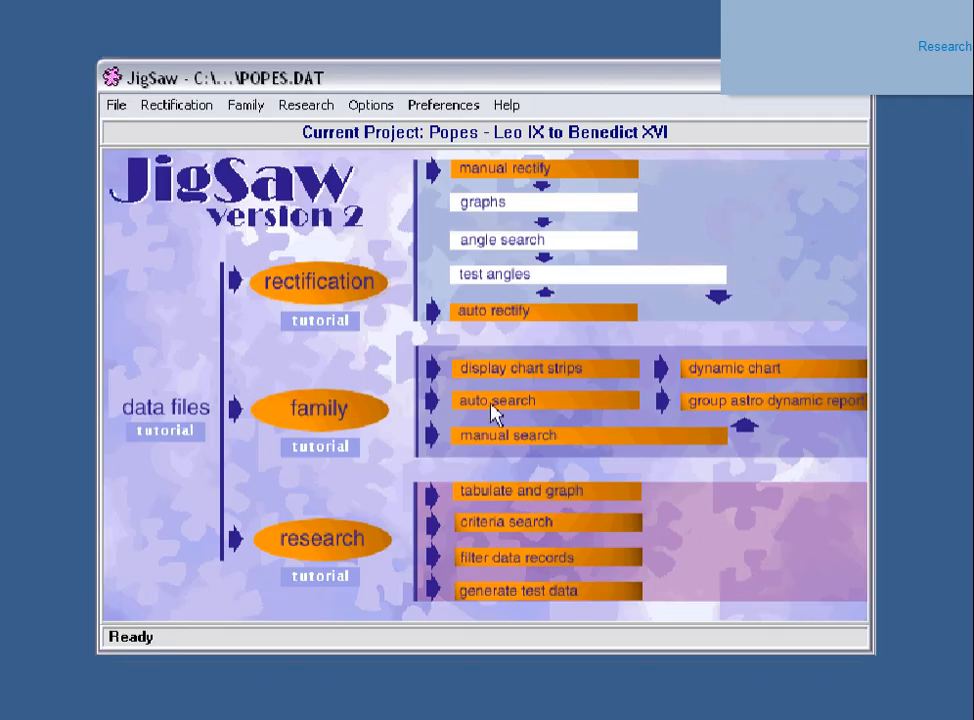
# - Open the project file ACTORS.DAT from the userdata folder
pyautogui.click(116, 106)
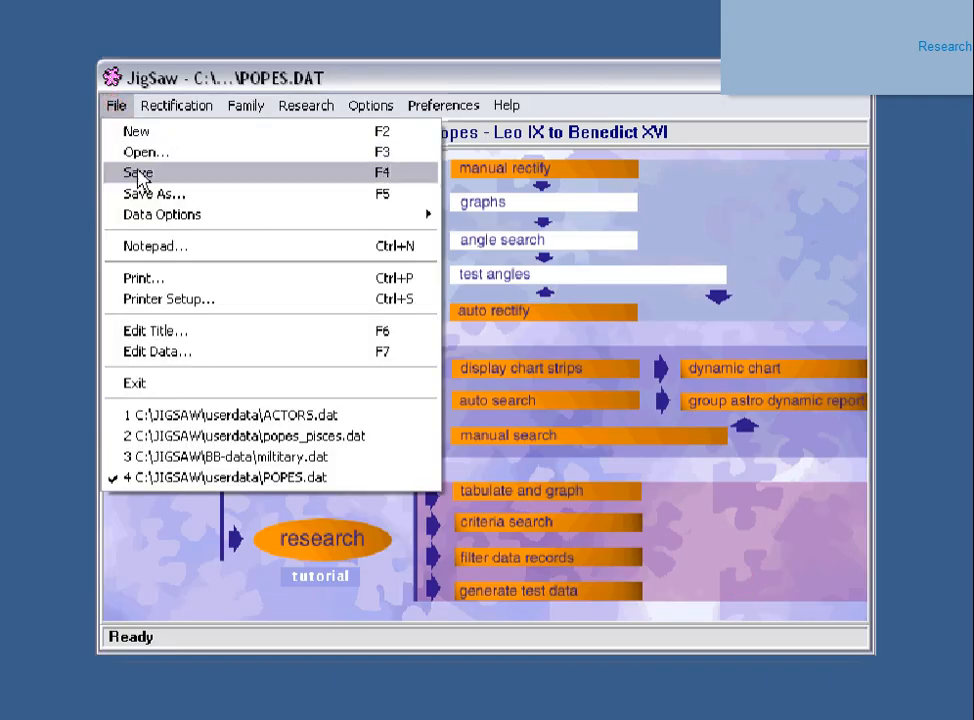
pyautogui.click(137, 152)
pyautogui.click(413, 250)
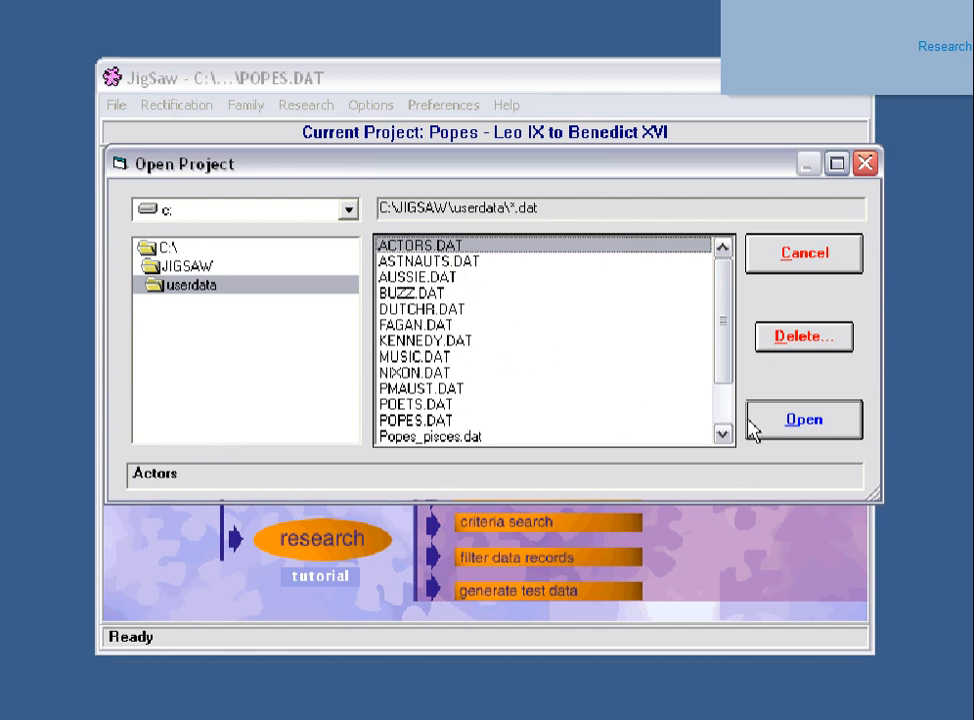
pyautogui.click(791, 422)
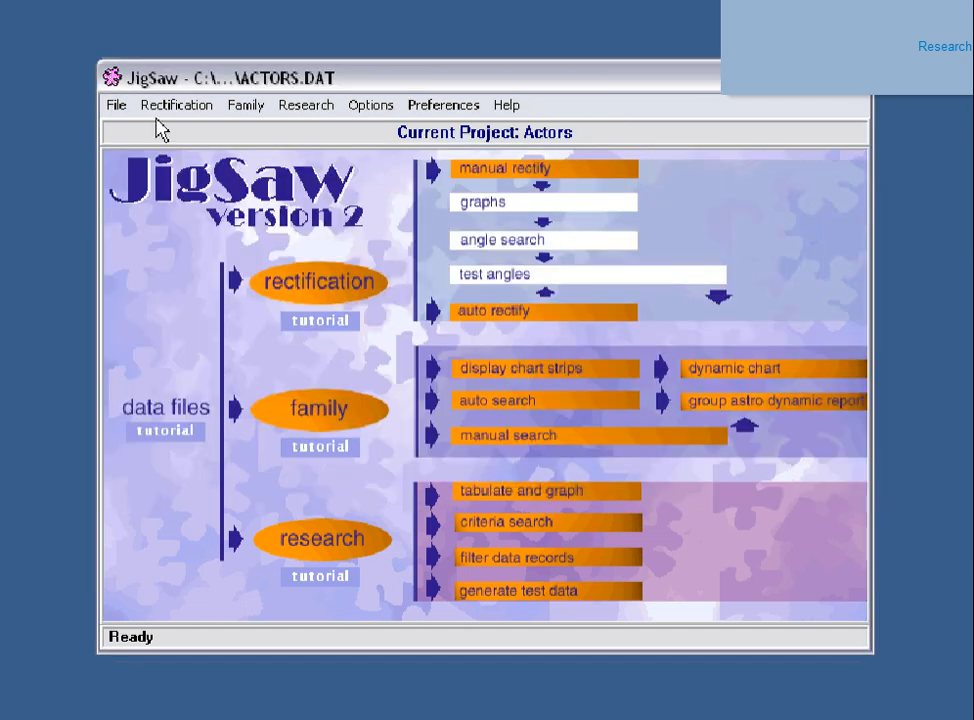
# - Look through the birth data of several records at the start and end of the Actors list, and close the data editor
pyautogui.click(116, 106)
pyautogui.click(160, 351)
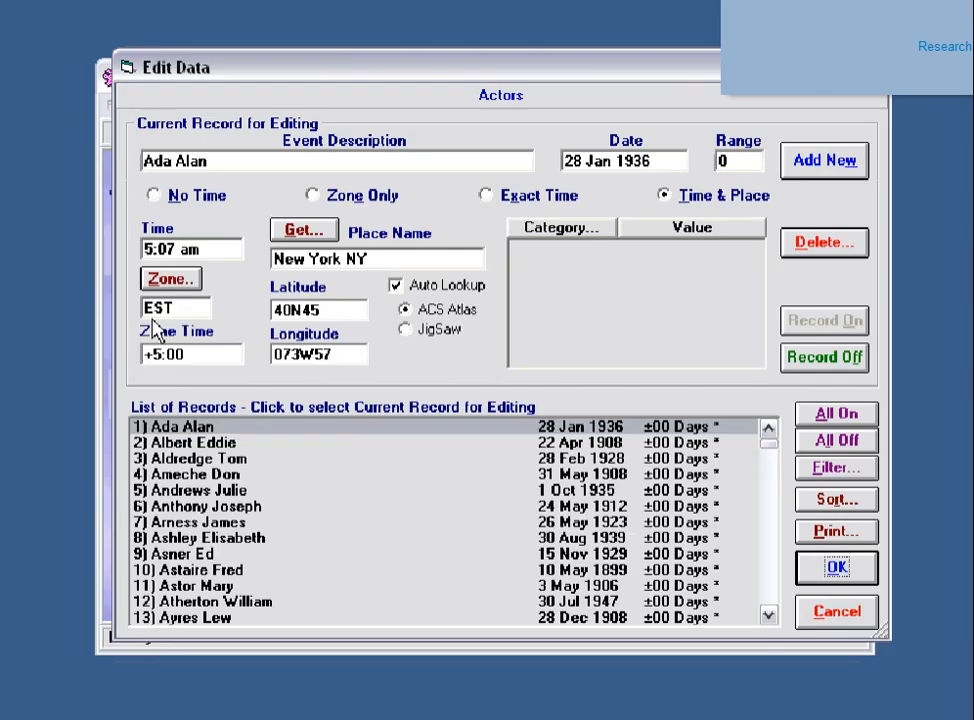
pyautogui.click(195, 442)
pyautogui.click(200, 459)
pyautogui.moveTo(769, 440); pyautogui.dragTo(765, 610)
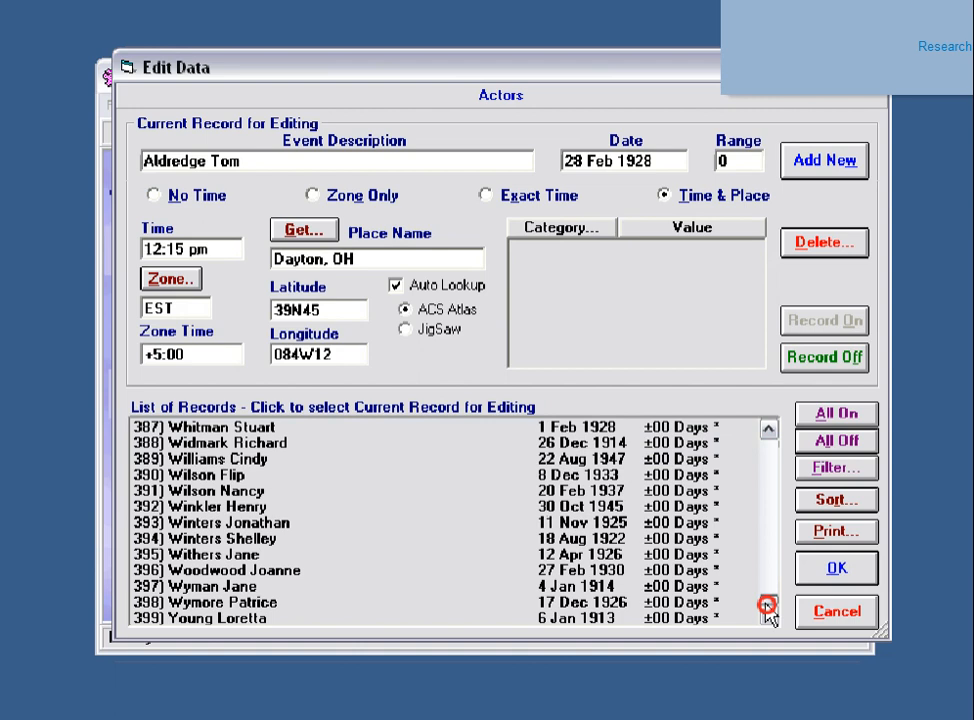
pyautogui.click(186, 618)
pyautogui.click(188, 602)
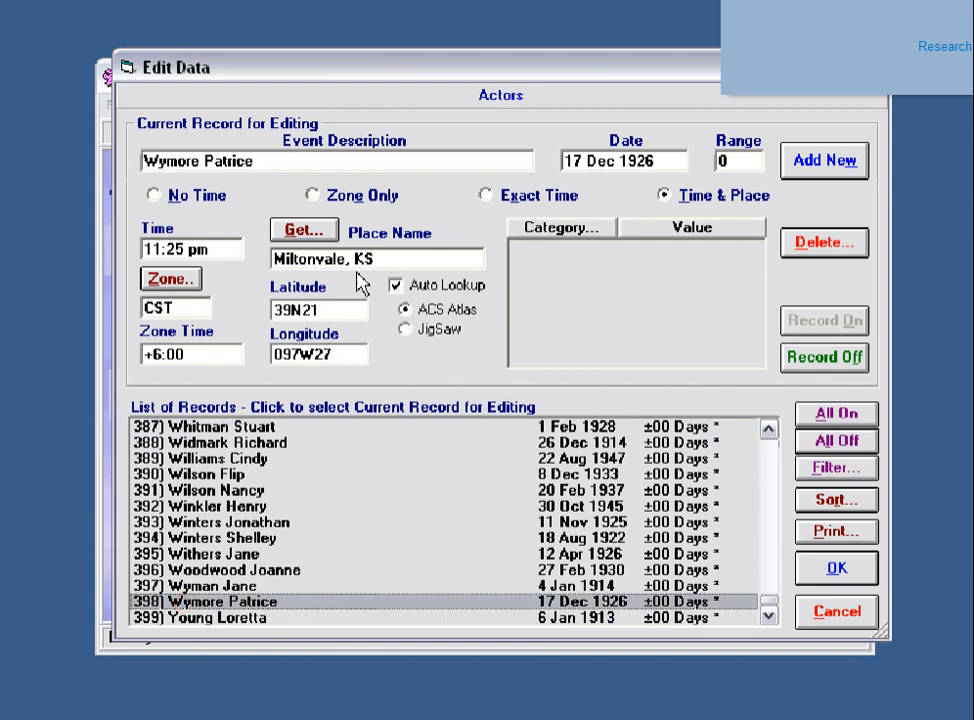
pyautogui.click(180, 442)
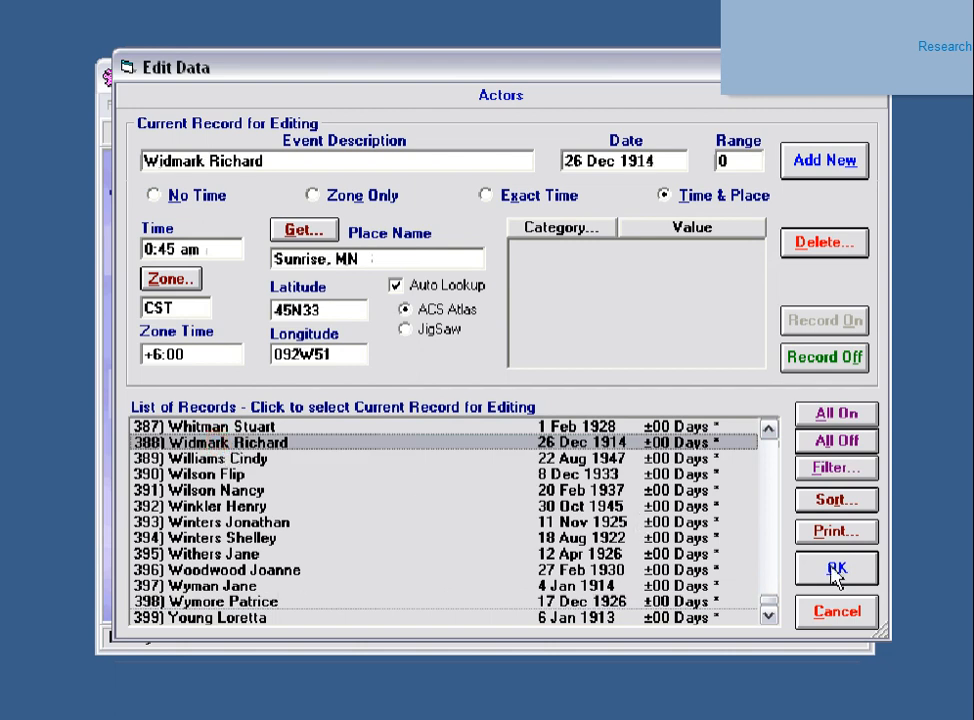
pyautogui.click(836, 569)
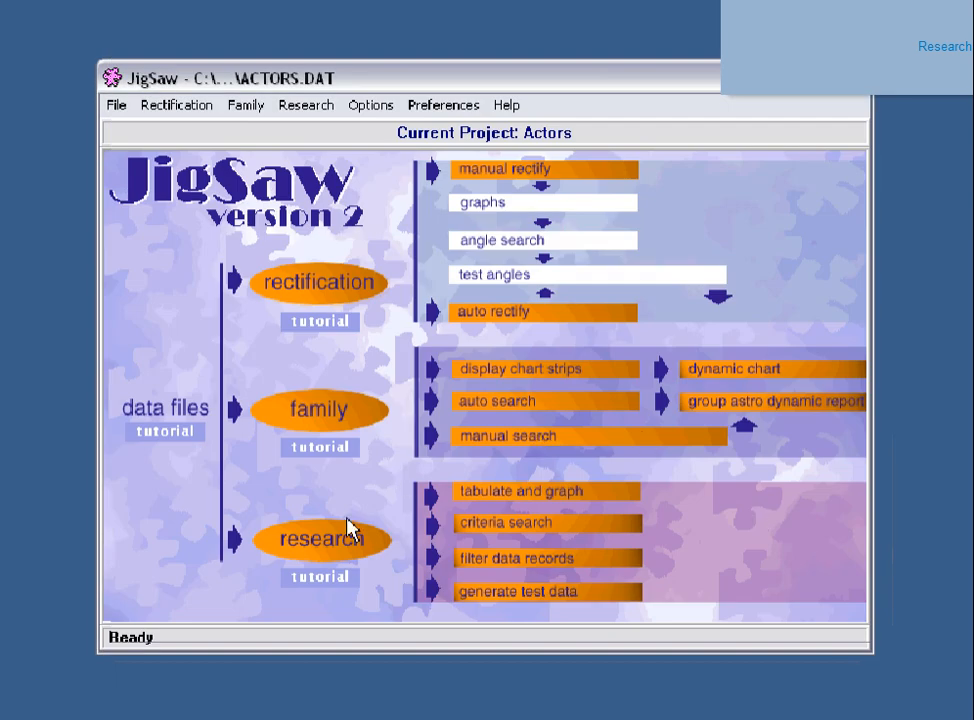
# - Tabulate the Actors' points from Moon through Mean Node by House Divisions, using the House division type
pyautogui.click(337, 540)
pyautogui.click(328, 535)
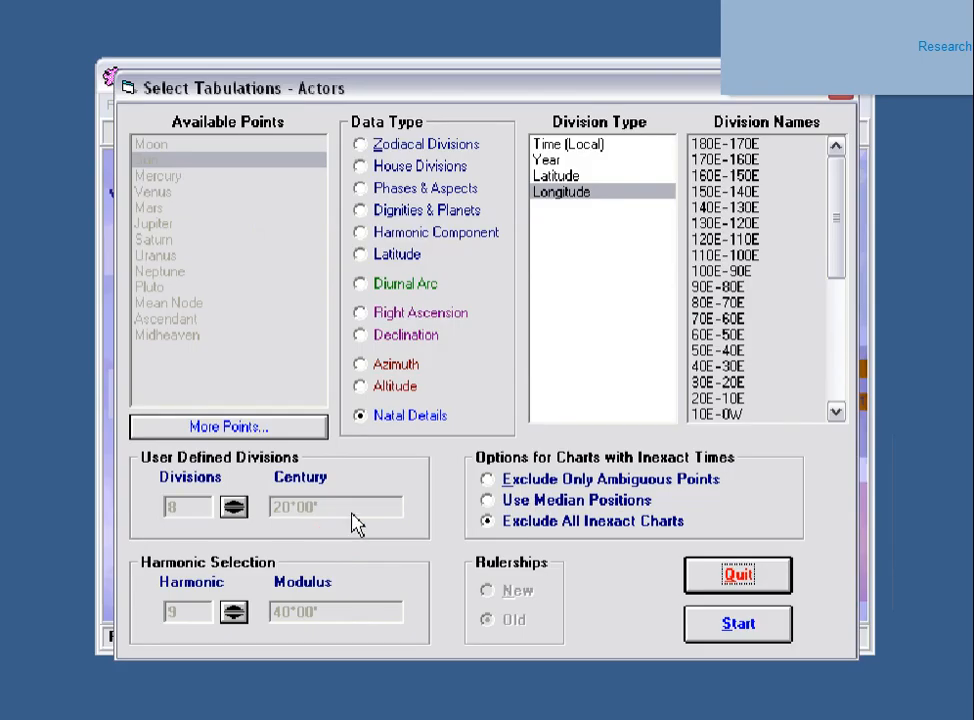
pyautogui.click(376, 167)
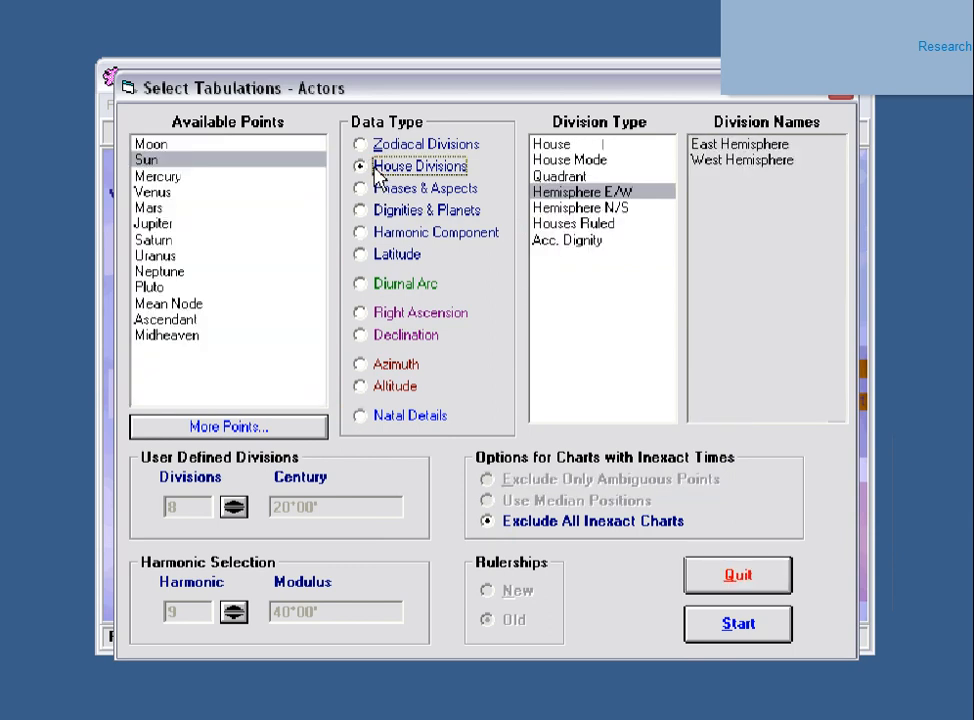
pyautogui.click(148, 145)
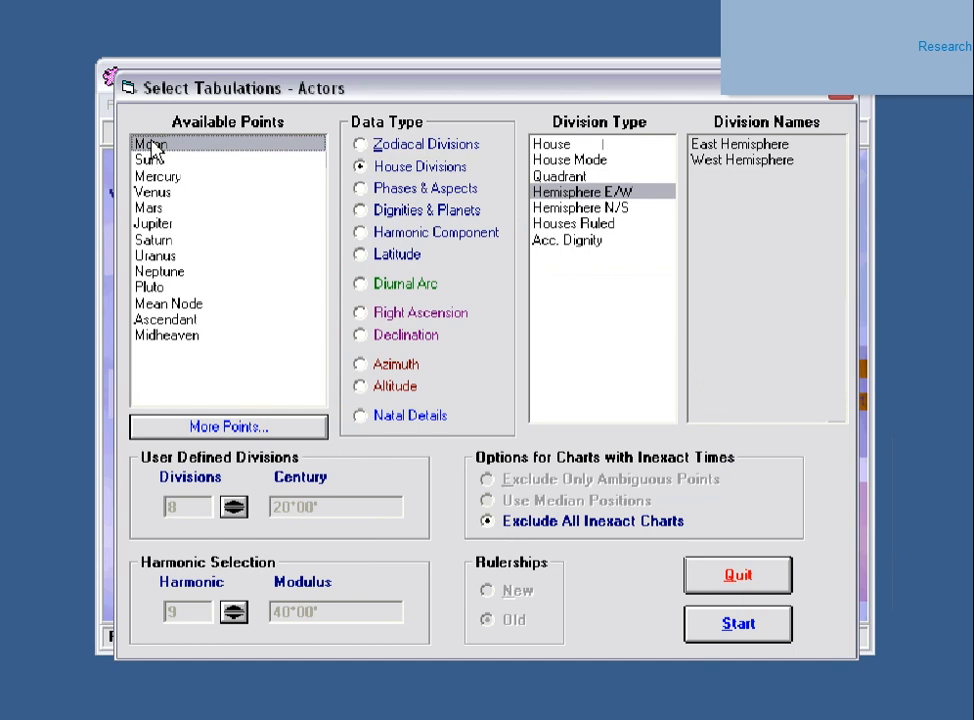
pyautogui.keyDown('shift'); pyautogui.click(175, 302); pyautogui.keyUp('shift')
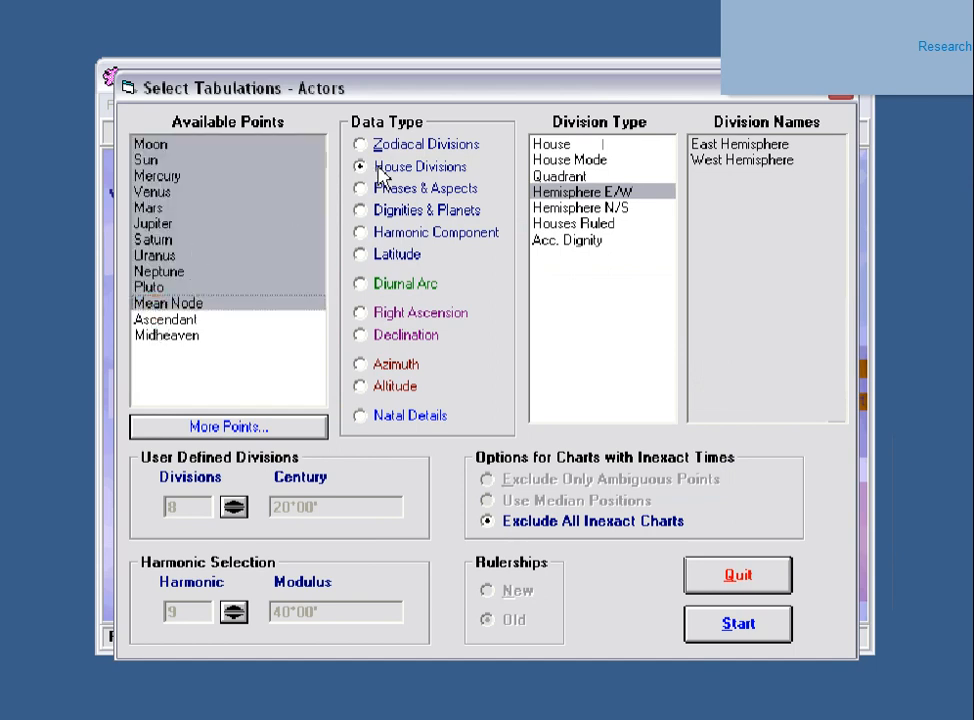
pyautogui.click(548, 143)
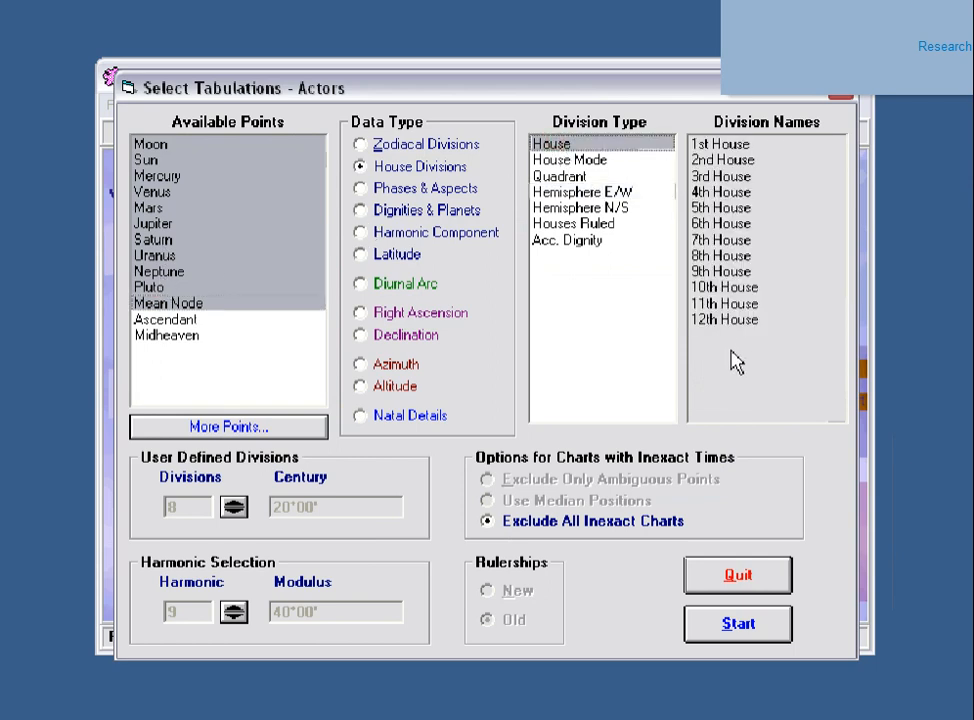
pyautogui.click(748, 622)
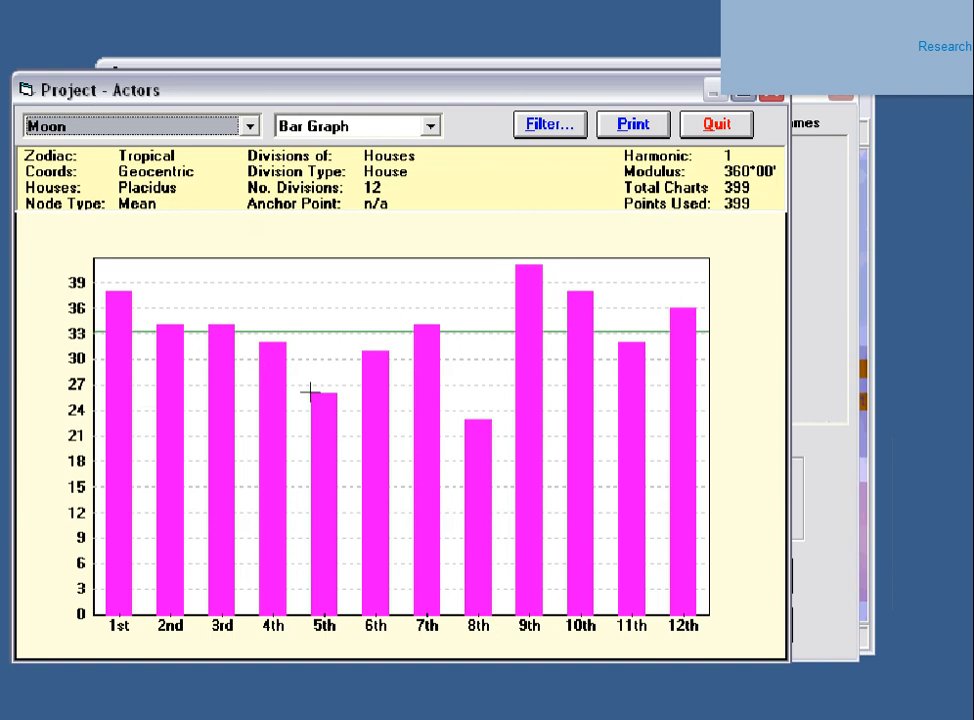
# - Examine the polar graphs of house placements for each point from Moon through Mean Node and for All Points, and close the results
pyautogui.click(431, 130)
pyautogui.click(369, 163)
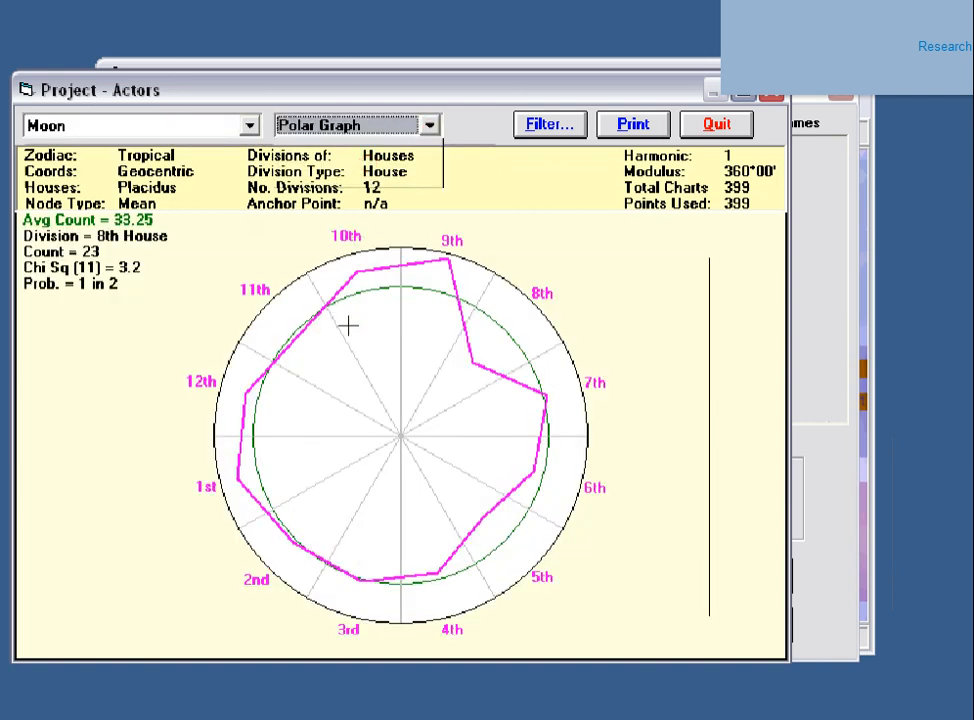
pyautogui.click(249, 125)
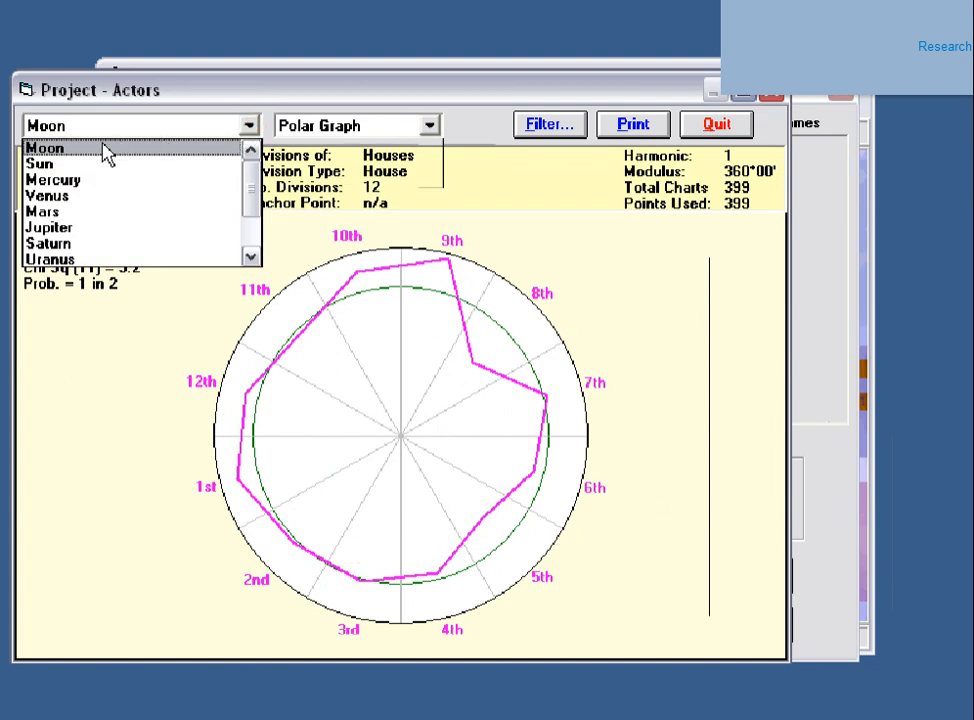
pyautogui.click(77, 163)
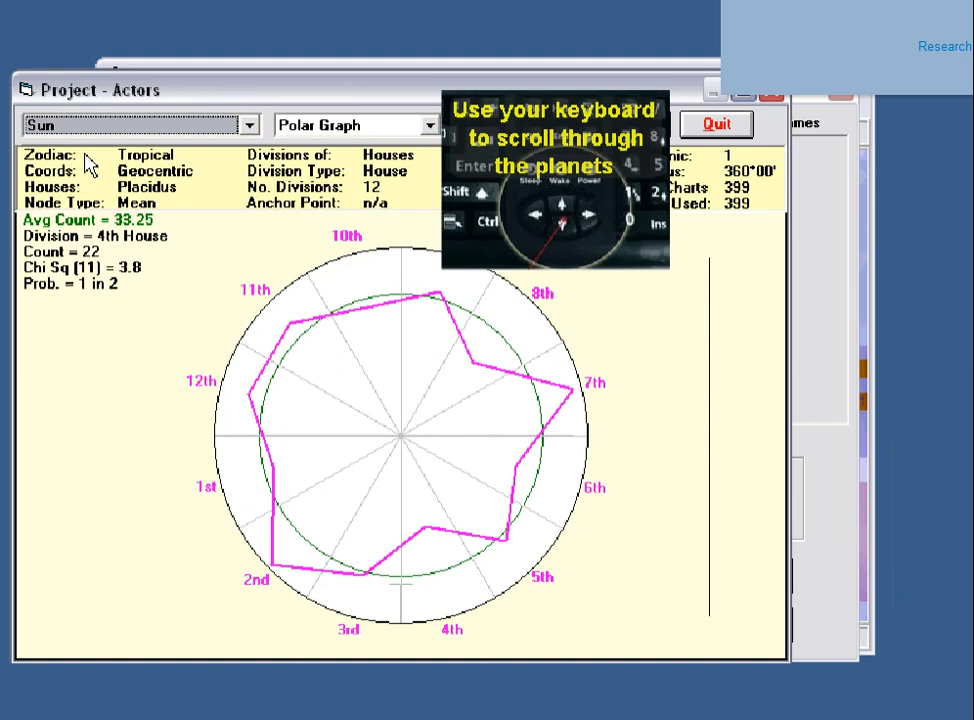
pyautogui.press('Down')
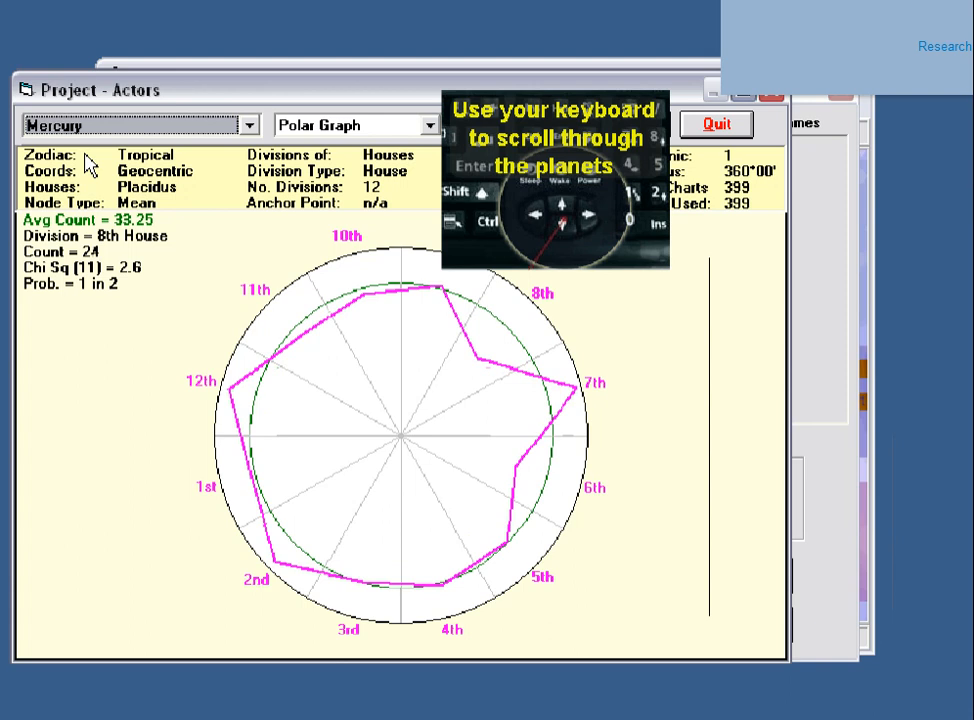
pyautogui.press('Down')
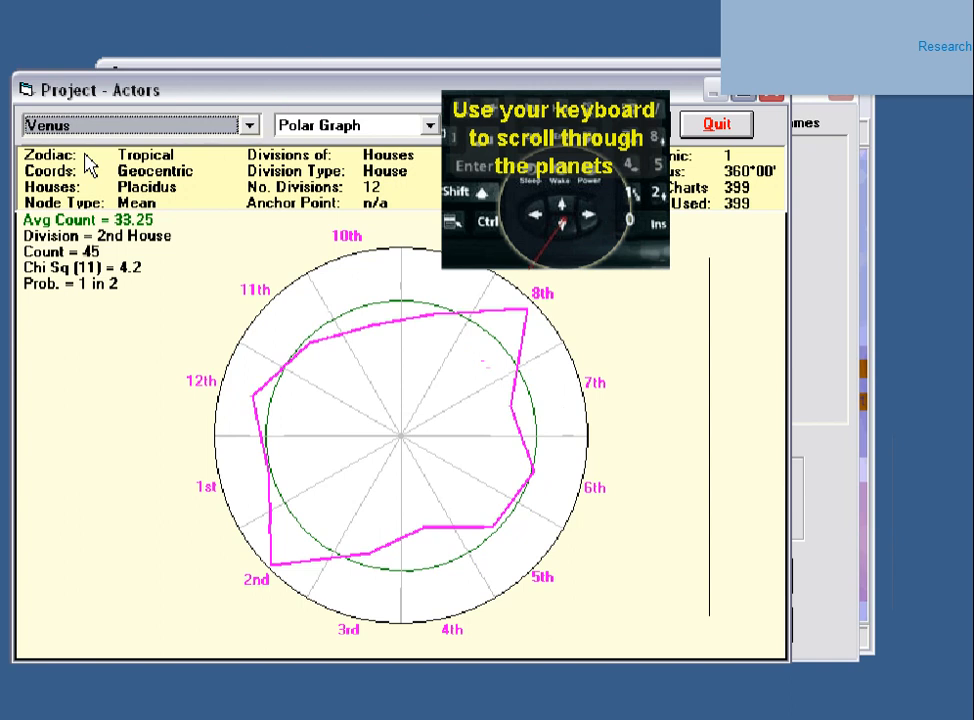
pyautogui.press('Down')
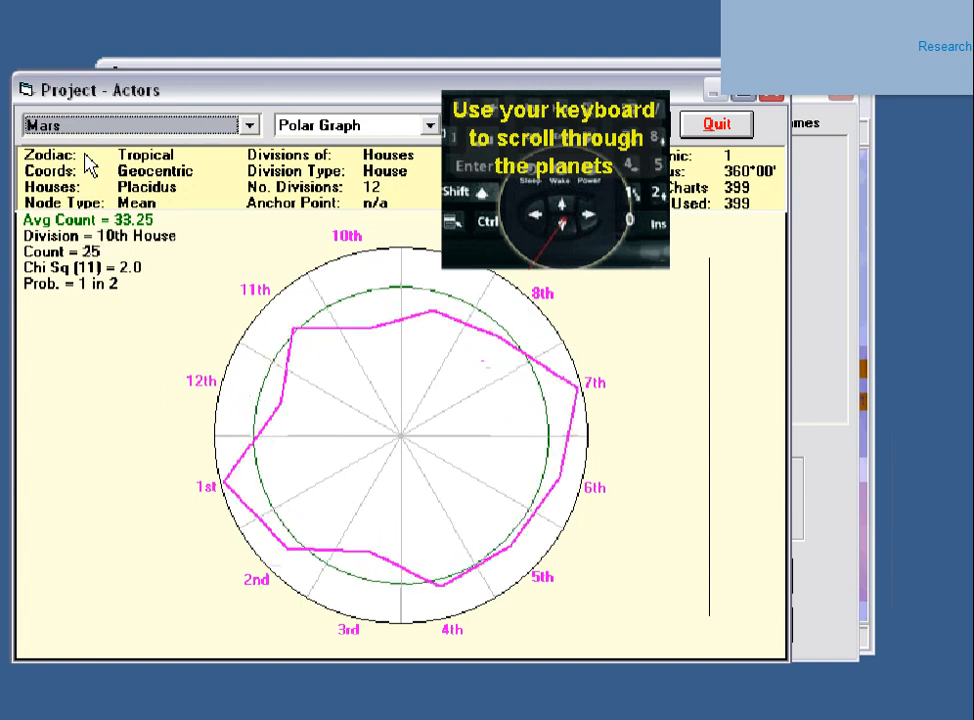
pyautogui.press('Down')
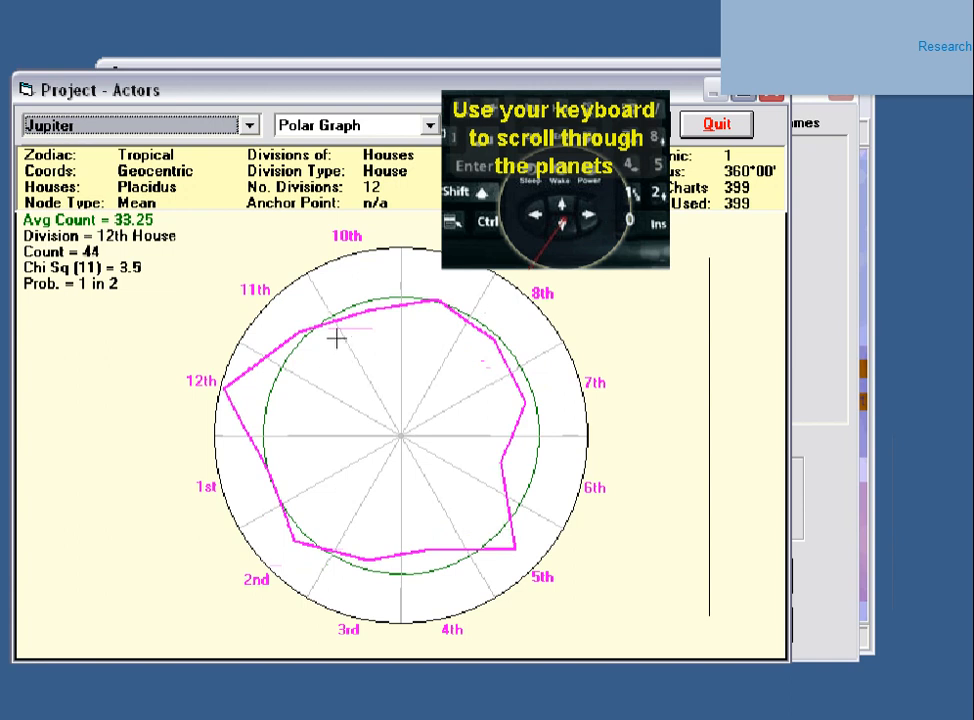
pyautogui.press('Down')
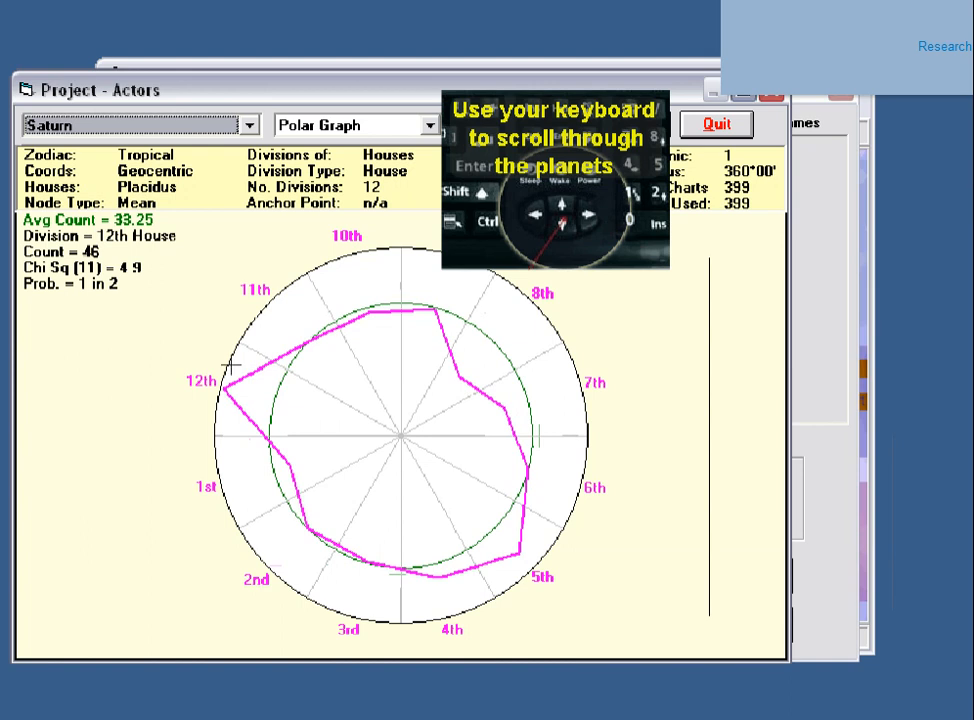
pyautogui.press('Down')
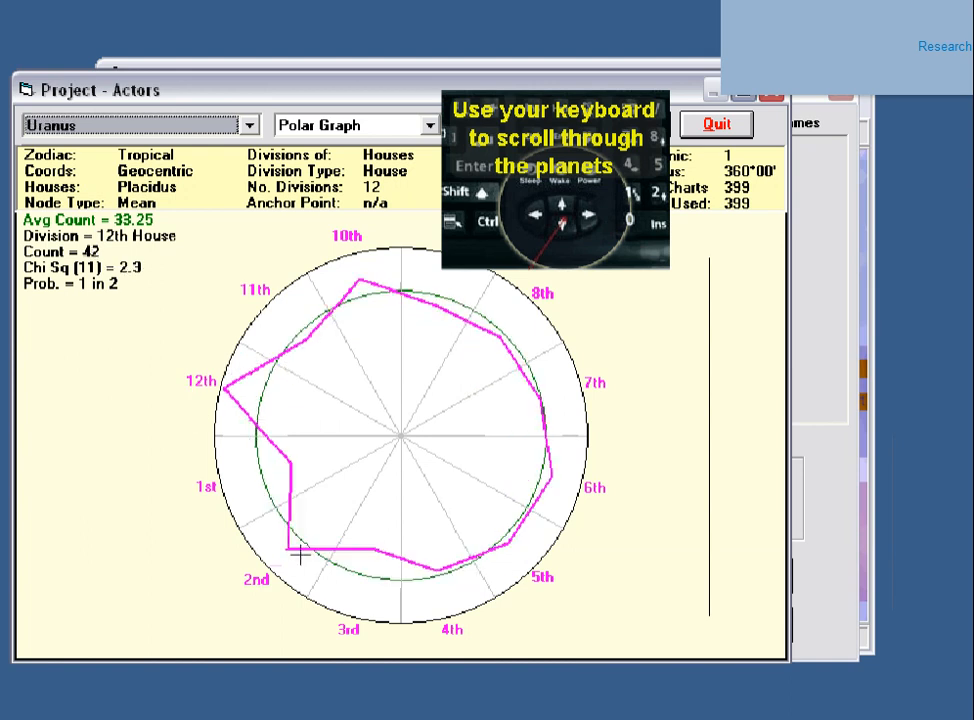
pyautogui.press('Down')
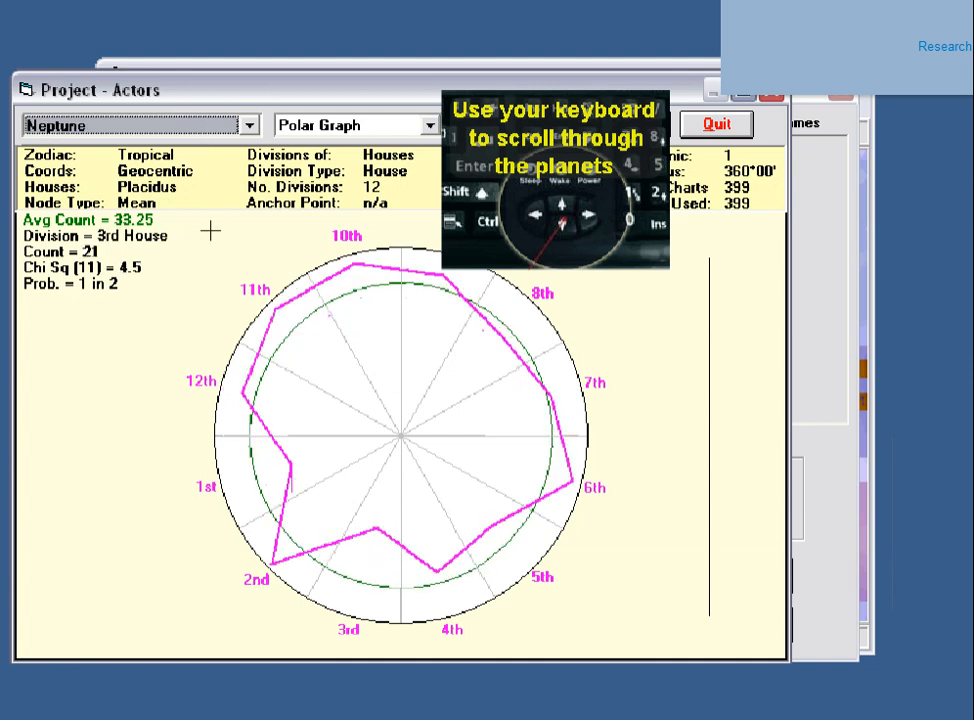
pyautogui.press('Down')
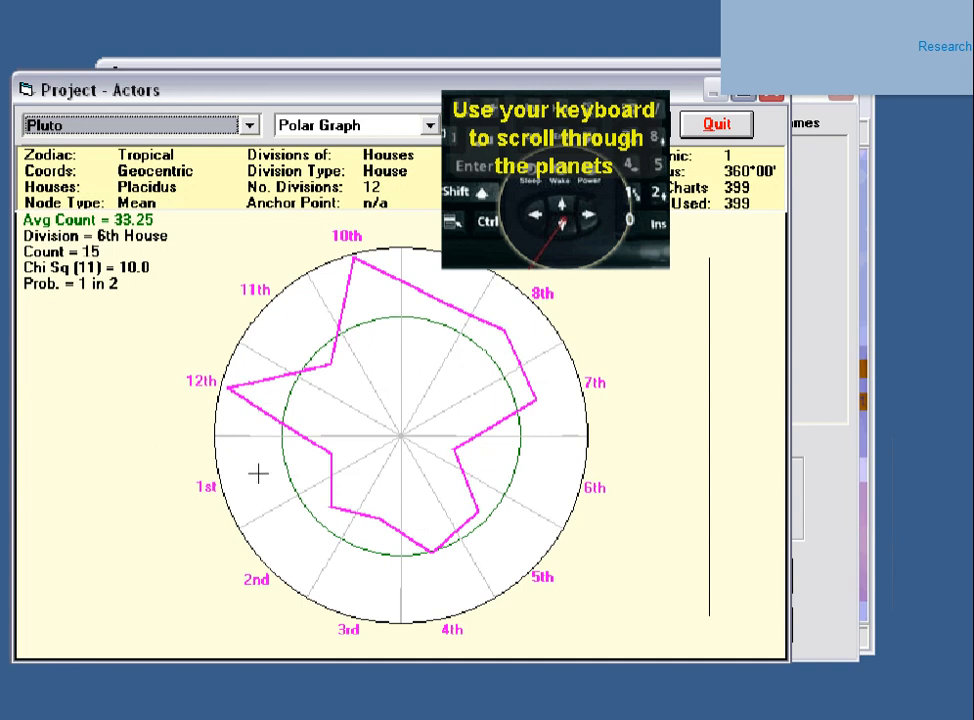
pyautogui.press('Down')
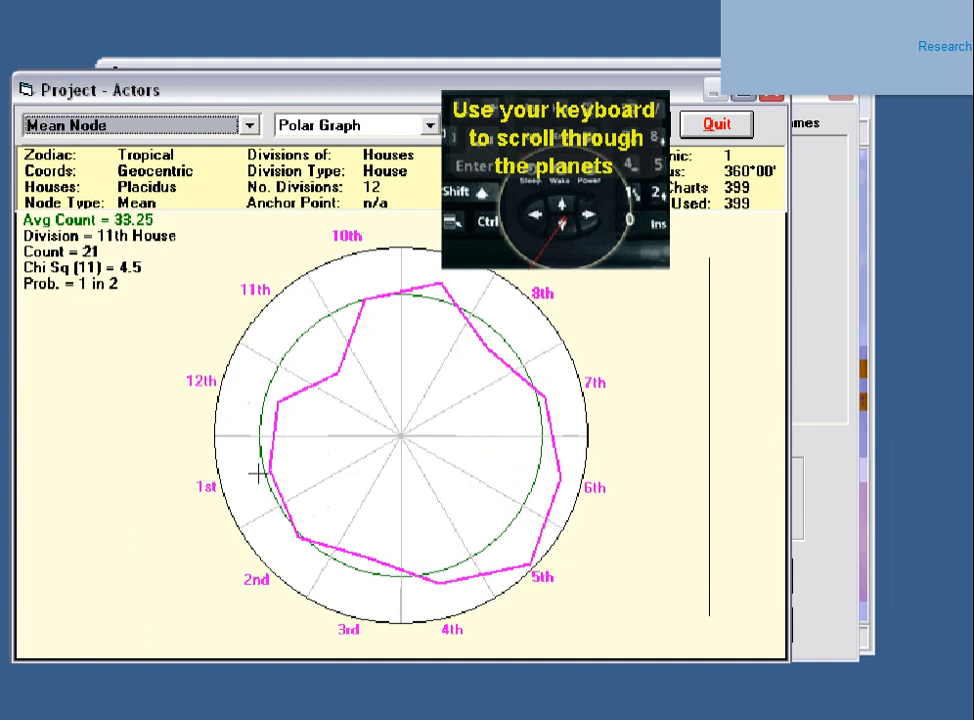
pyautogui.press('Down')
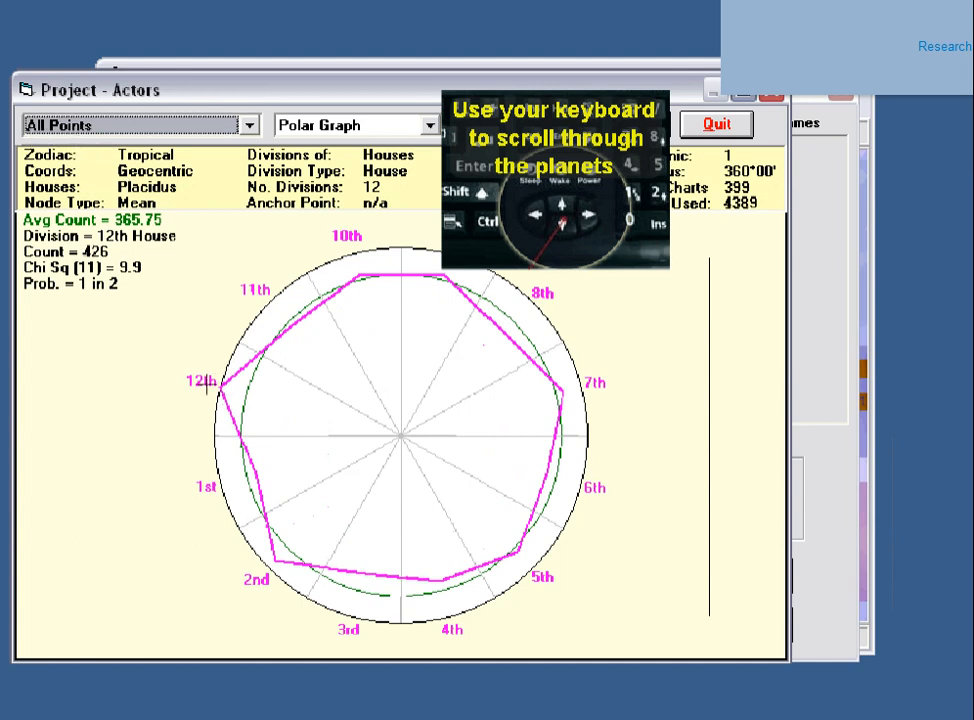
pyautogui.click(718, 125)
# - Tabulate the selected points by the Houses Ruled division type, using the New rulerships
pyautogui.click(572, 223)
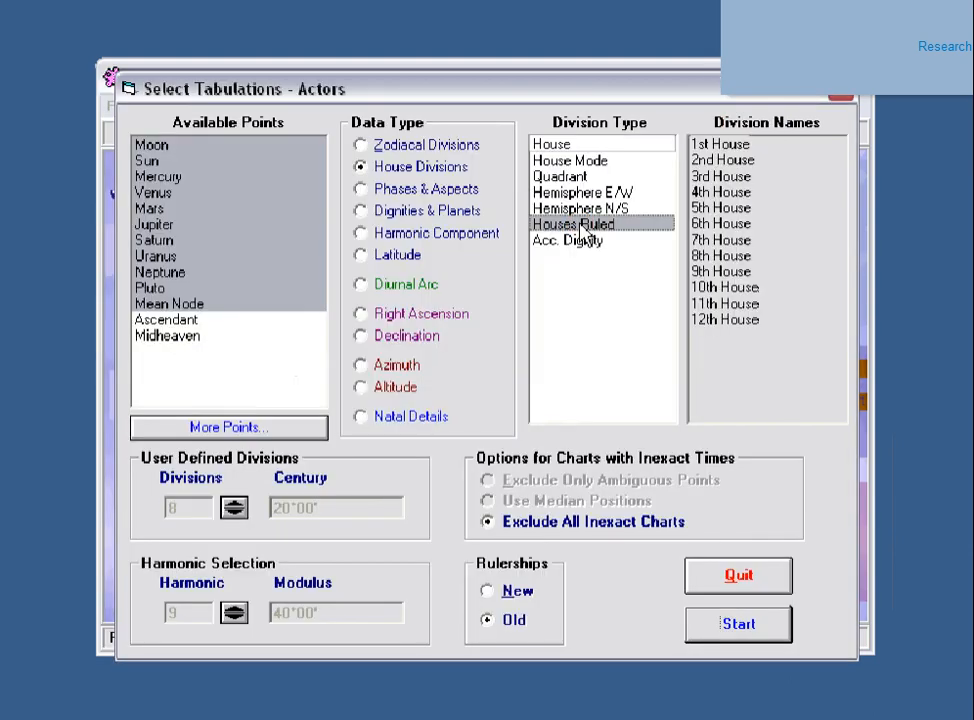
pyautogui.click(490, 590)
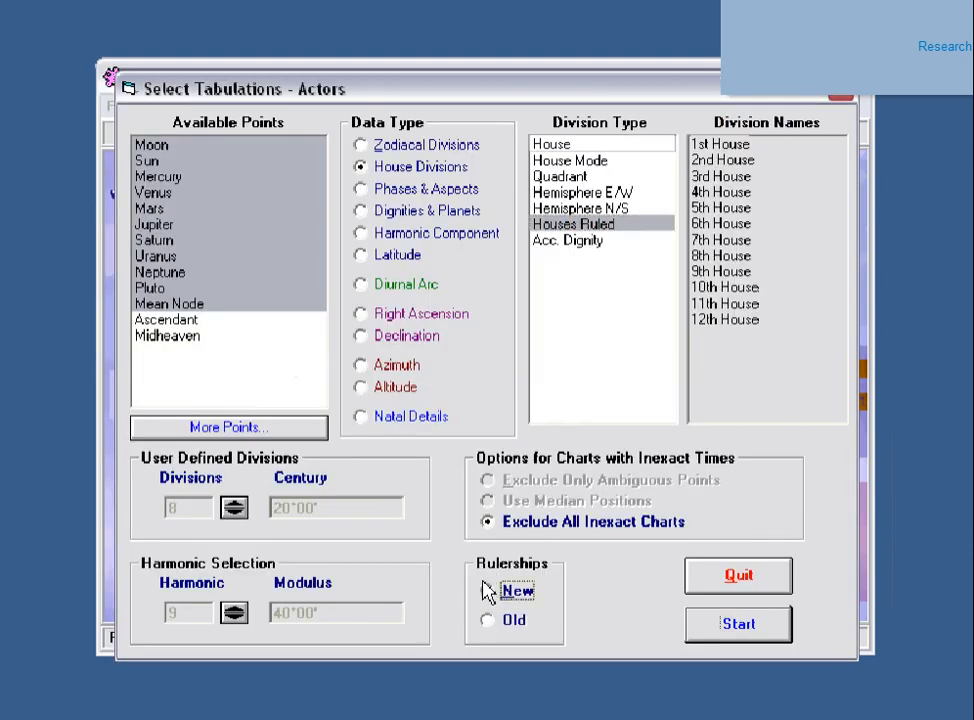
pyautogui.click(749, 630)
pyautogui.click(749, 630)
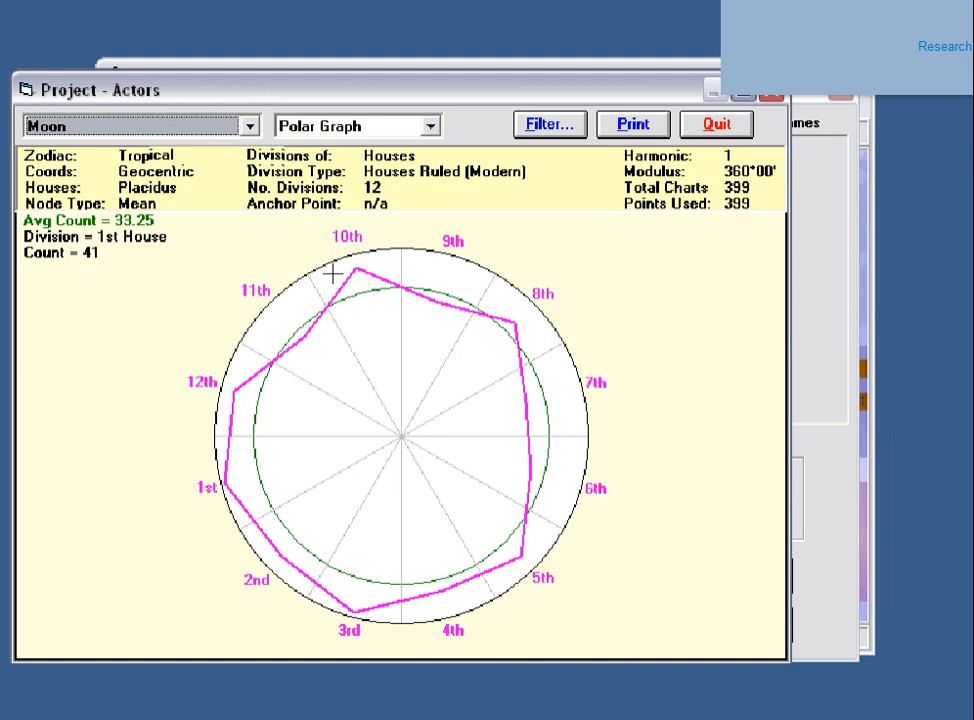
# - Examine the polar graphs of houses ruled for the Sun, Venus, Mars and Pluto, and close the results
pyautogui.click(249, 126)
pyautogui.click(152, 163)
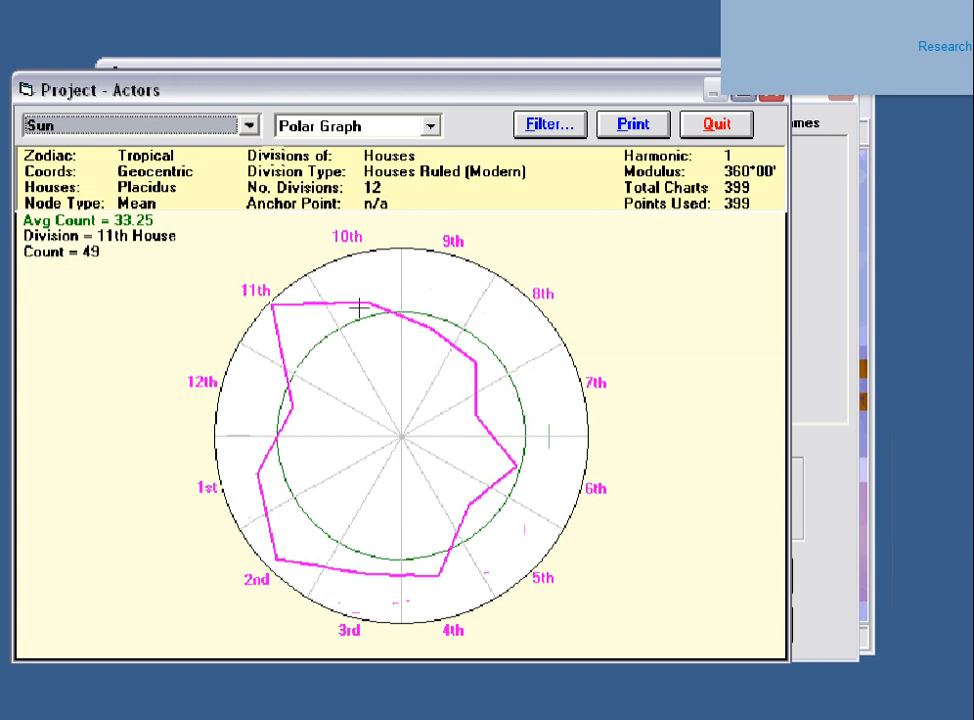
pyautogui.click(249, 126)
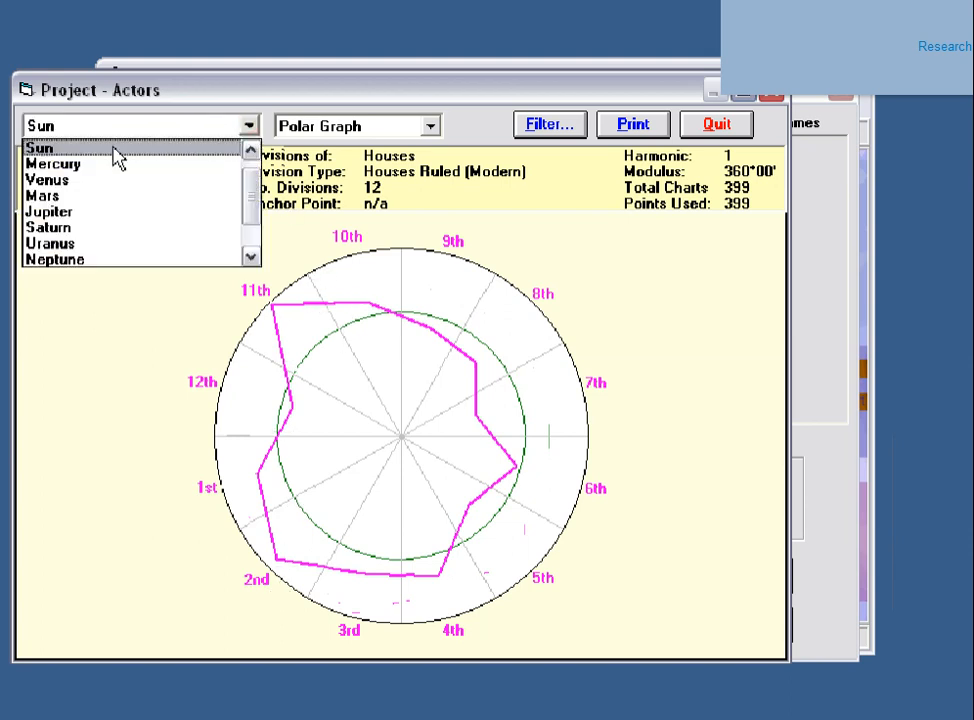
pyautogui.click(95, 180)
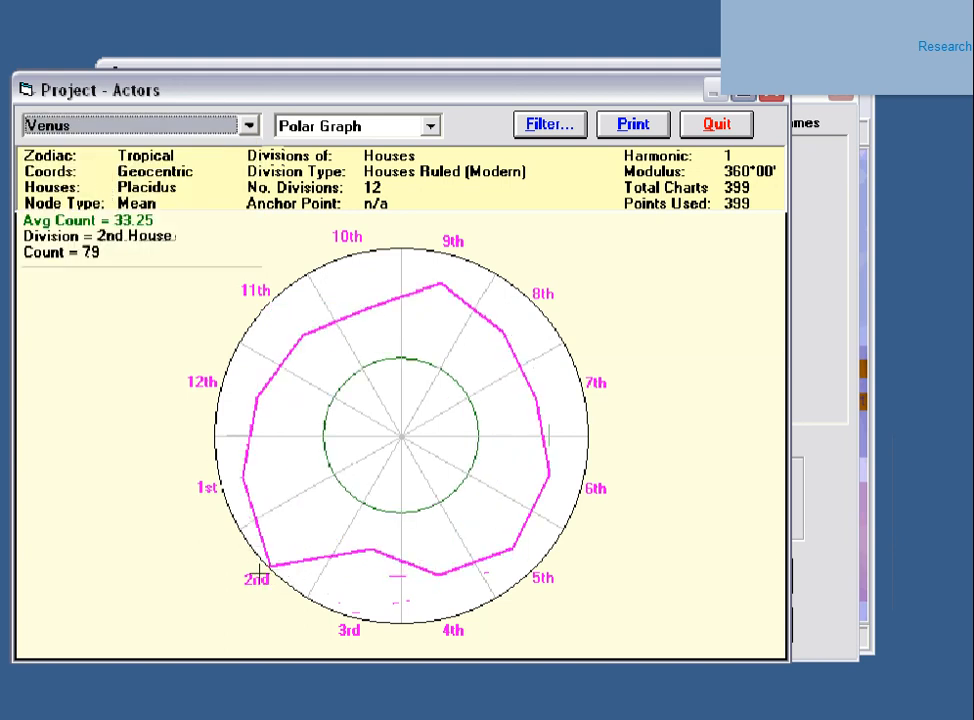
pyautogui.click(249, 126)
pyautogui.click(130, 162)
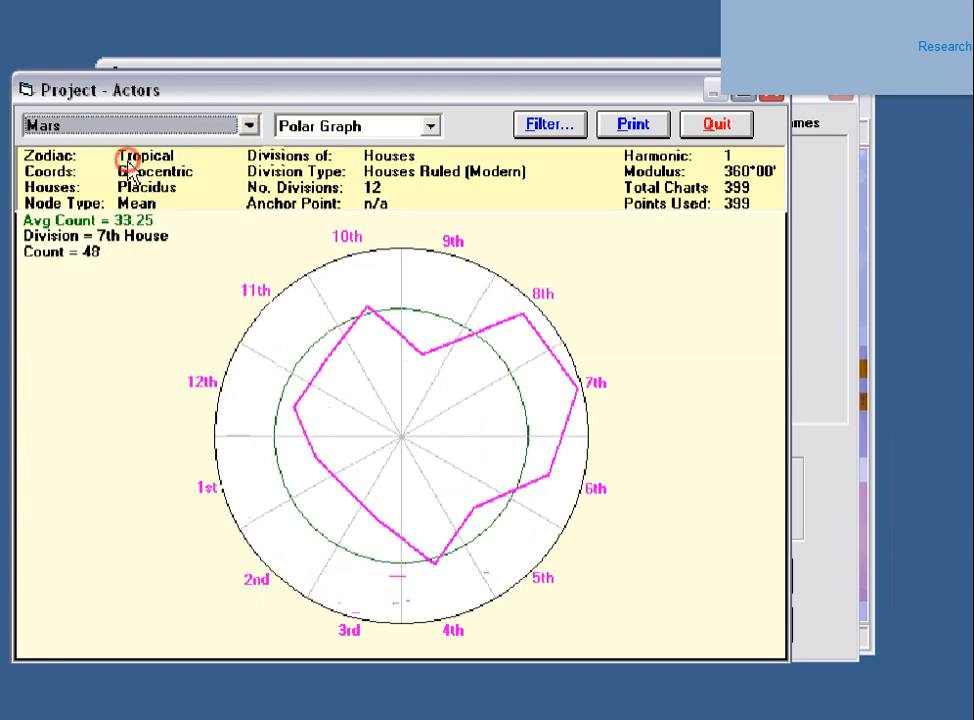
pyautogui.click(249, 126)
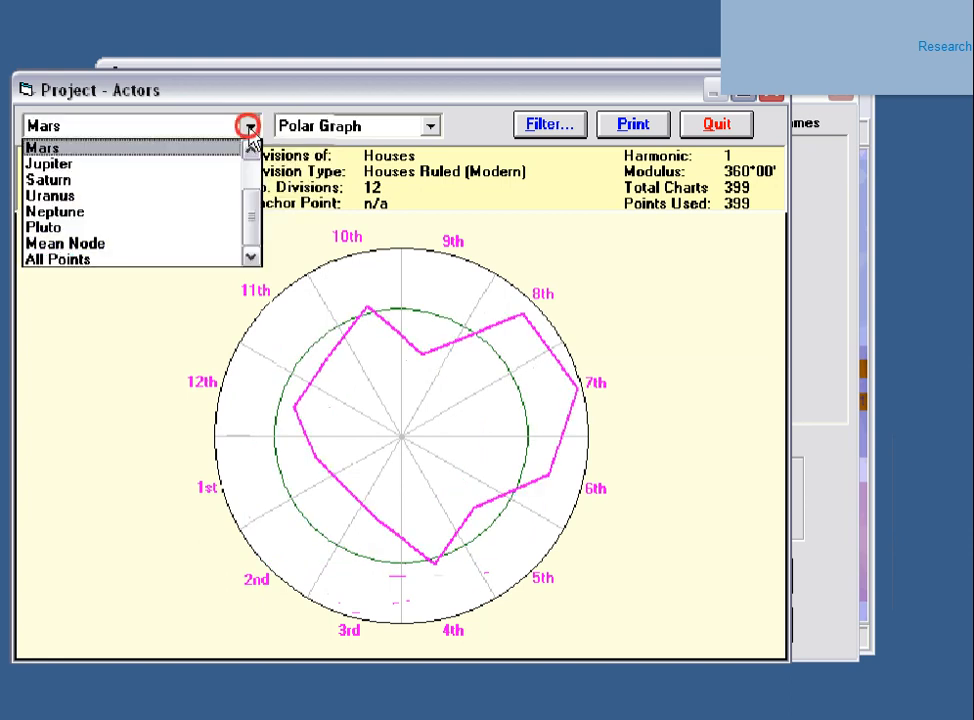
pyautogui.click(100, 227)
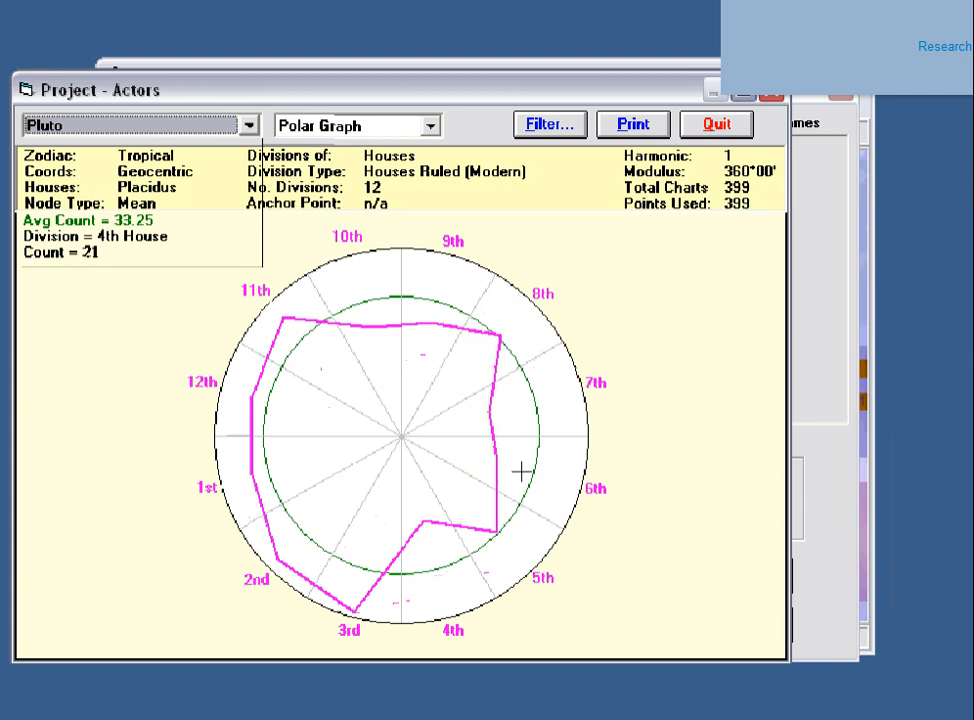
pyautogui.click(515, 410)
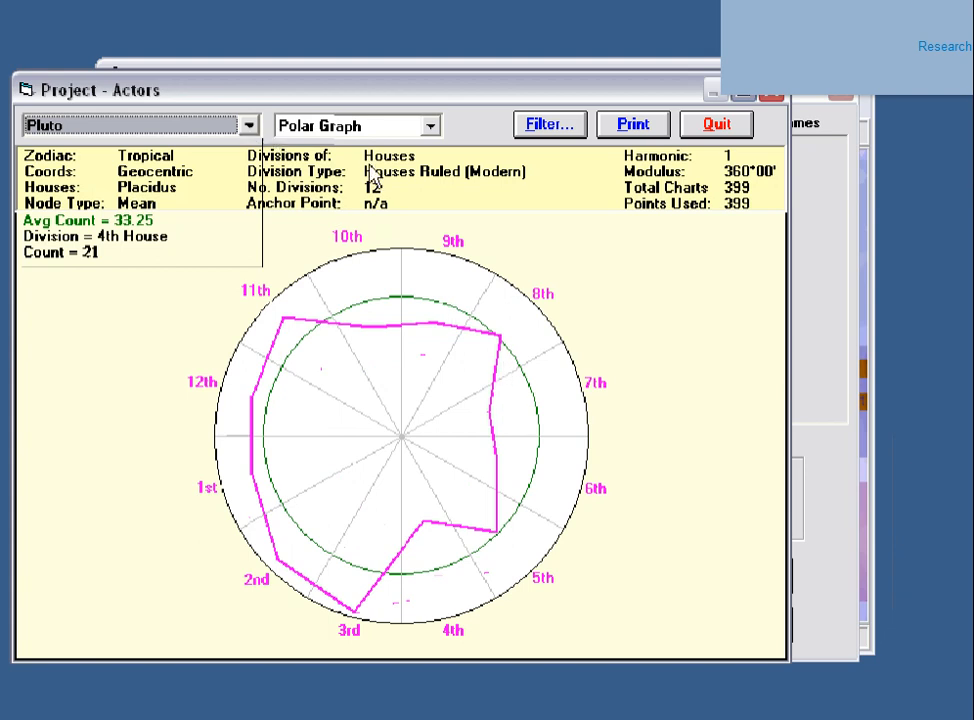
pyautogui.click(716, 130)
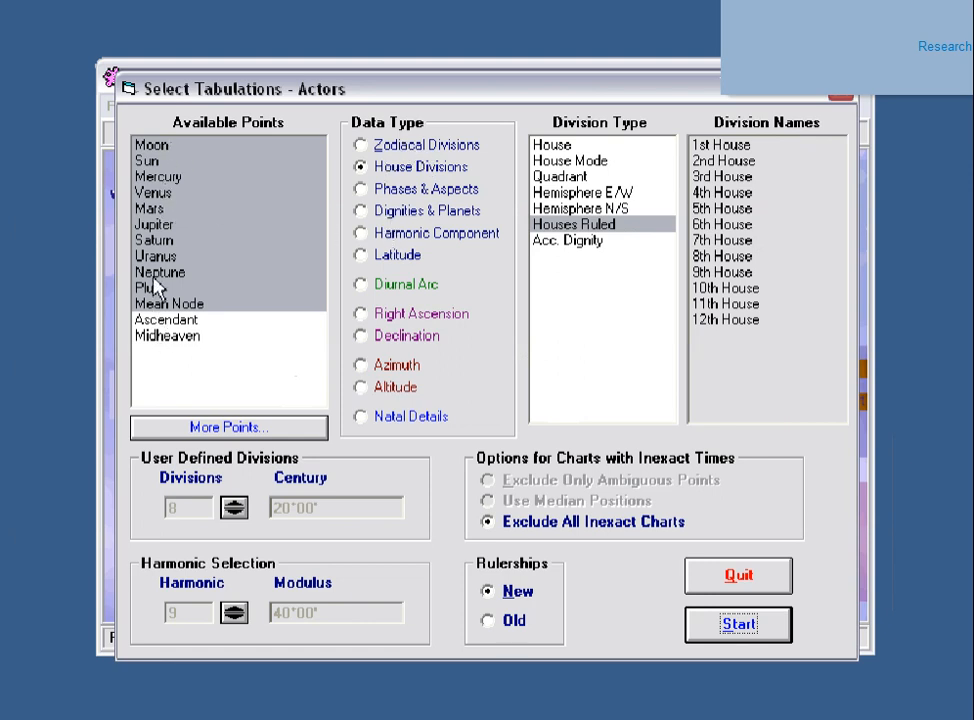
# - Look through the division types offered for the data types from Zodiacal Divisions to Latitude, with only the Moon selected
pyautogui.click(172, 147)
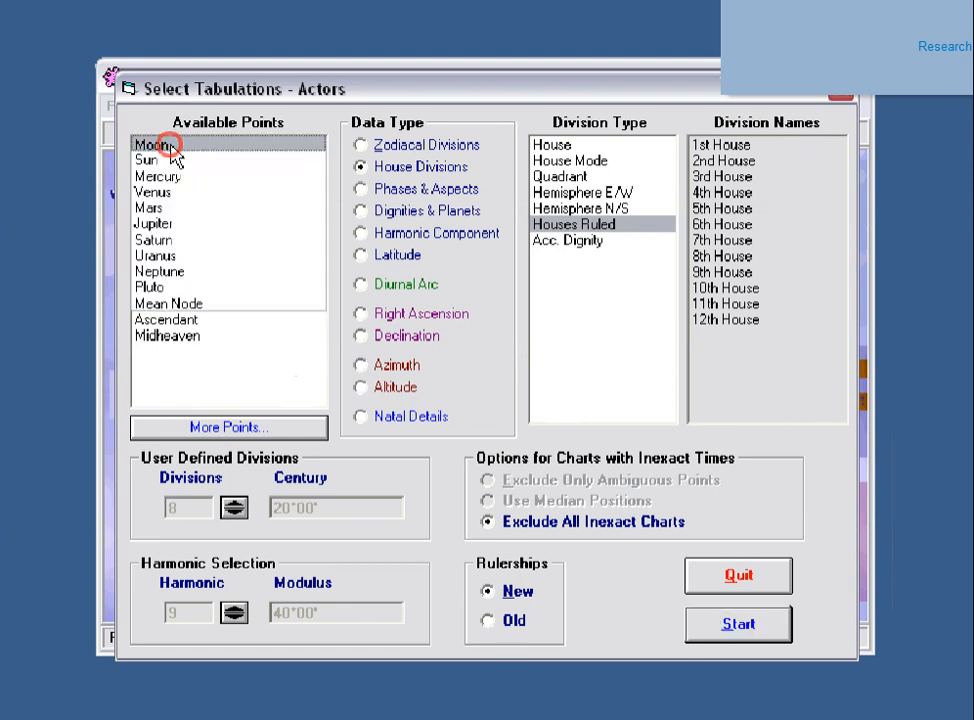
pyautogui.click(422, 190)
pyautogui.click(402, 211)
pyautogui.click(404, 234)
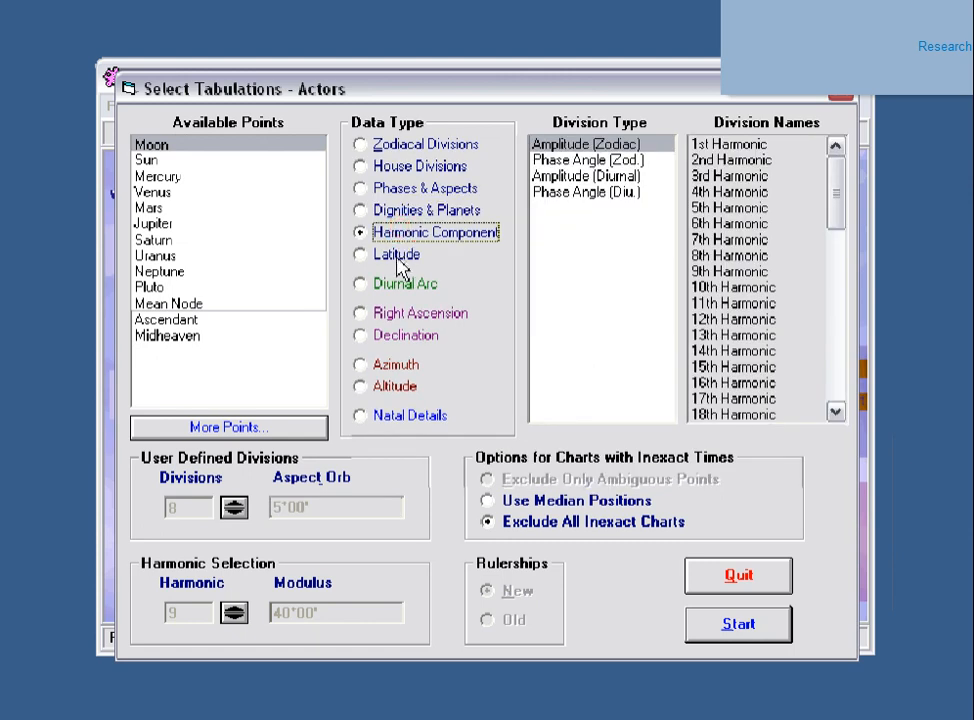
pyautogui.click(398, 256)
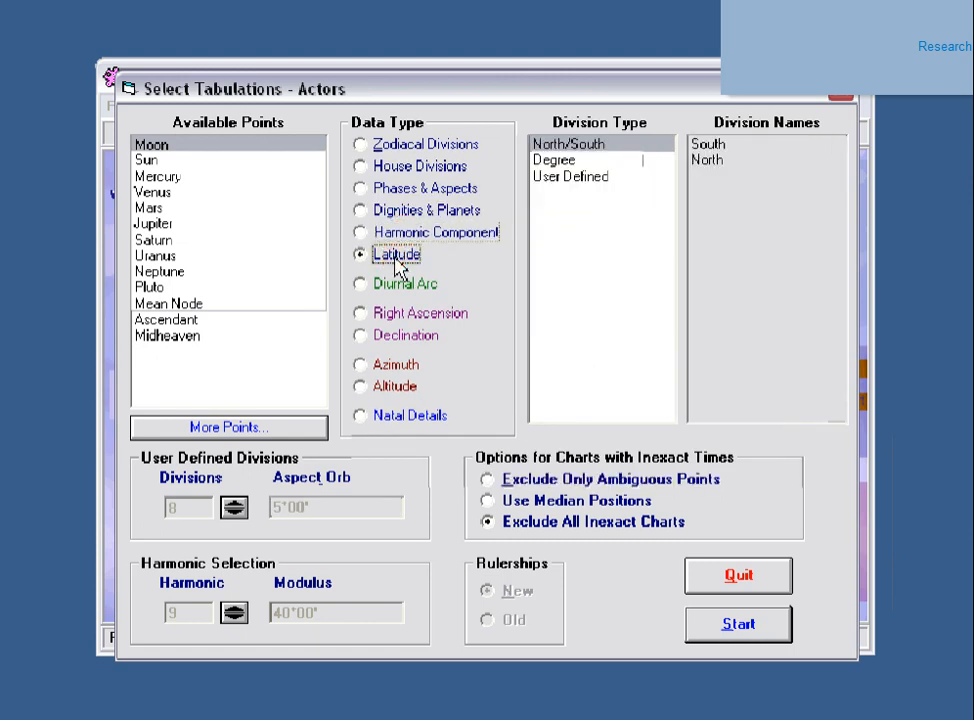
pyautogui.click(405, 150)
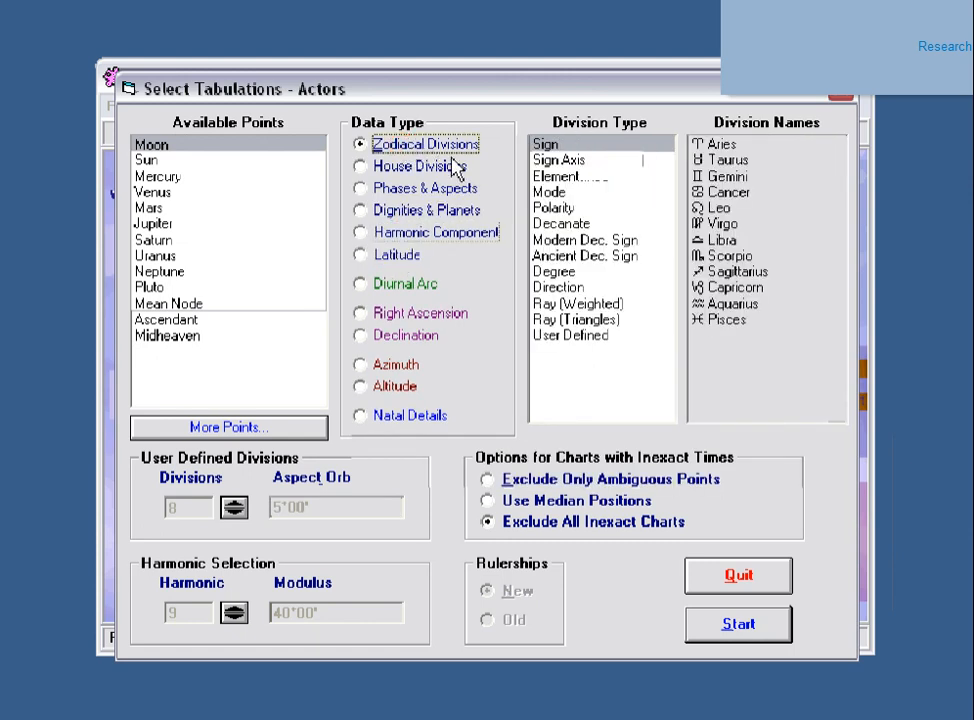
pyautogui.click(543, 255)
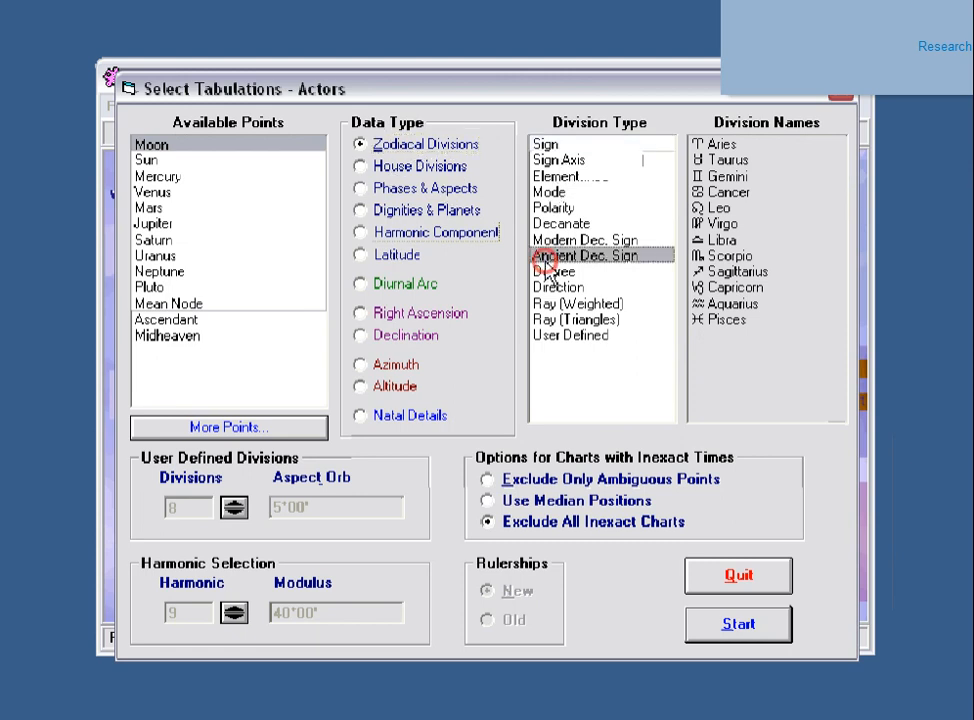
pyautogui.click(547, 146)
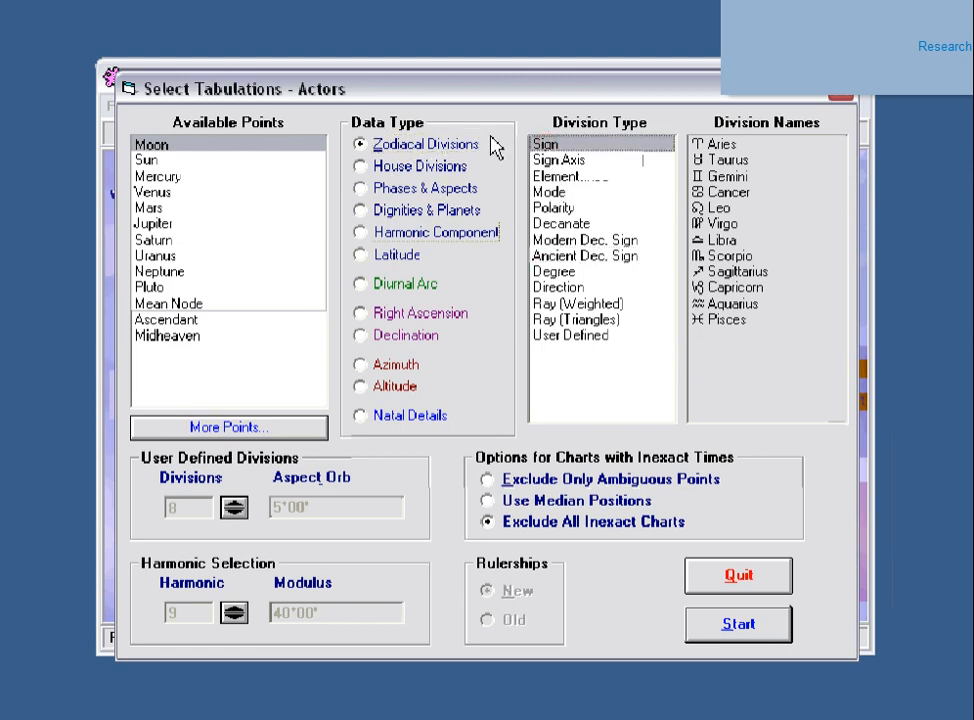
pyautogui.click(436, 163)
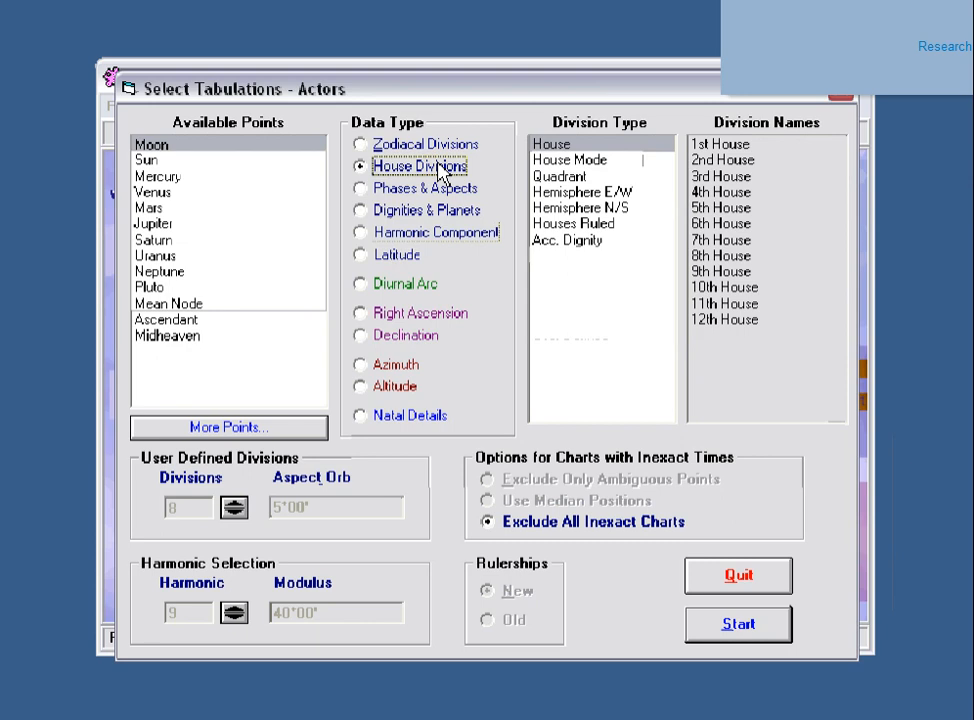
pyautogui.click(447, 148)
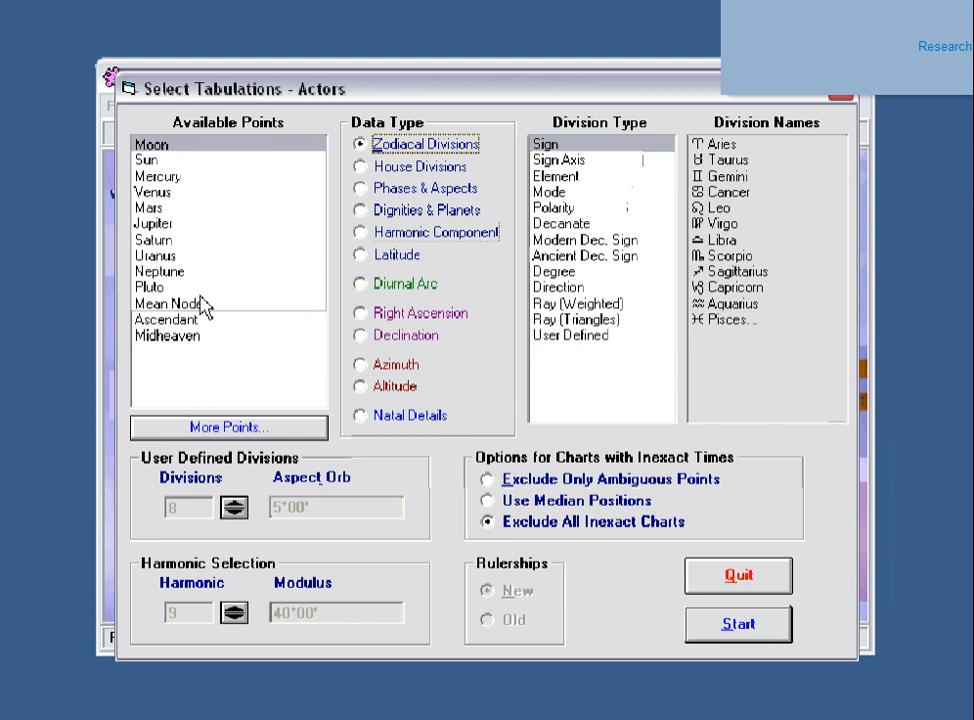
# - Select all available points from Moon through Midheaven as one continuous range
pyautogui.click(150, 240)
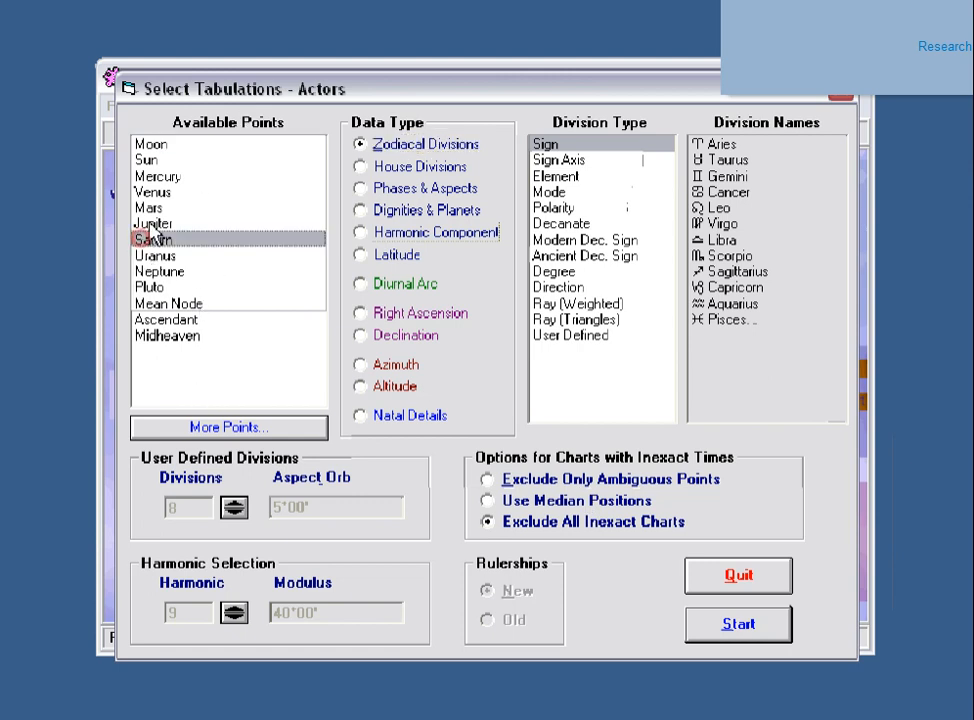
pyautogui.click(150, 192)
pyautogui.click(150, 145)
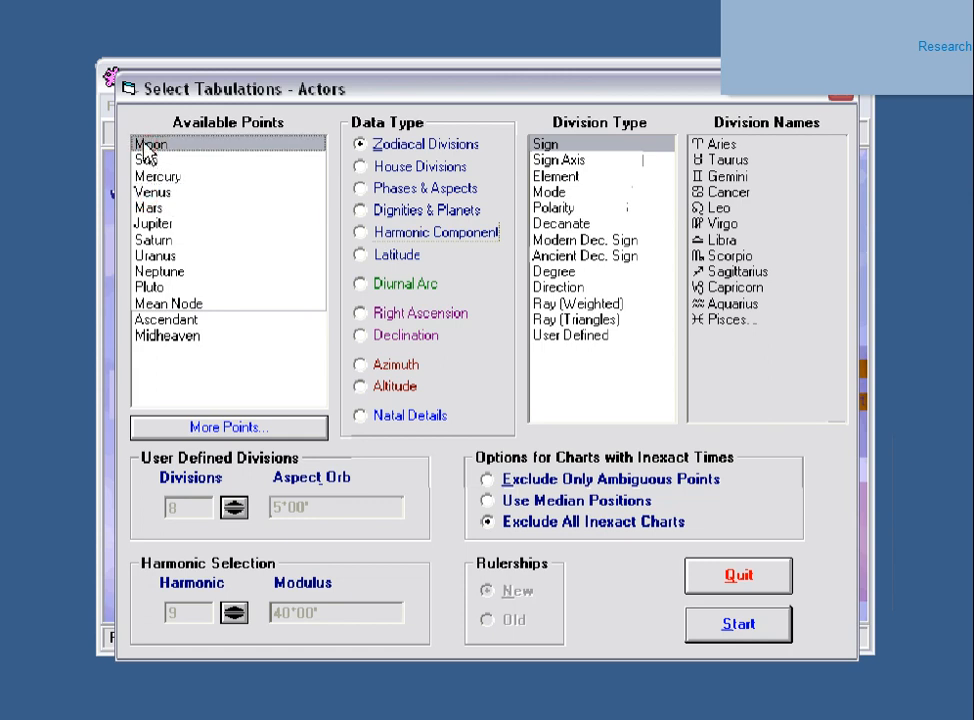
pyautogui.keyDown('shift'); pyautogui.click(172, 336); pyautogui.keyUp('shift')
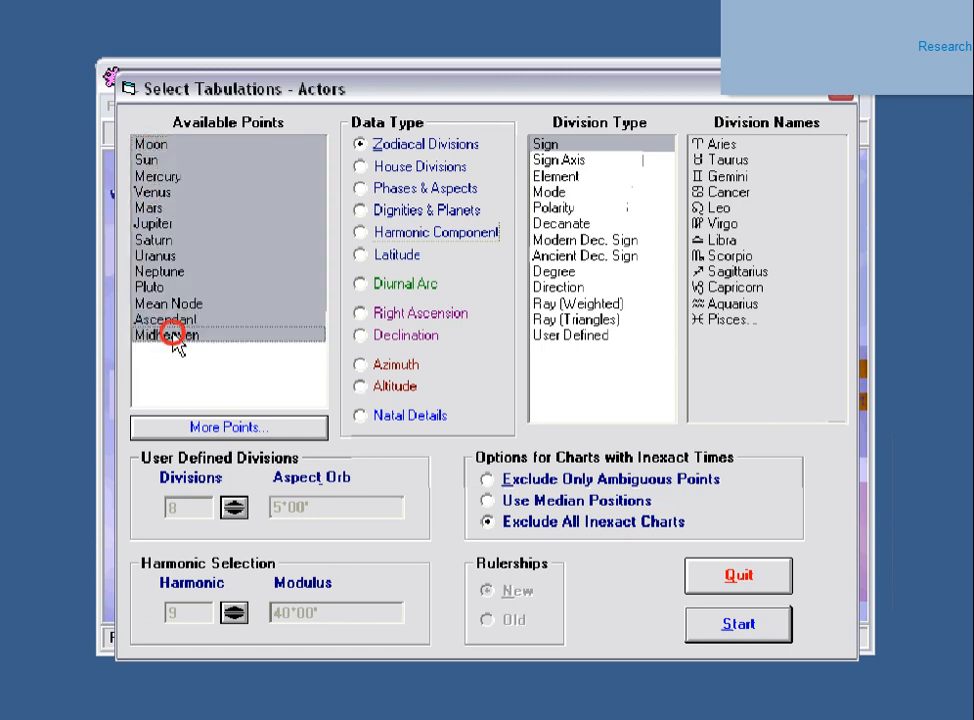
# - Select only the Moon, Venus, Saturn and Neptune from the available points
pyautogui.click(152, 147)
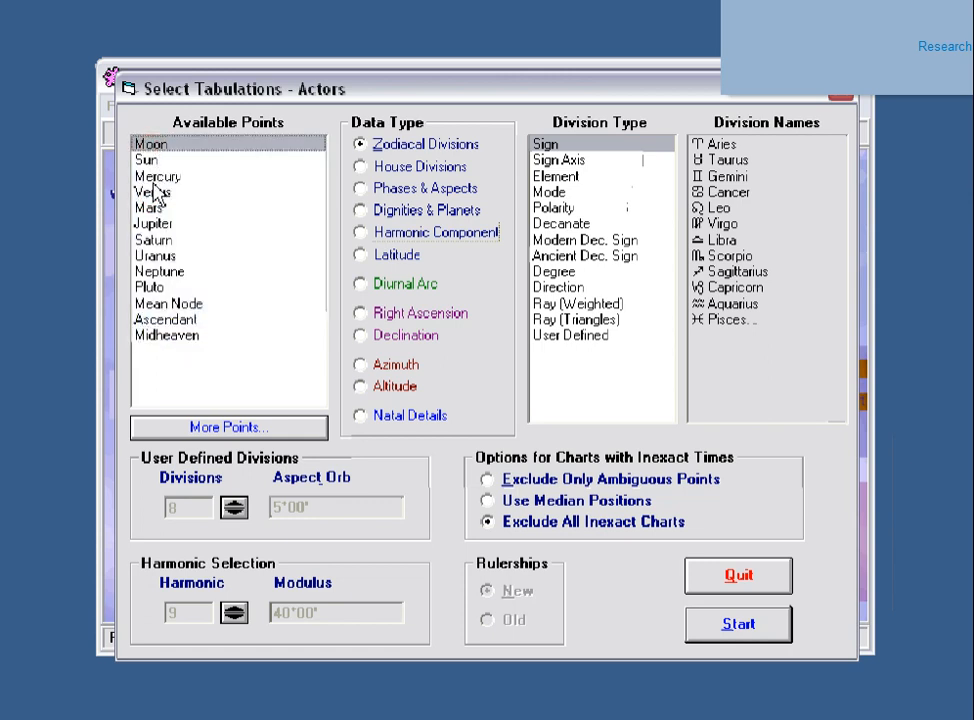
pyautogui.keyDown('ctrl'); pyautogui.click(154, 192); pyautogui.keyUp('ctrl')
pyautogui.keyDown('ctrl'); pyautogui.click(154, 240); pyautogui.keyUp('ctrl')
pyautogui.keyDown('ctrl'); pyautogui.click(152, 270); pyautogui.keyUp('ctrl')
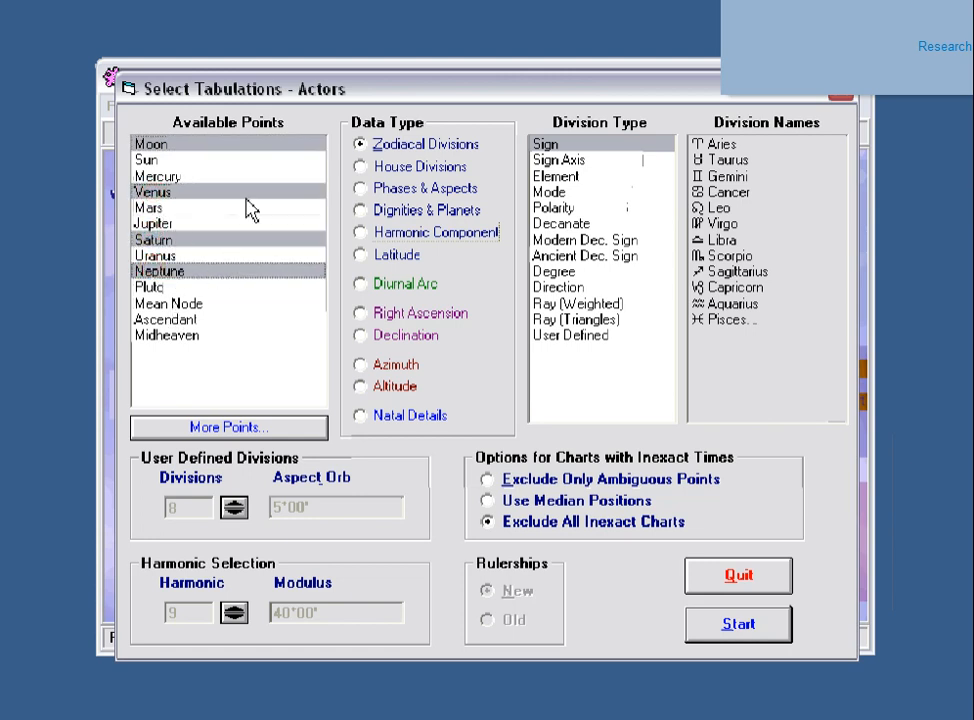
# - Look through several data types and review the Sign Axis, Element, Mode and Polarity division names under Zodiacal Divisions
pyautogui.click(399, 168)
pyautogui.click(372, 189)
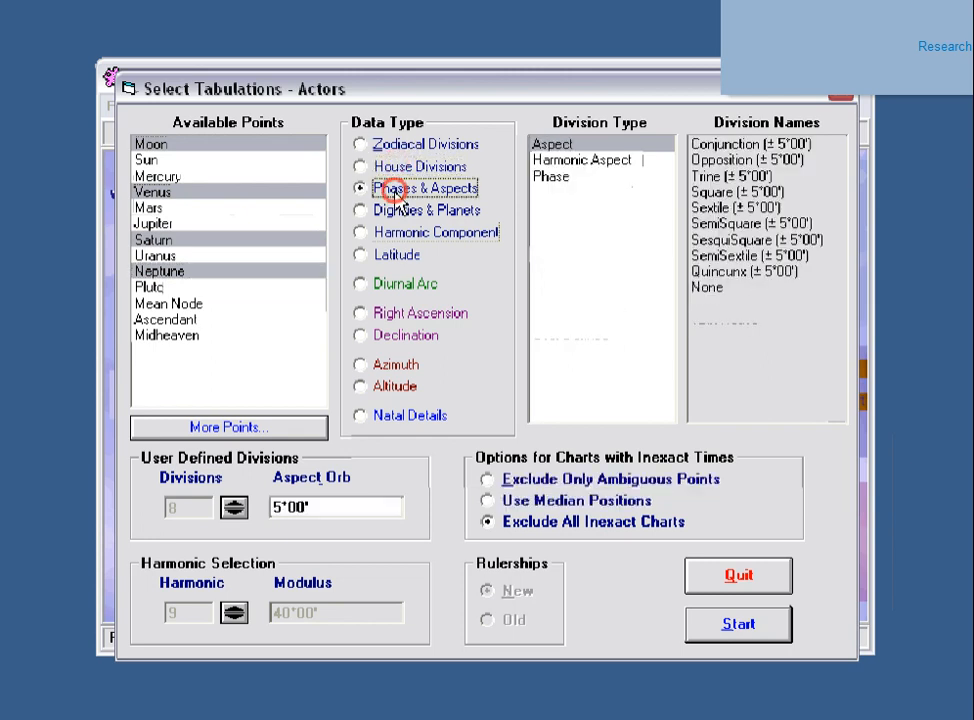
pyautogui.click(398, 218)
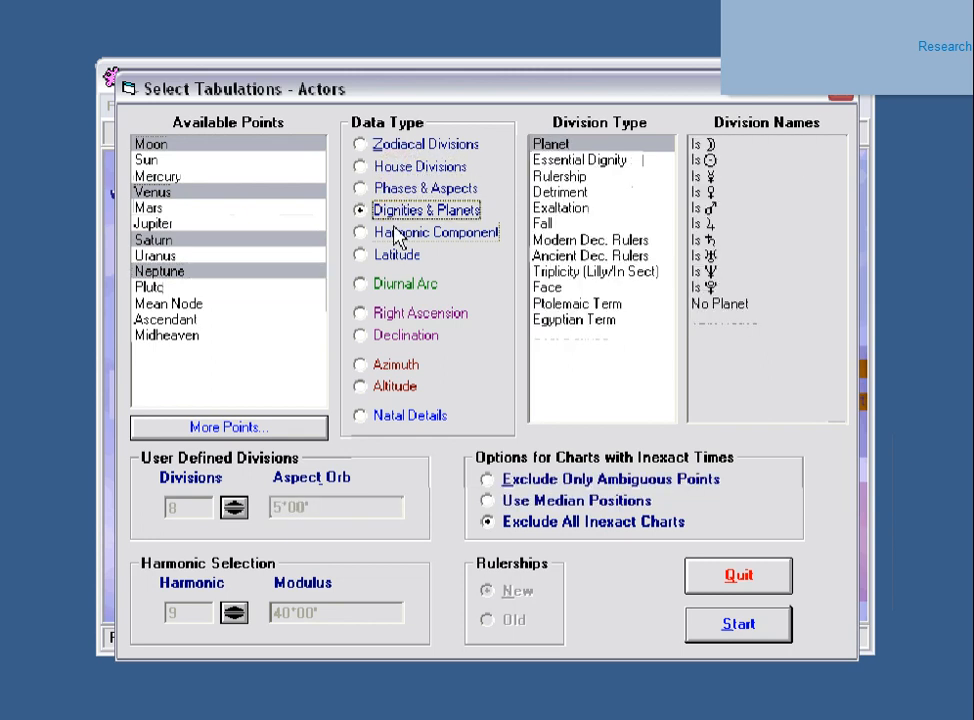
pyautogui.click(398, 231)
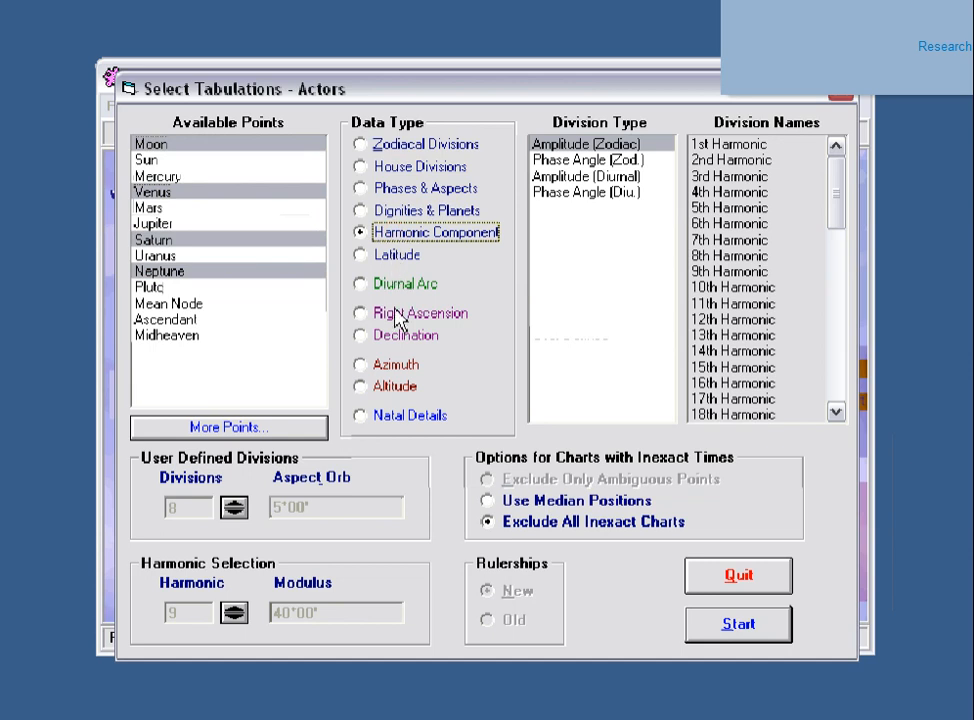
pyautogui.click(388, 148)
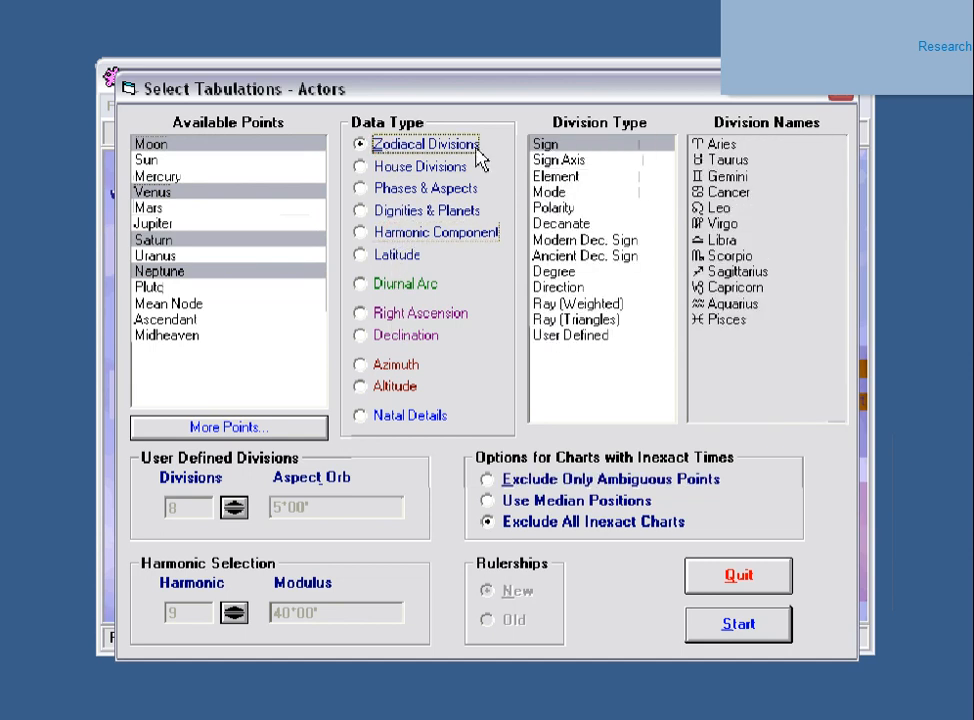
pyautogui.click(558, 159)
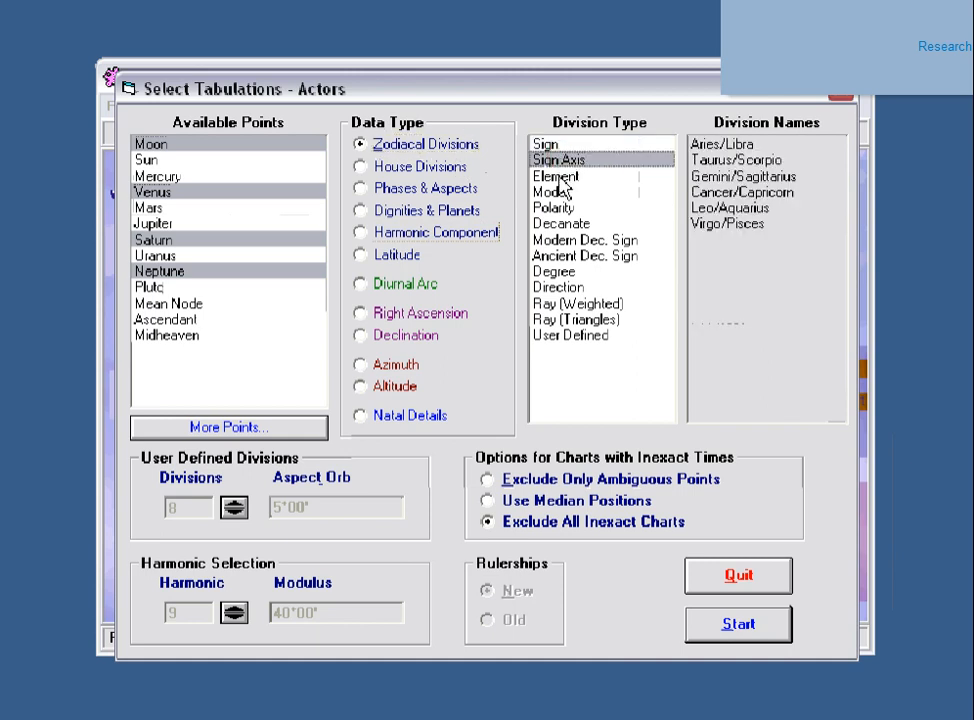
pyautogui.click(558, 176)
pyautogui.click(557, 192)
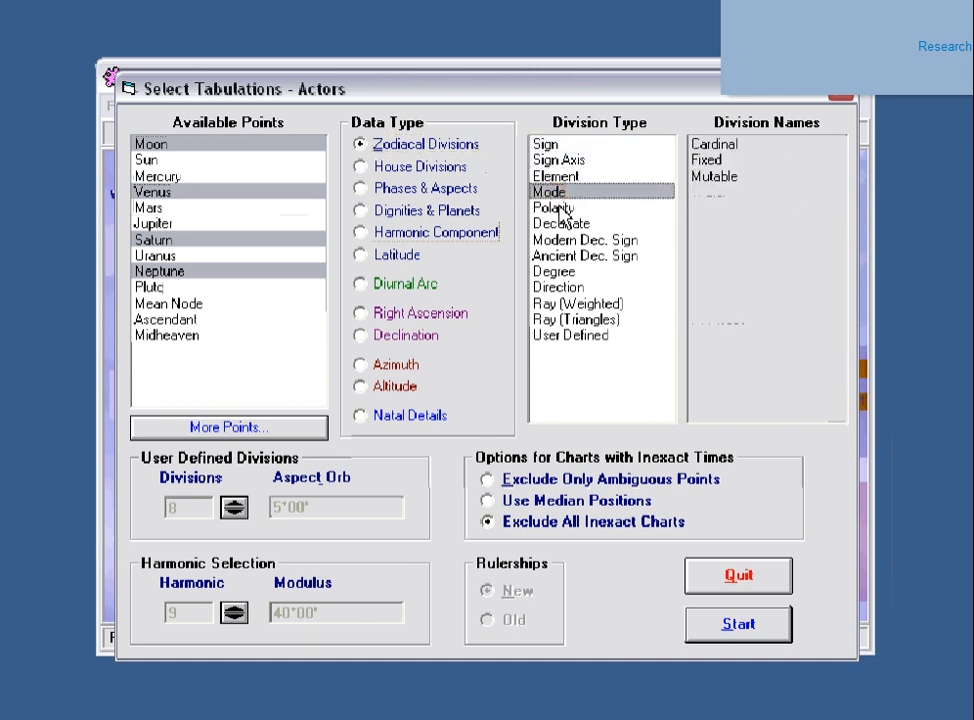
pyautogui.click(555, 208)
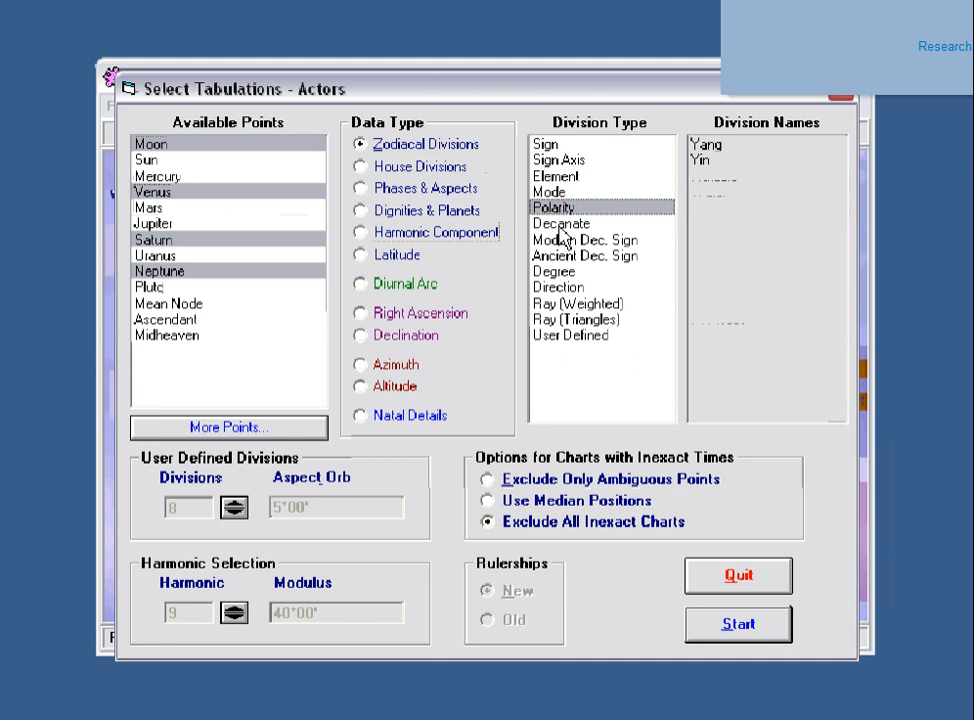
# - Choose the User Defined type for Zodiacal Divisions and set the number of divisions to 2
pyautogui.click(567, 337)
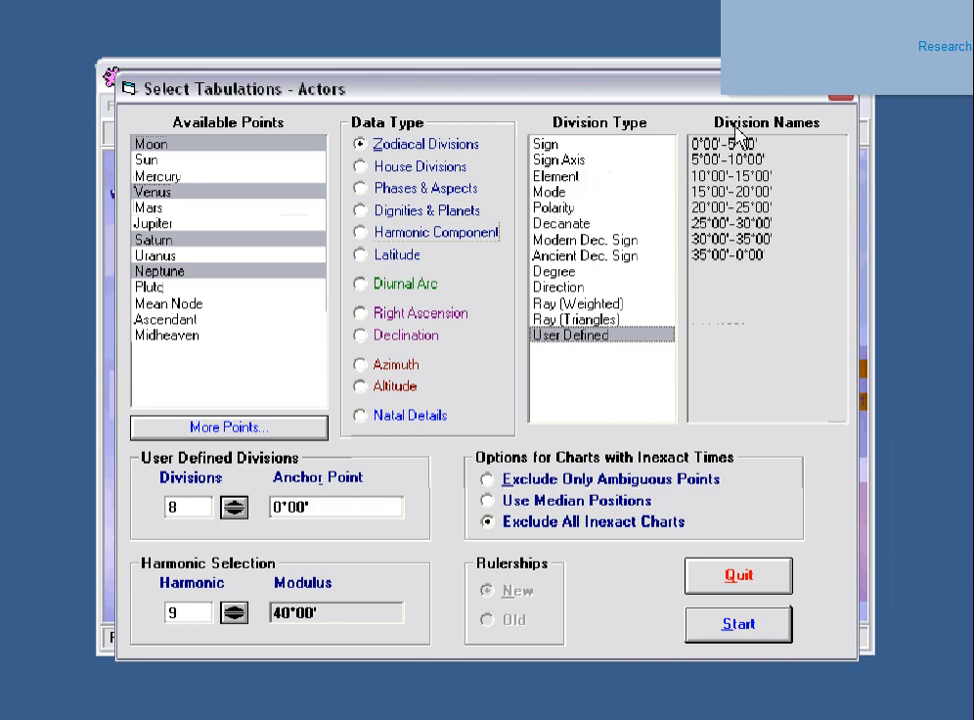
pyautogui.click(708, 175)
pyautogui.click(708, 191)
pyautogui.click(708, 207)
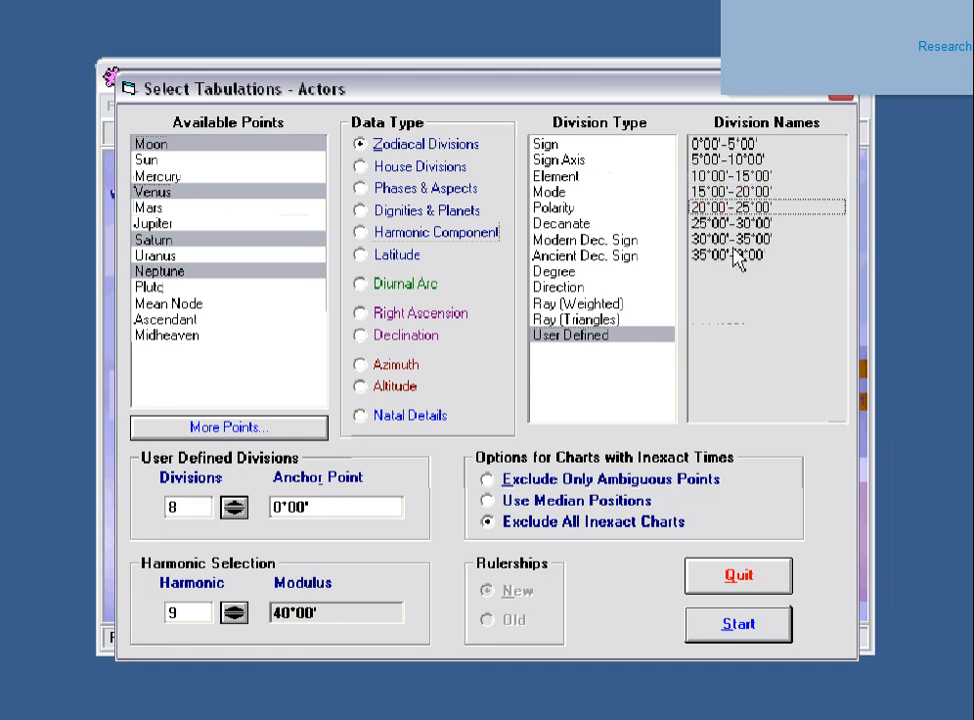
pyautogui.click(182, 502)
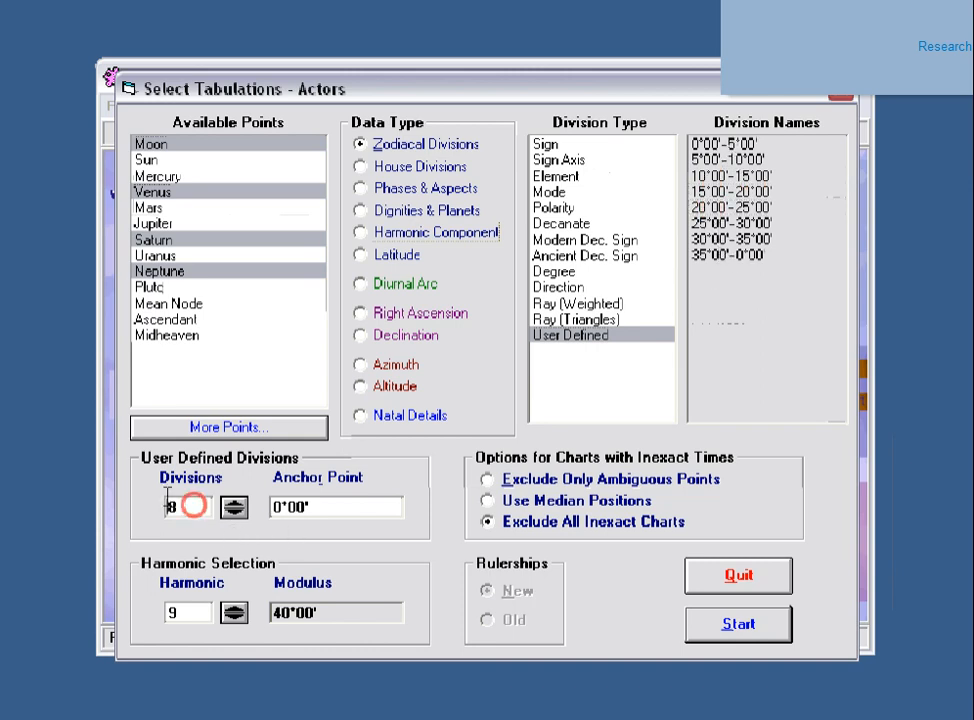
pyautogui.write('1')
pyautogui.click(333, 500)
pyautogui.click(737, 214)
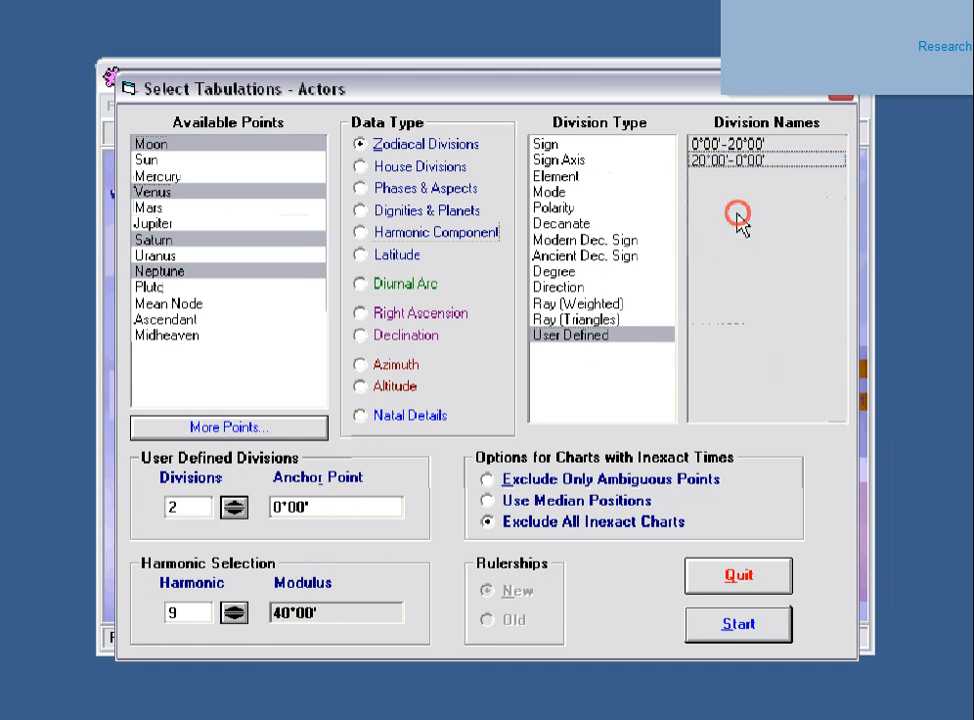
# - Set the harmonic to 1 for the user-defined divisions and refresh the division names
pyautogui.click(184, 610)
pyautogui.press('BackSpace')
pyautogui.write('1')
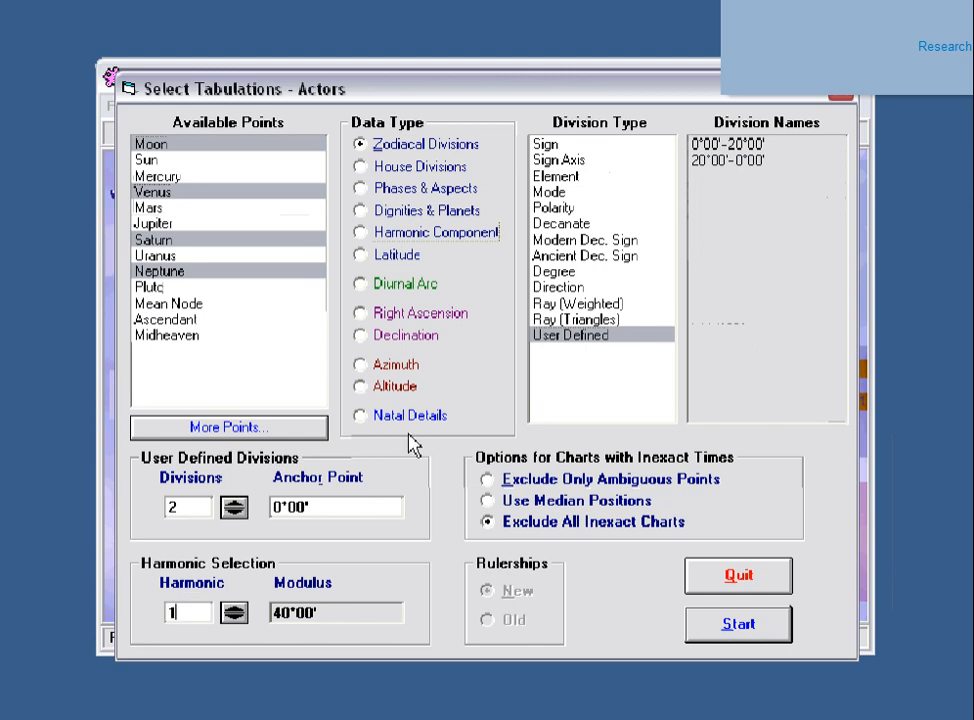
pyautogui.click(756, 186)
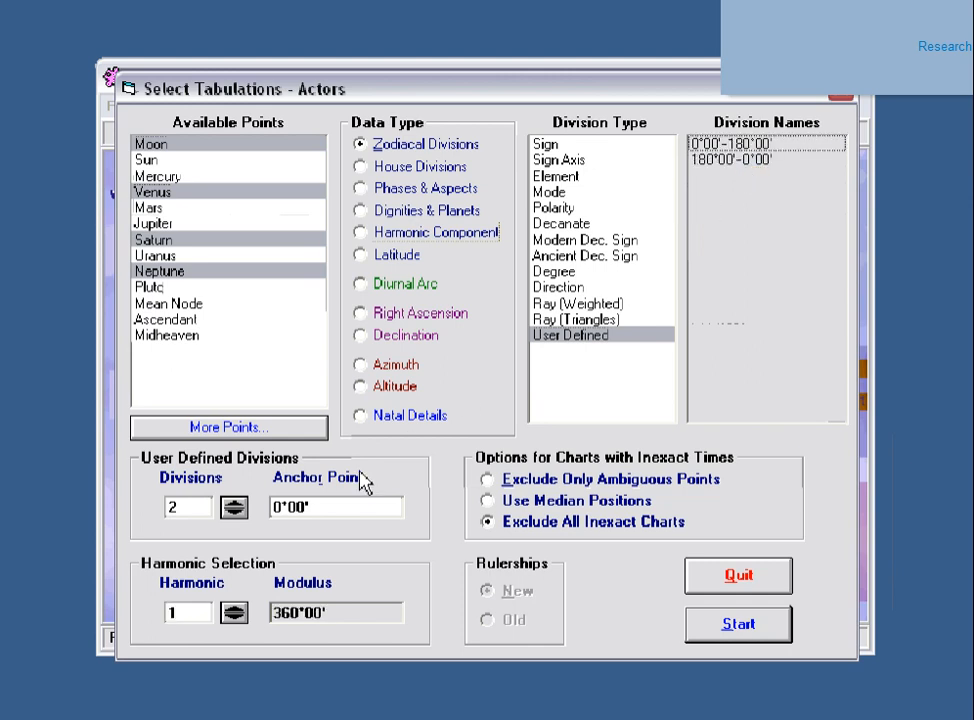
# - Review the Harmonic Aspect options under Phases & Aspects and the Essential Dignity divisions under Dignities & Planets, and reposition the dialog slightly
pyautogui.click(365, 188)
pyautogui.click(568, 162)
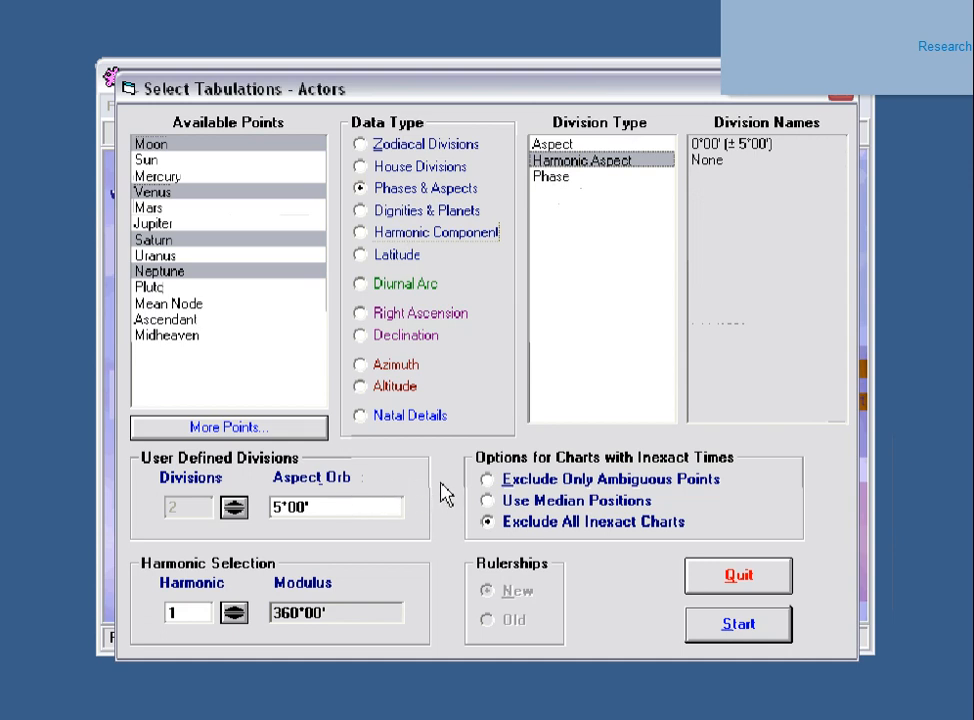
pyautogui.click(398, 211)
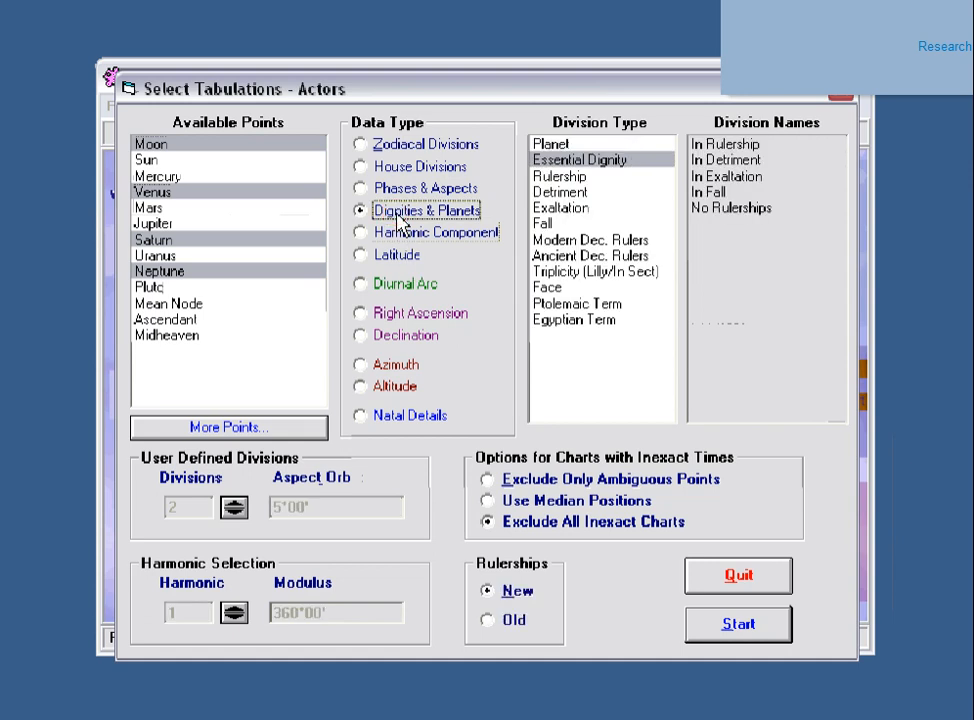
pyautogui.click(445, 89)
pyautogui.moveTo(445, 89)
pyautogui.mouseDown()
pyautogui.moveTo(437, 95)
pyautogui.moveTo(435, 81)
pyautogui.mouseUp()
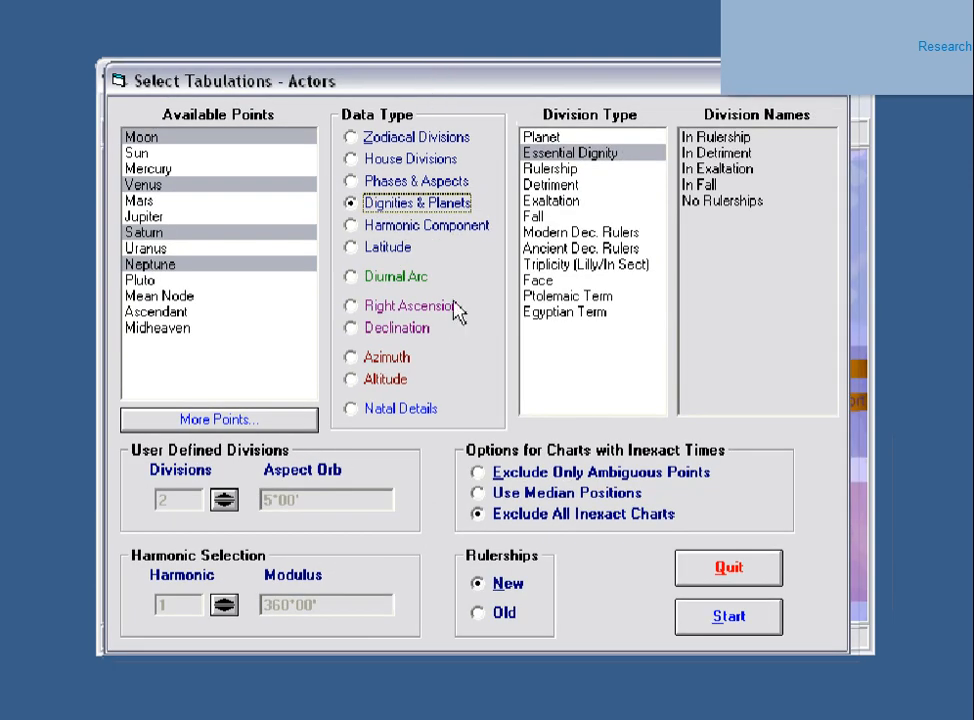